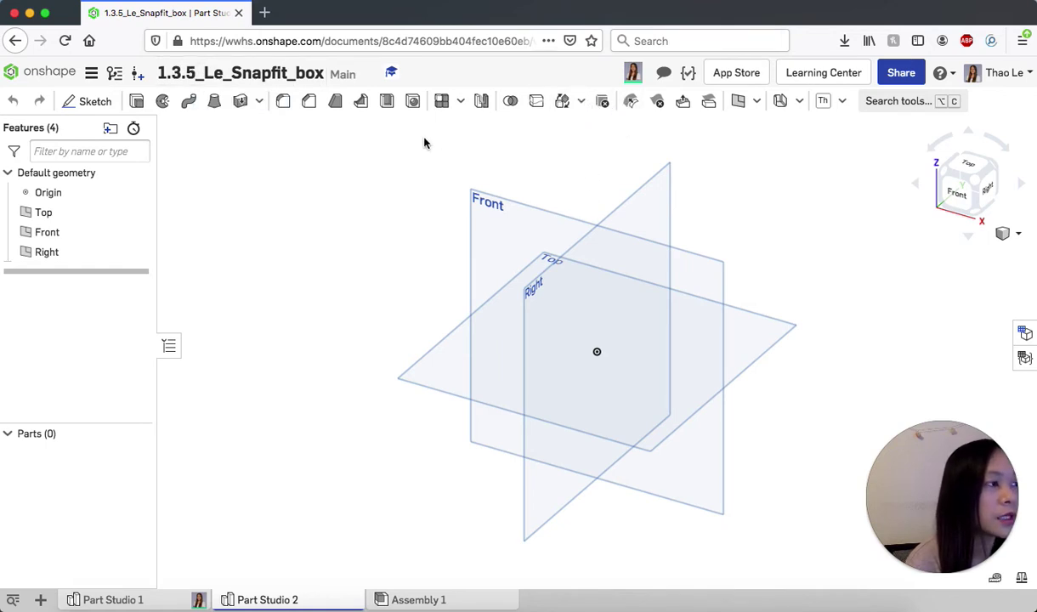
# Create a variable named shell of type Any with the value .05.
pyautogui.click(584, 103)
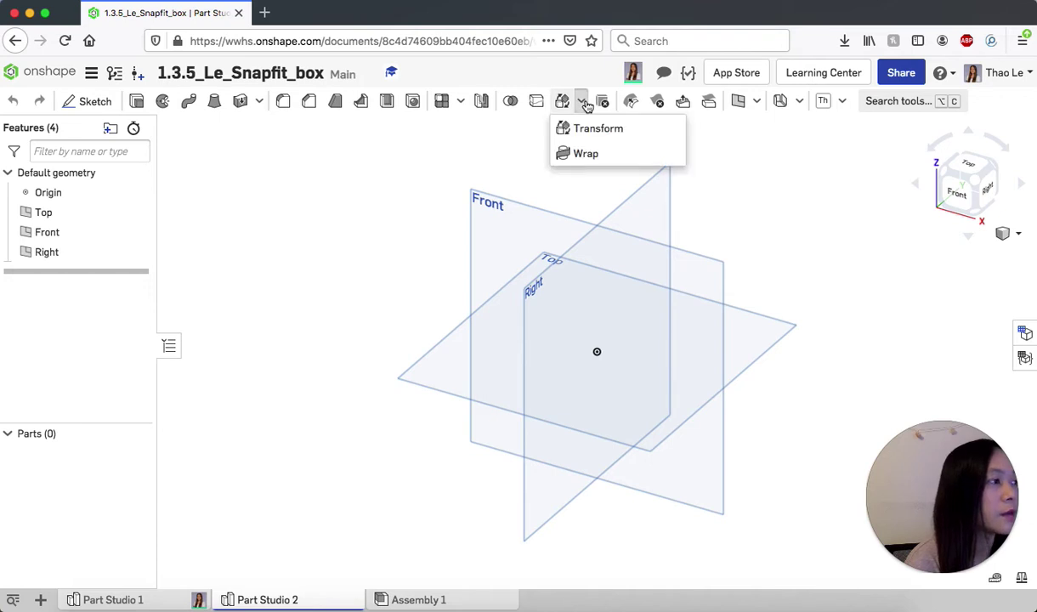
pyautogui.click(801, 103)
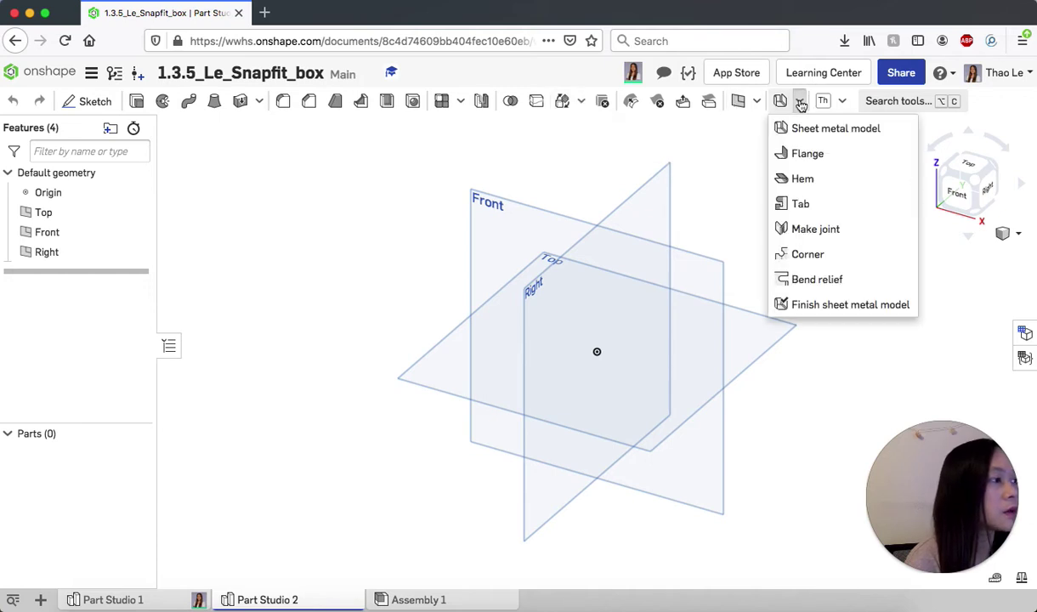
pyautogui.click(756, 103)
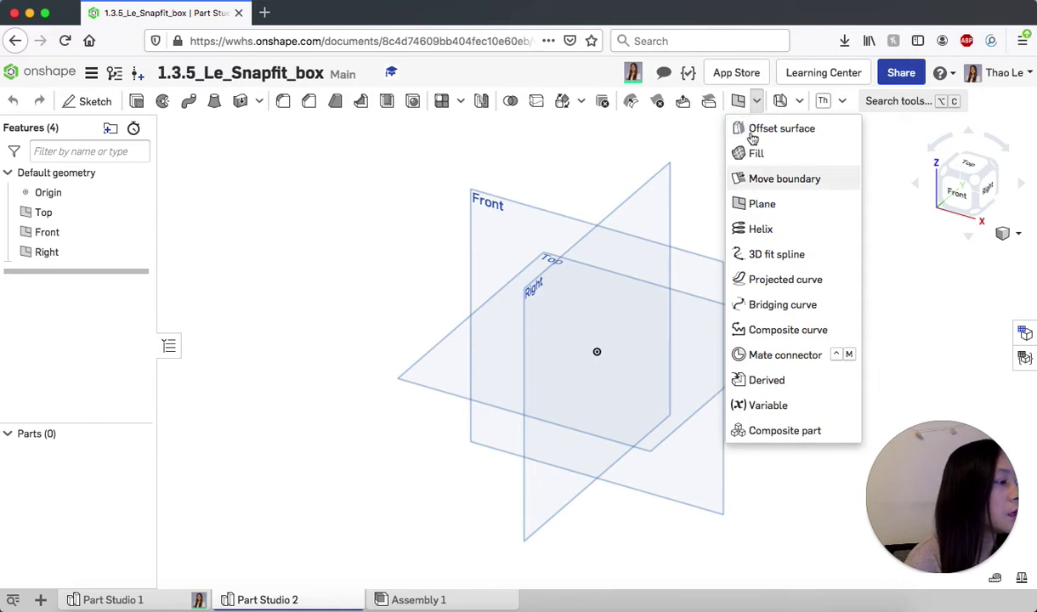
pyautogui.click(754, 404)
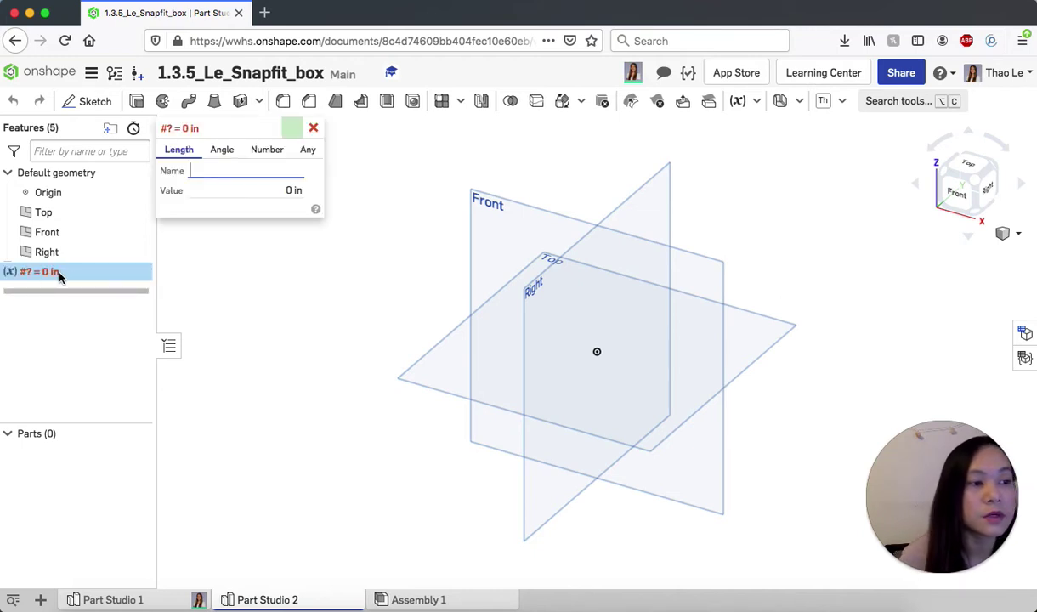
pyautogui.write('shell')
pyautogui.press('Tab')
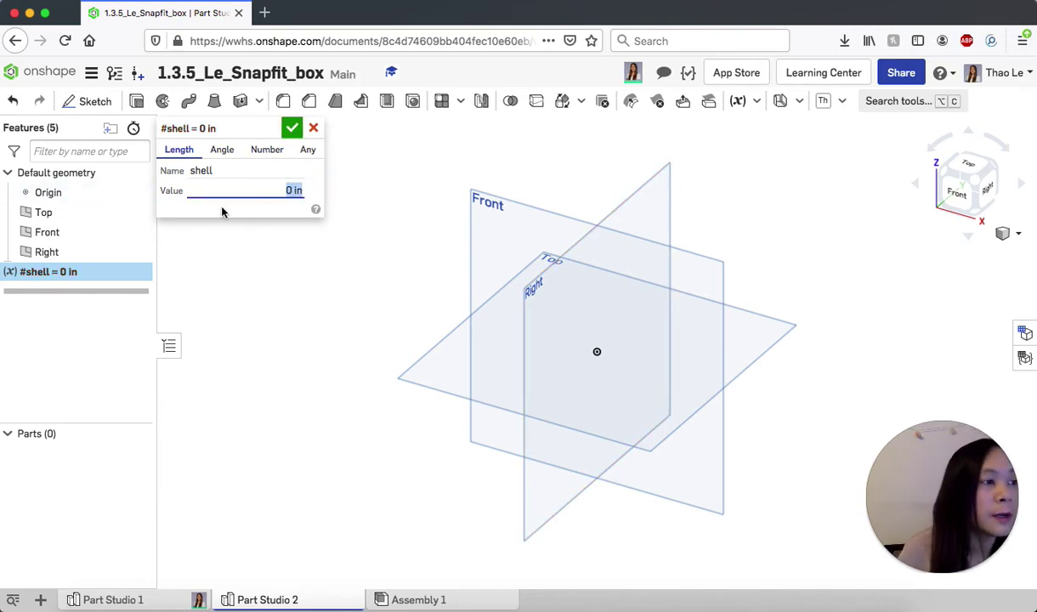
pyautogui.click(265, 152)
pyautogui.click(308, 149)
pyautogui.click(297, 190)
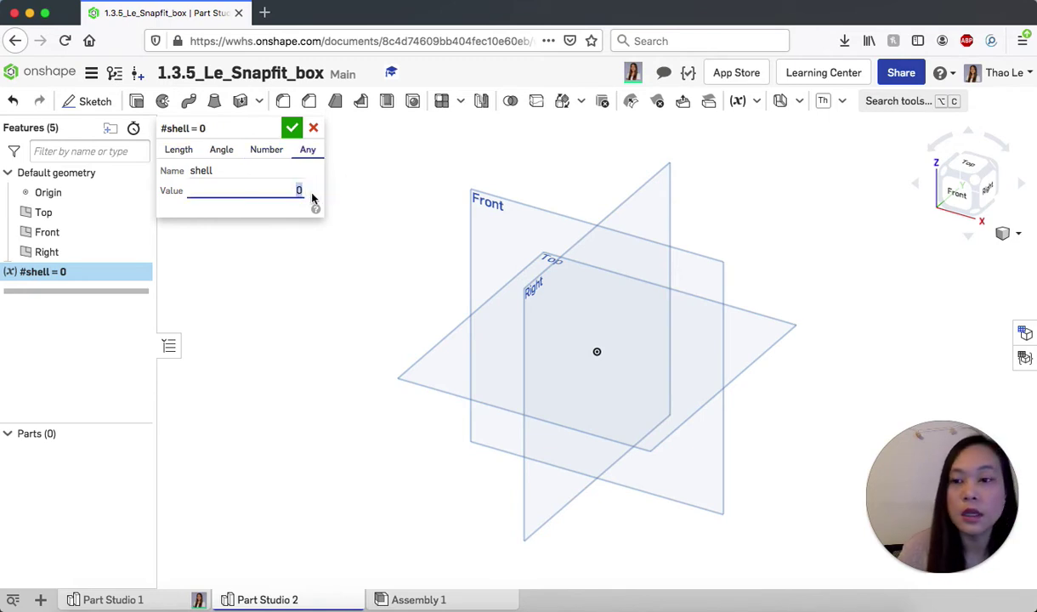
pyautogui.write('.05')
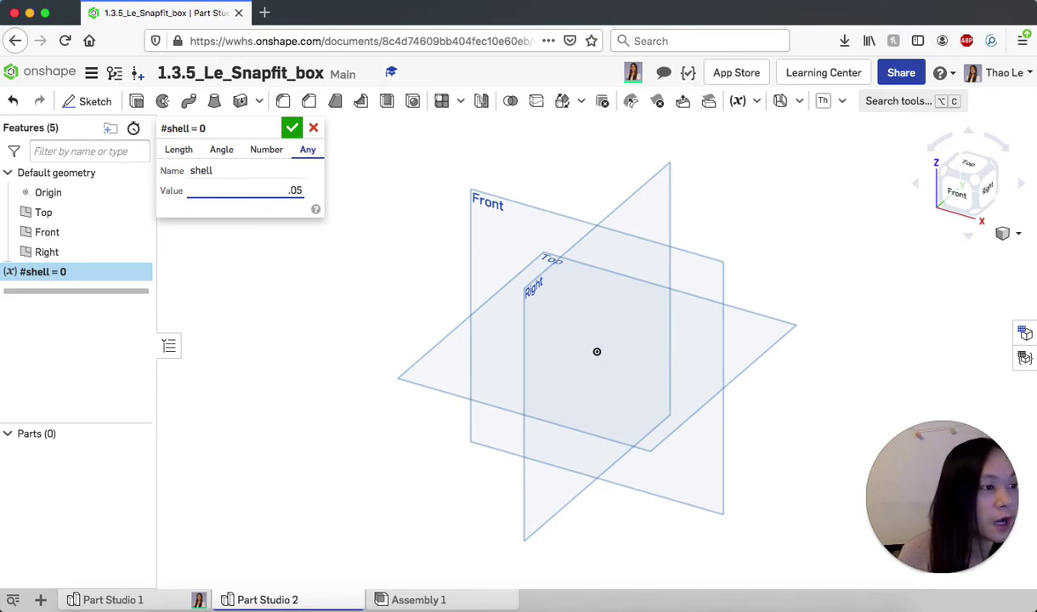
pyautogui.click(292, 127)
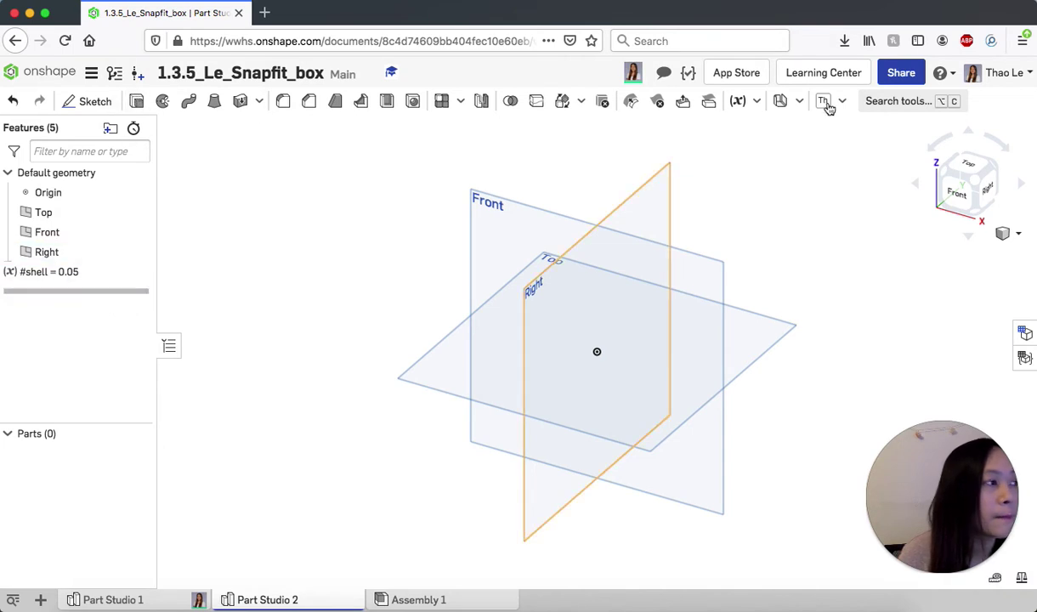
# Create a length variable named width with a value of 2 in.
pyautogui.click(757, 101)
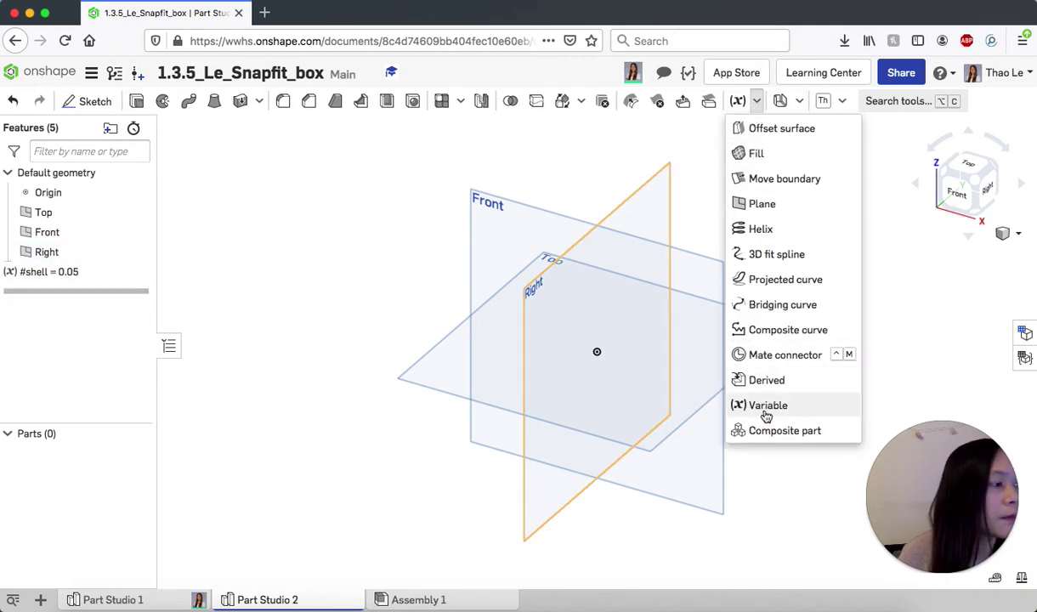
pyautogui.click(767, 407)
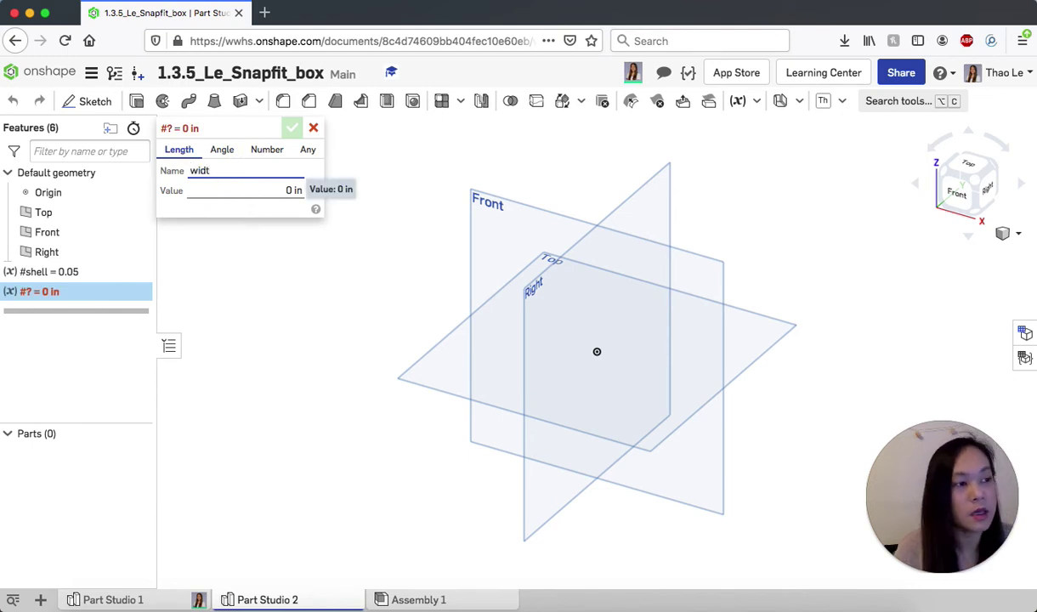
pyautogui.press('Tab')
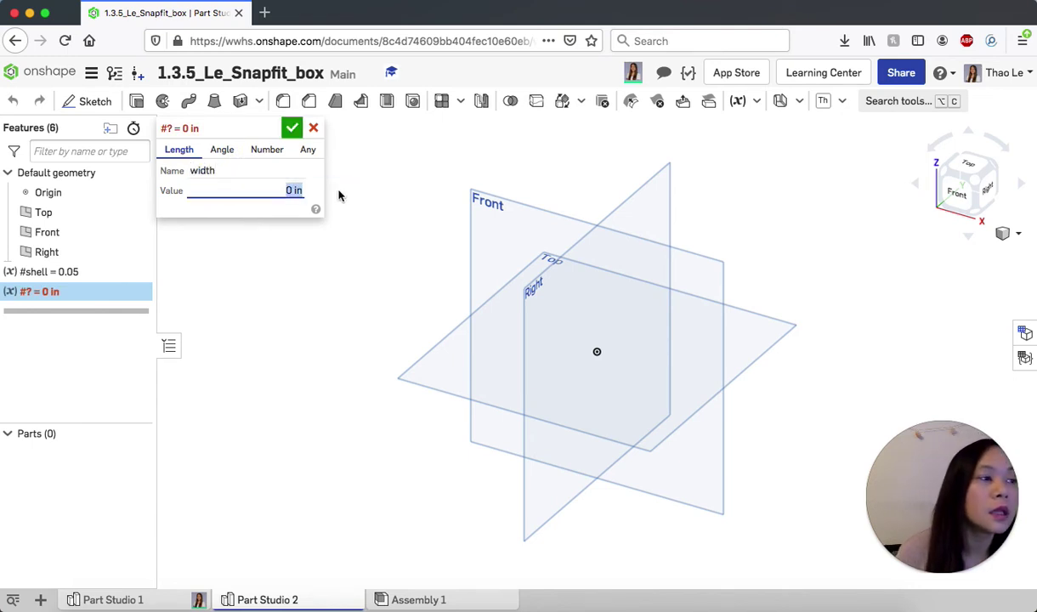
pyautogui.write('2')
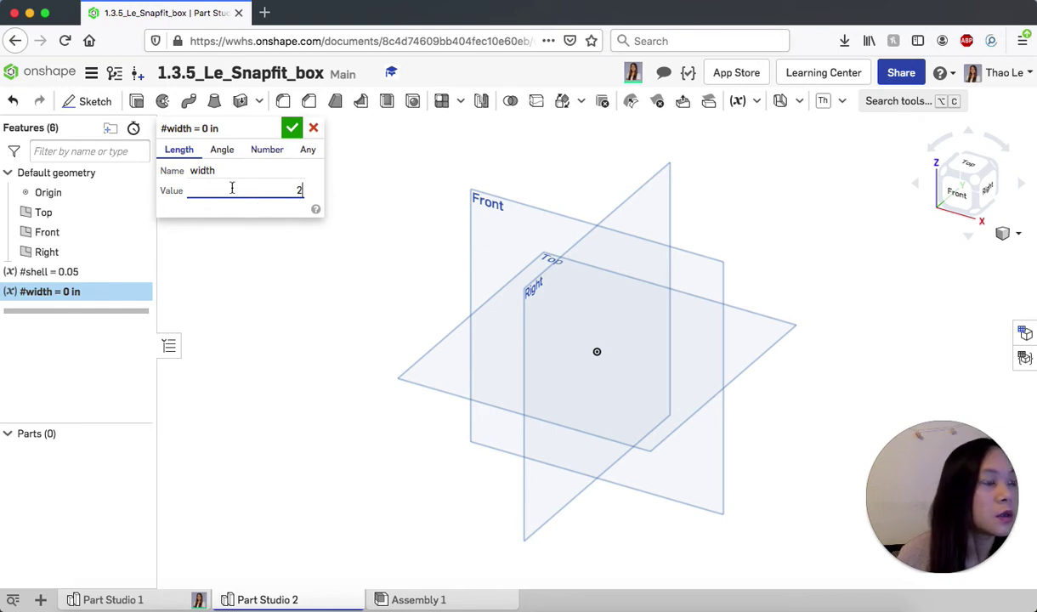
pyautogui.click(290, 127)
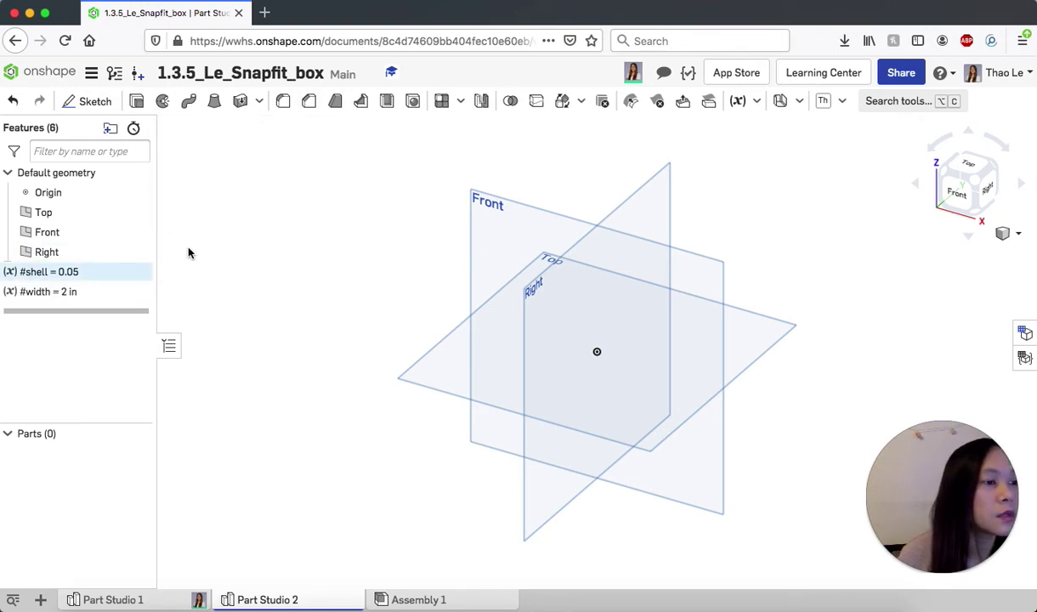
# Create a length variable named length with a value of 3 in.
pyautogui.click(760, 105)
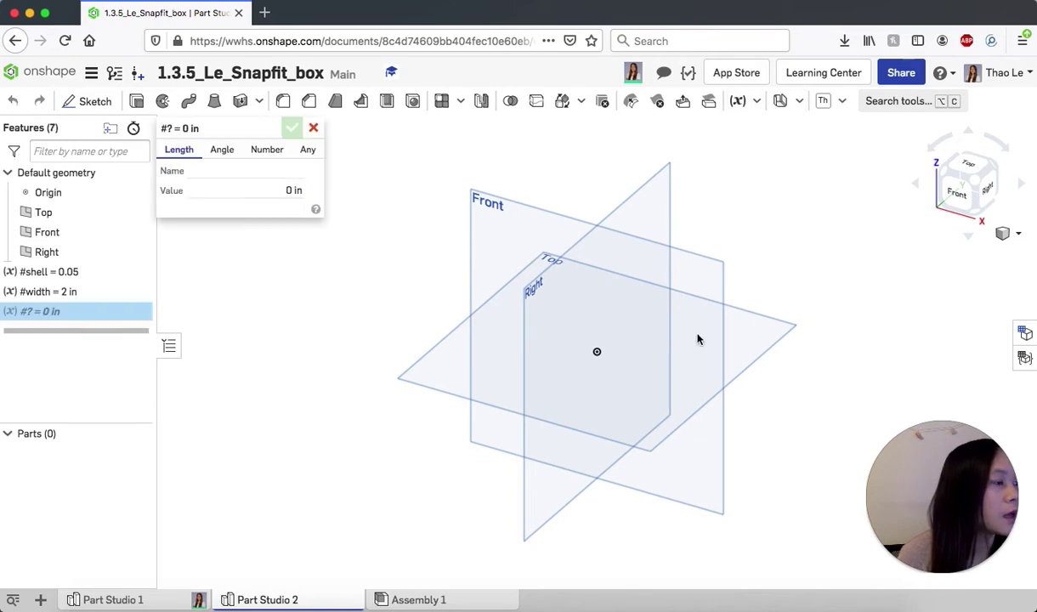
pyautogui.click(235, 174)
pyautogui.write('dept')
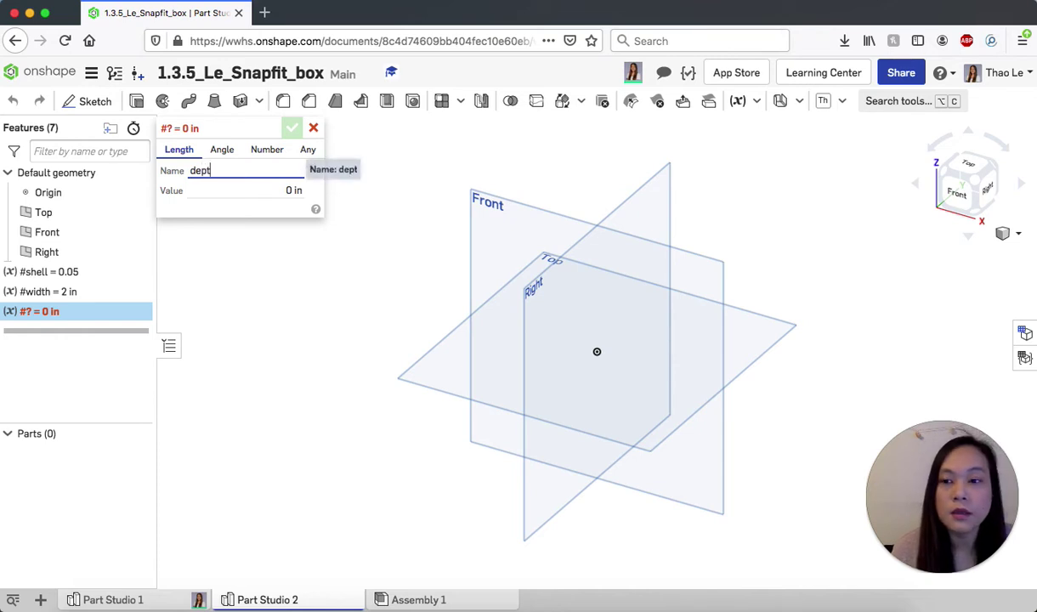
pyautogui.press('BackSpace')
pyautogui.press('BackSpace')
pyautogui.press('BackSpace')
pyautogui.press('BackSpace')
pyautogui.write('length')
pyautogui.press('BackSpace')
pyautogui.press('BackSpace')
pyautogui.write('gth')
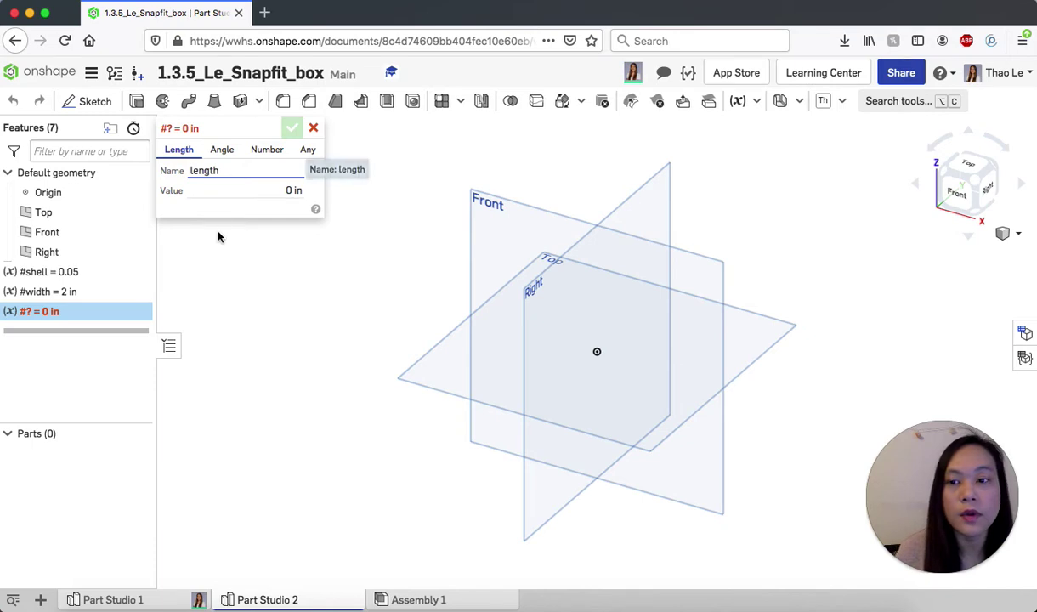
pyautogui.click(238, 189)
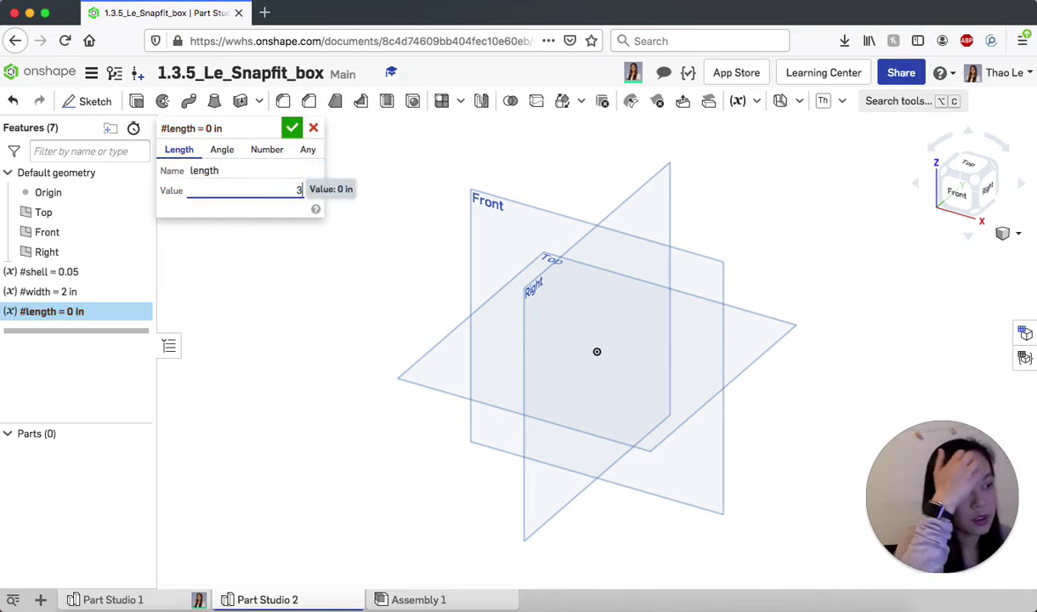
pyautogui.click(291, 127)
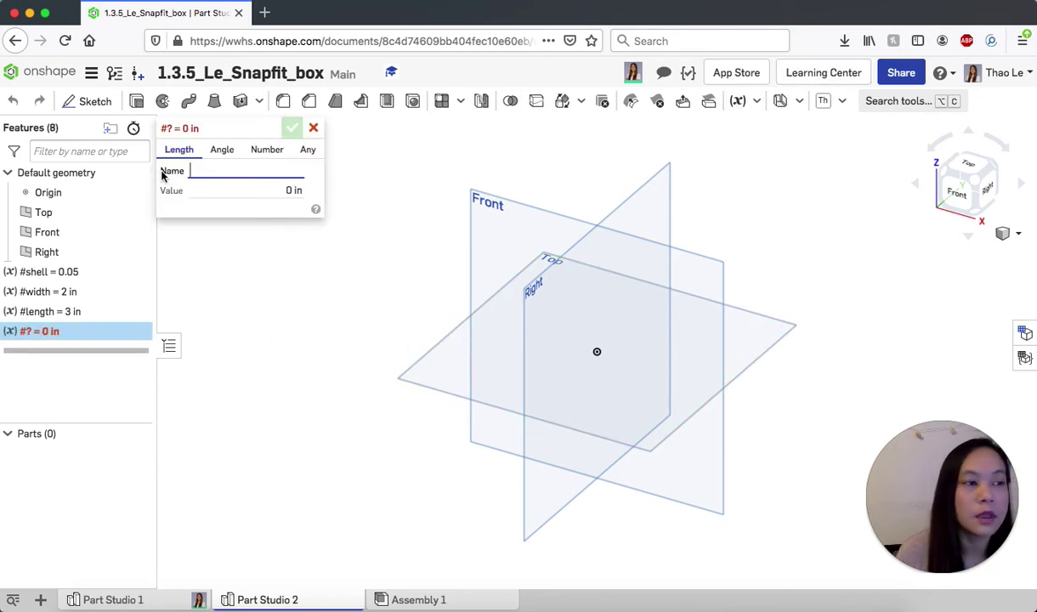
# Create a length variable named depth with a value of 1.5 in.
pyautogui.write('depth')
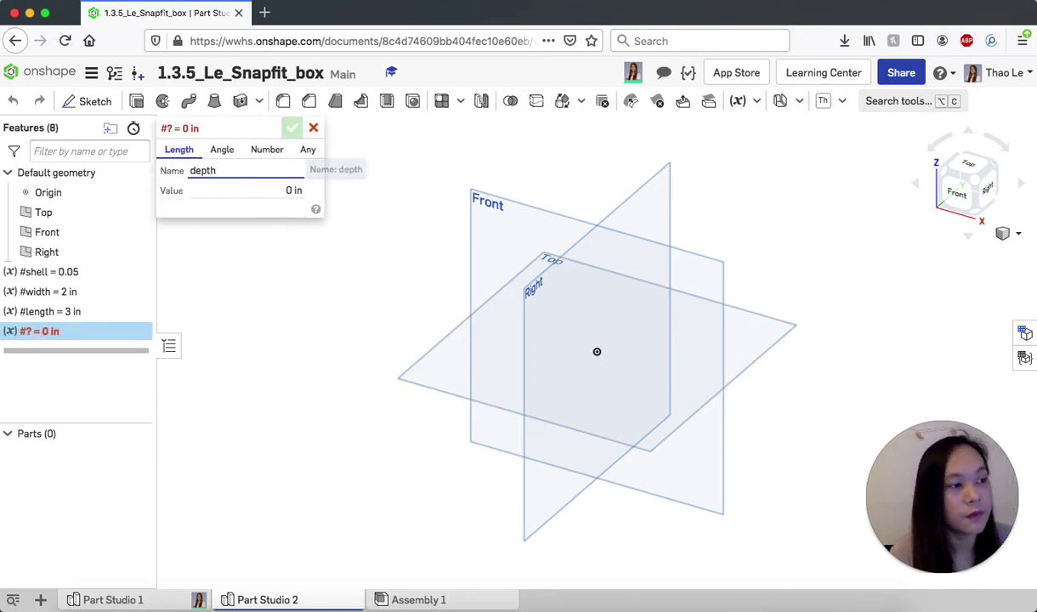
pyautogui.click(292, 190)
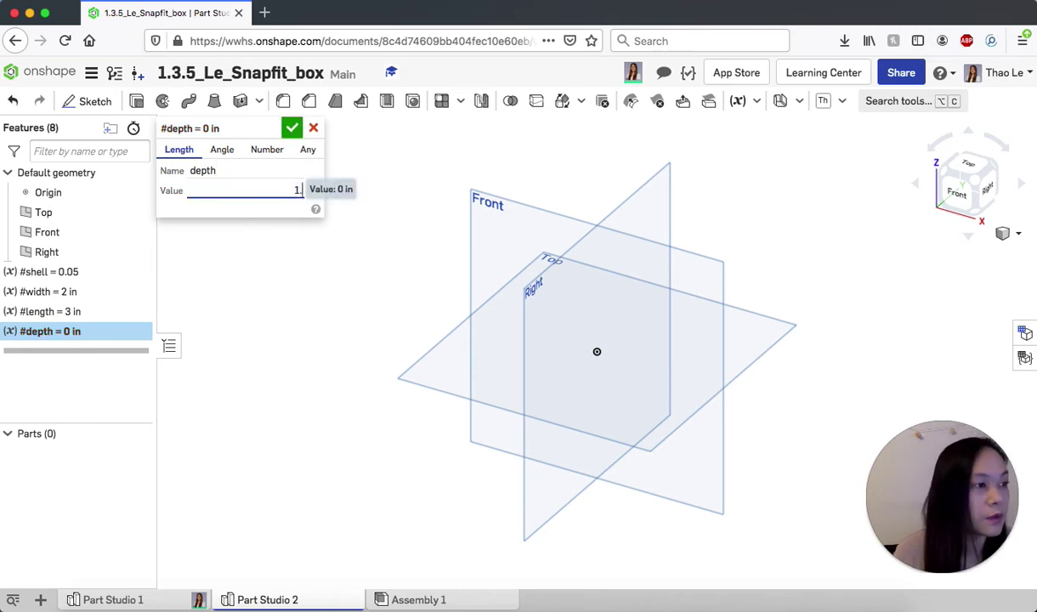
pyautogui.click(292, 129)
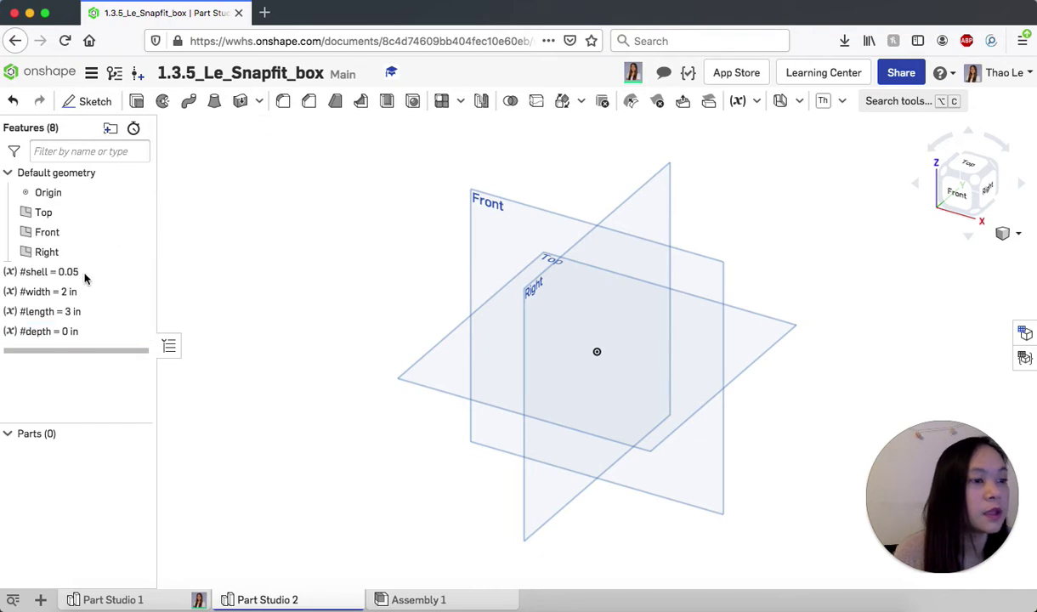
# Add another variable named gap and set its type to Any.
pyautogui.click(739, 101)
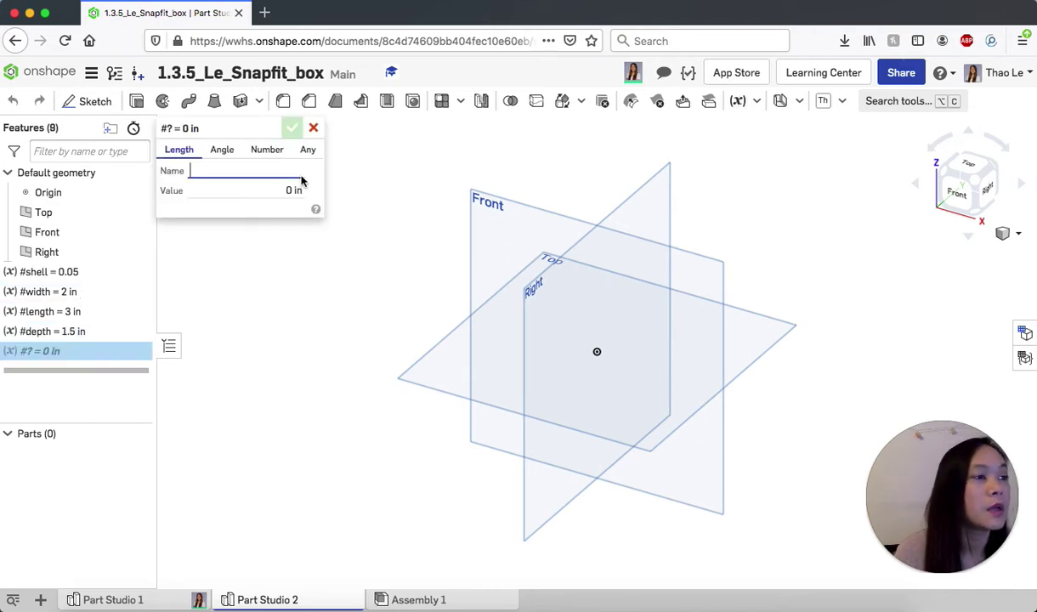
pyautogui.write('gap')
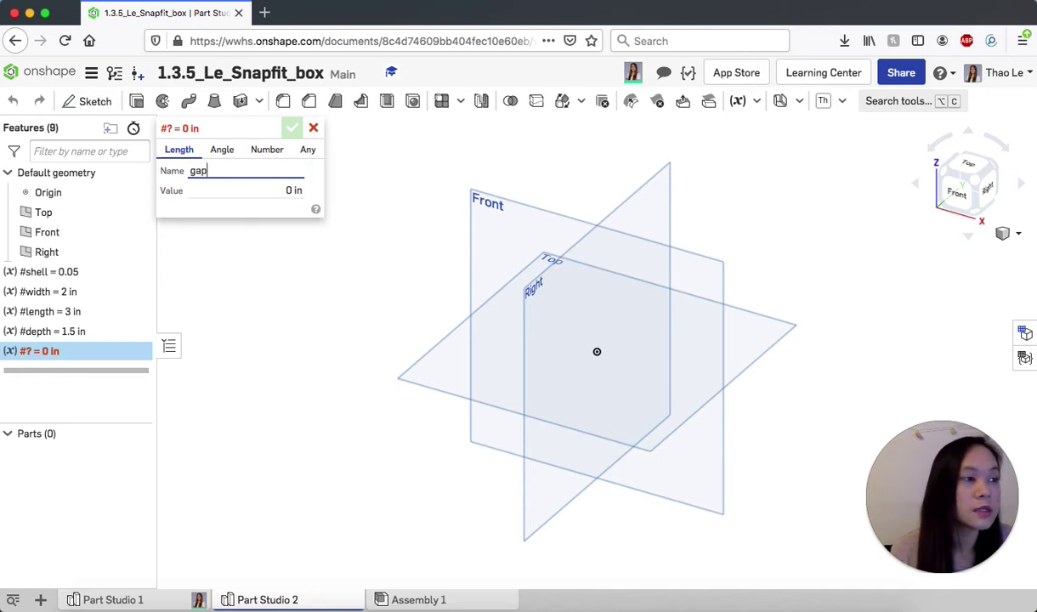
pyautogui.click(270, 189)
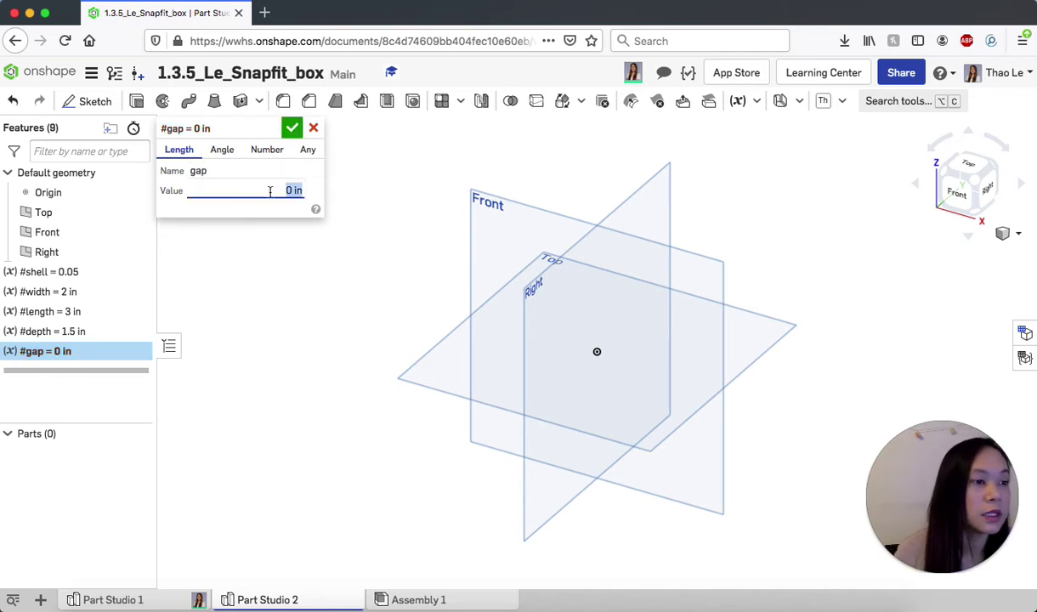
pyautogui.click(292, 188)
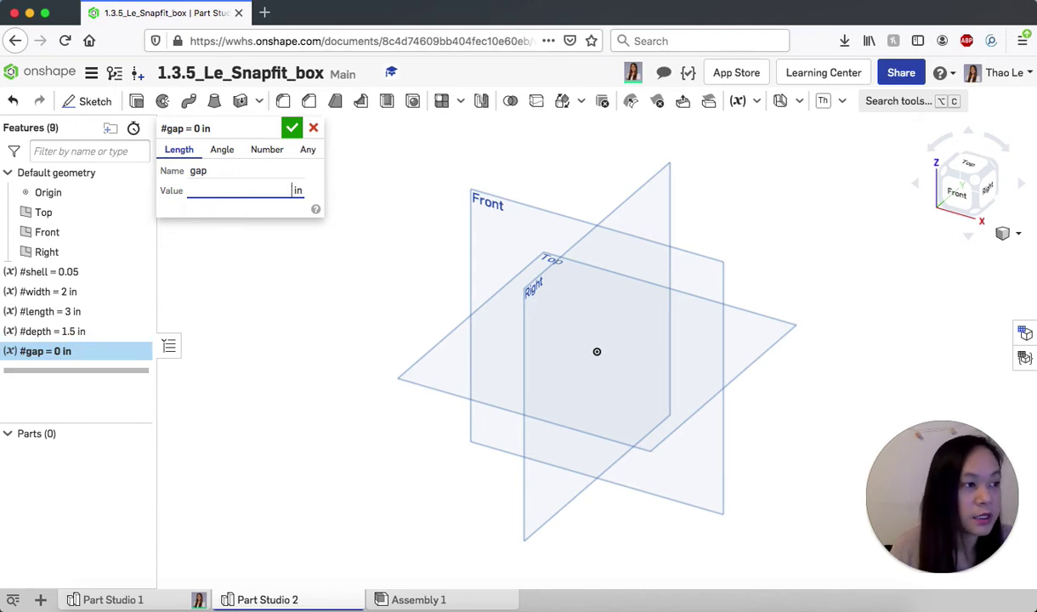
pyautogui.click(308, 150)
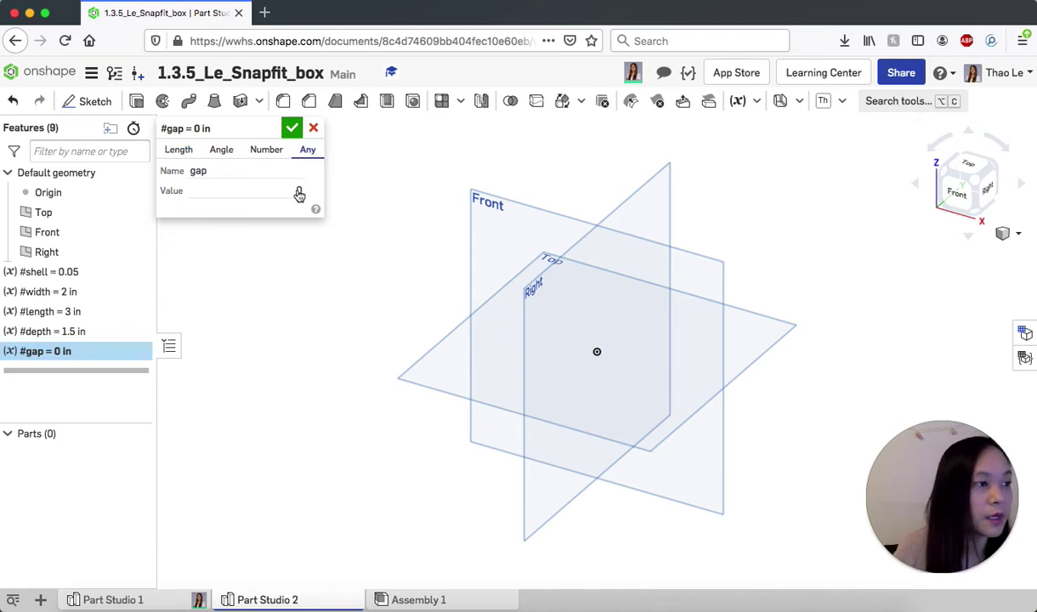
# Set the gap variable's value to the expression #shell + (1/64) and accept the variable.
pyautogui.click(300, 190)
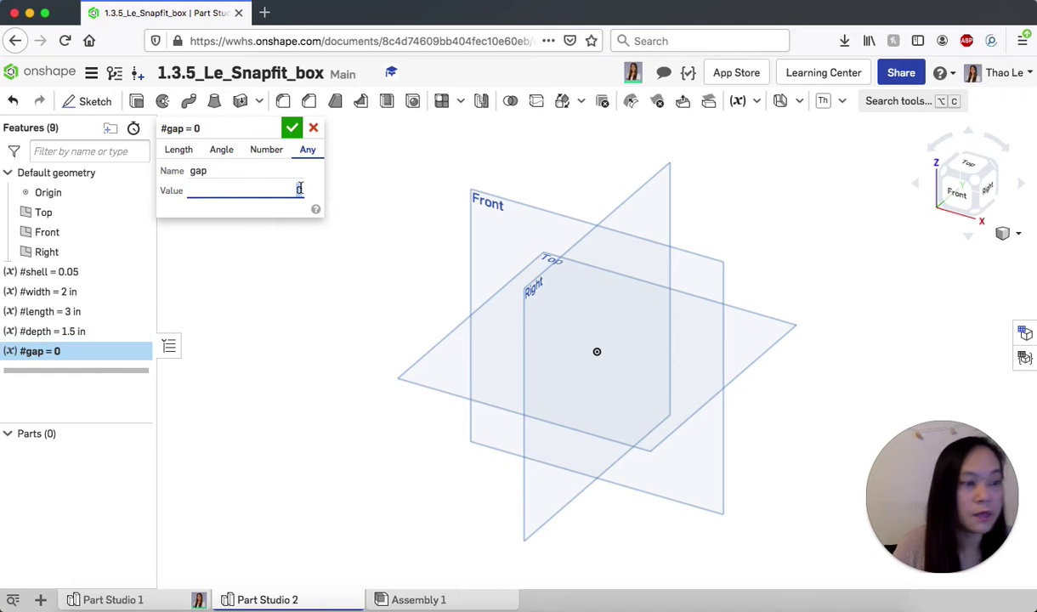
pyautogui.write('shel')
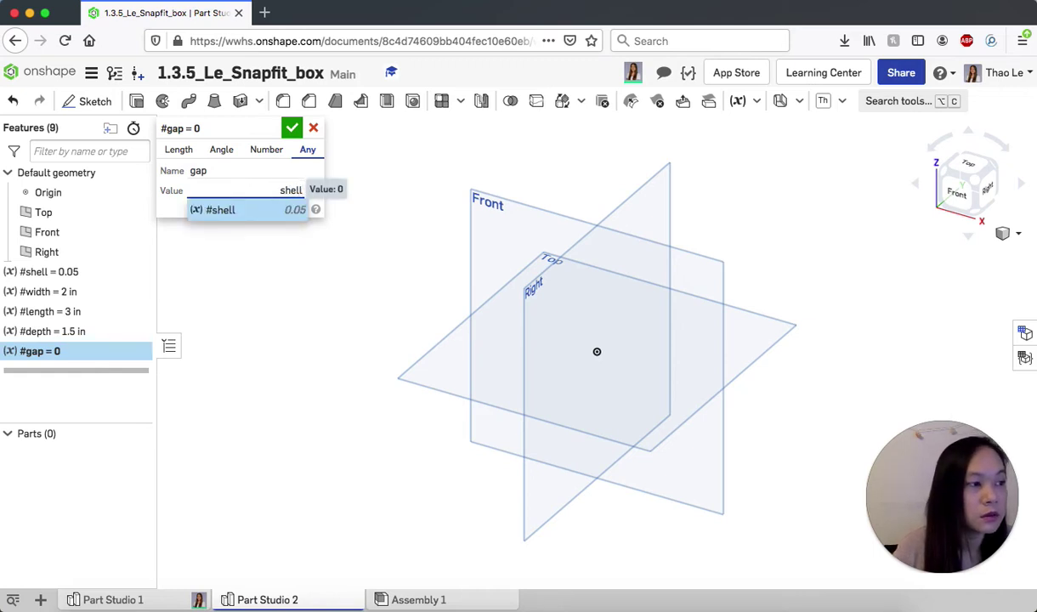
pyautogui.write('l')
pyautogui.click(250, 210)
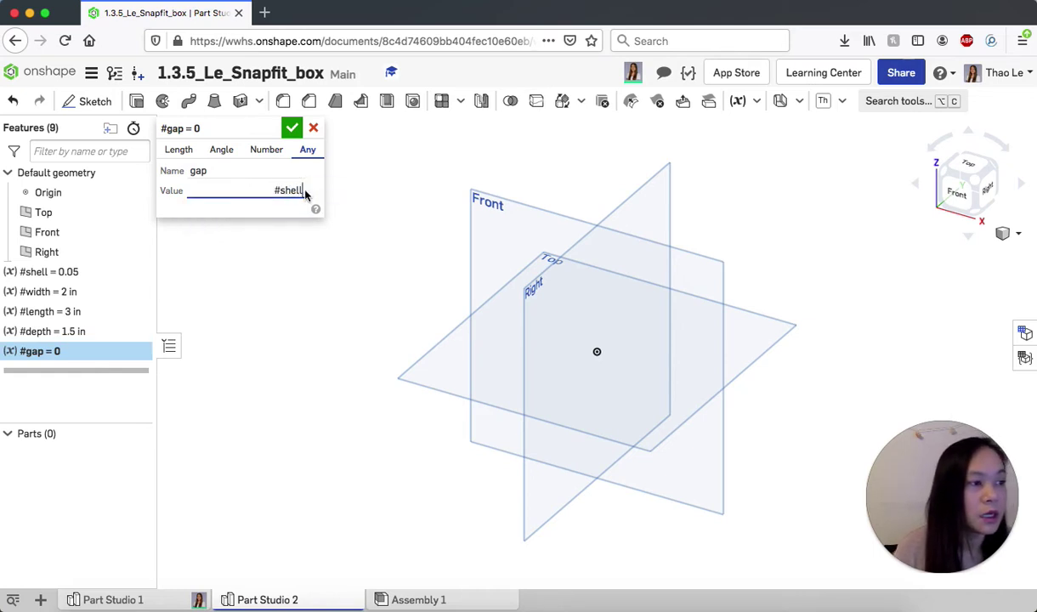
pyautogui.write('+')
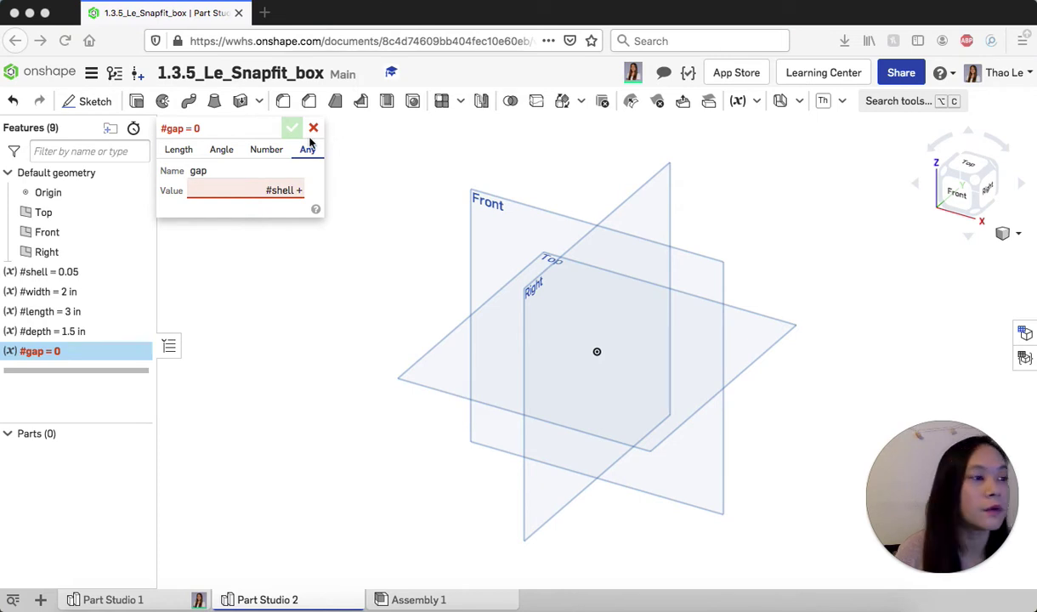
pyautogui.click(303, 193)
pyautogui.write('(1')
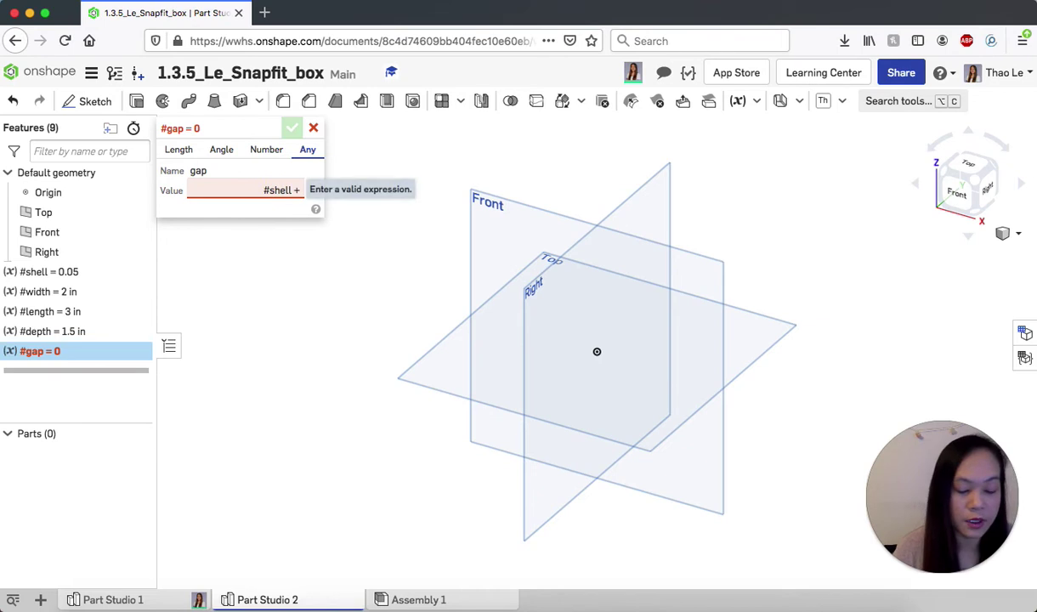
pyautogui.write('/64)')
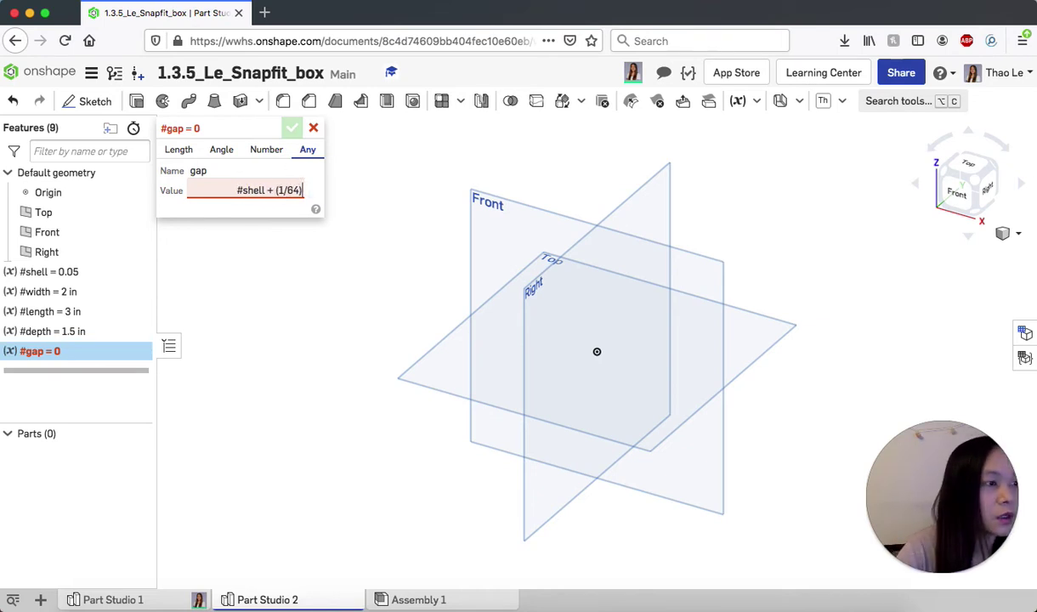
pyautogui.press('Return')
pyautogui.click(294, 129)
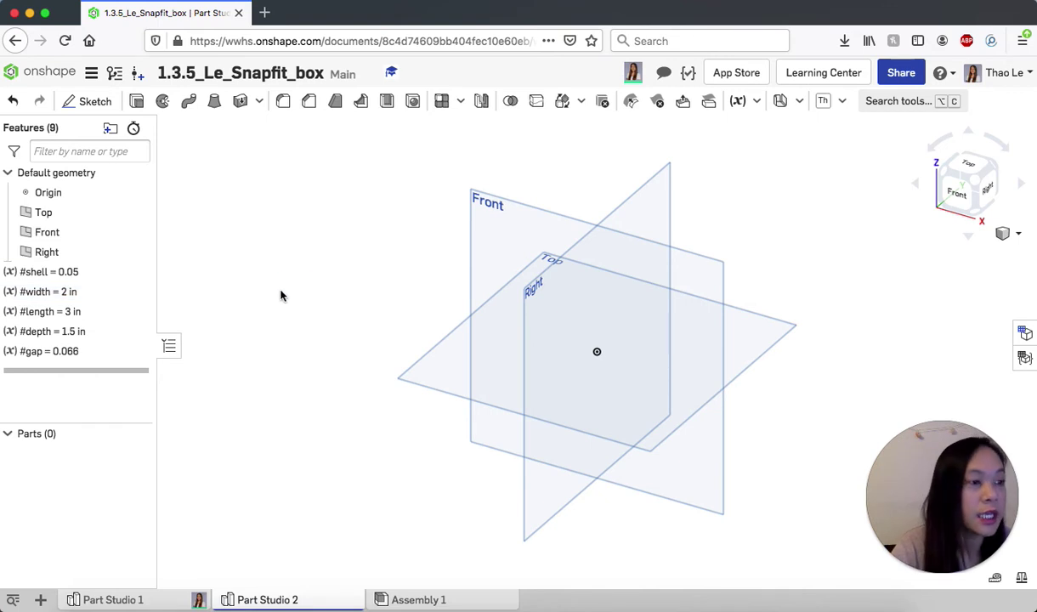
# Start a sketch on the Top plane and draw a center-point rectangle about 3.4 by 2.64 in around the origin.
pyautogui.click(977, 167)
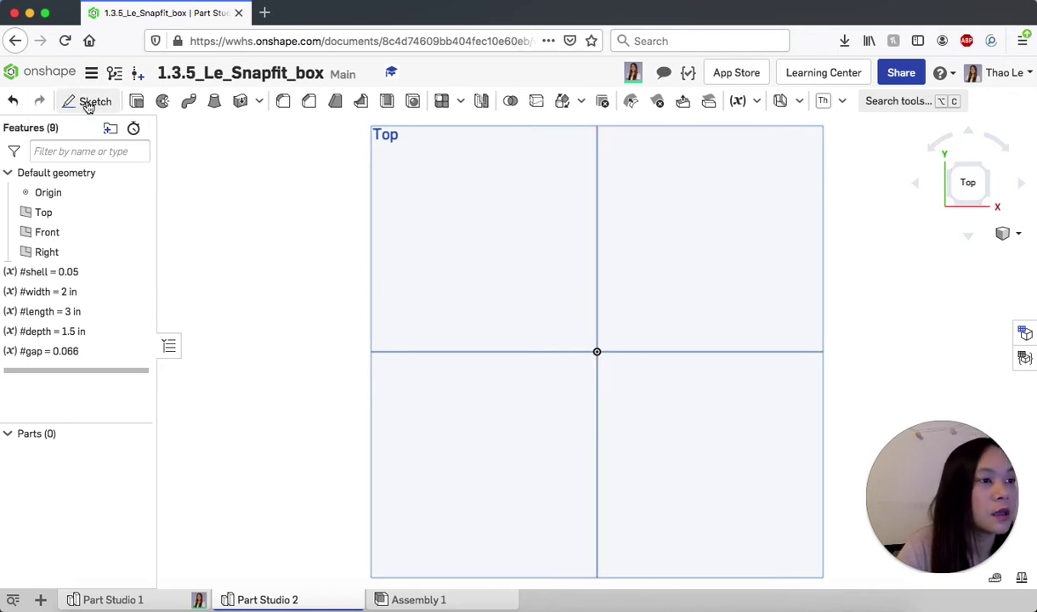
pyautogui.hotkey('shift', 's')
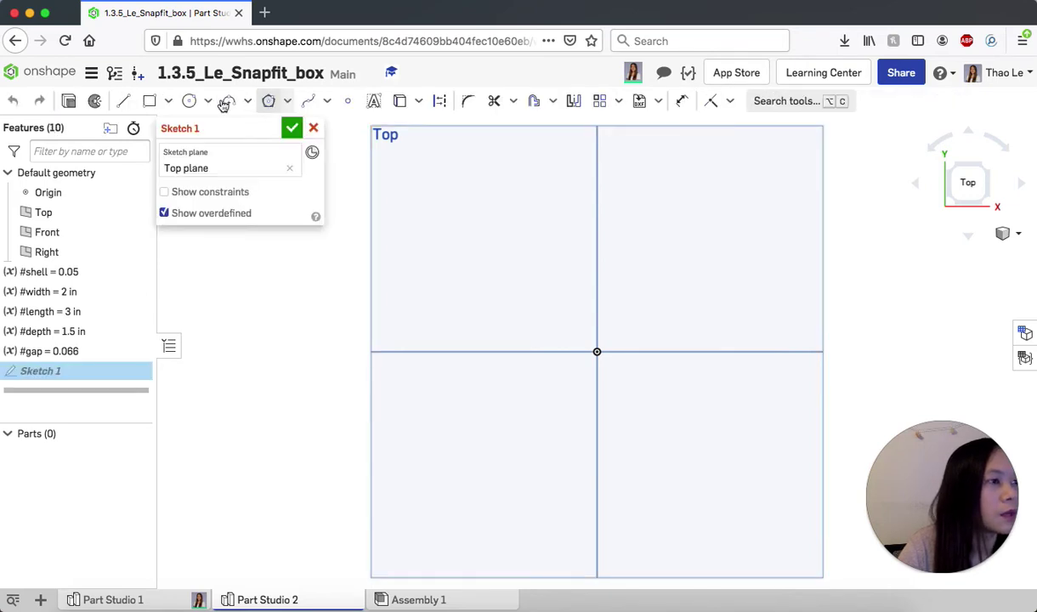
pyautogui.click(168, 101)
pyautogui.click(194, 155)
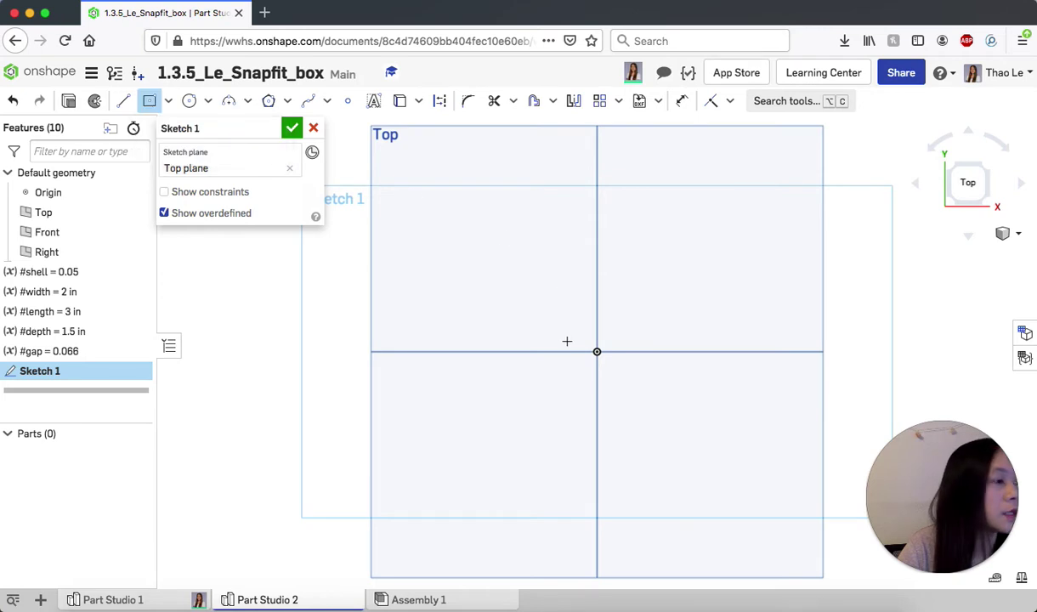
pyautogui.click(597, 351)
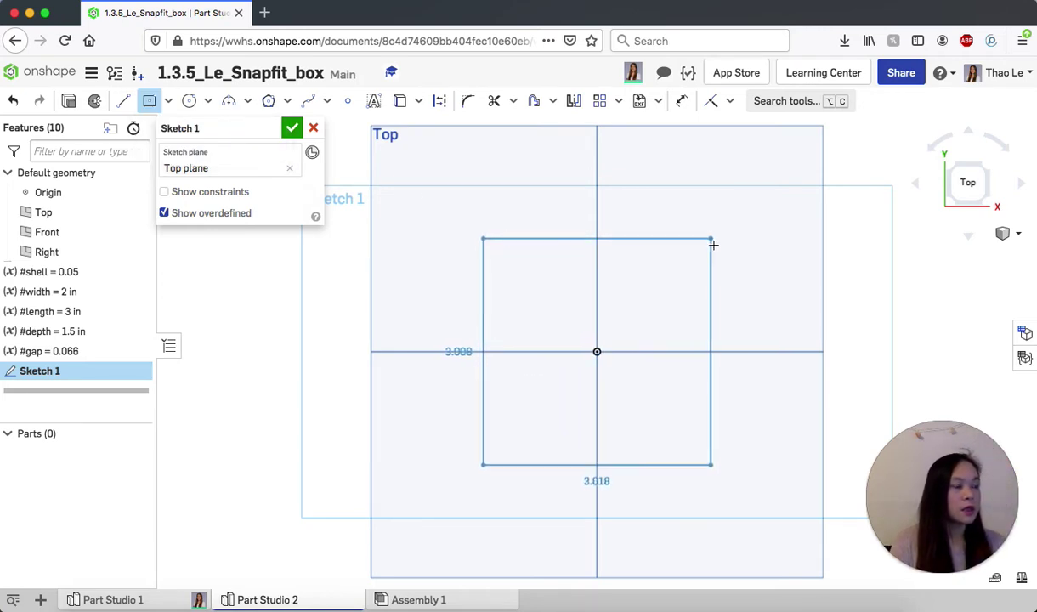
pyautogui.click(725, 251)
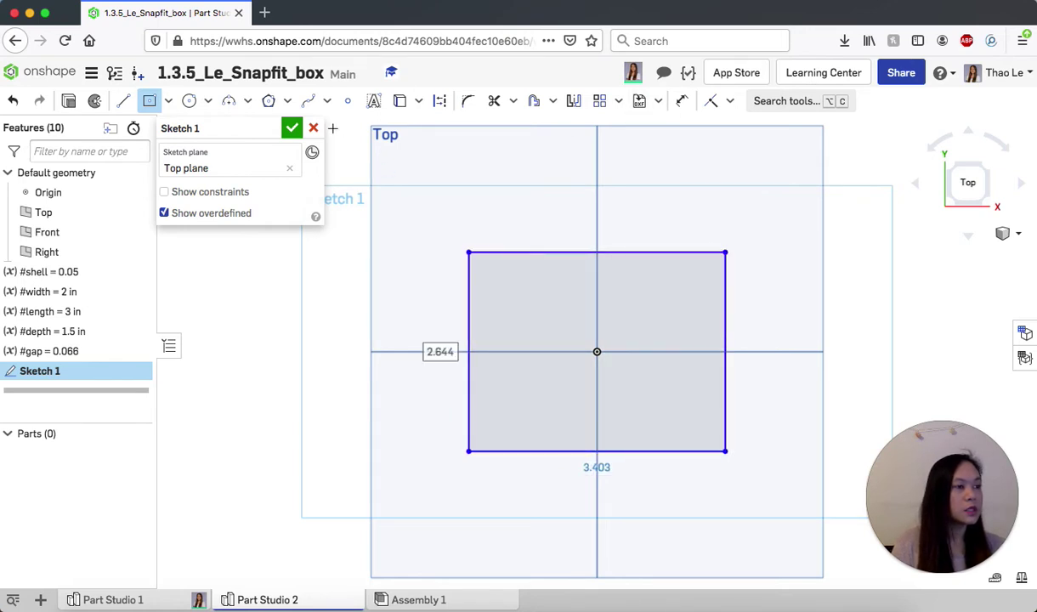
pyautogui.press('Return')
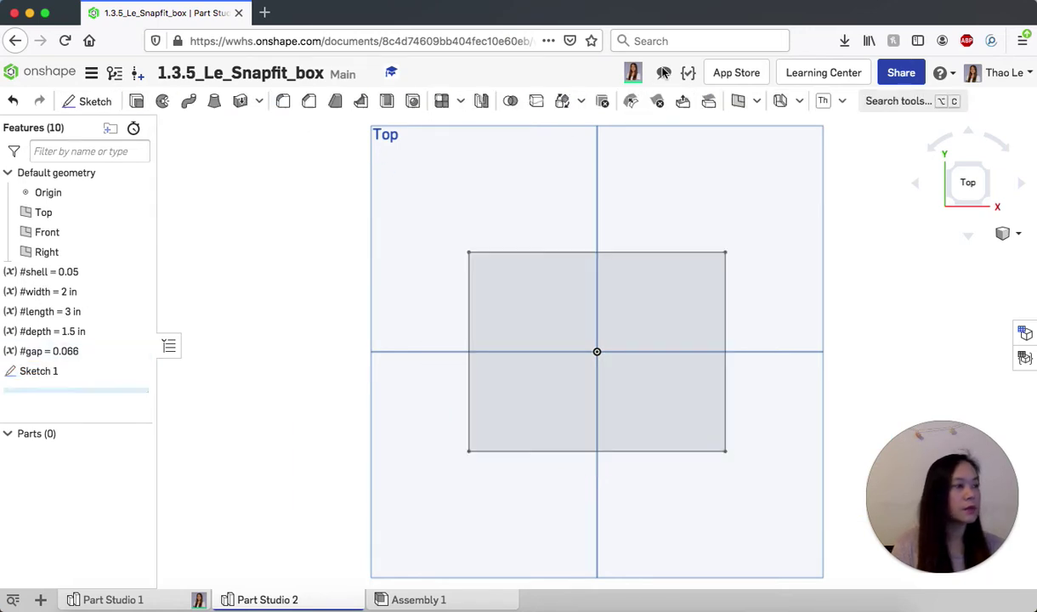
# Reopen the rectangle sketch and dimension the distance between its two horizontal edges with the variable #width.
pyautogui.doubleClick(88, 371)
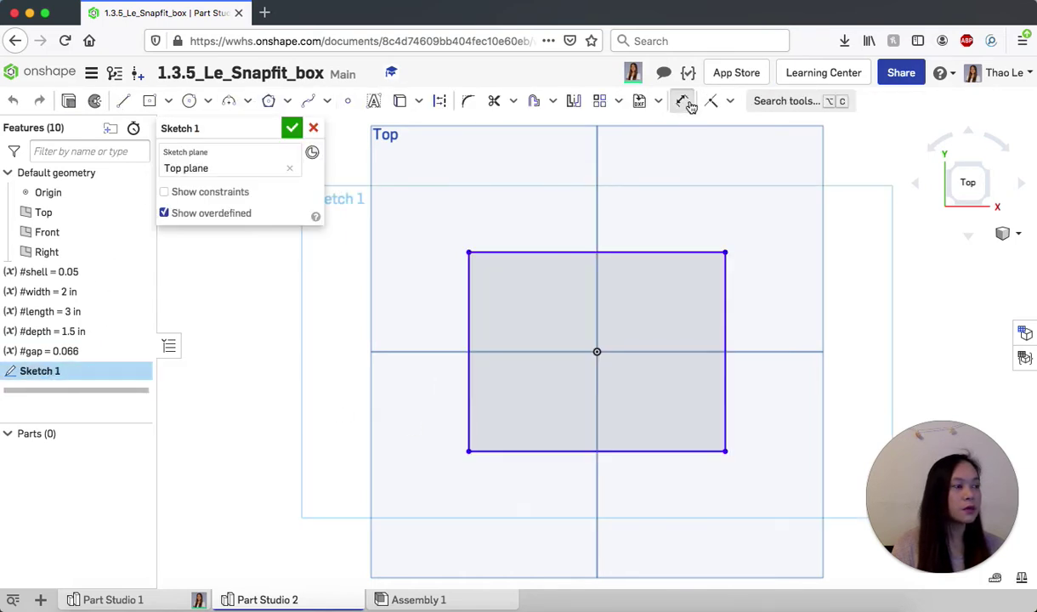
pyautogui.click(684, 101)
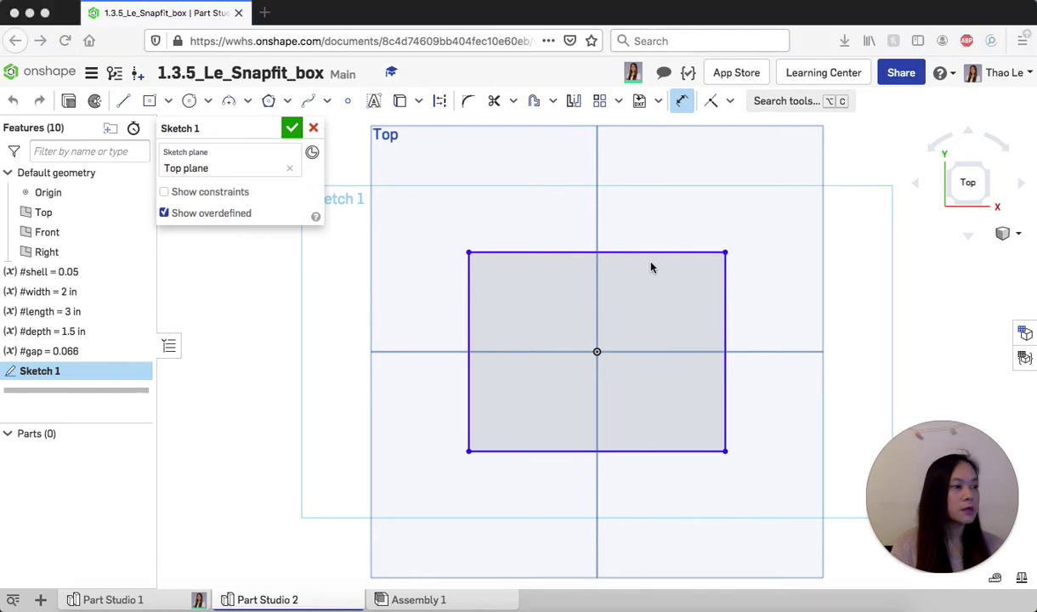
pyautogui.click(685, 107)
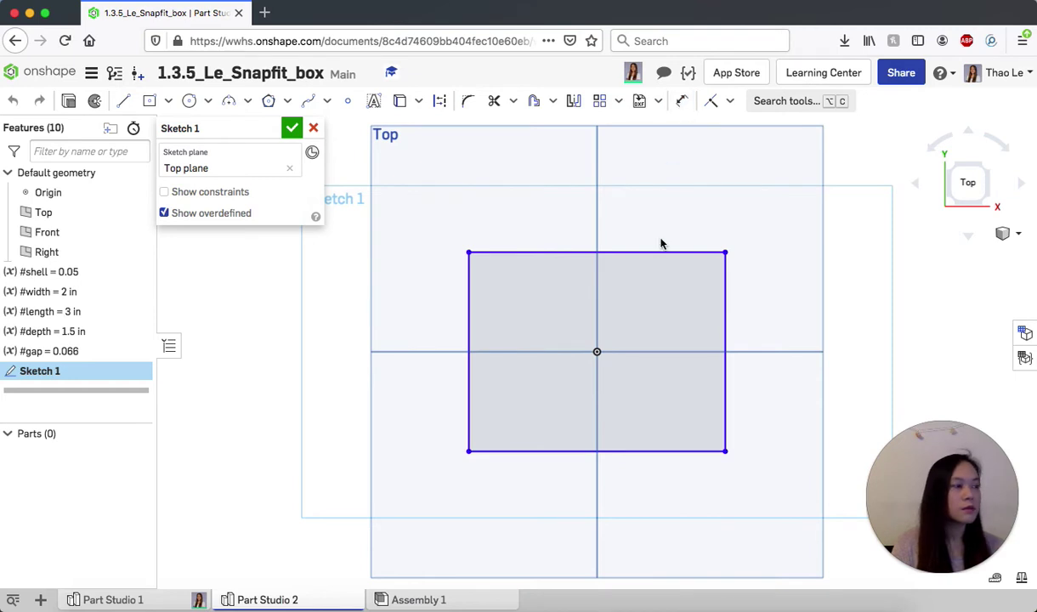
pyautogui.click(682, 101)
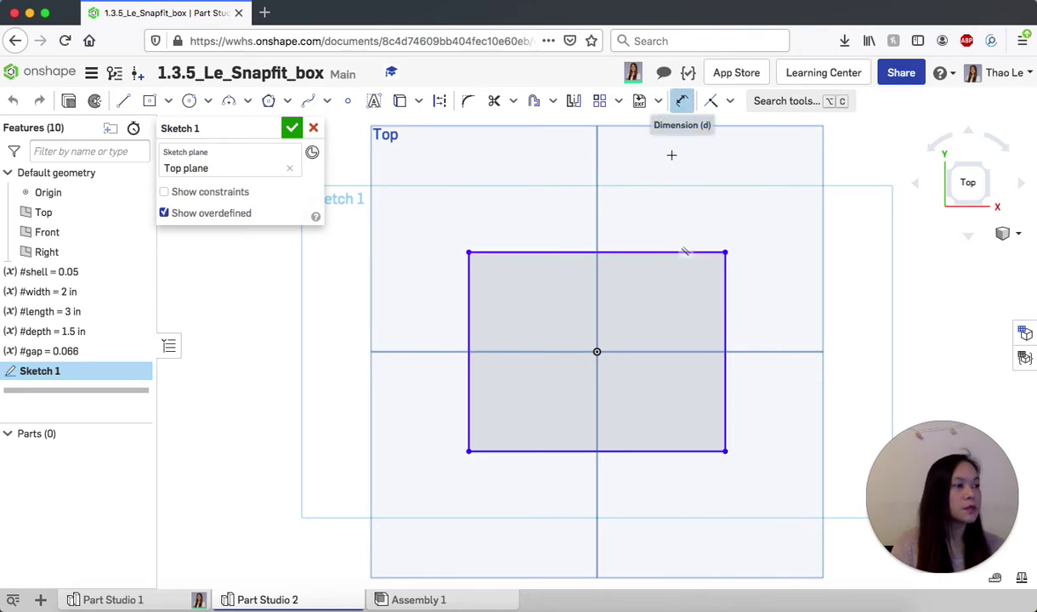
pyautogui.click(641, 252)
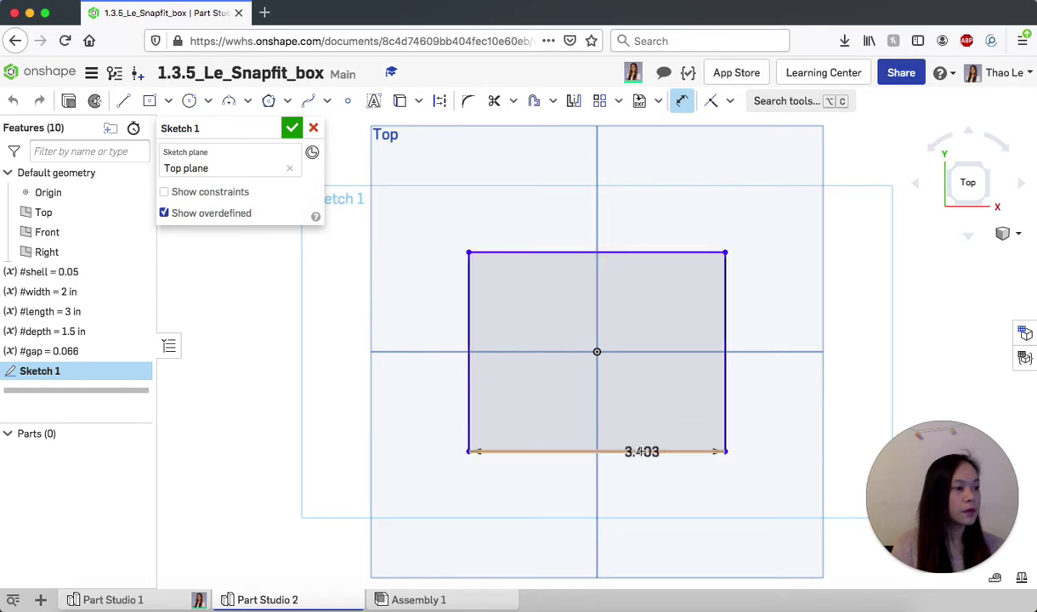
pyautogui.click(642, 452)
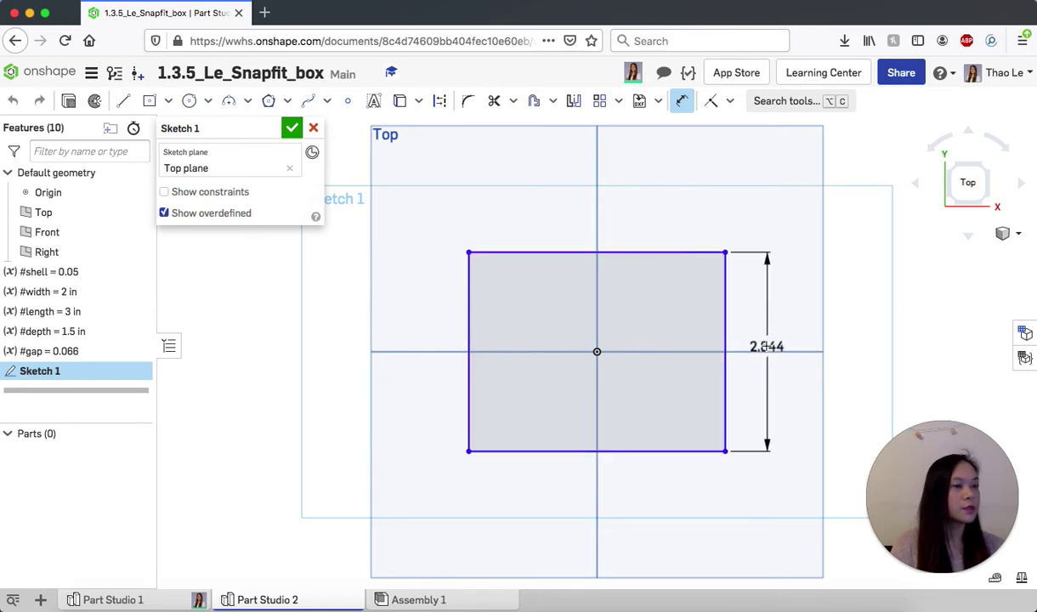
pyautogui.click(767, 347)
pyautogui.write('wi')
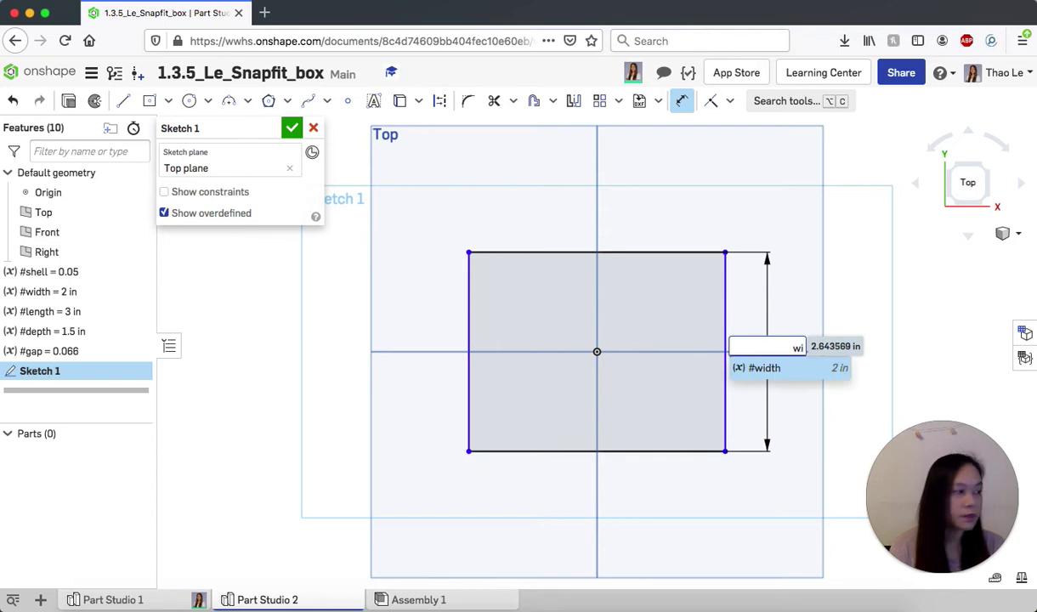
pyautogui.write('d')
pyautogui.click(767, 363)
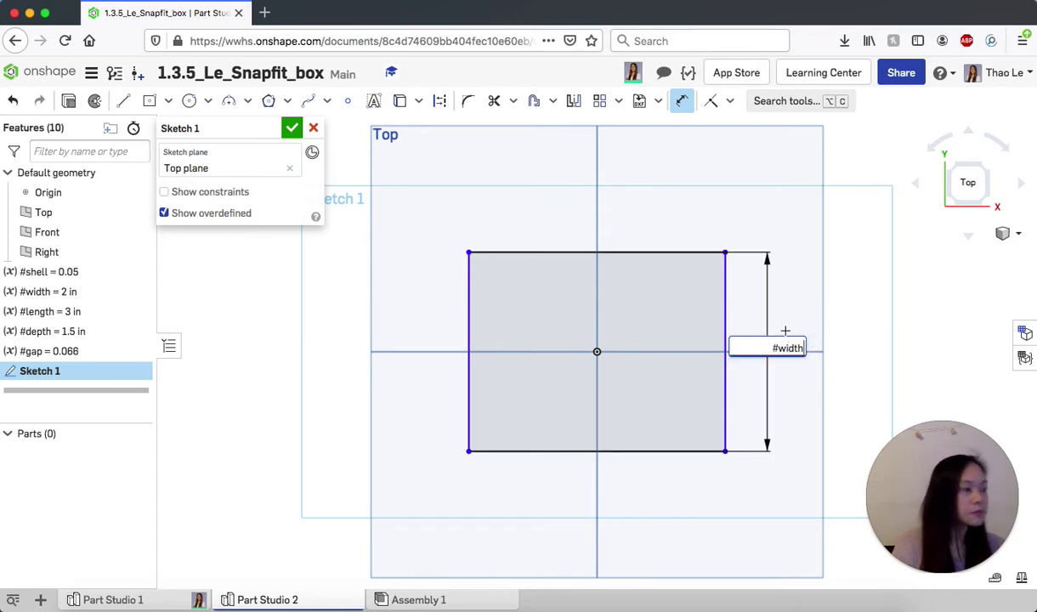
pyautogui.press('Return')
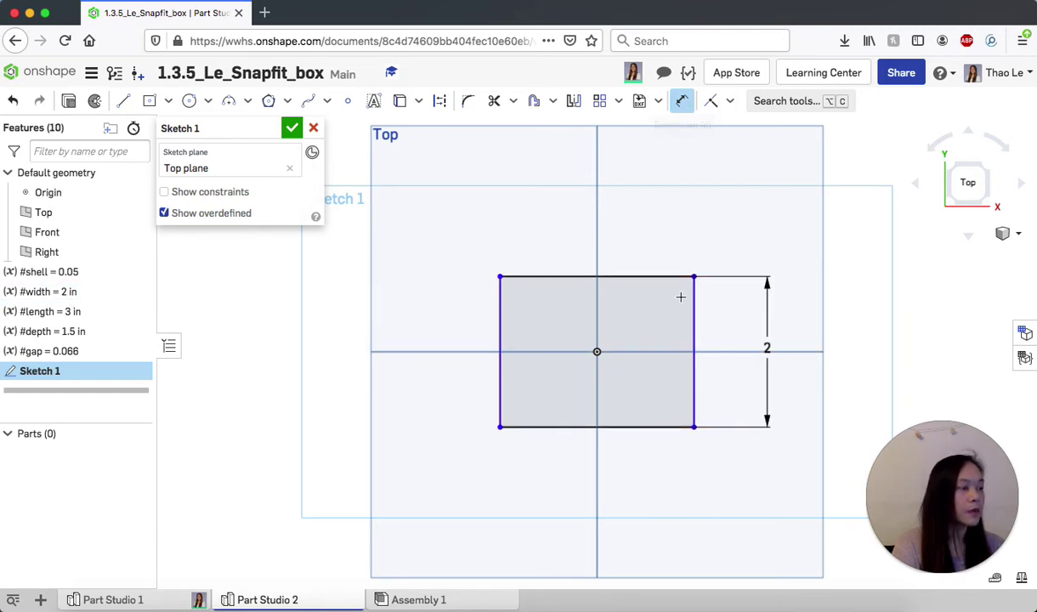
# Dimension the distance between the rectangle's two vertical edges with the variable #length and accept the sketch.
pyautogui.click(682, 336)
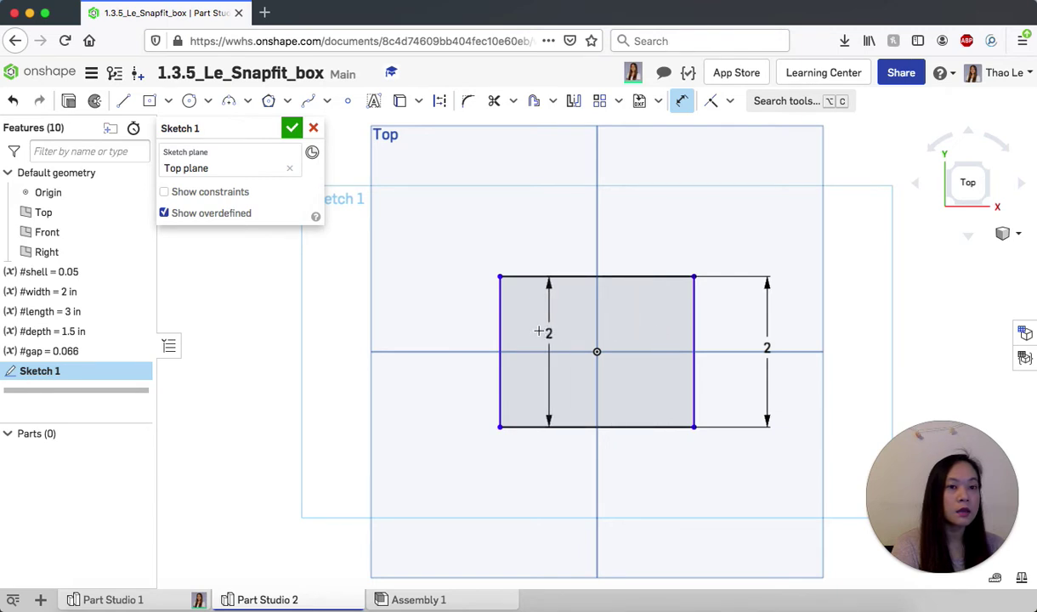
pyautogui.click(500, 333)
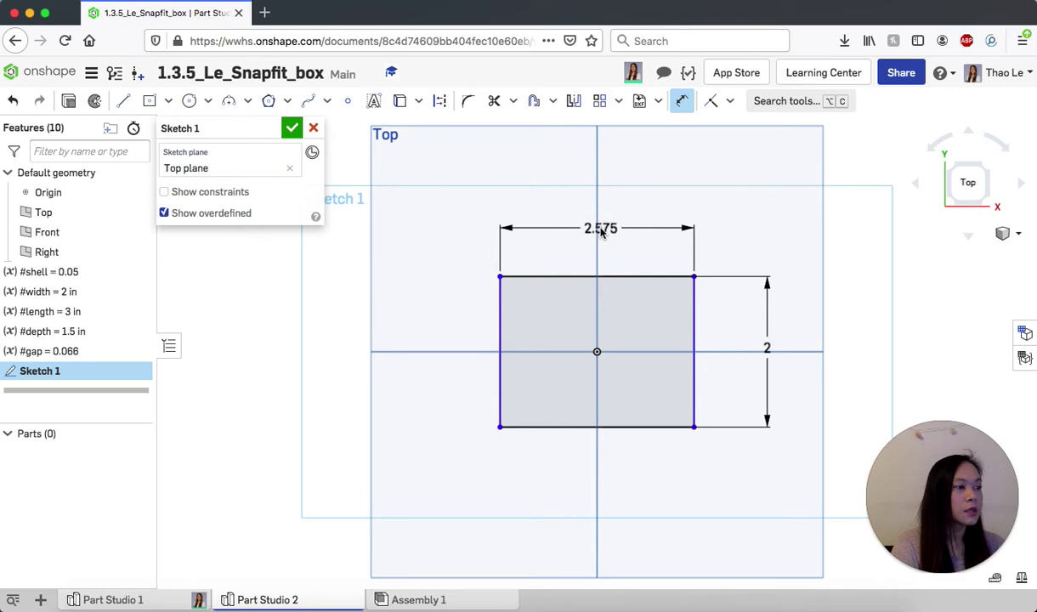
pyautogui.click(601, 232)
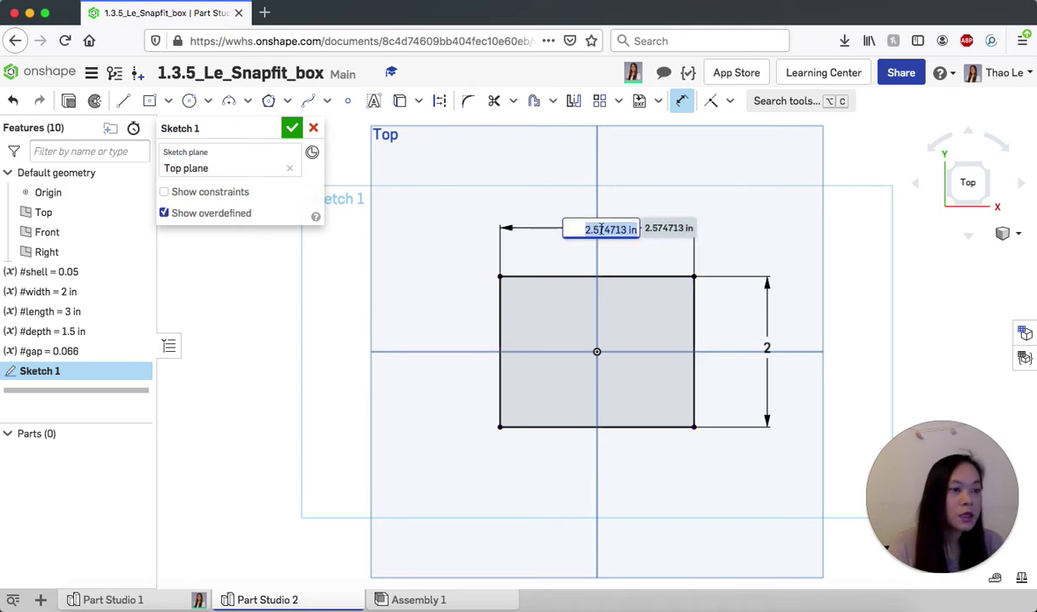
pyautogui.write('le')
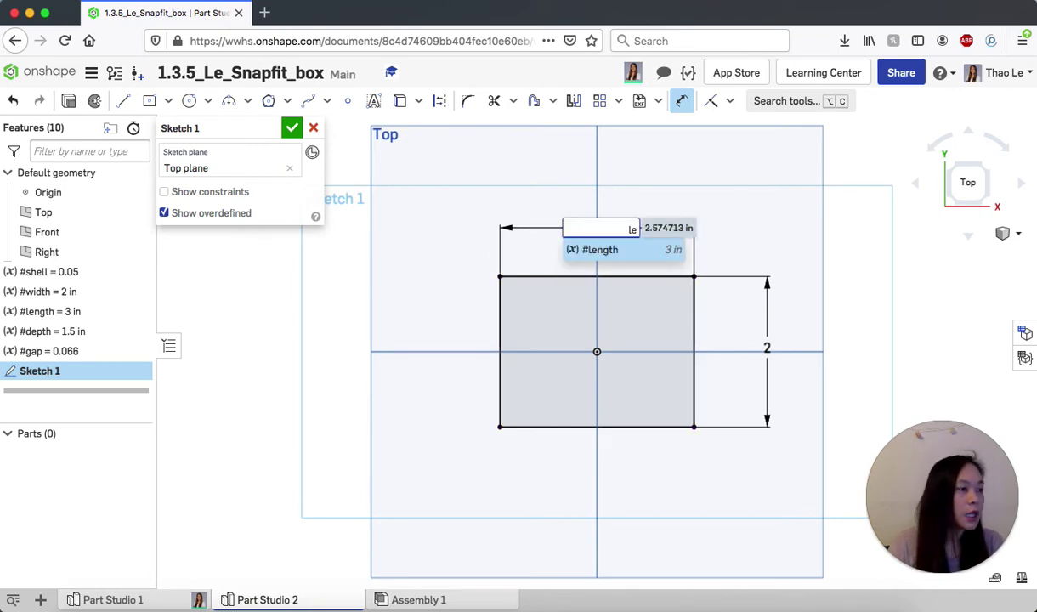
pyautogui.click(605, 248)
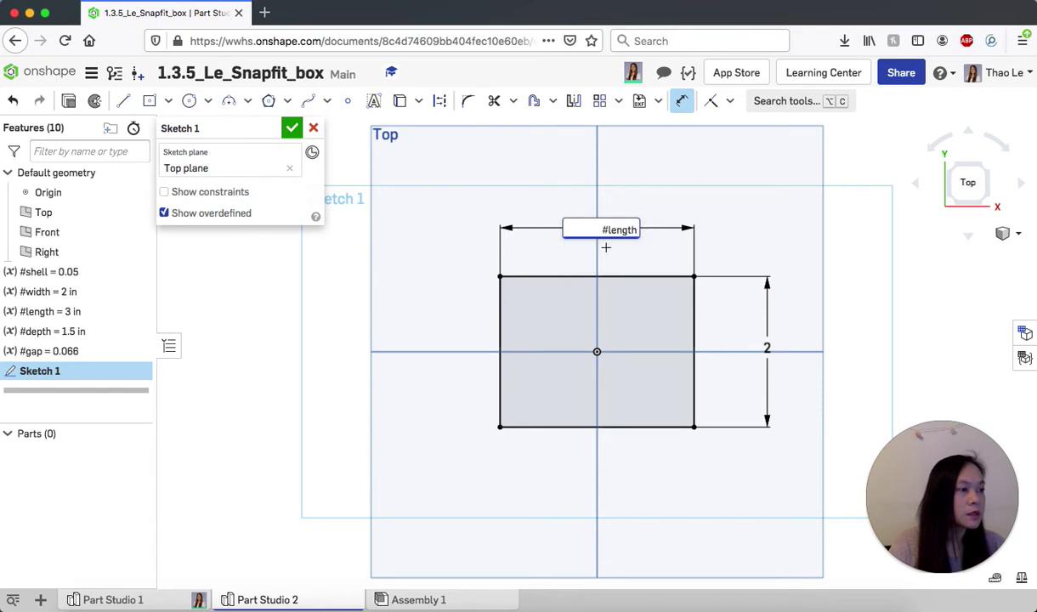
pyautogui.press('Return')
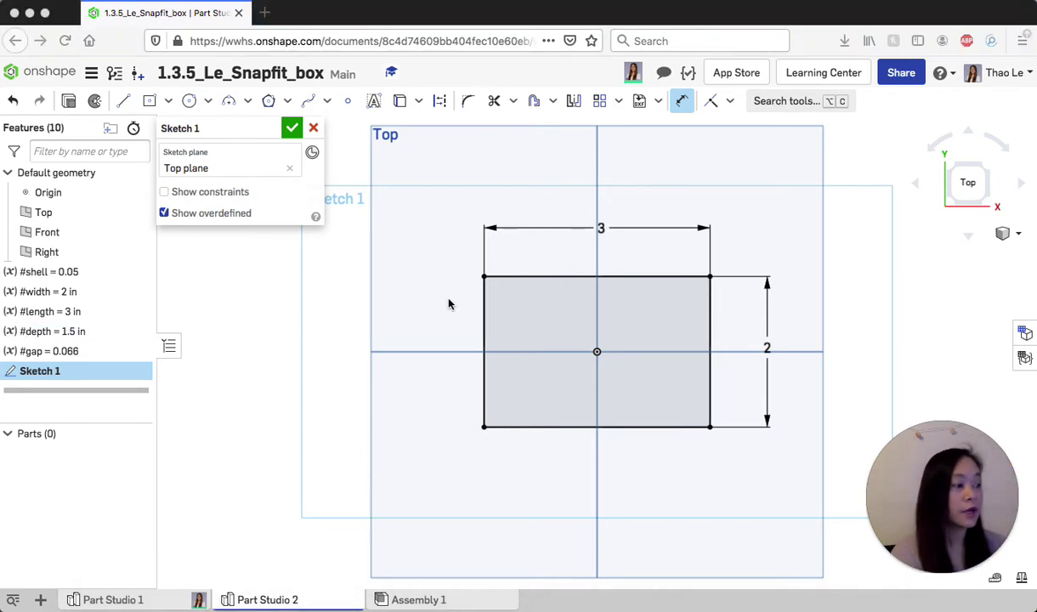
pyautogui.click(292, 132)
pyautogui.click(292, 131)
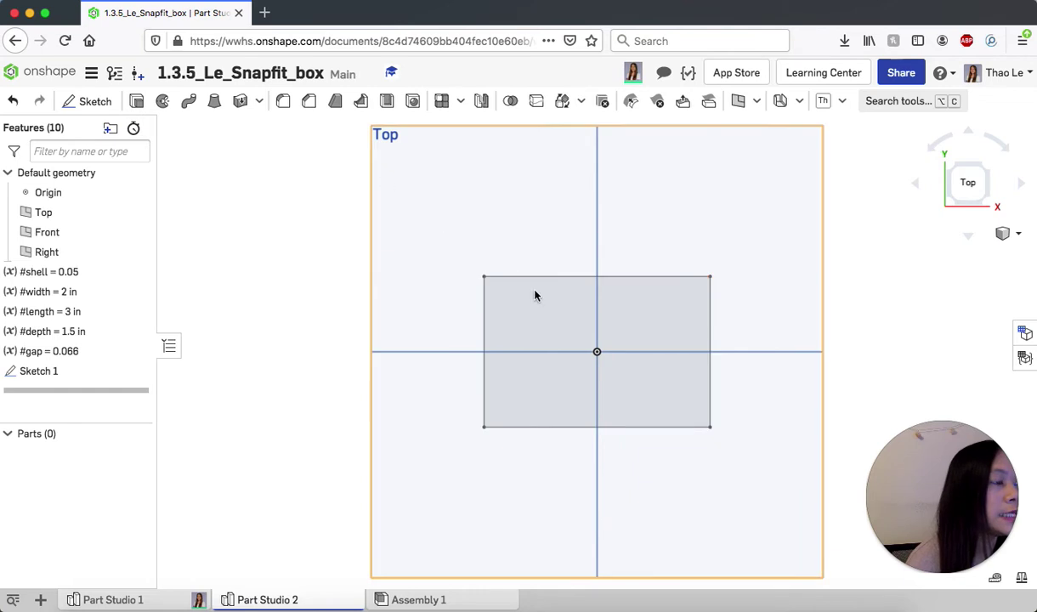
# Extrude the rectangle as a new solid with a blind depth of #depth and show it in isometric view.
pyautogui.scroll(3, 540, 350)
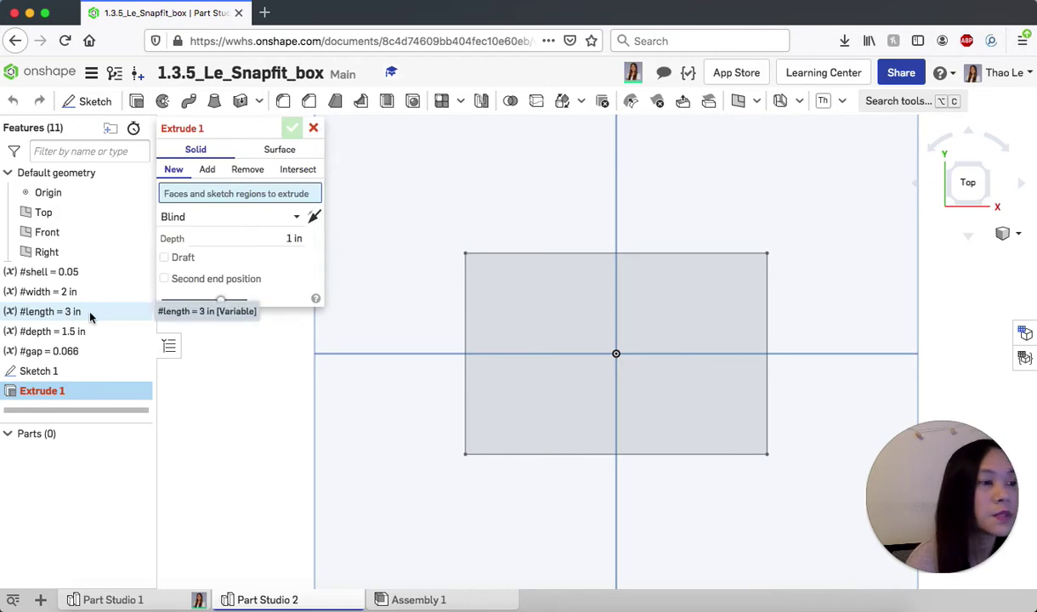
pyautogui.click(535, 369)
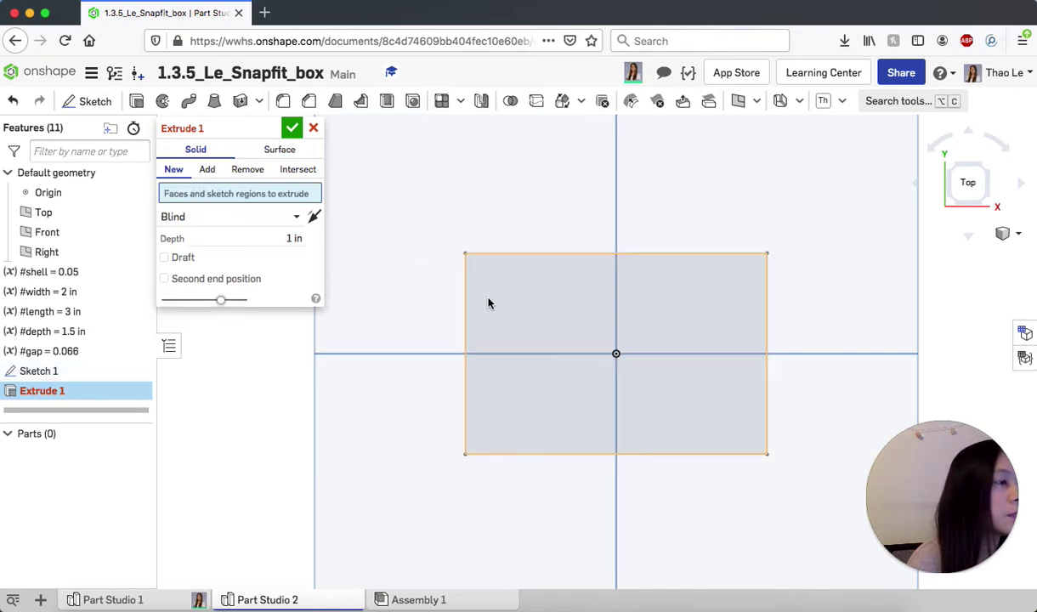
pyautogui.click(463, 308)
pyautogui.click(281, 252)
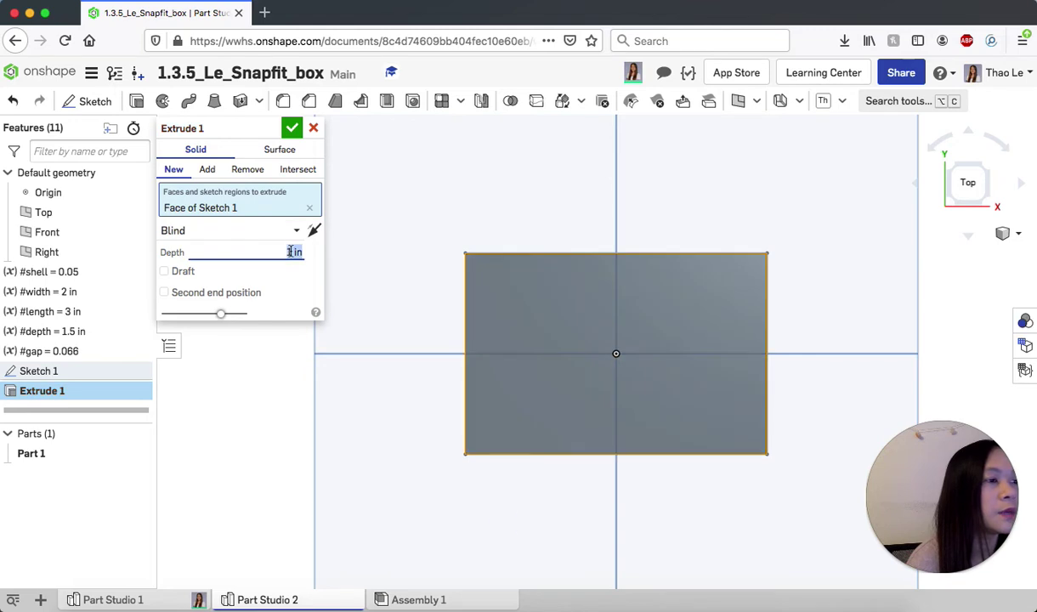
pyautogui.write('dep')
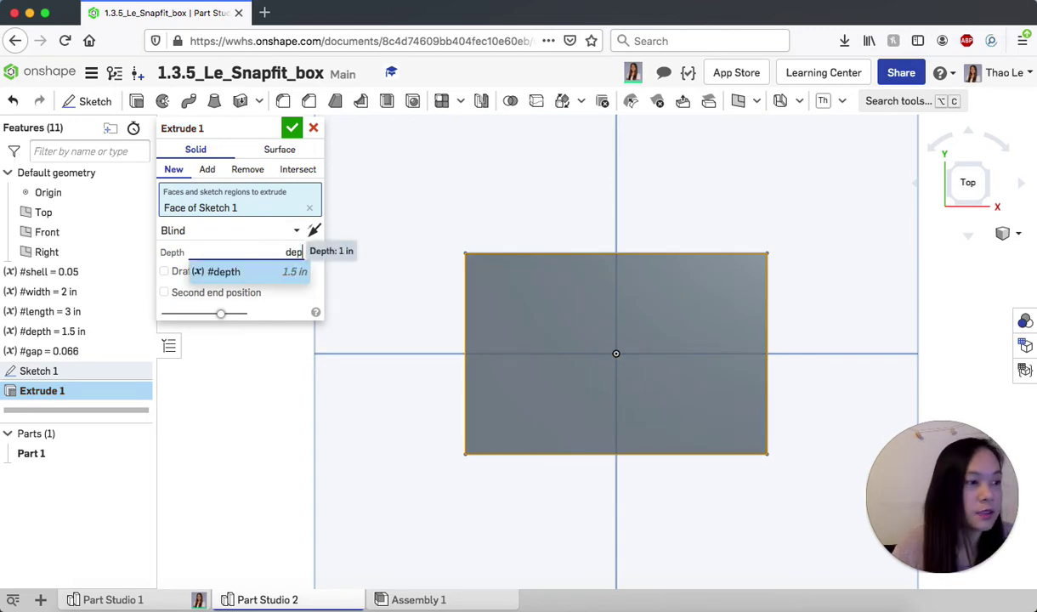
pyautogui.write('th')
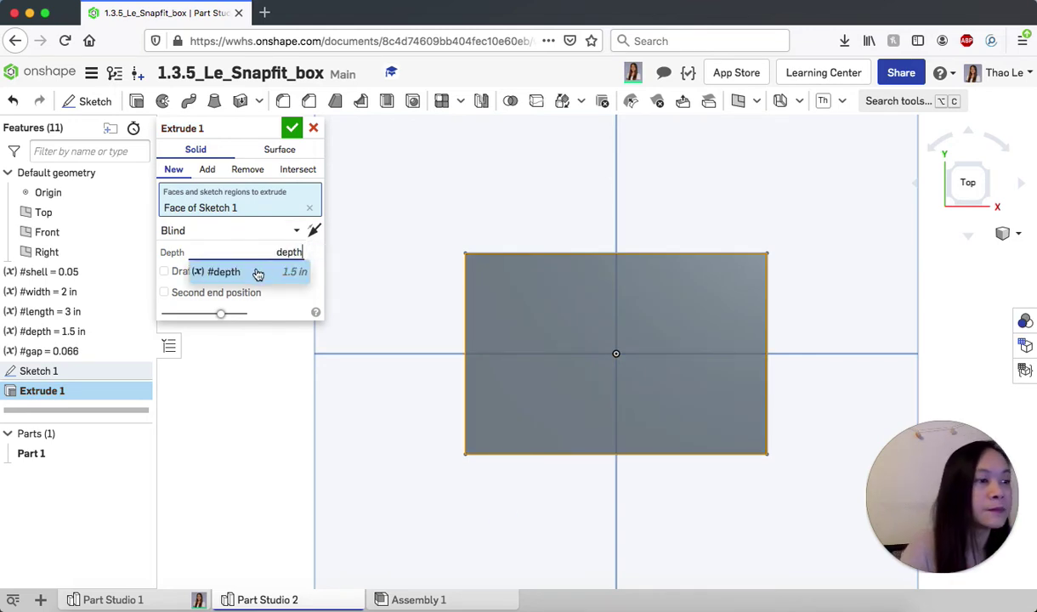
pyautogui.click(257, 272)
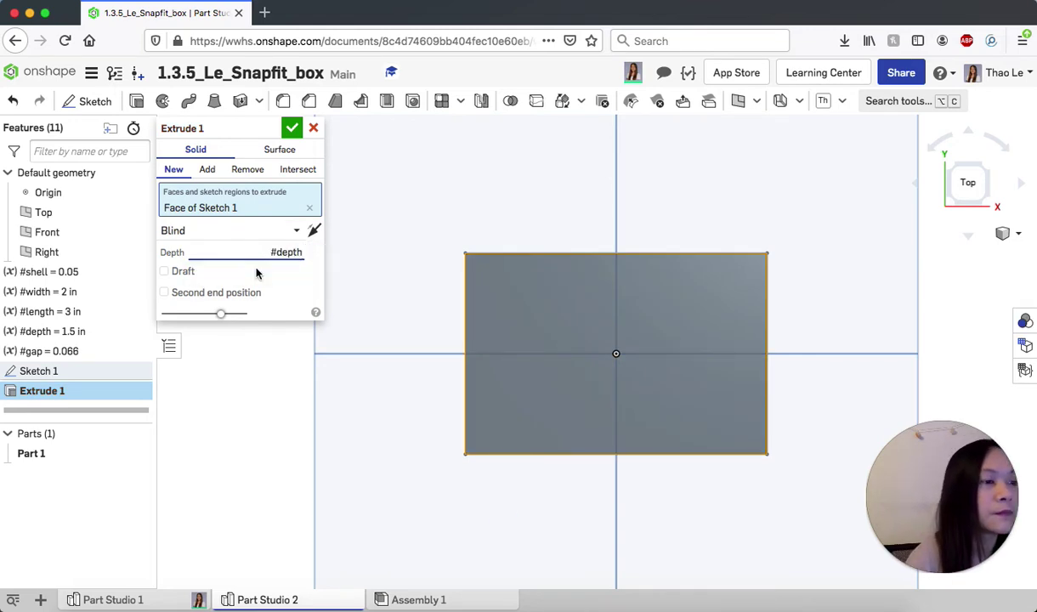
pyautogui.click(292, 130)
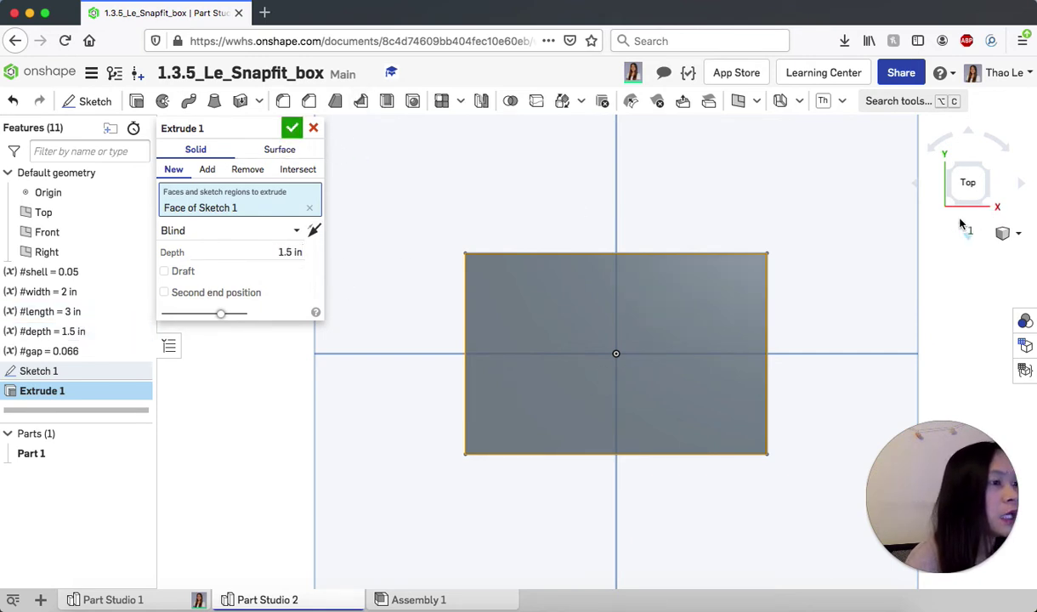
pyautogui.click(291, 129)
pyautogui.hotkey('shift', '7')
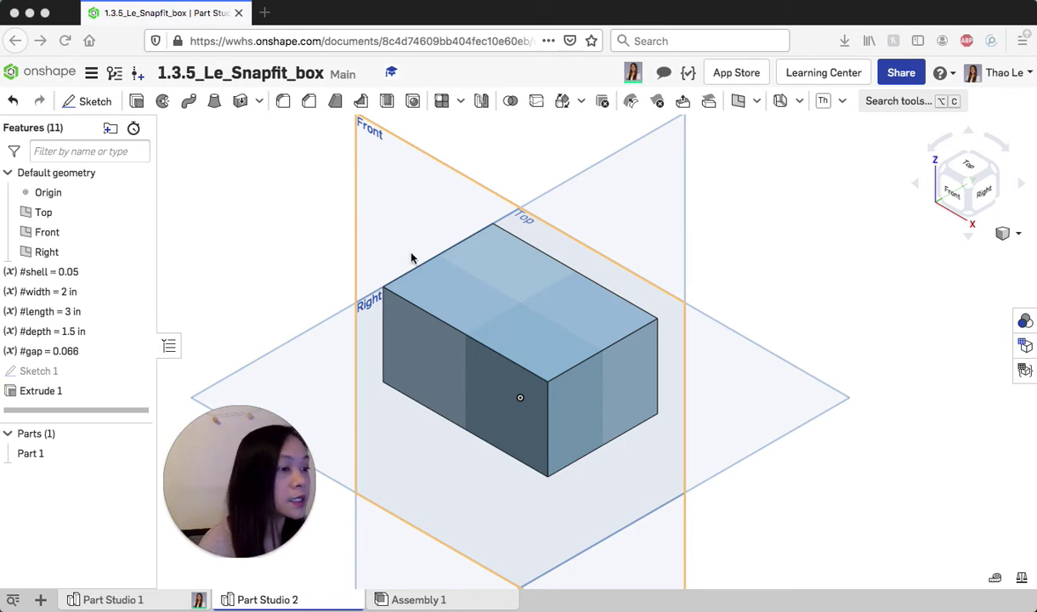
# Shell the box by removing its top face, with the shell thickness set to the variable #shell.
pyautogui.click(388, 103)
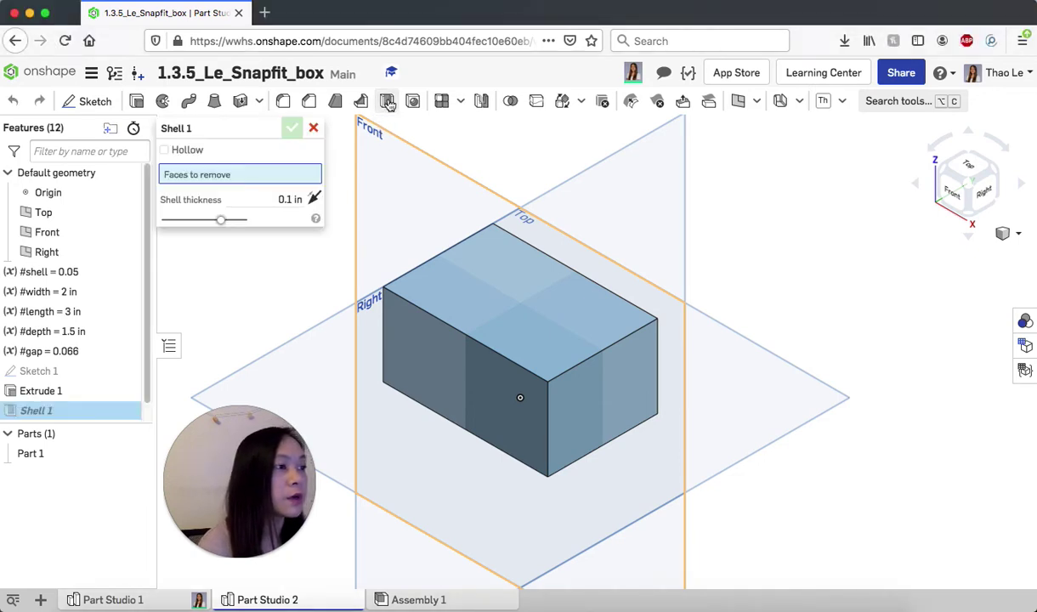
pyautogui.click(463, 304)
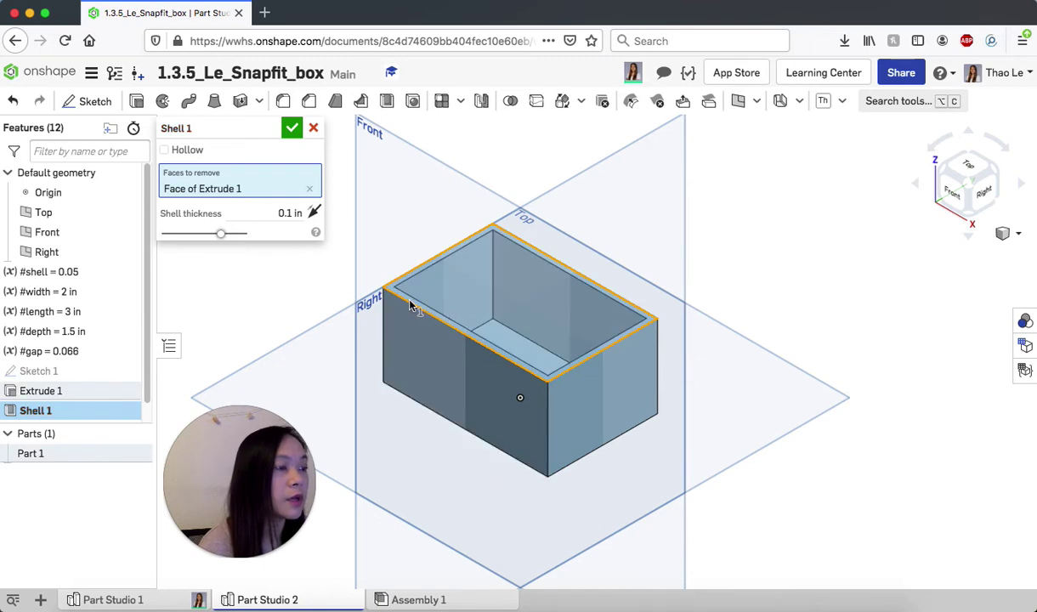
pyautogui.click(285, 213)
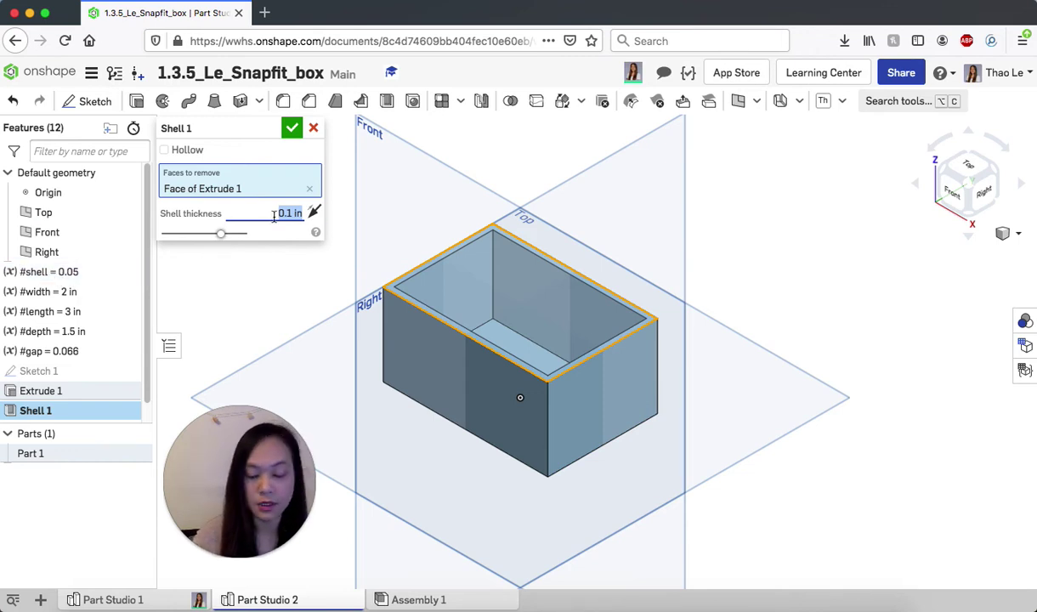
pyautogui.write('shel')
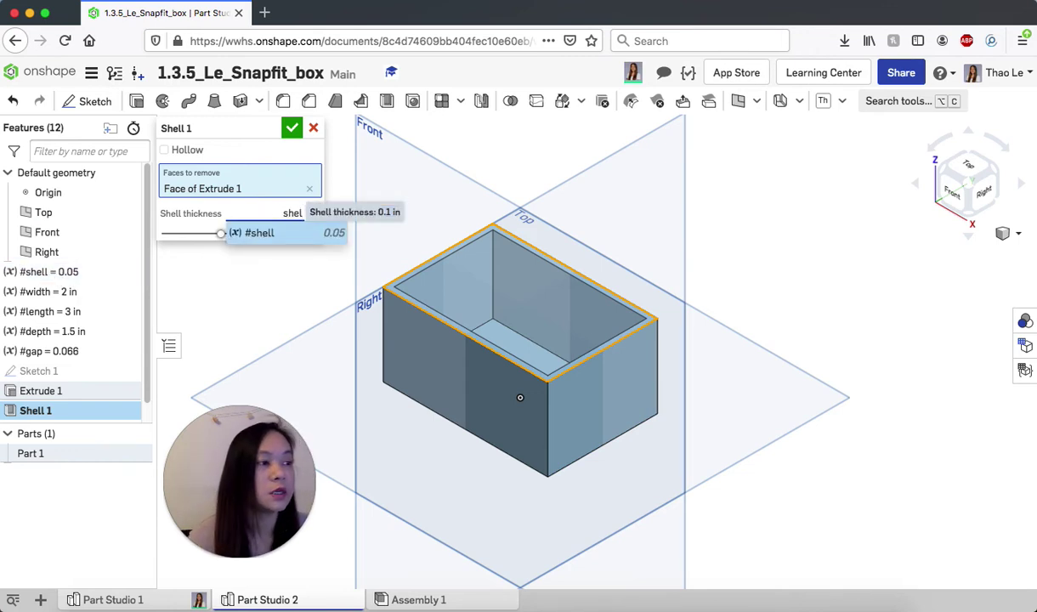
pyautogui.click(298, 234)
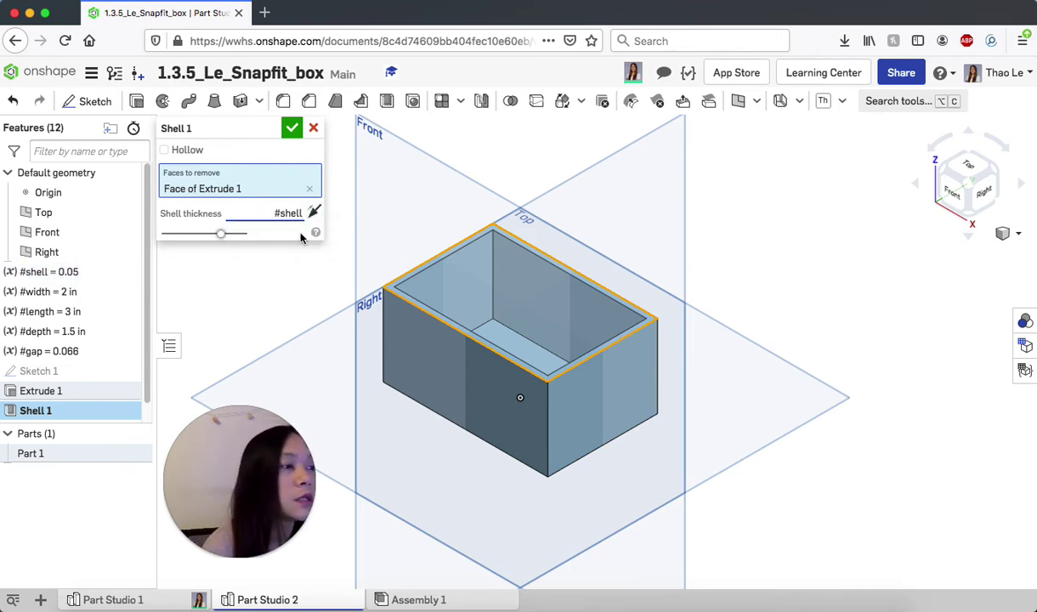
pyautogui.click(291, 126)
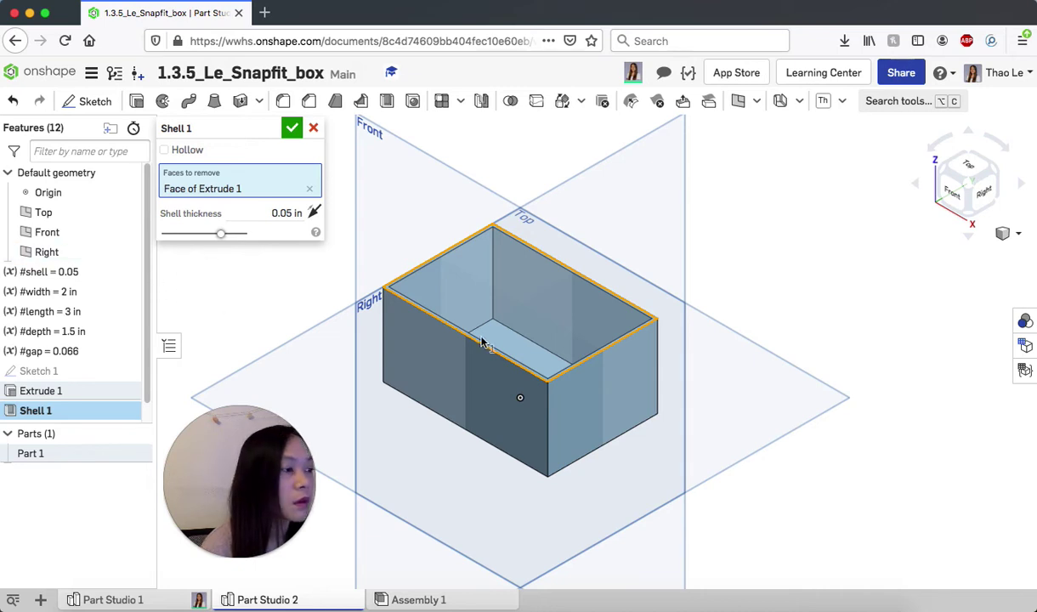
pyautogui.click(292, 128)
pyautogui.scroll(-1, 140, 298)
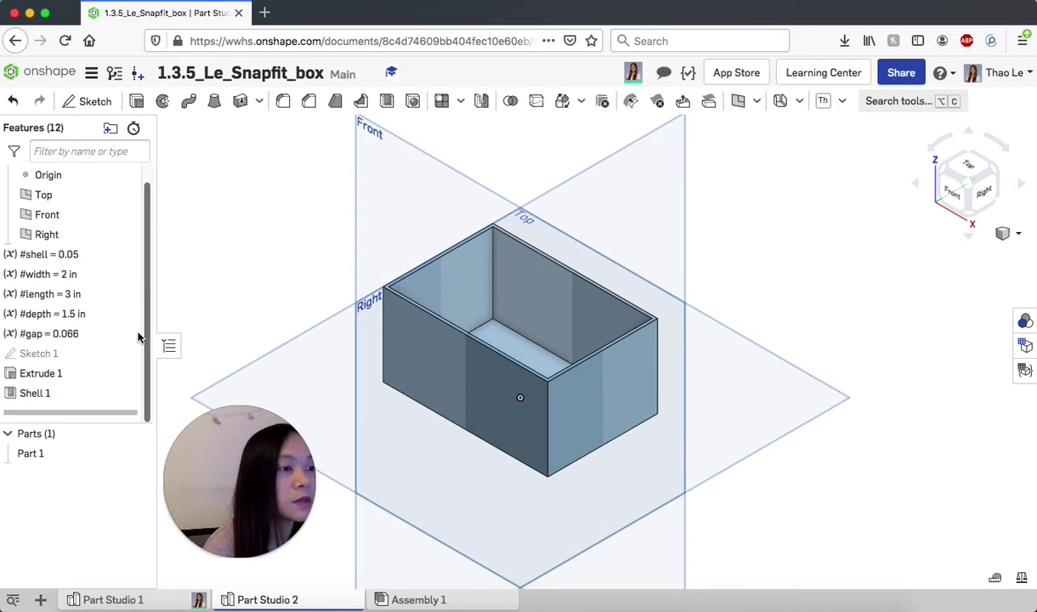
# Fillet the box's four outer vertical corner edges with a circular cross section and a radius of #shell.
pyautogui.click(549, 425)
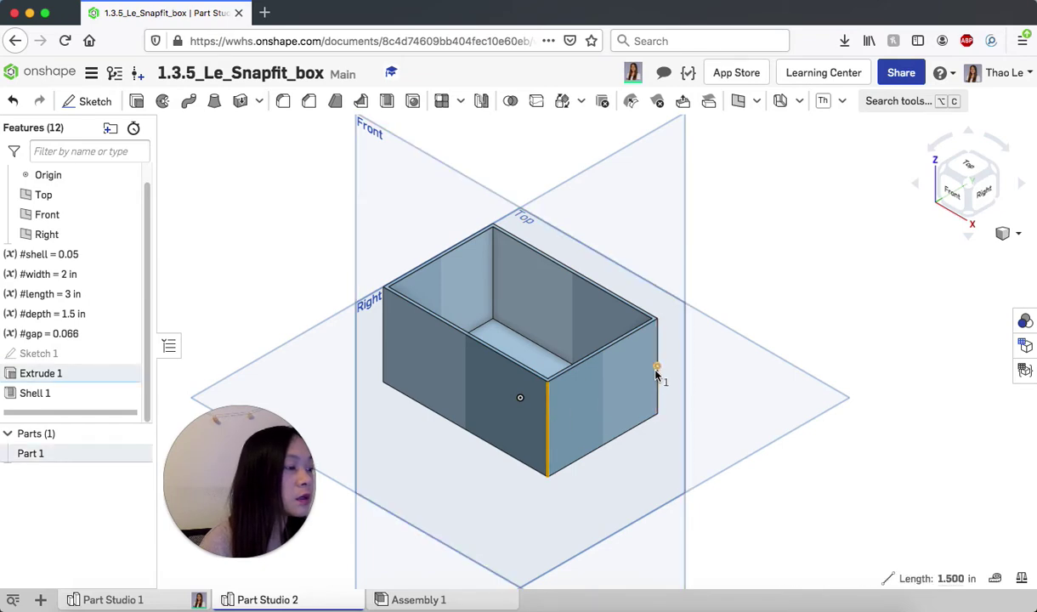
pyautogui.click(659, 401)
pyautogui.moveTo(647, 440); pyautogui.dragTo(596, 473, button='right')
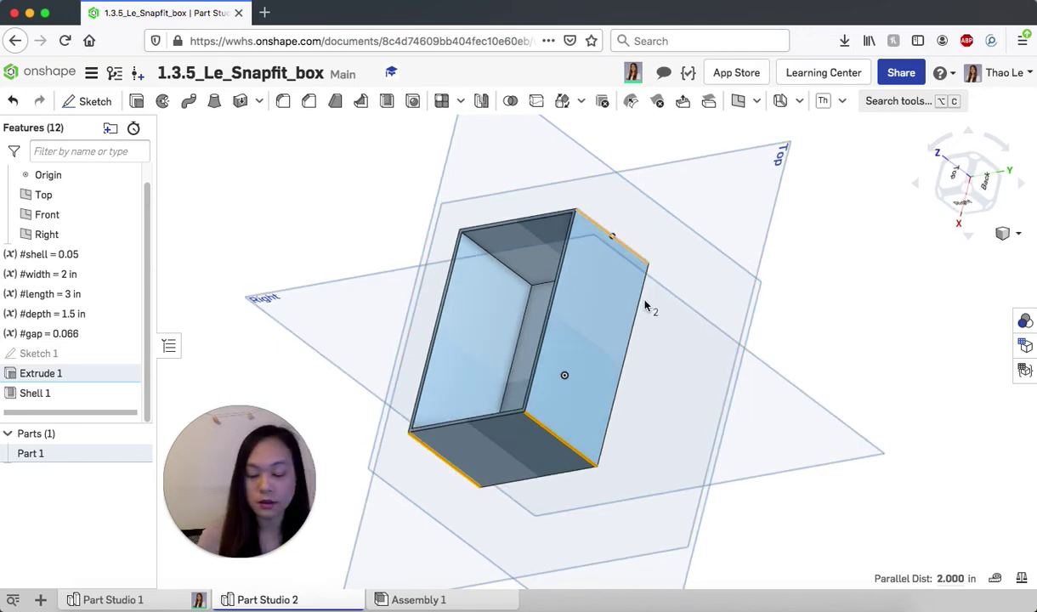
pyautogui.click(630, 253)
pyautogui.moveTo(683, 395); pyautogui.dragTo(799, 429, button='right')
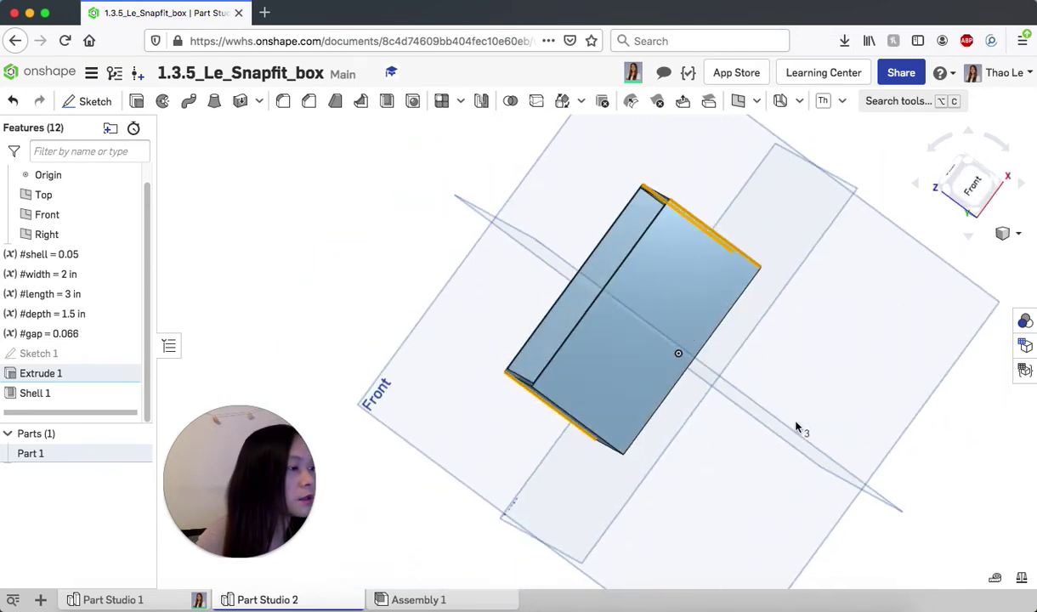
pyautogui.click(589, 432)
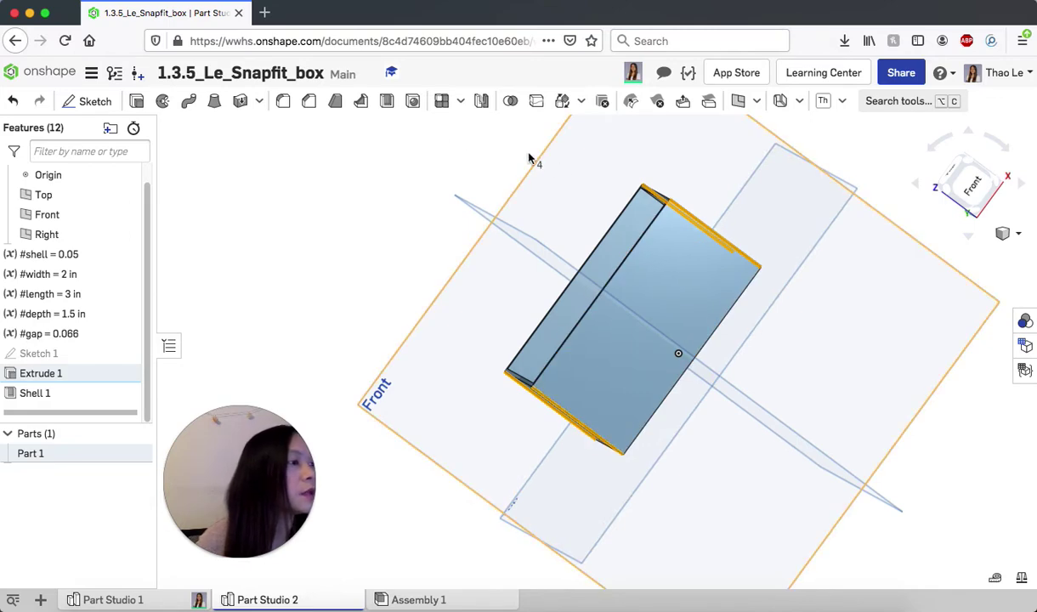
pyautogui.moveTo(732, 393)
pyautogui.mouseDown(button='middle')
pyautogui.moveTo(729, 417)
pyautogui.moveTo(720, 386)
pyautogui.mouseUp(button='middle')
pyautogui.moveTo(750, 355); pyautogui.dragTo(817, 343, button='right')
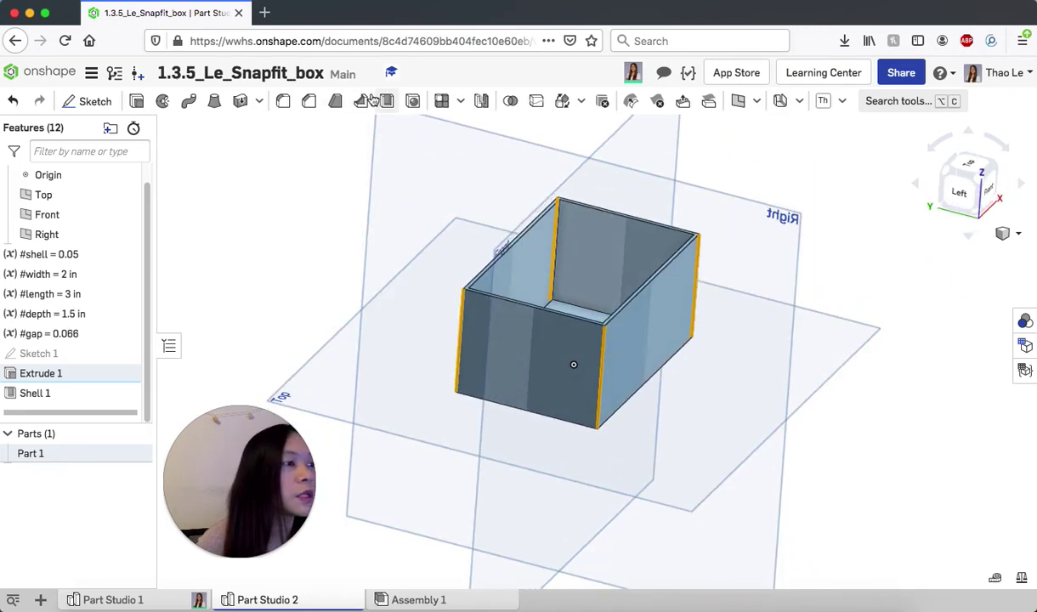
pyautogui.click(284, 101)
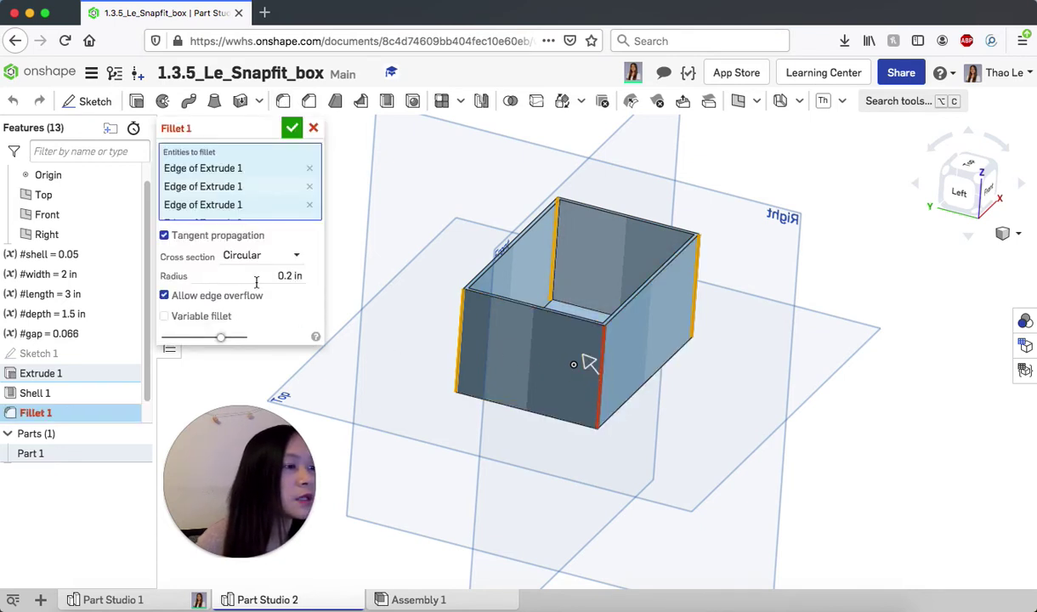
pyautogui.click(289, 275)
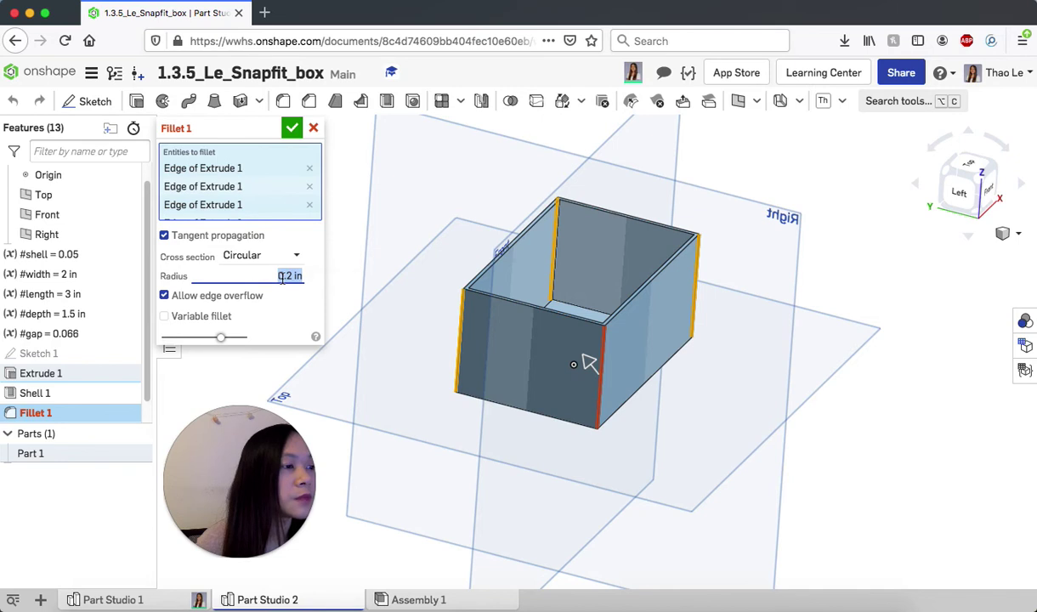
pyautogui.scroll(-1, 254, 184)
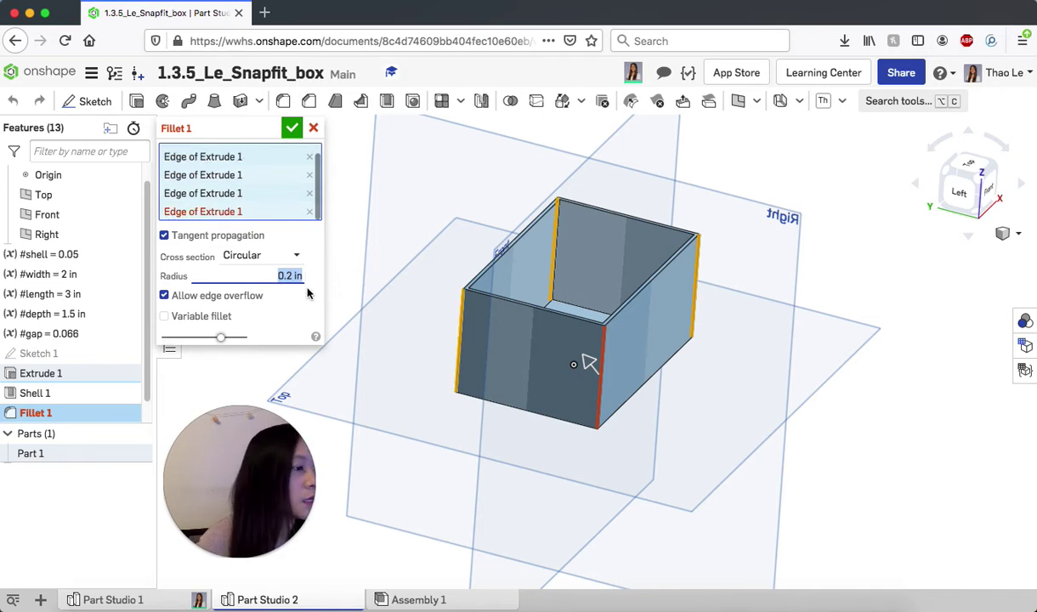
pyautogui.write('she')
pyautogui.click(253, 298)
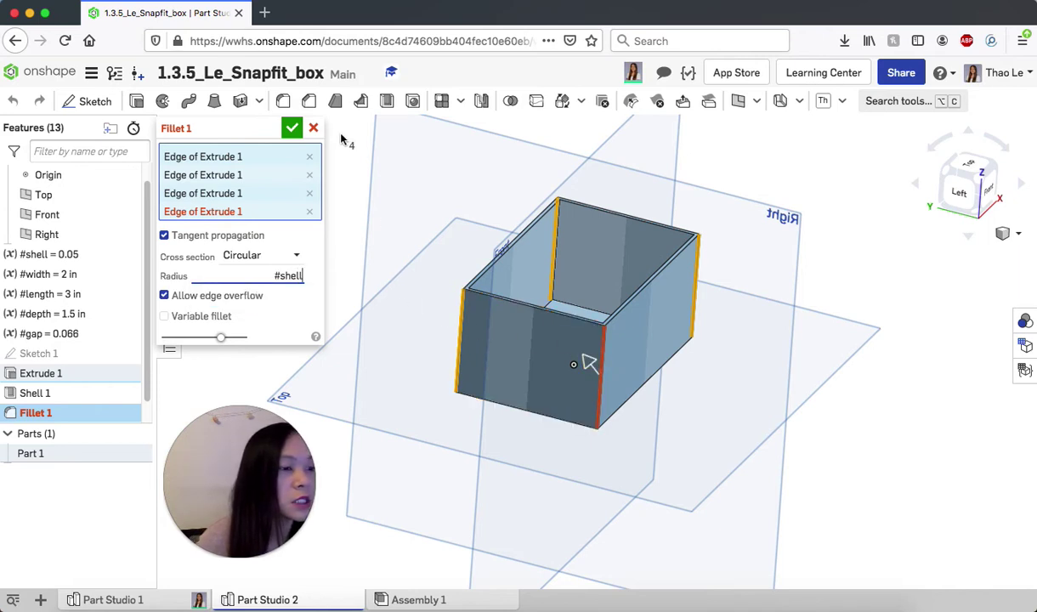
pyautogui.click(310, 213)
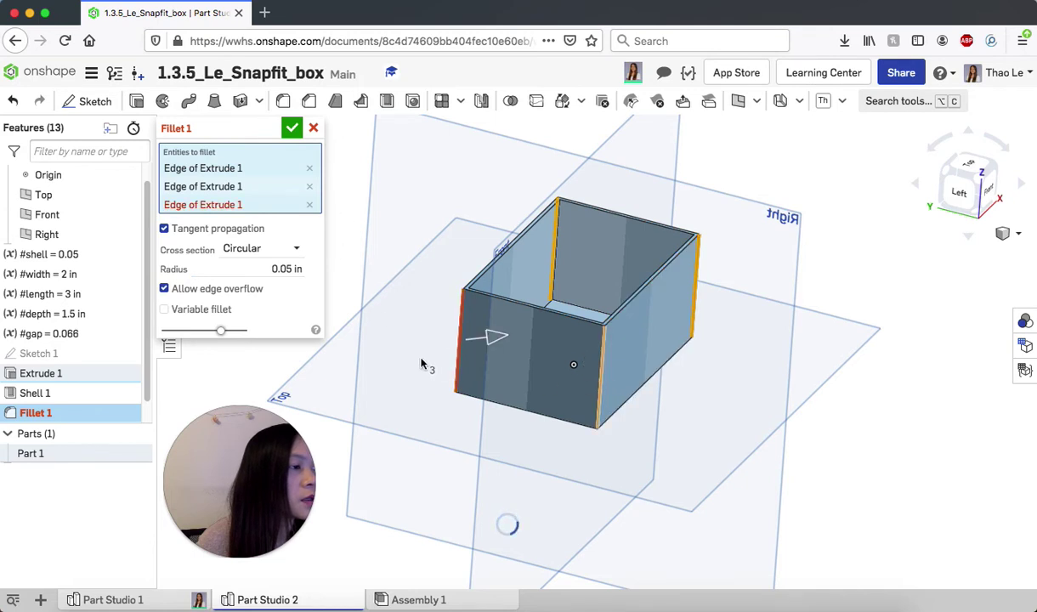
pyautogui.click(603, 364)
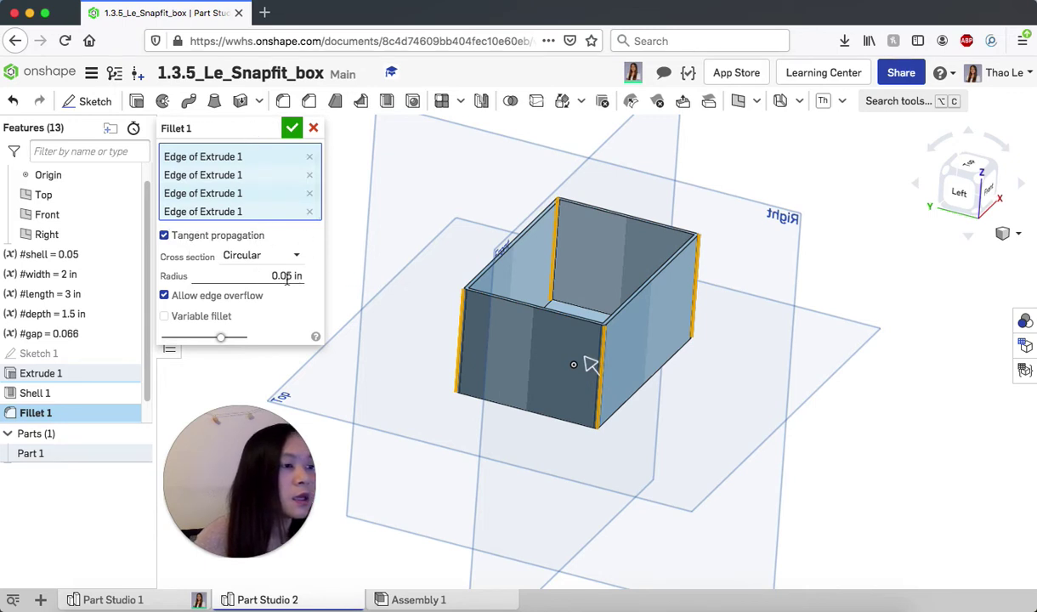
pyautogui.click(292, 129)
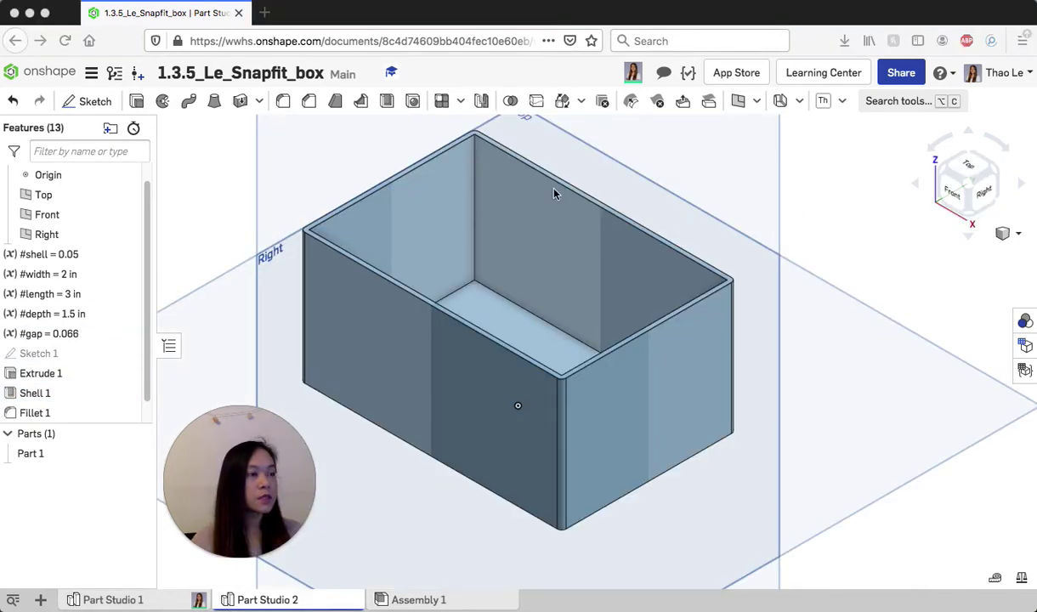
# Apply a section view parallel to the box's right end face, offset about -0.62 in inward, and look at it from the Right view.
pyautogui.click(416, 224)
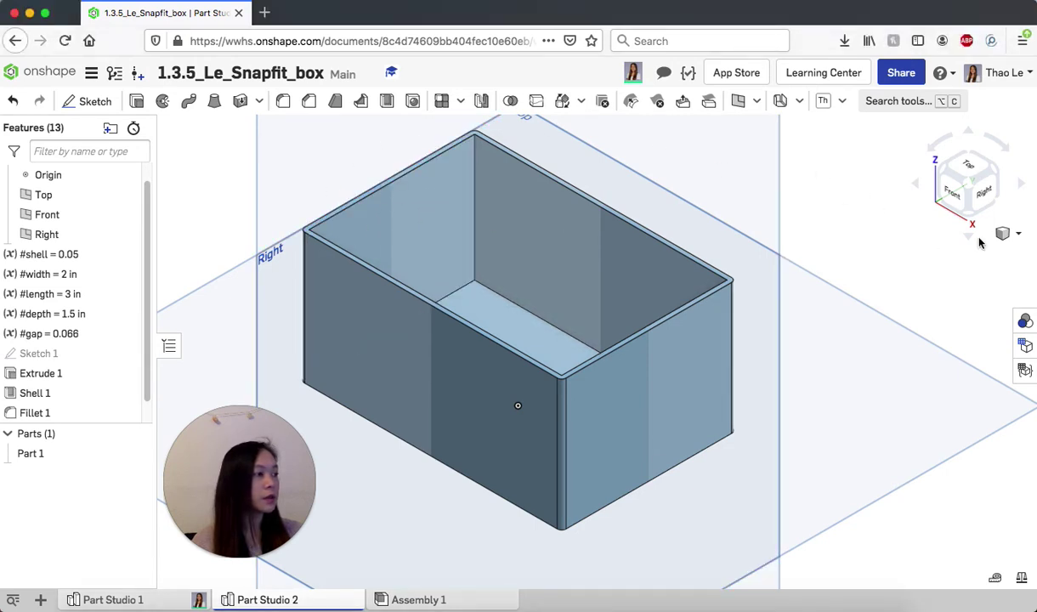
pyautogui.click(1018, 236)
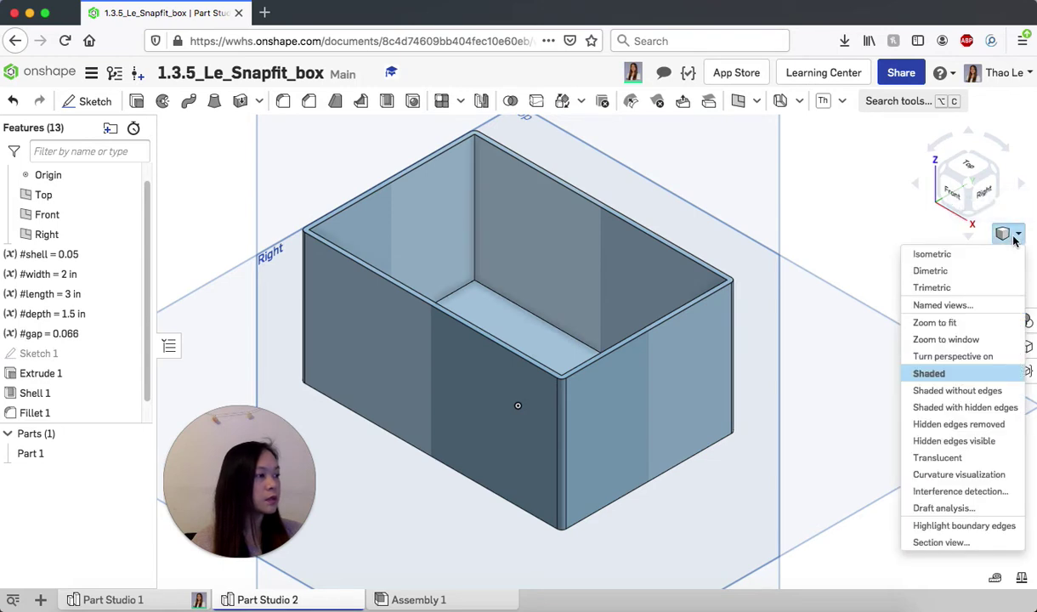
pyautogui.click(940, 543)
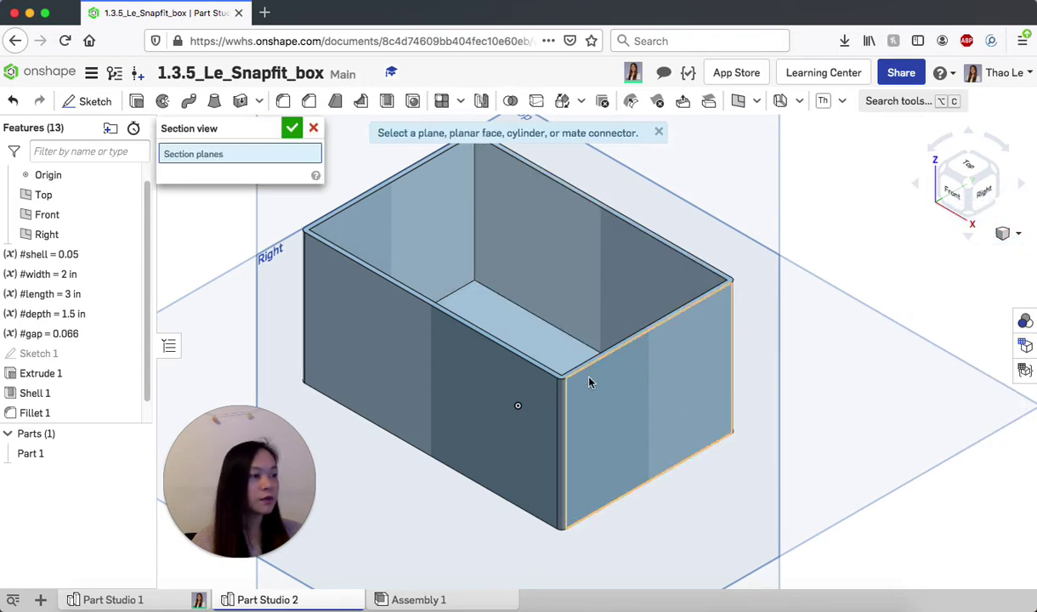
pyautogui.click(656, 420)
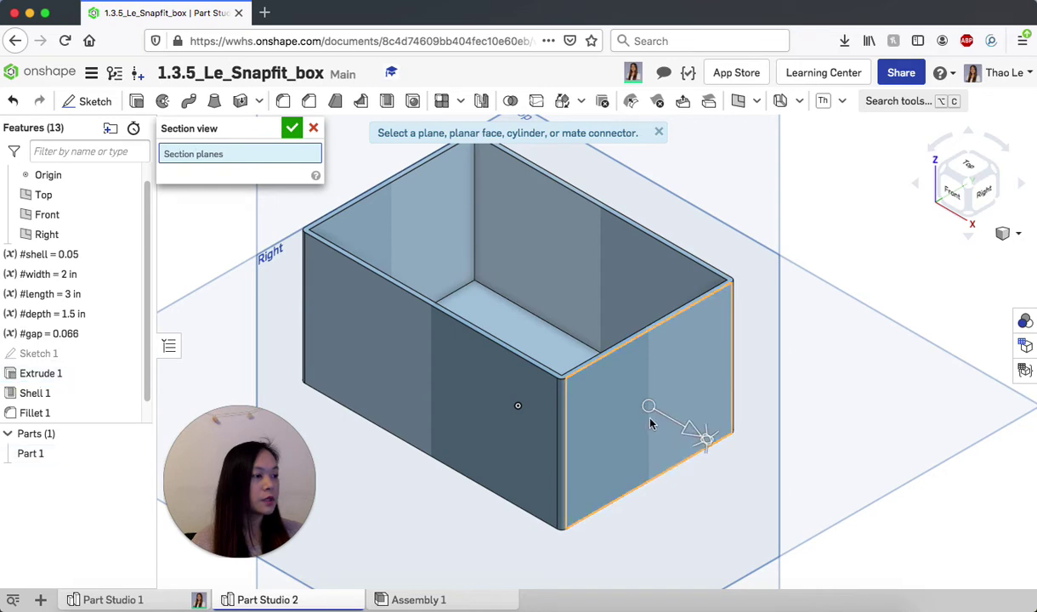
pyautogui.moveTo(688, 432); pyautogui.dragTo(648, 407)
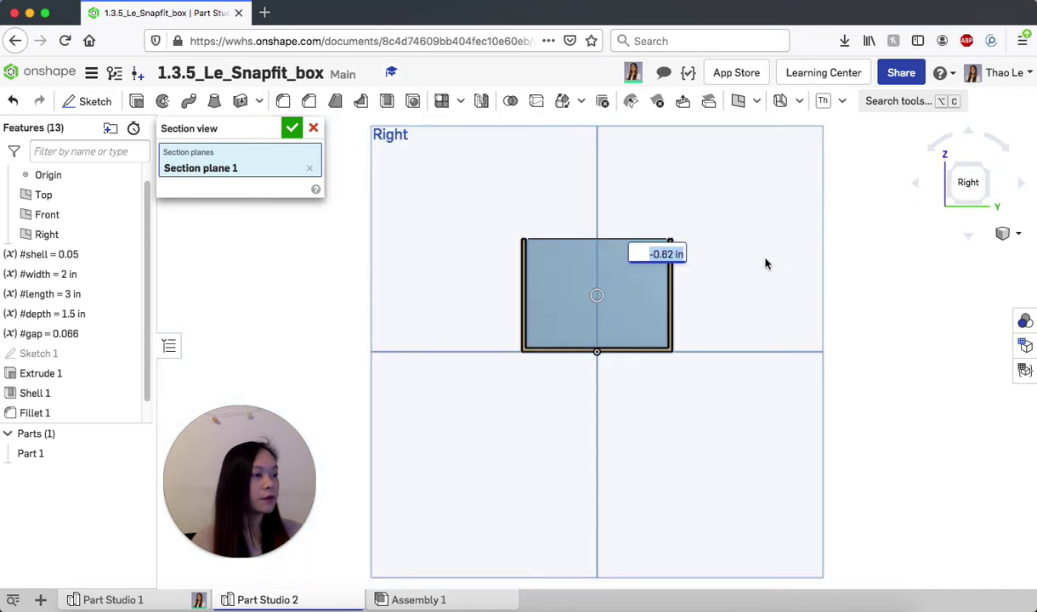
pyautogui.click(982, 188)
pyautogui.scroll(10, 616, 299)
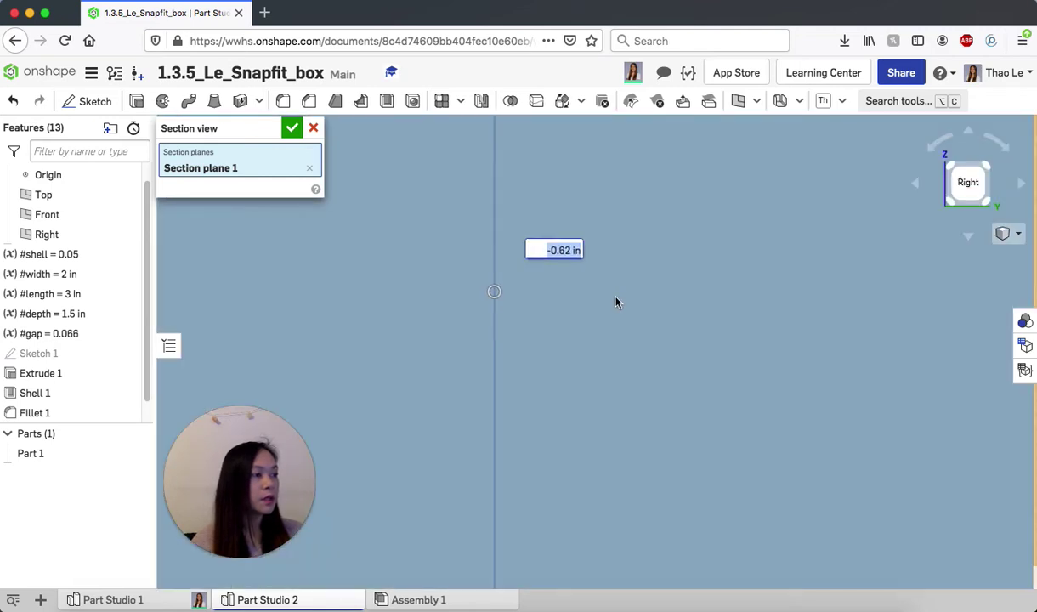
pyautogui.scroll(-8, 617, 302)
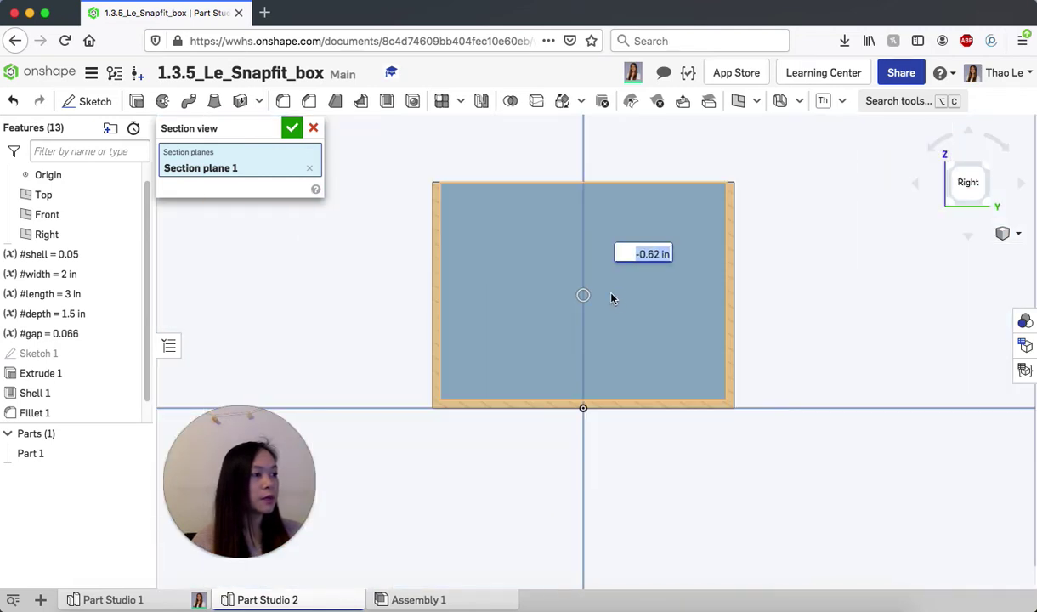
pyautogui.click(292, 128)
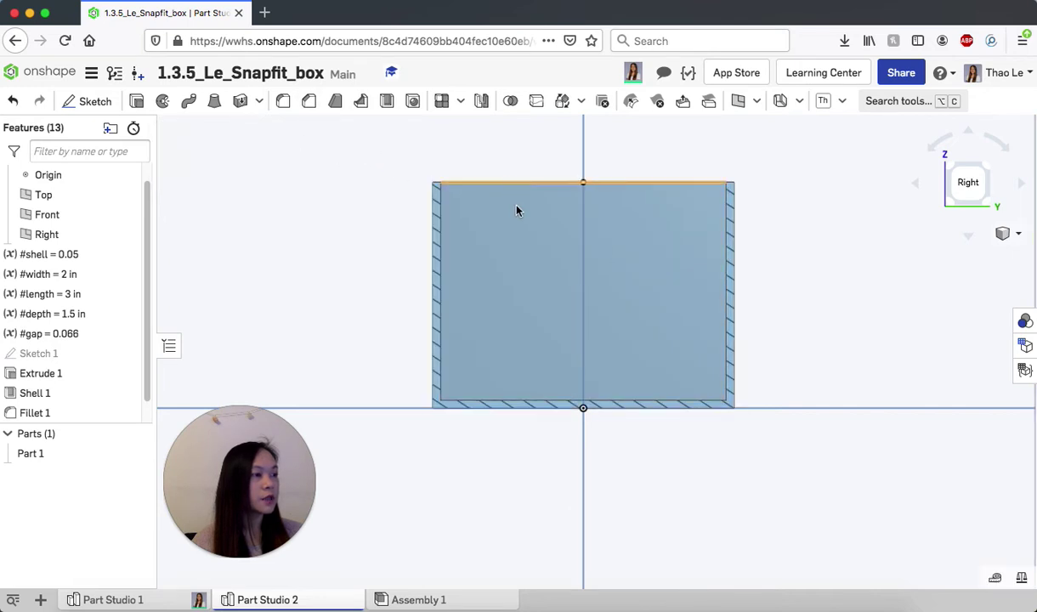
# Start a sketch on the inner end wall and draw a three-line open profile about 1.04 in wide and 0.21 in deep below its top edge.
pyautogui.click(85, 102)
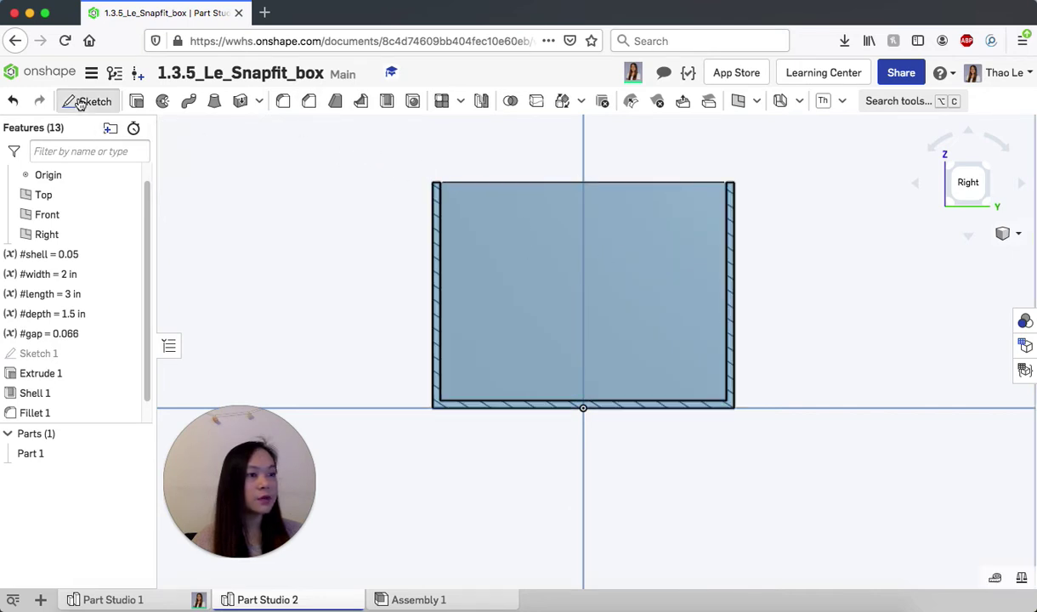
pyautogui.click(508, 244)
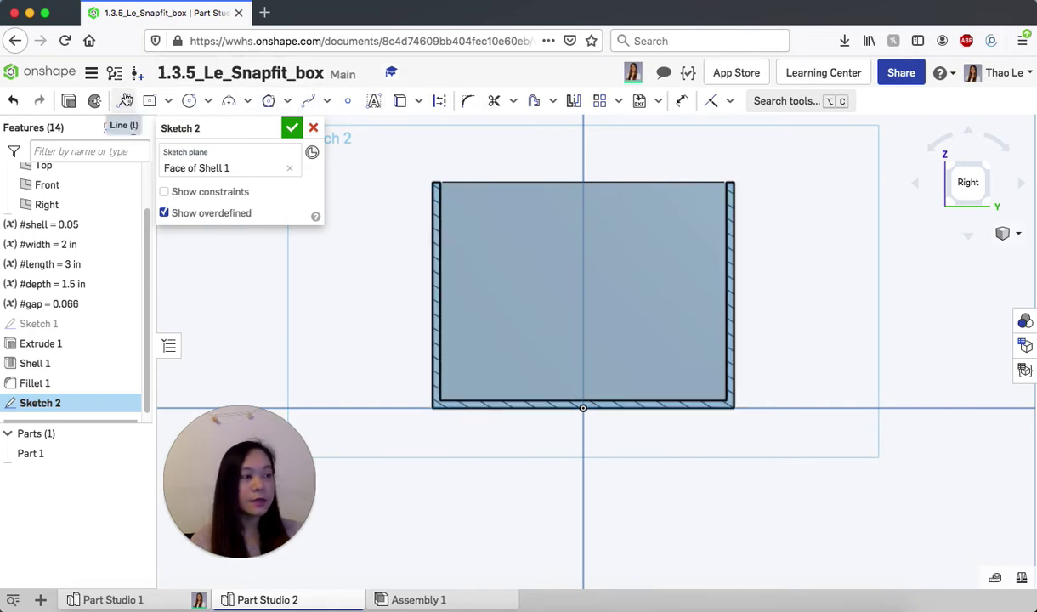
pyautogui.click(124, 102)
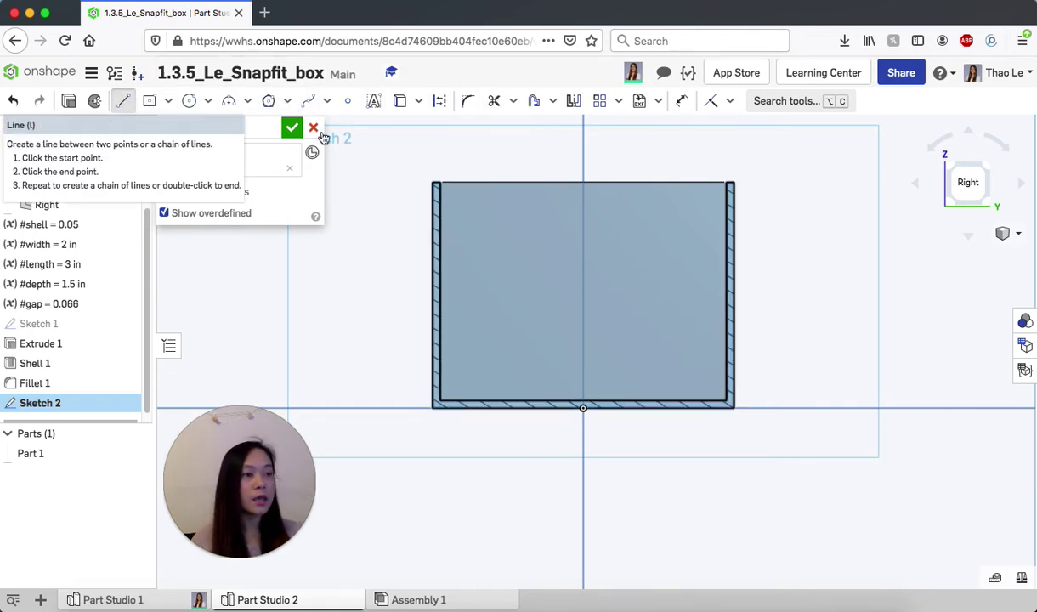
pyautogui.click(507, 183)
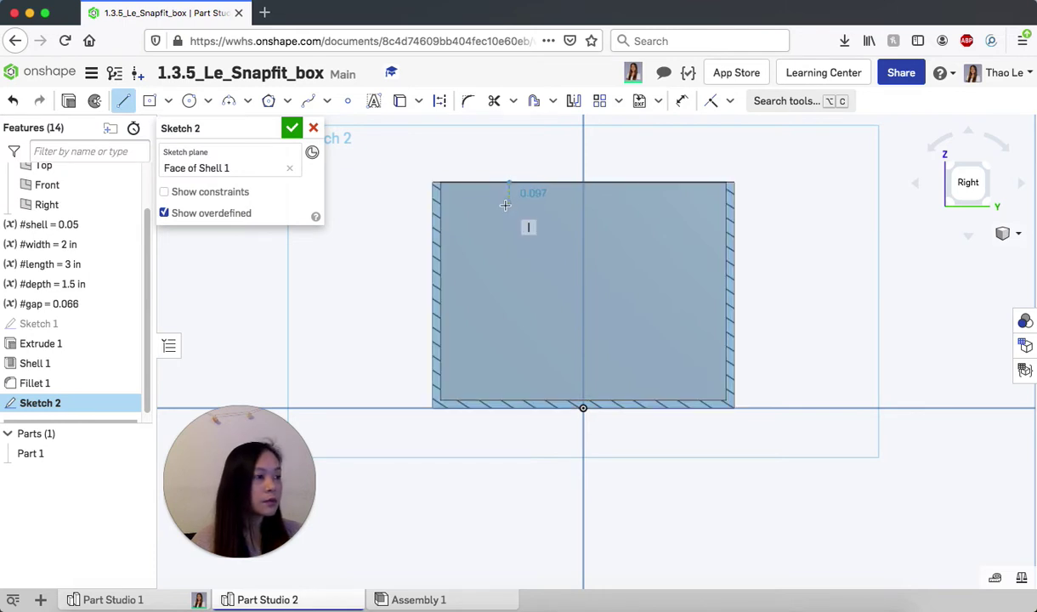
pyautogui.click(509, 213)
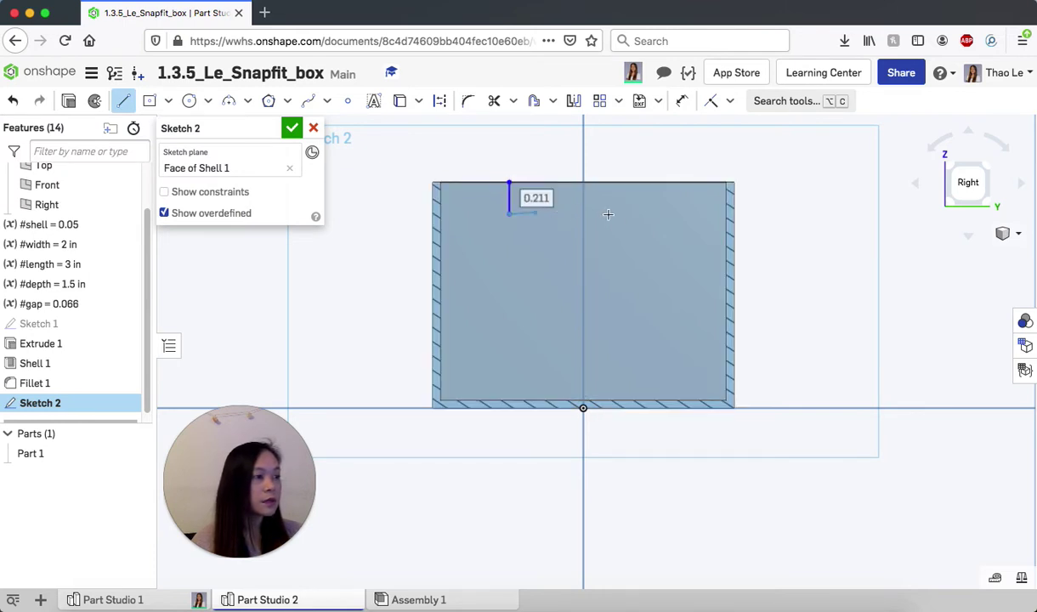
pyautogui.click(665, 214)
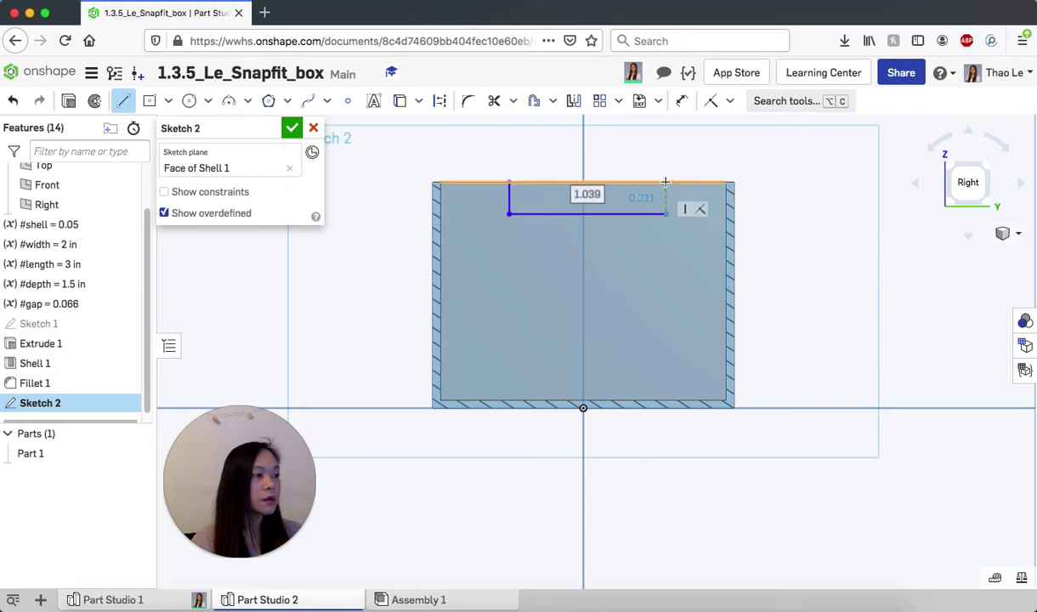
pyautogui.click(665, 182)
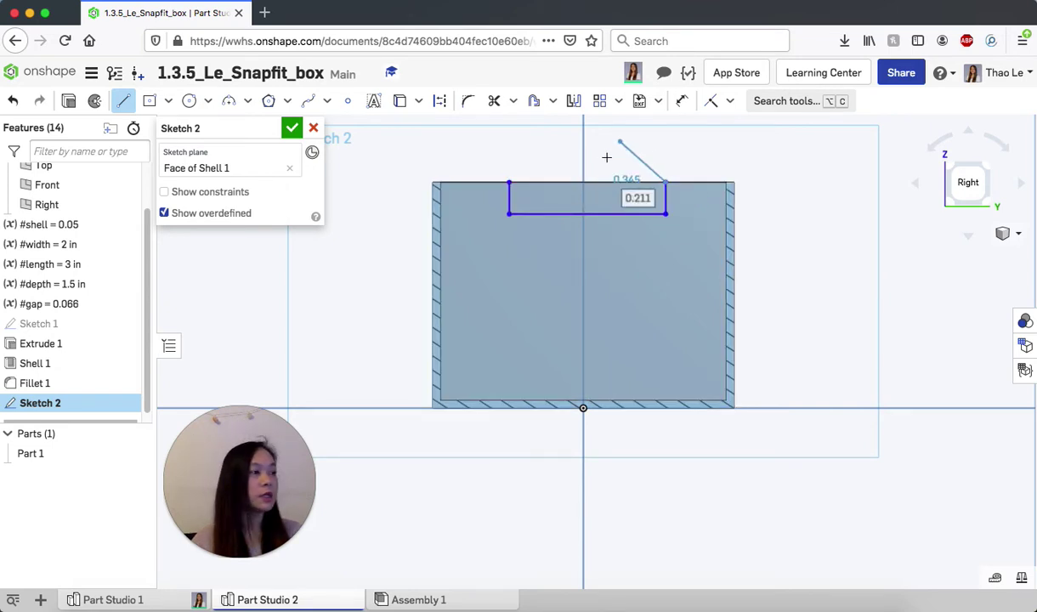
pyautogui.press('Escape')
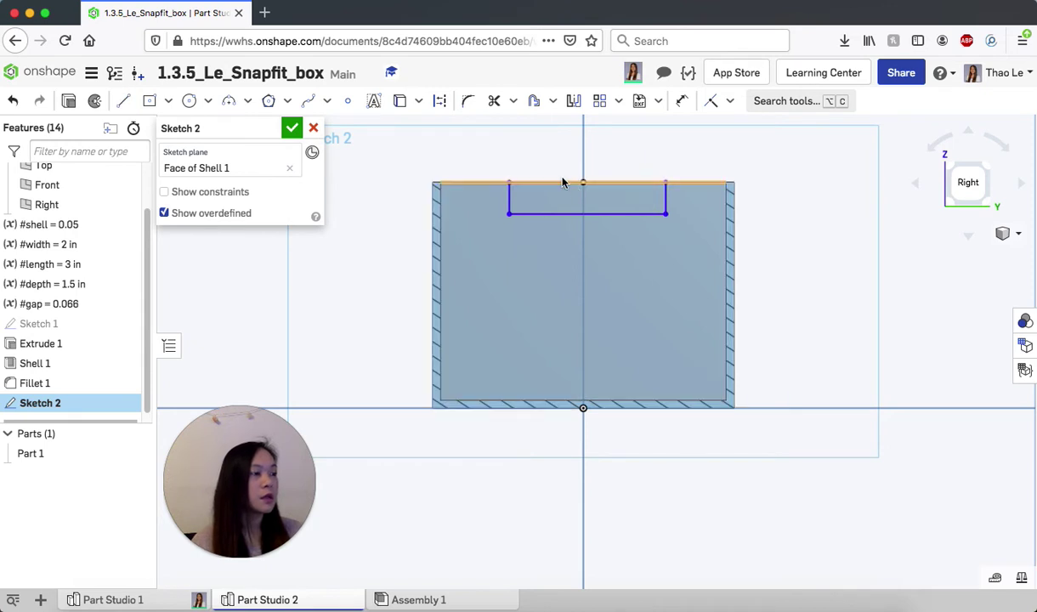
# Dimension the depth of the open profile below the wall's top edge and set it to #shell.
pyautogui.click(682, 100)
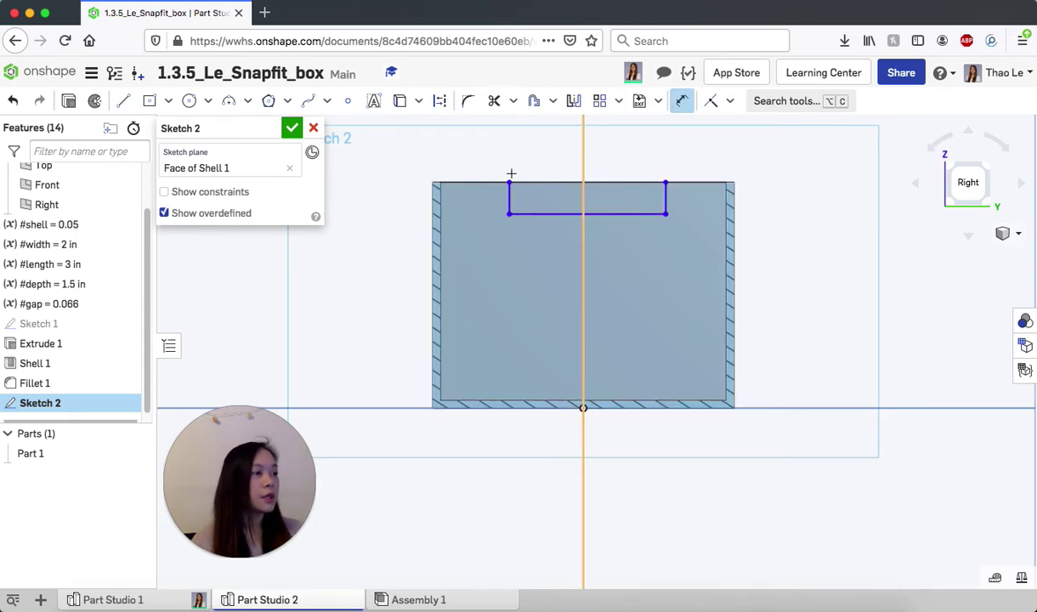
pyautogui.click(532, 214)
pyautogui.click(510, 183)
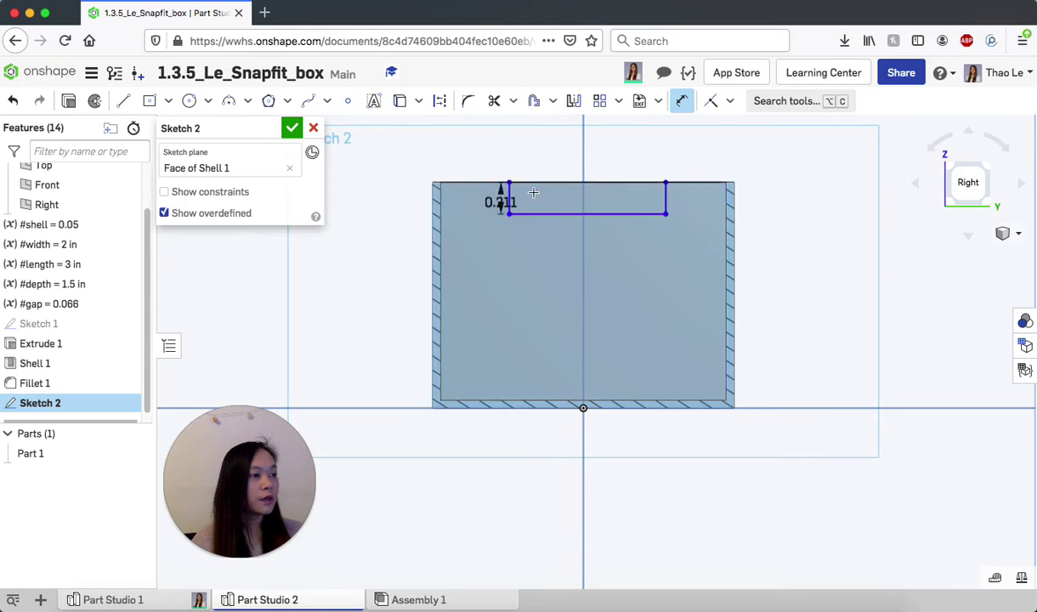
pyautogui.click(480, 199)
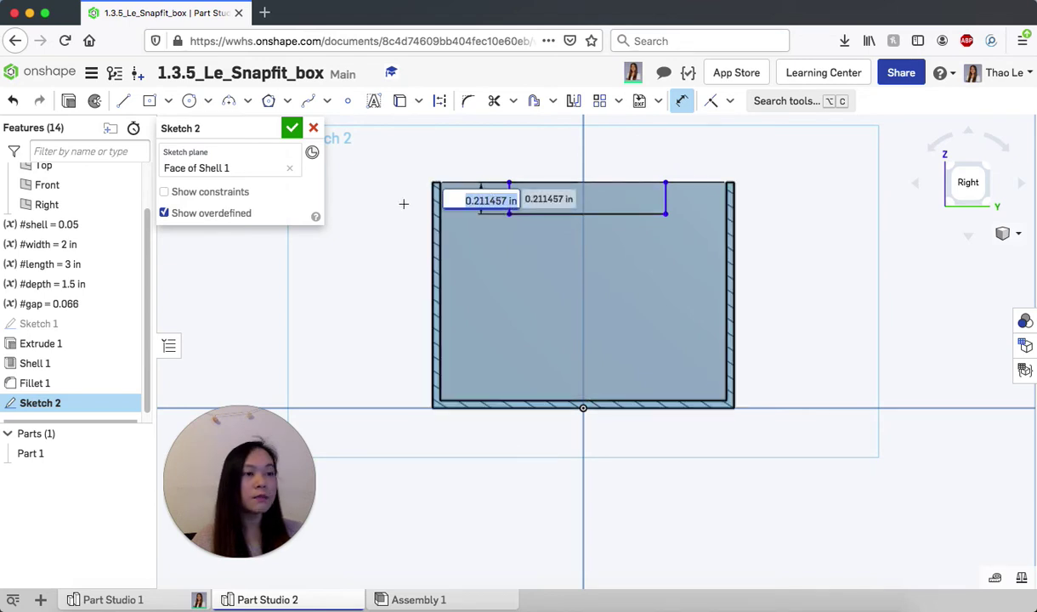
pyautogui.write('she')
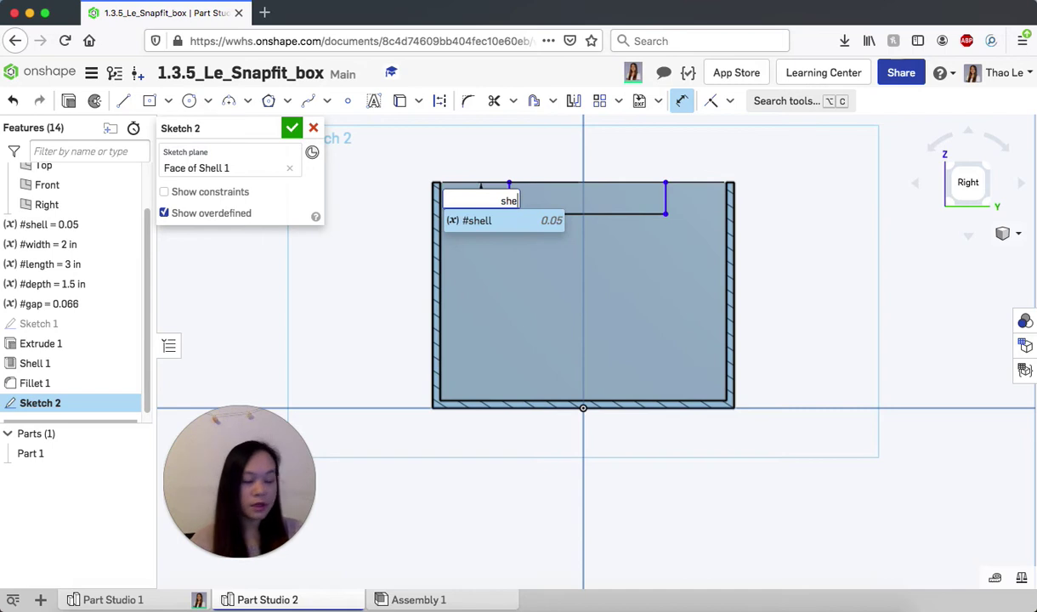
pyautogui.write('ll')
pyautogui.click(478, 221)
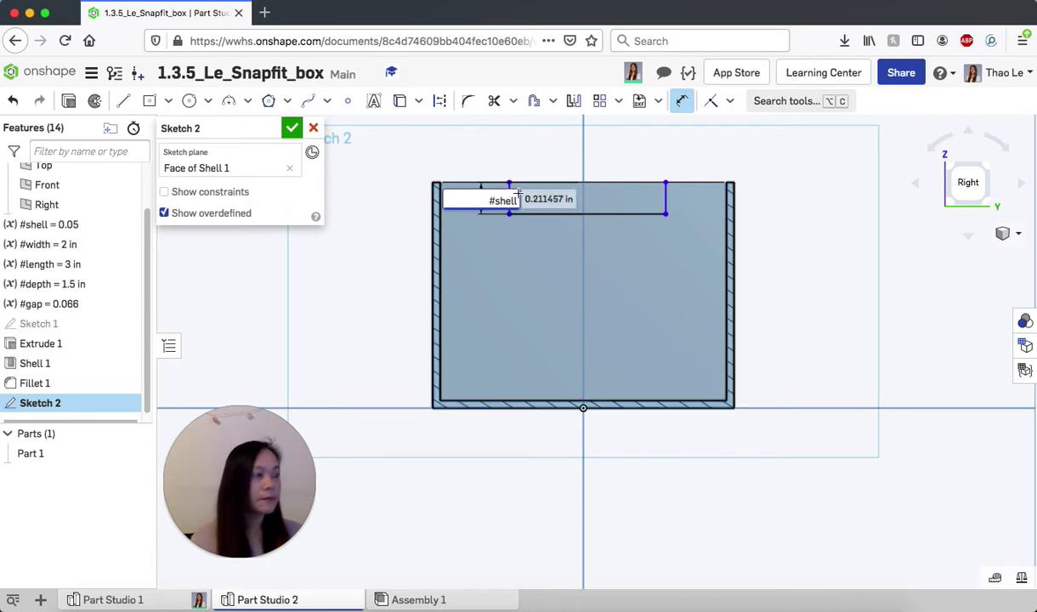
pyautogui.press('Return')
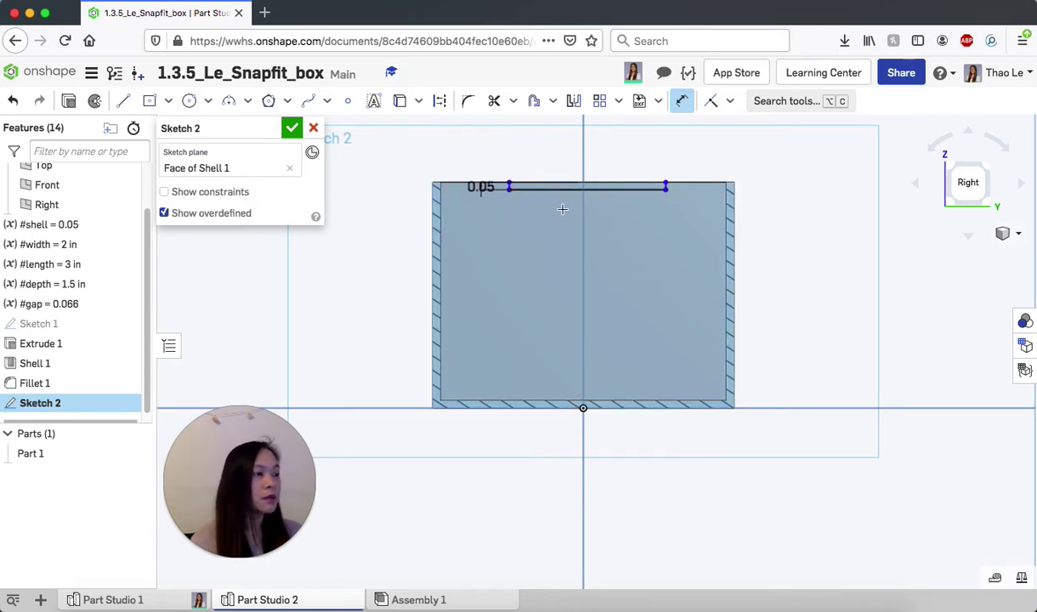
# Dimension the profile's horizontal width and set it to #width/2.
pyautogui.scroll(3, 561, 210)
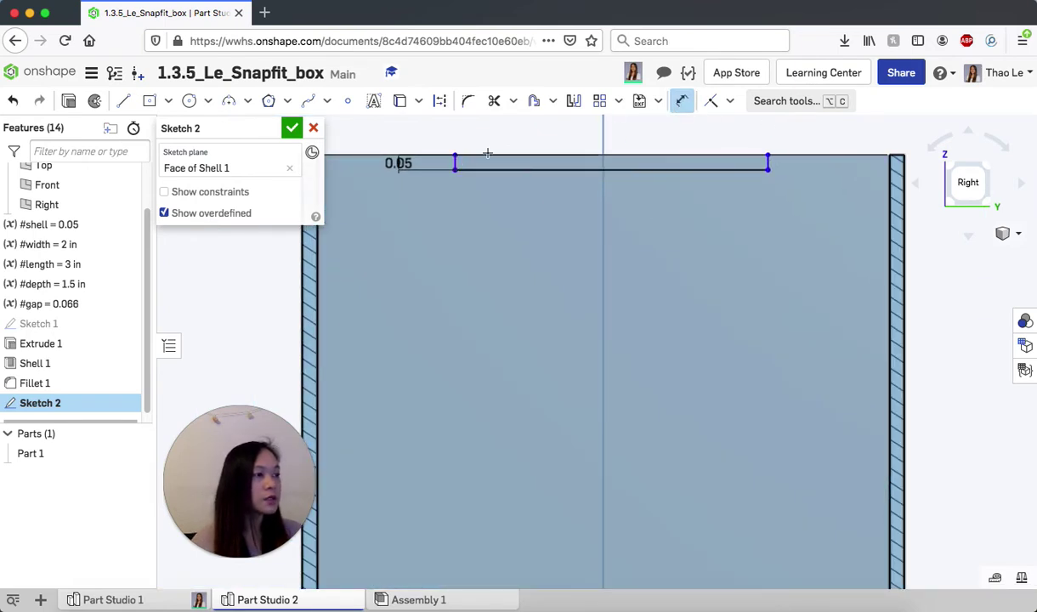
pyautogui.click(766, 162)
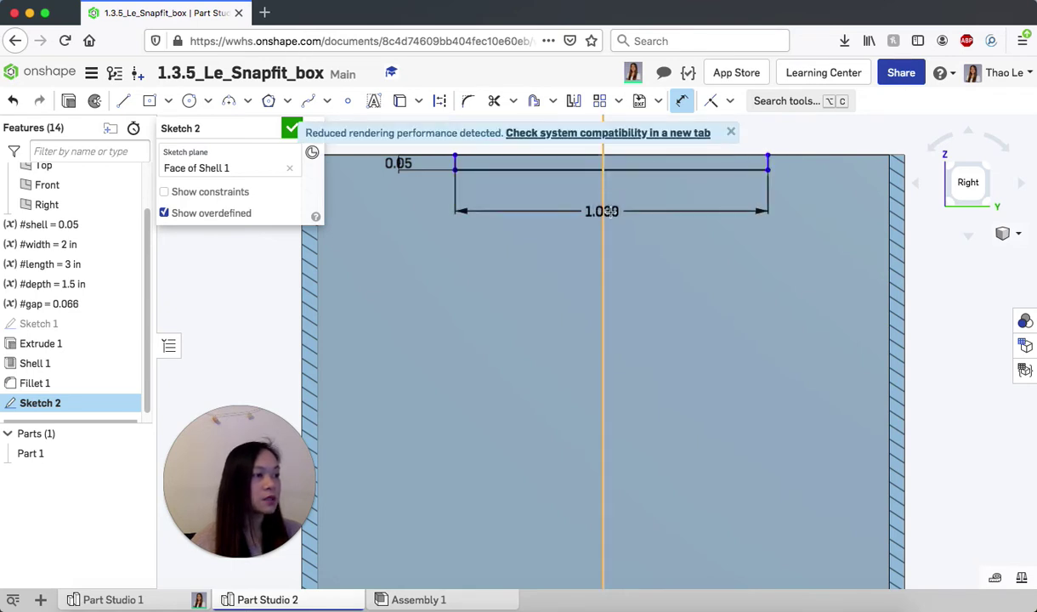
pyautogui.click(602, 211)
pyautogui.write('wid')
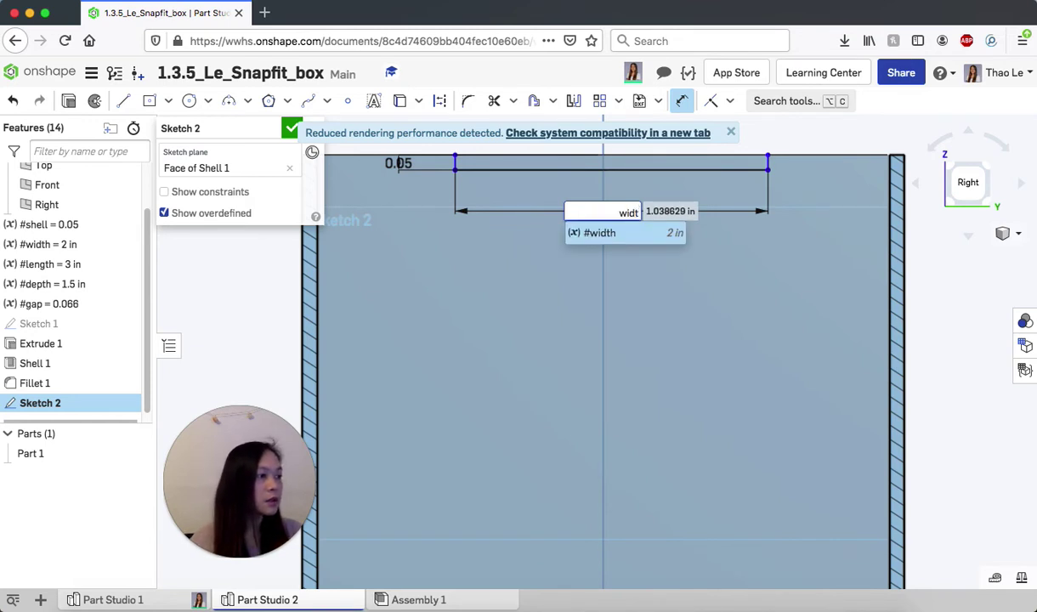
pyautogui.write('t')
pyautogui.press('Return')
pyautogui.write('/2')
pyautogui.press('Return')
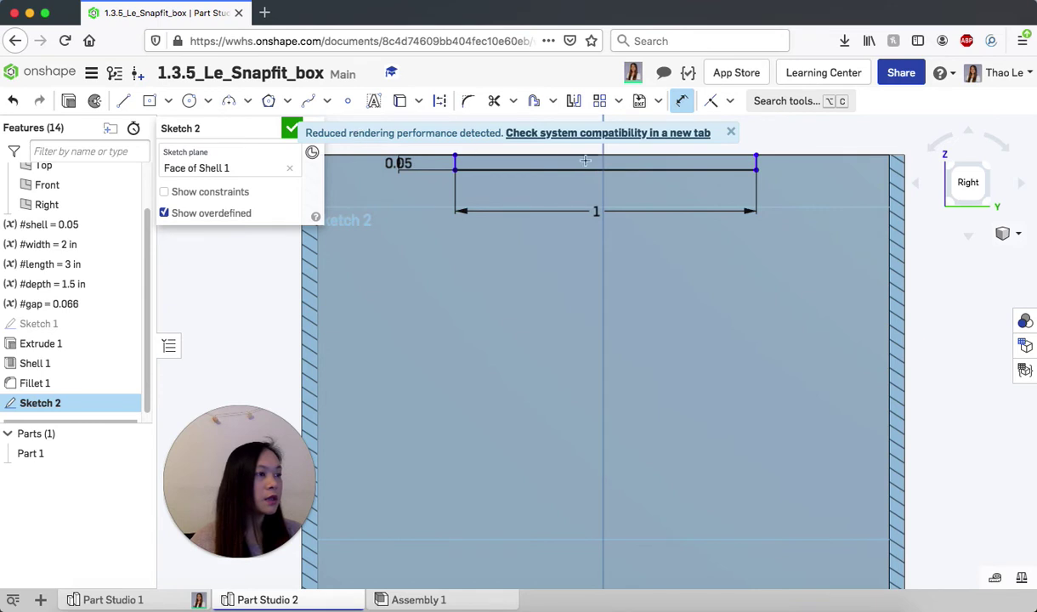
pyautogui.press('Escape')
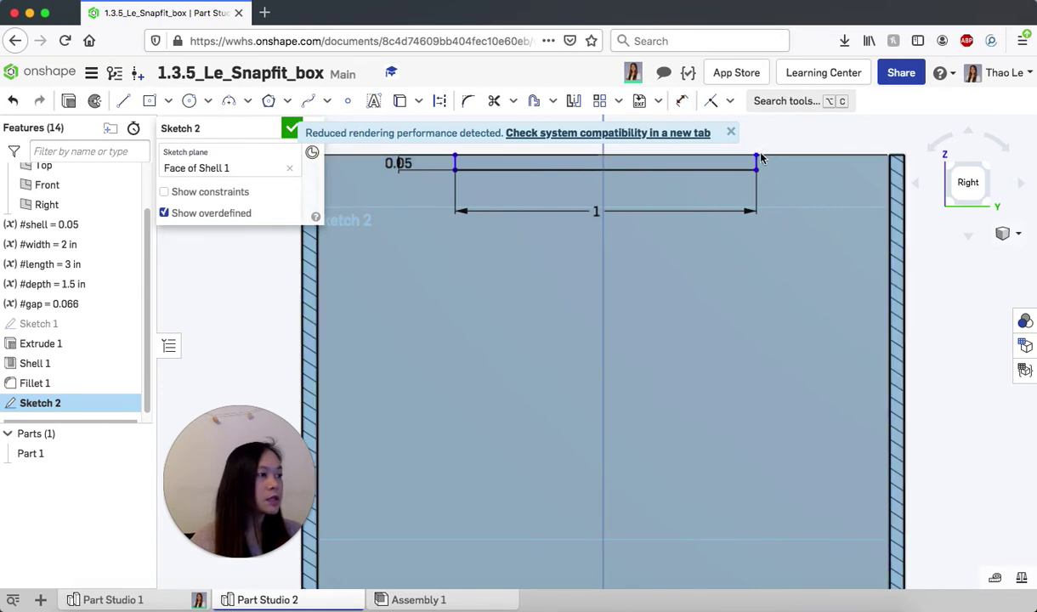
# Nudge the profile sideways and draw a construction line across its open top between the two upper endpoints.
pyautogui.moveTo(758, 156)
pyautogui.mouseDown()
pyautogui.moveTo(823, 160)
pyautogui.moveTo(753, 165)
pyautogui.moveTo(764, 167)
pyautogui.mouseUp()
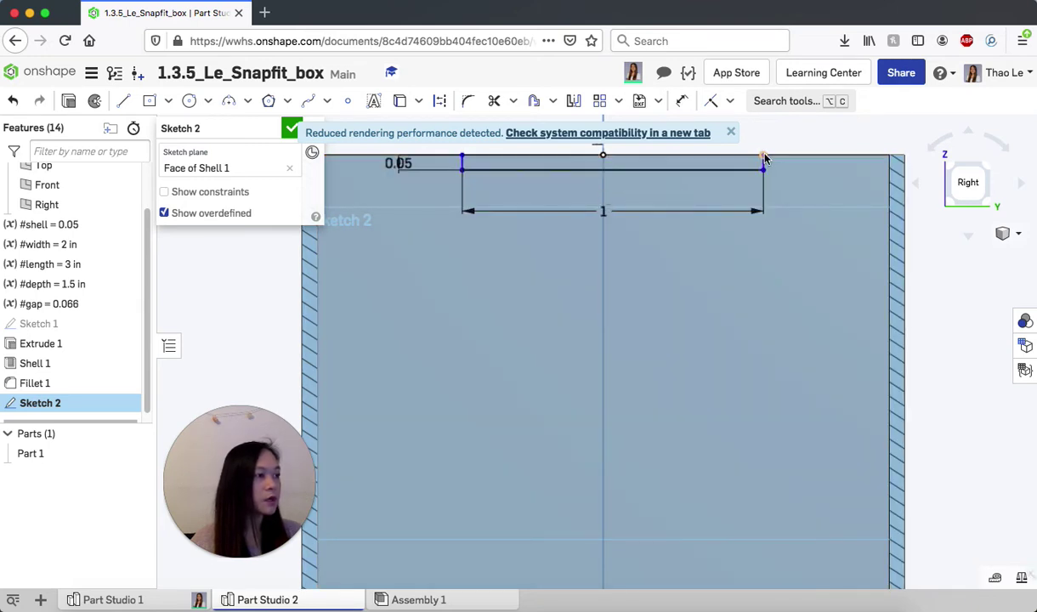
pyautogui.click(440, 100)
pyautogui.click(123, 100)
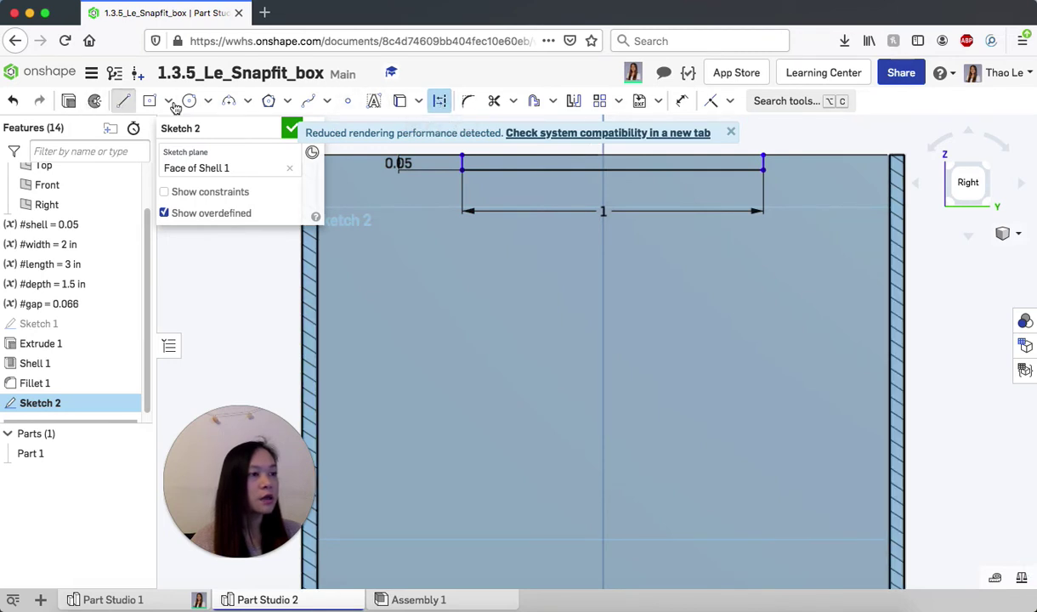
pyautogui.click(763, 154)
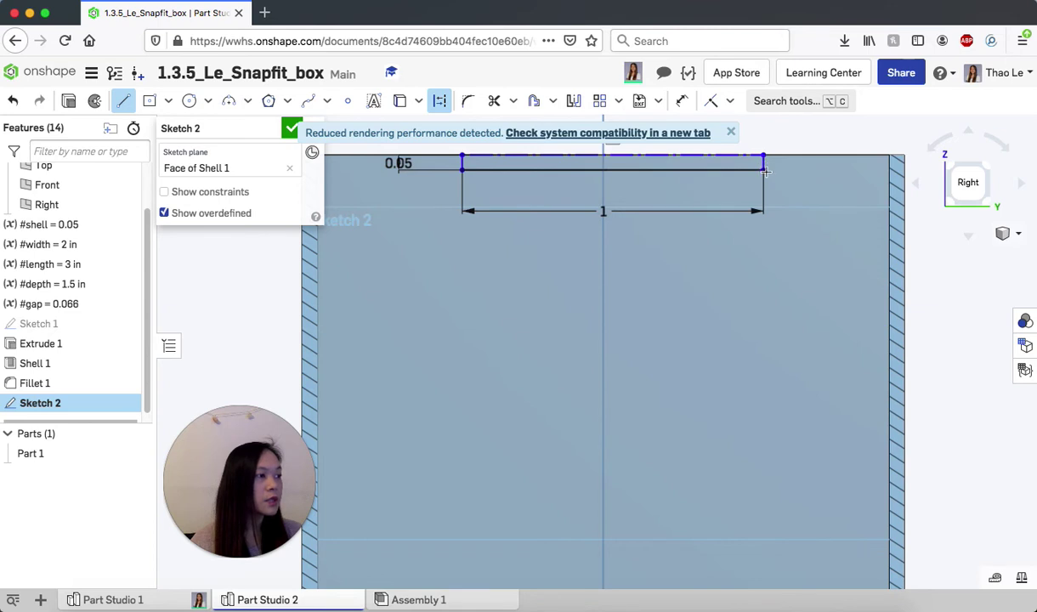
pyautogui.press('Escape')
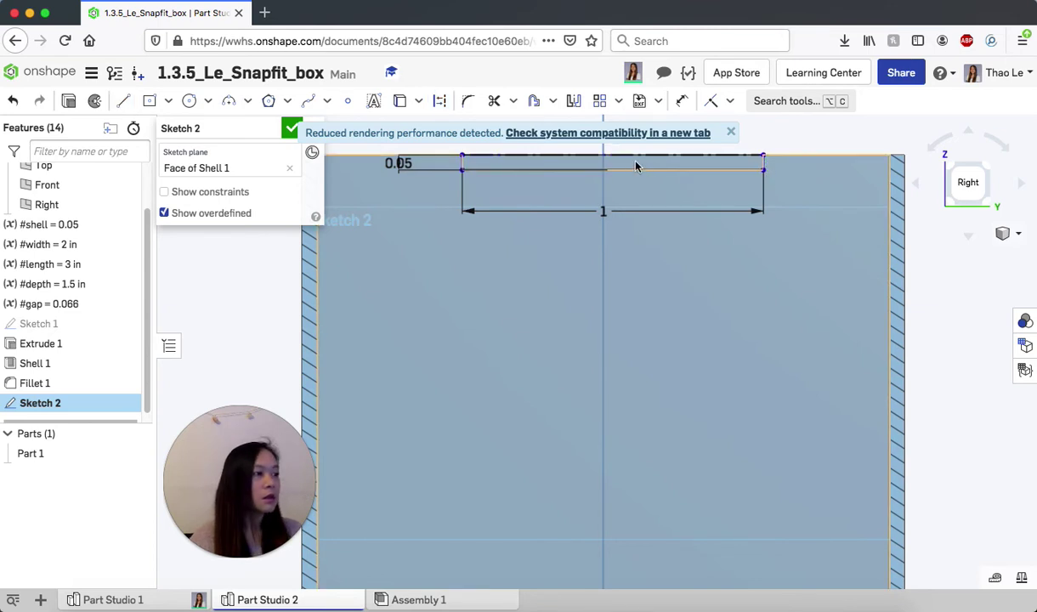
pyautogui.scroll(1, 636, 202)
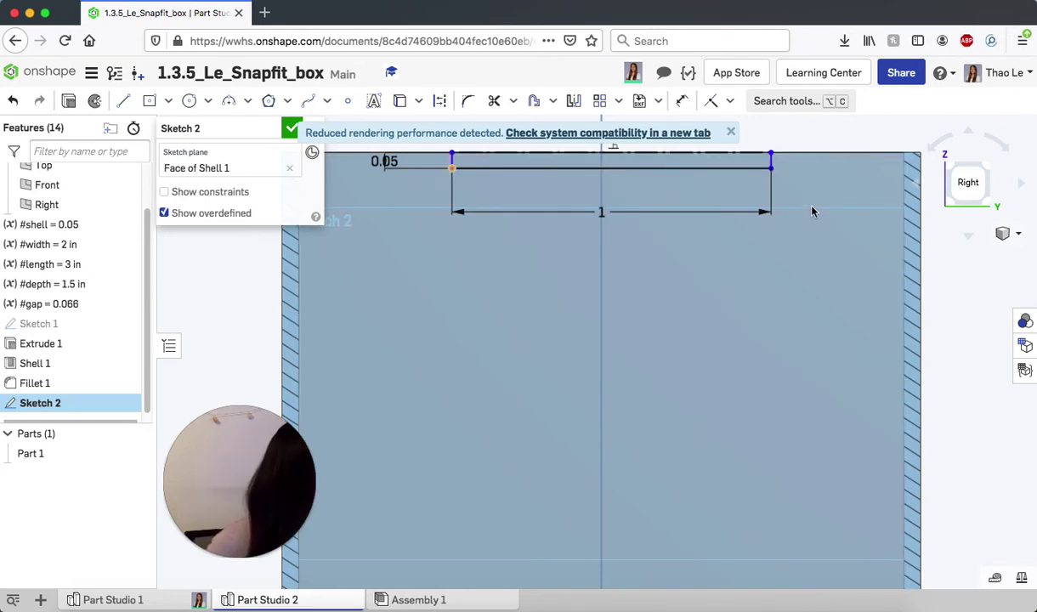
pyautogui.click(599, 166)
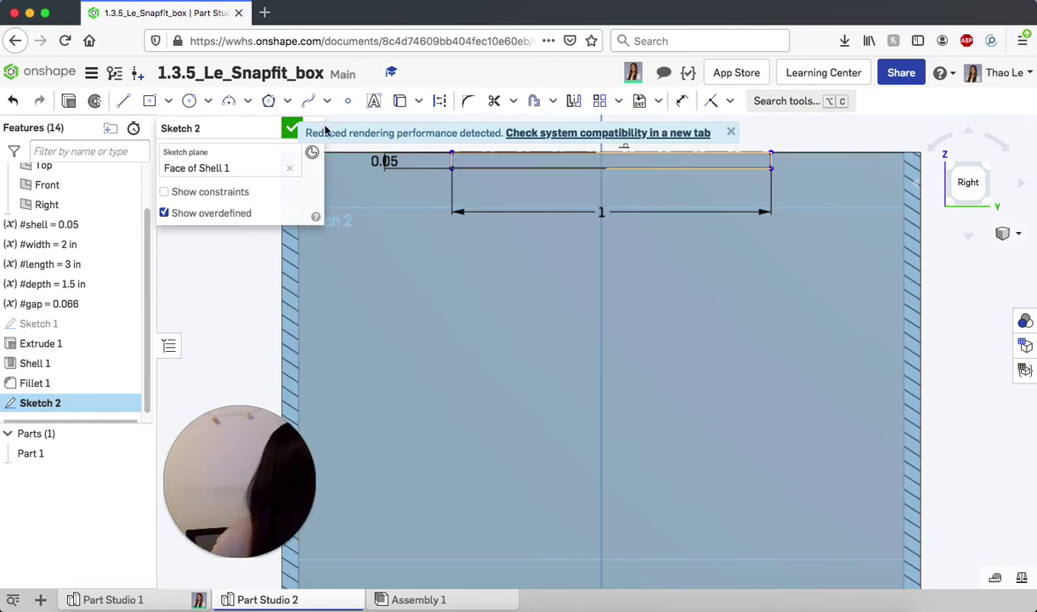
# Place a sketch point at the midpoint of the construction line.
pyautogui.click(348, 102)
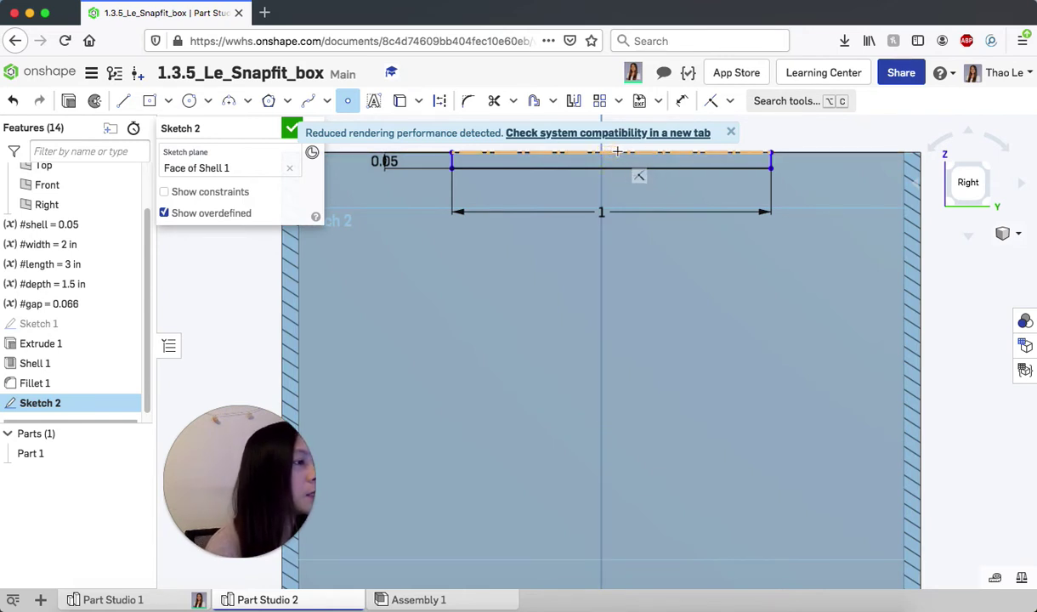
pyautogui.click(612, 153)
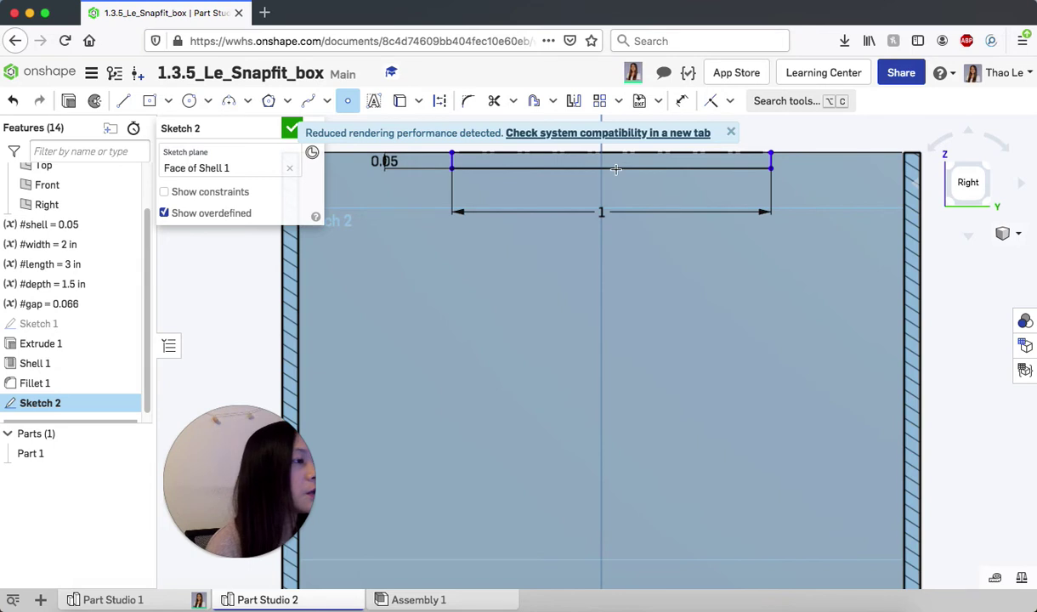
pyautogui.click(612, 154)
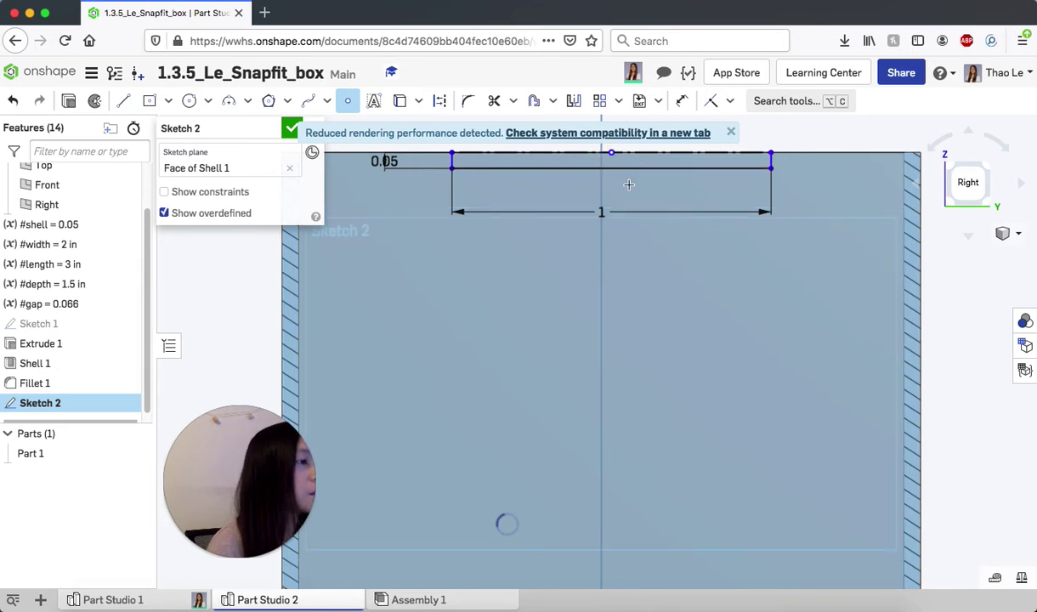
pyautogui.scroll(-3, 619, 157)
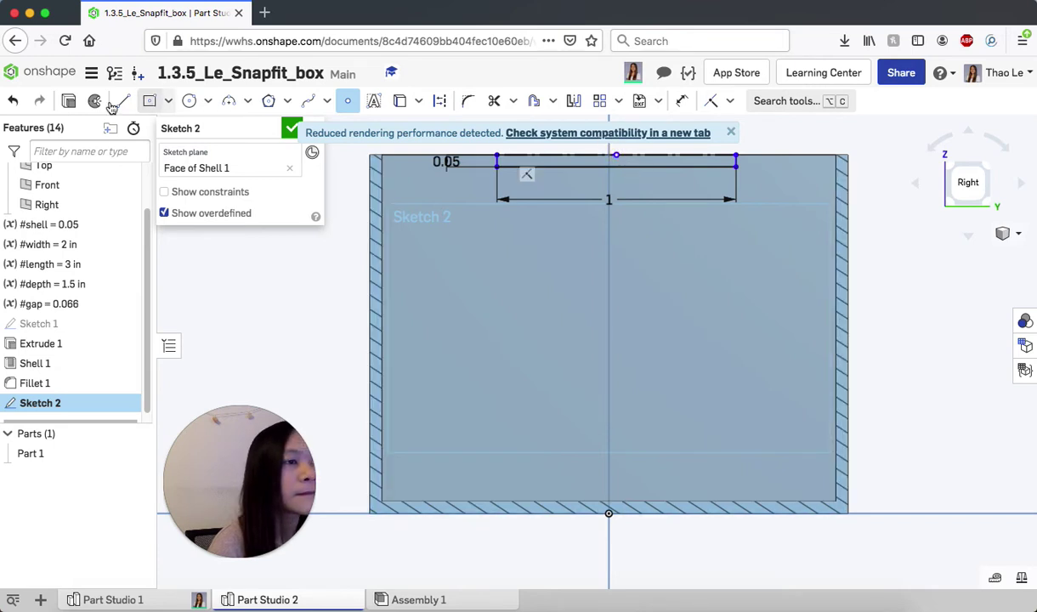
pyautogui.press('Escape')
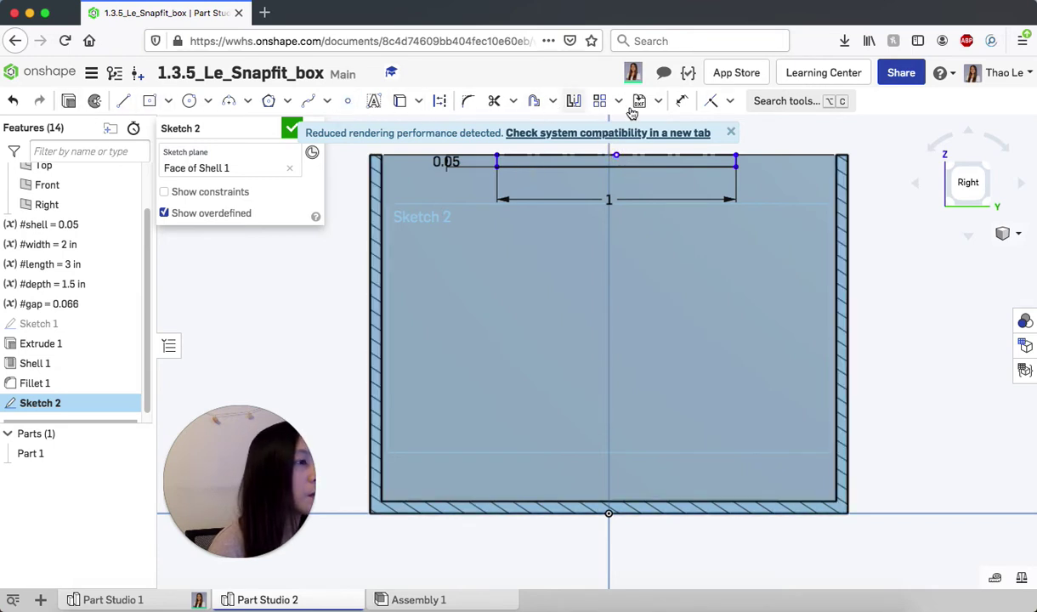
# Centre the profile by making its midpoint coincident with the wall's vertical centre line, and finish the sketch.
pyautogui.click(730, 101)
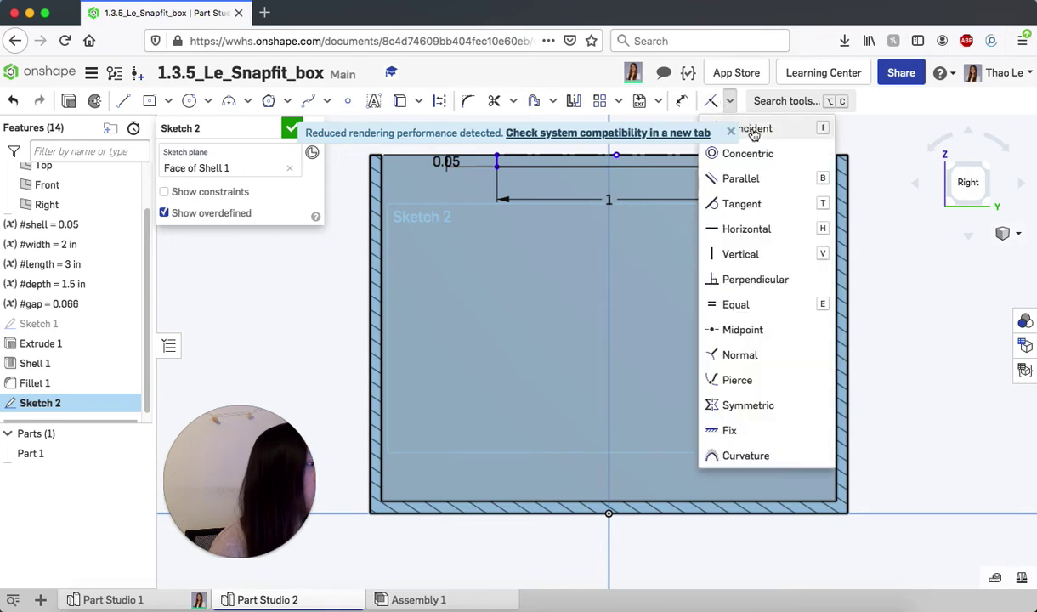
pyautogui.click(736, 129)
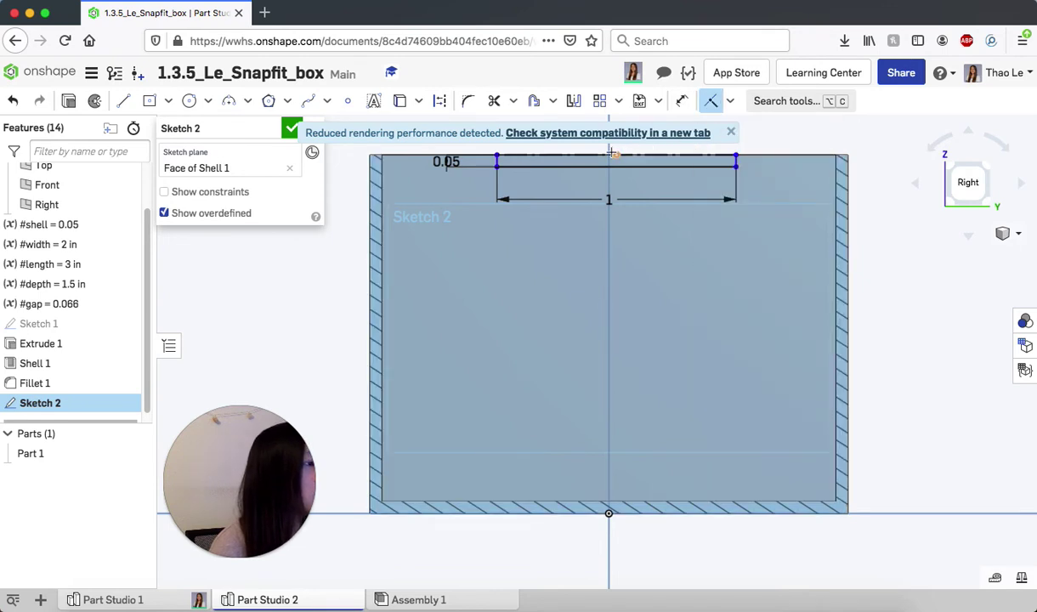
pyautogui.click(609, 154)
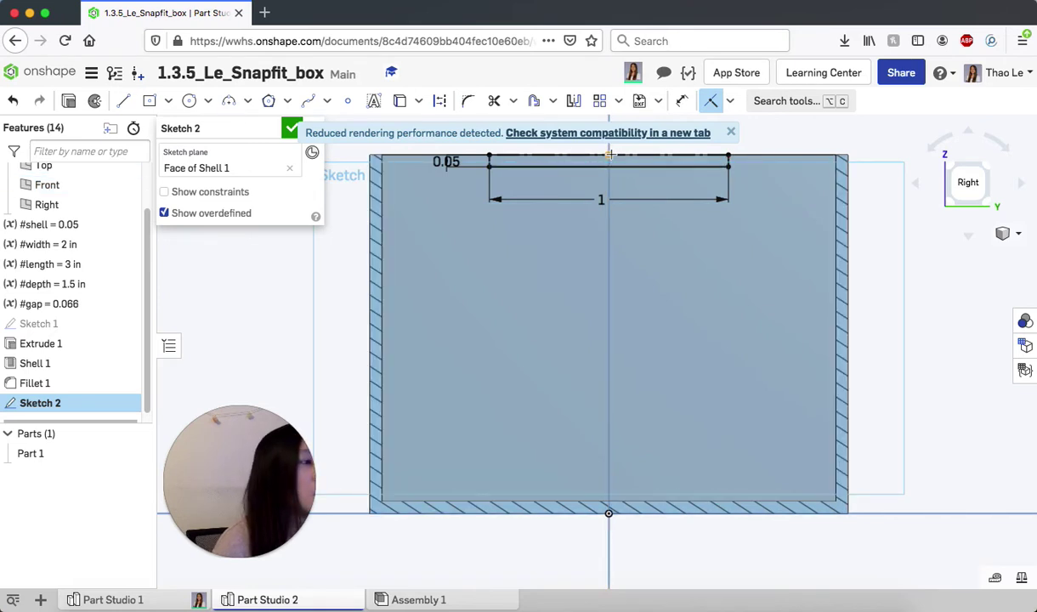
pyautogui.click(291, 131)
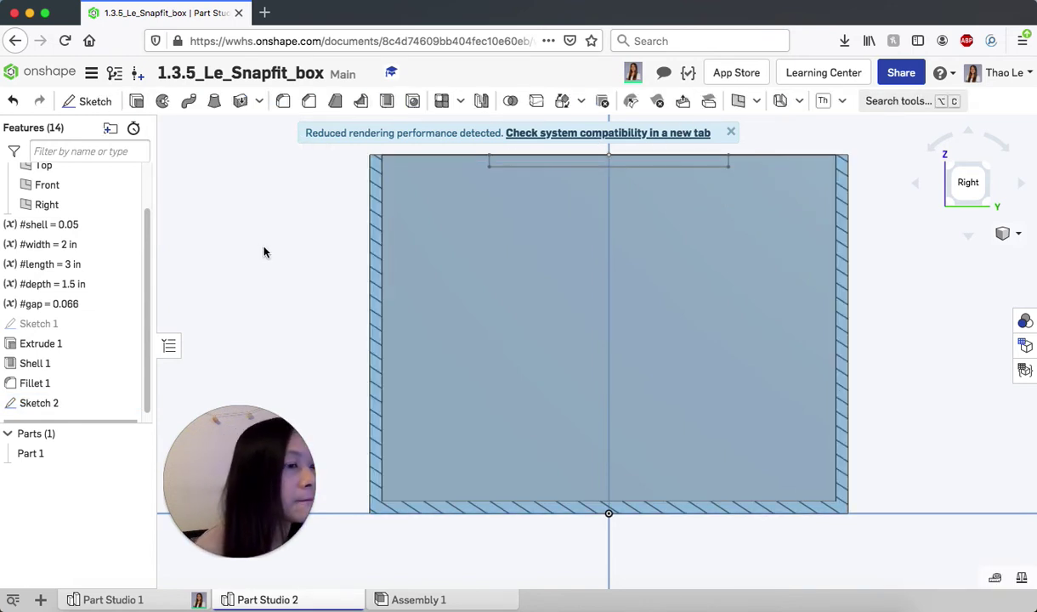
# Reopen the snap profile sketch, review its depth and width dimensions, and close it again.
pyautogui.click(60, 405)
pyautogui.doubleClick(697, 226)
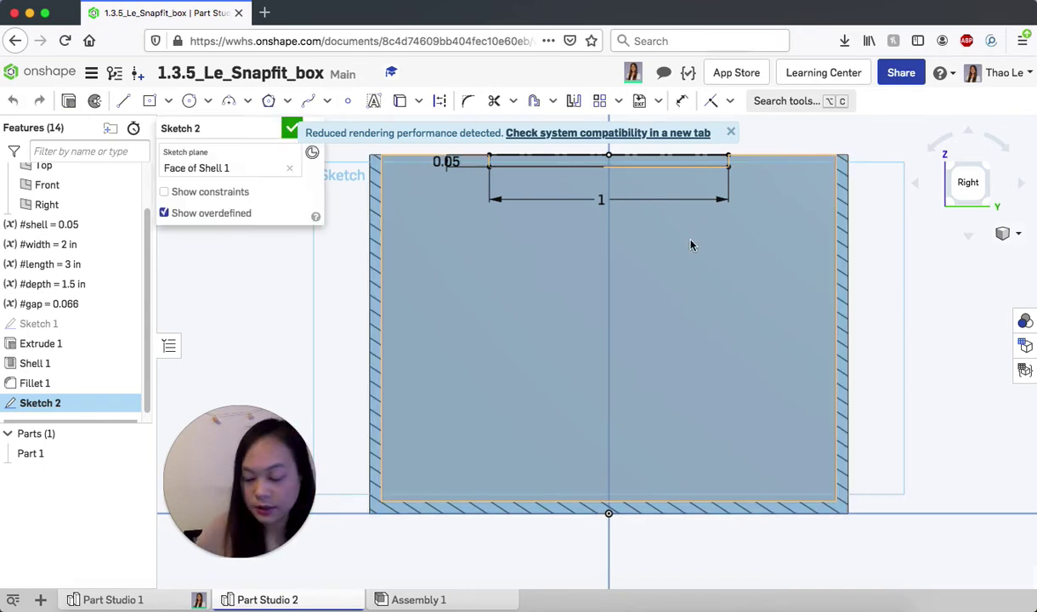
pyautogui.scroll(2, 615, 229)
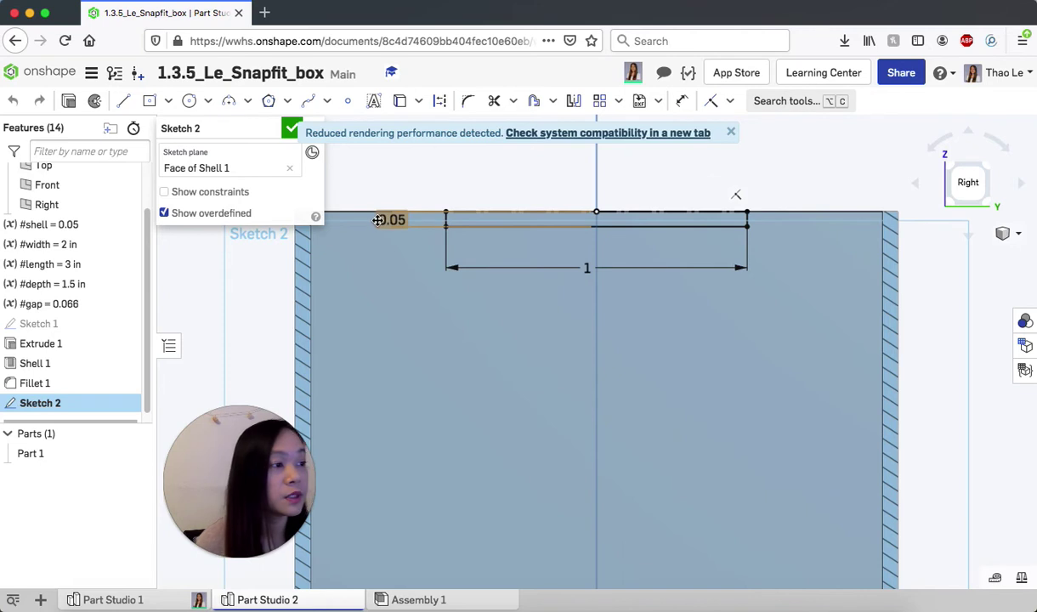
pyautogui.moveTo(366, 220)
pyautogui.mouseDown()
pyautogui.moveTo(336, 220)
pyautogui.moveTo(361, 221)
pyautogui.mouseUp()
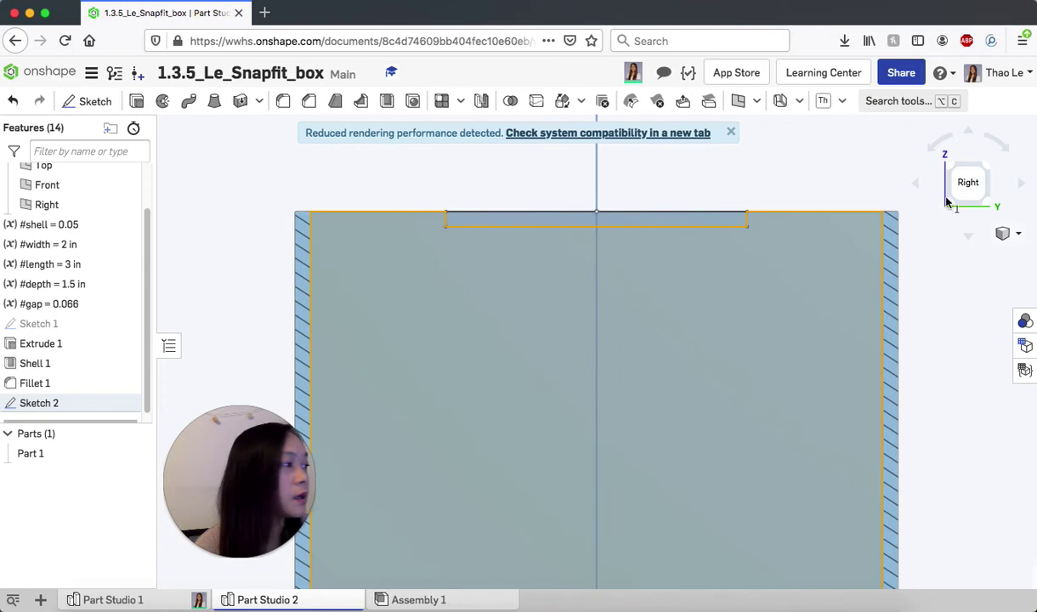
# Start an additive extrude from the wall sketch, replacing the selected wall region with only the thin snap profile at the rim.
pyautogui.hotkey('shift', 'e')
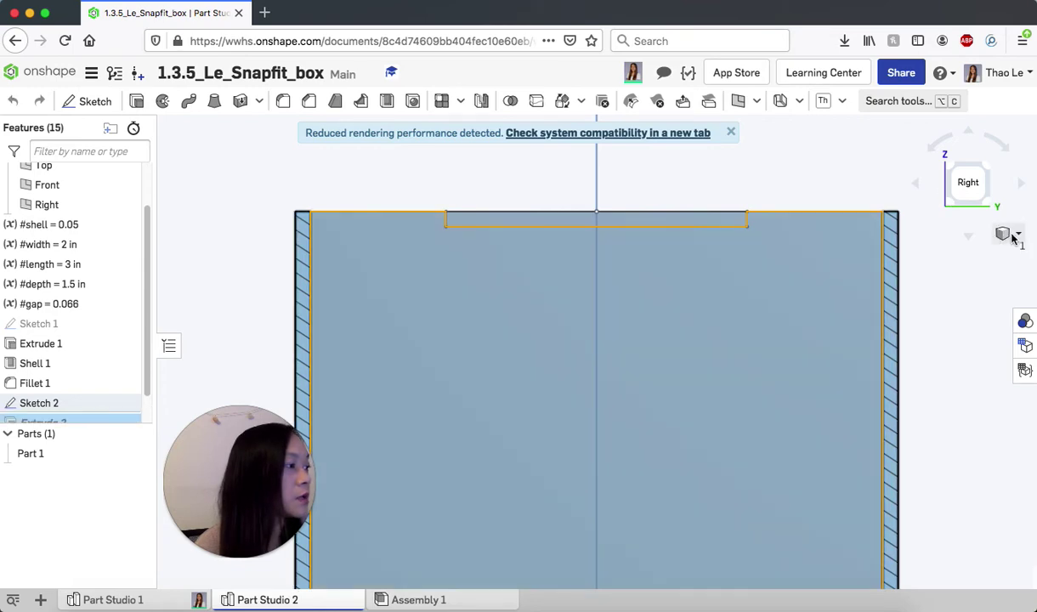
pyautogui.click(1008, 237)
pyautogui.click(932, 254)
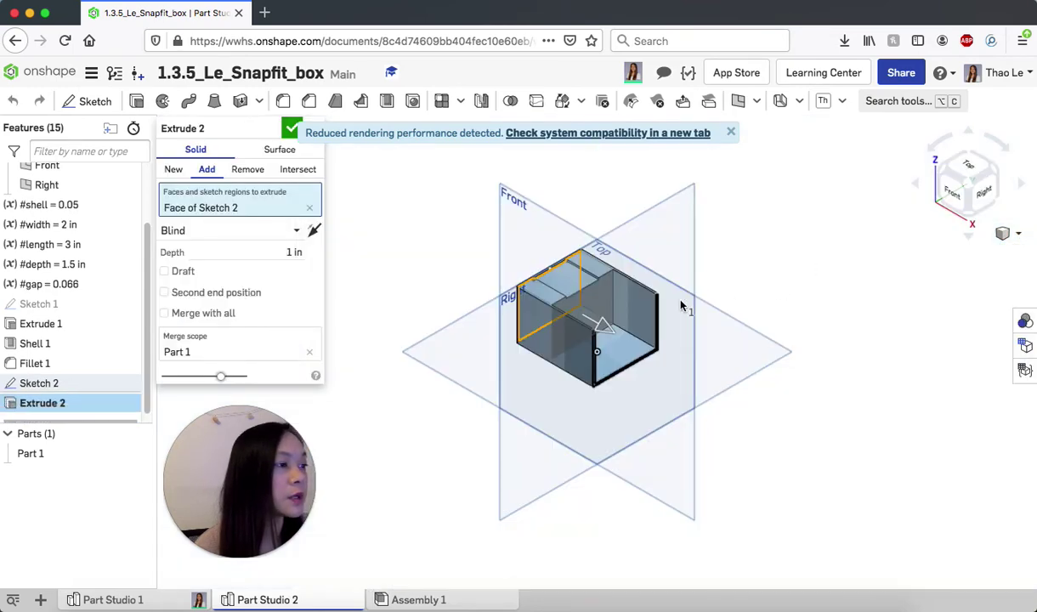
pyautogui.scroll(5, 553, 284)
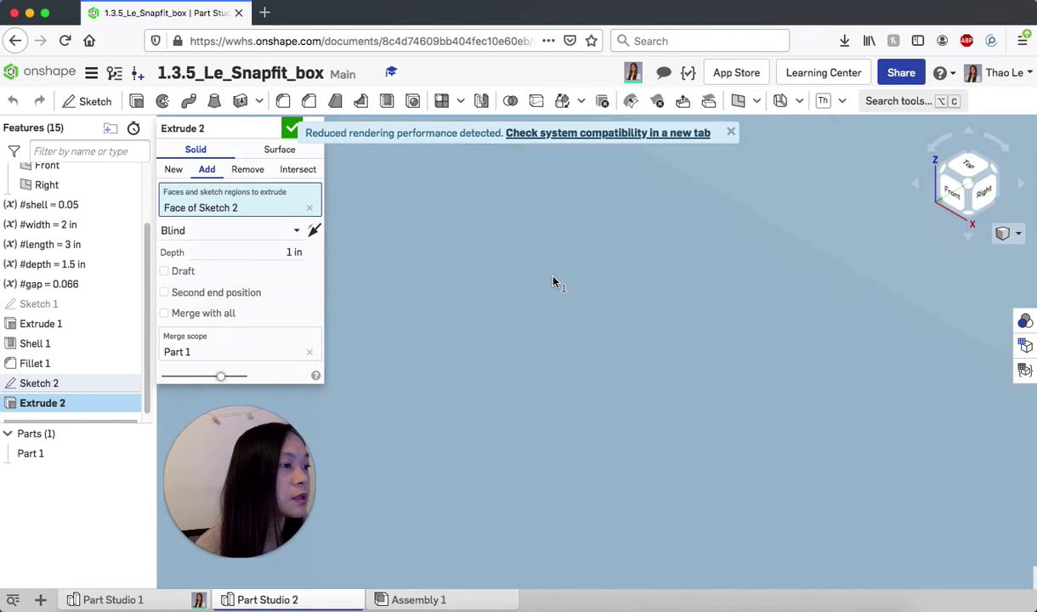
pyautogui.scroll(-5, 553, 283)
pyautogui.click(731, 134)
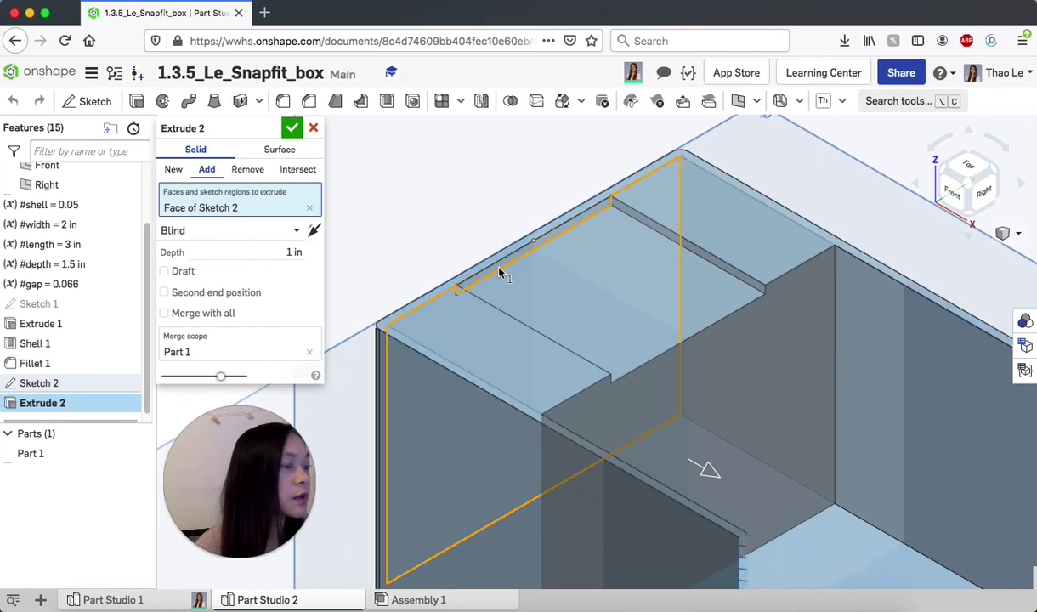
pyautogui.click(310, 207)
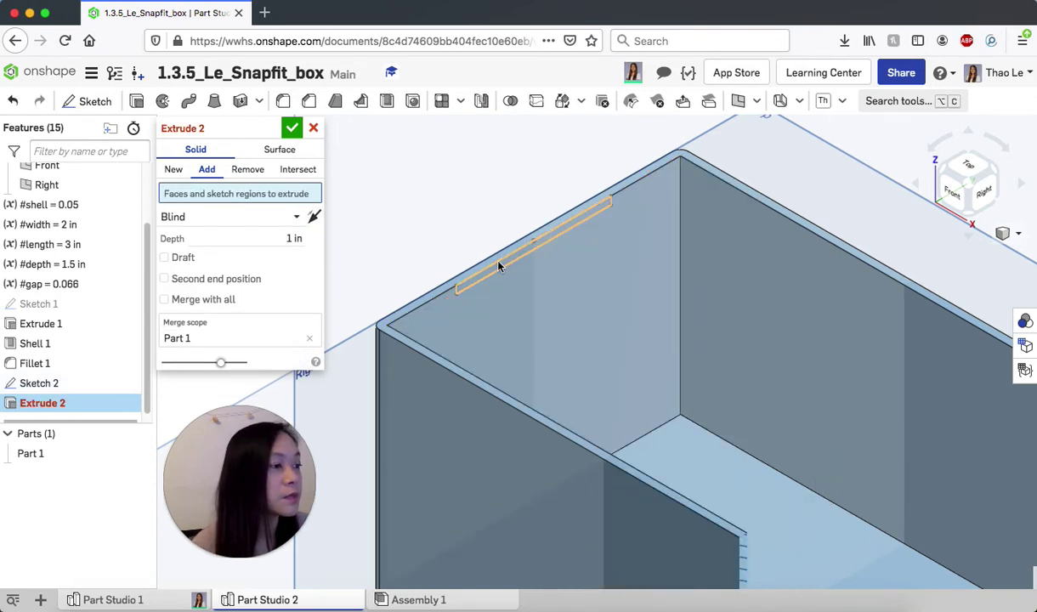
pyautogui.click(500, 266)
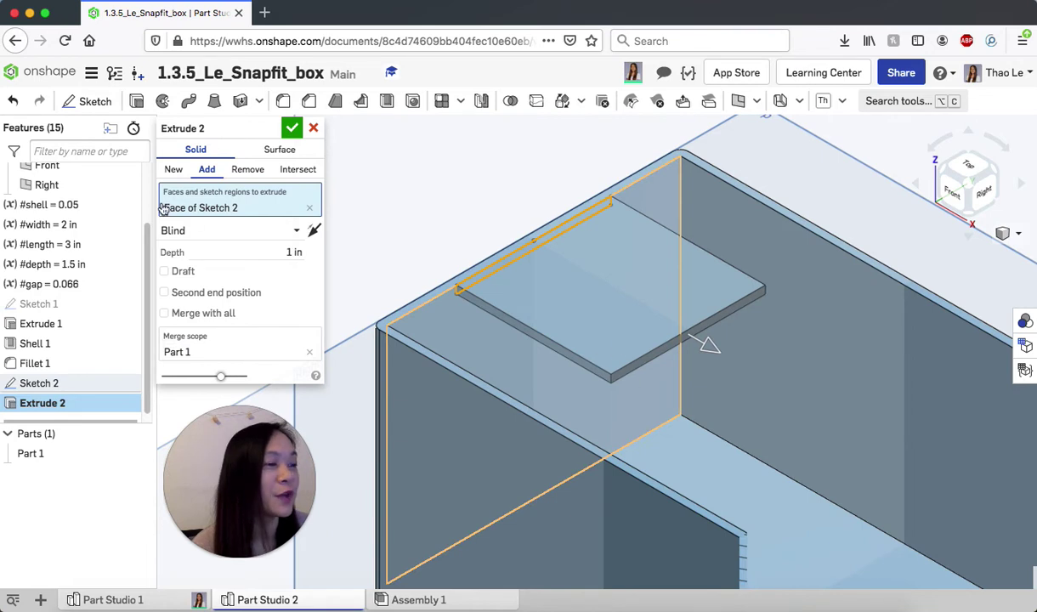
# Add a 45-degree draft to the snap extrusion, with its direction flipped so the shape tapers inward.
pyautogui.click(180, 274)
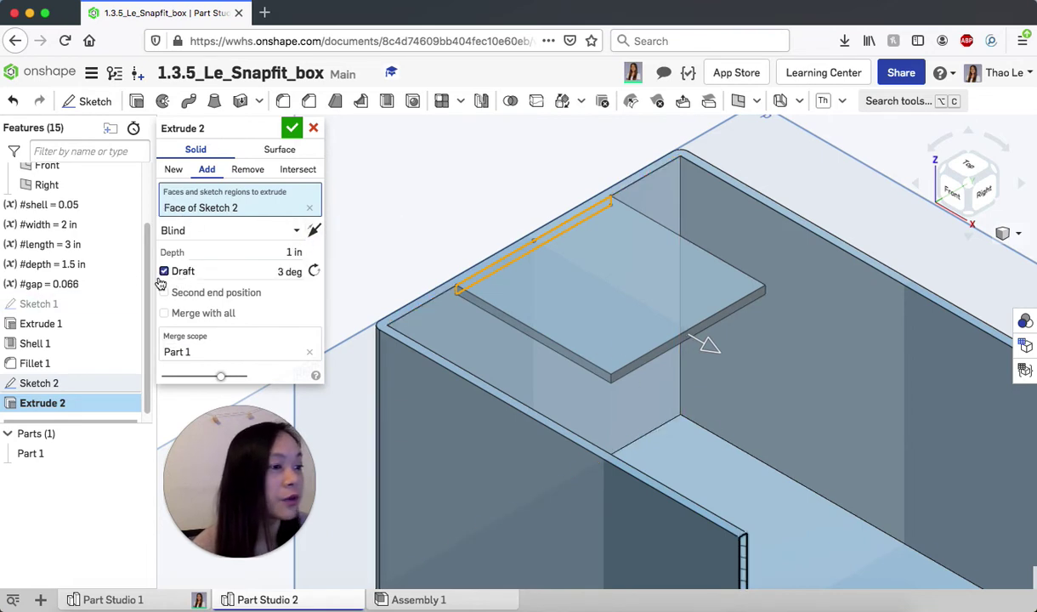
pyautogui.click(314, 271)
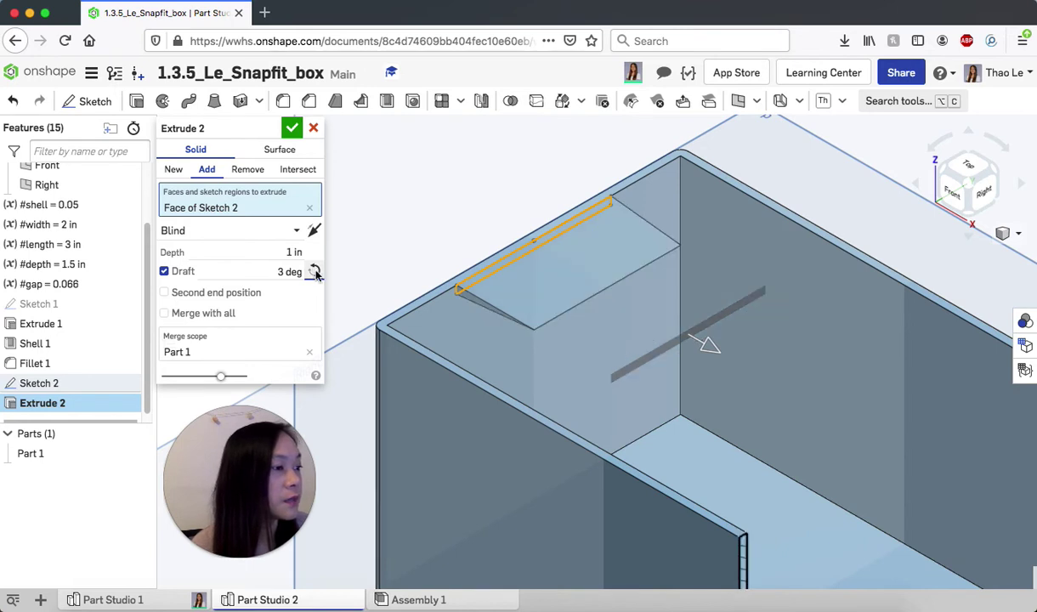
pyautogui.click(315, 271)
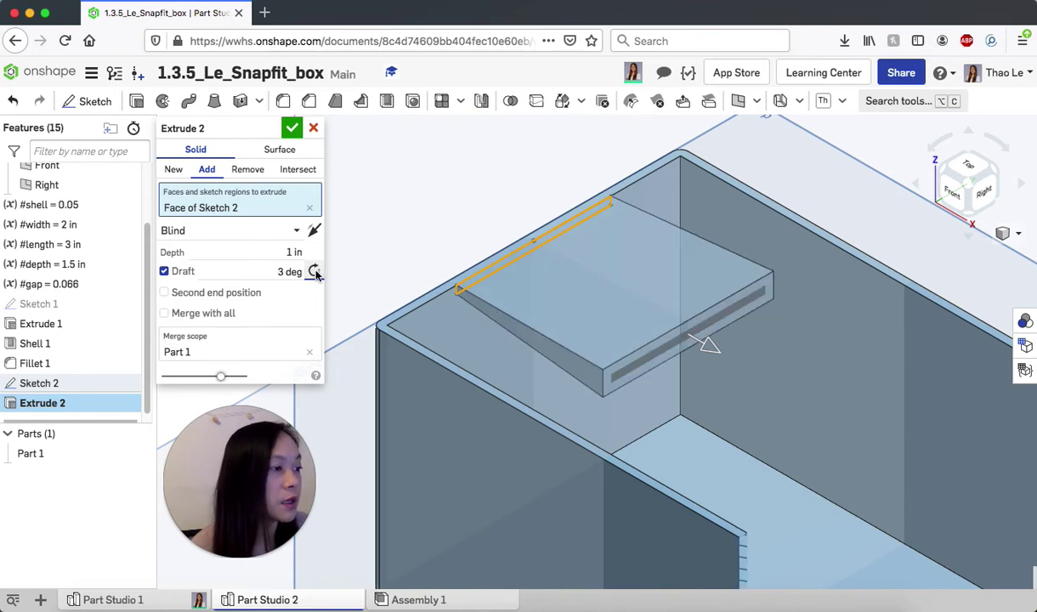
pyautogui.click(314, 271)
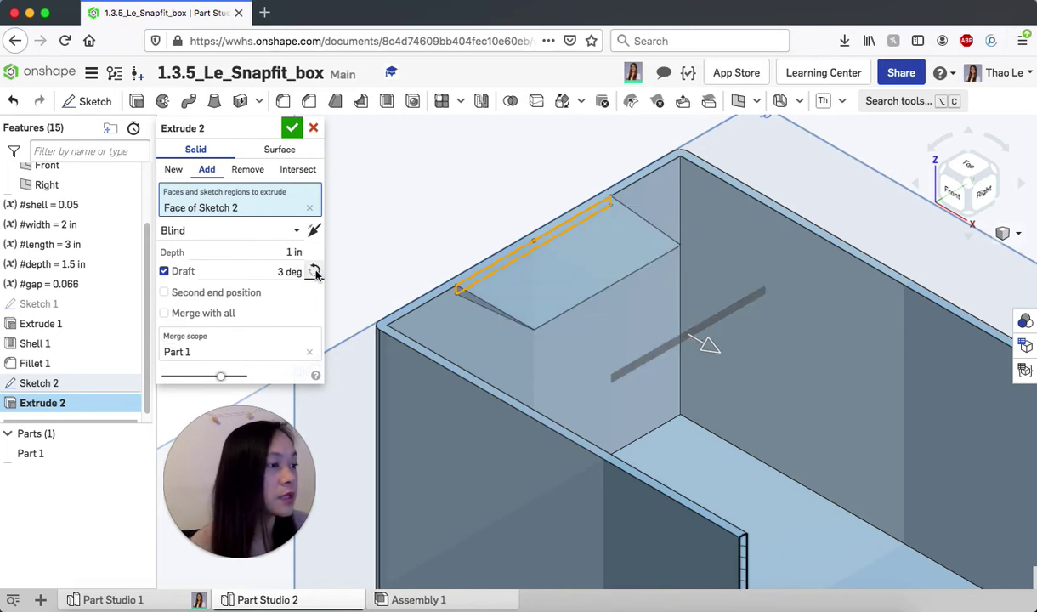
pyautogui.click(315, 271)
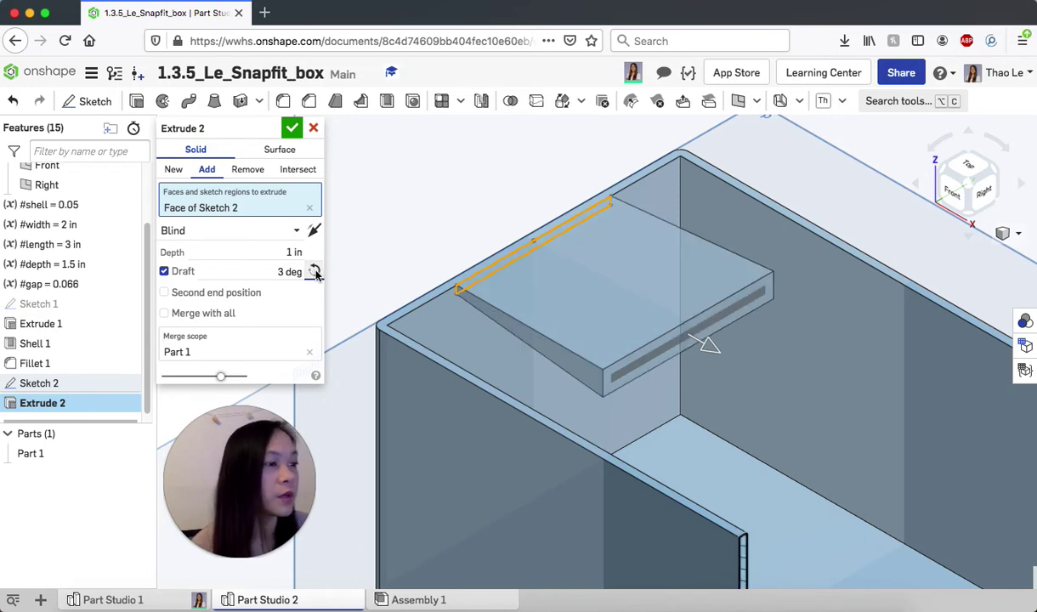
pyautogui.click(314, 271)
pyautogui.click(280, 271)
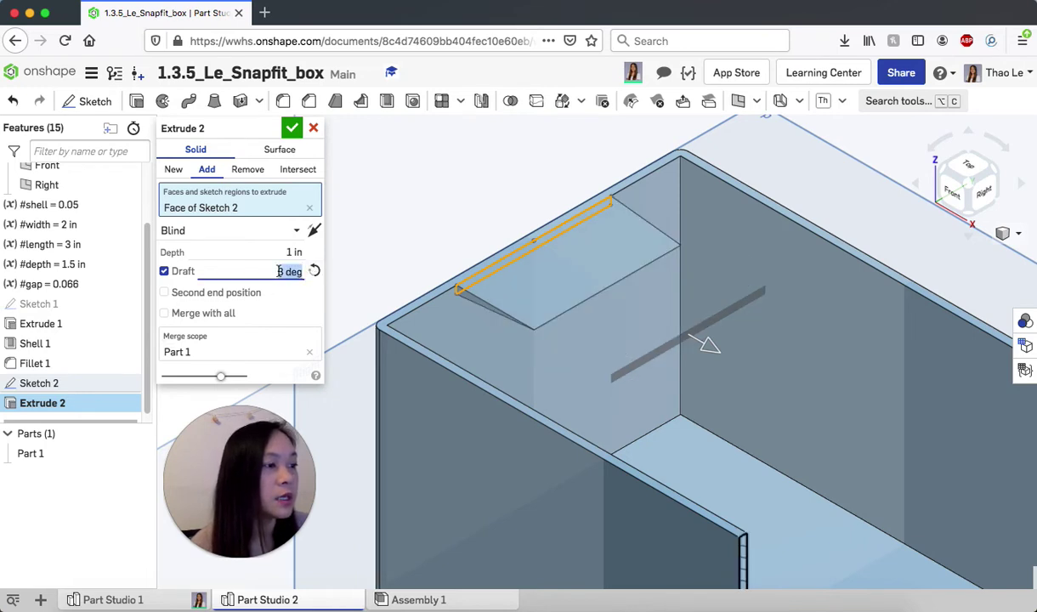
pyautogui.click(284, 271)
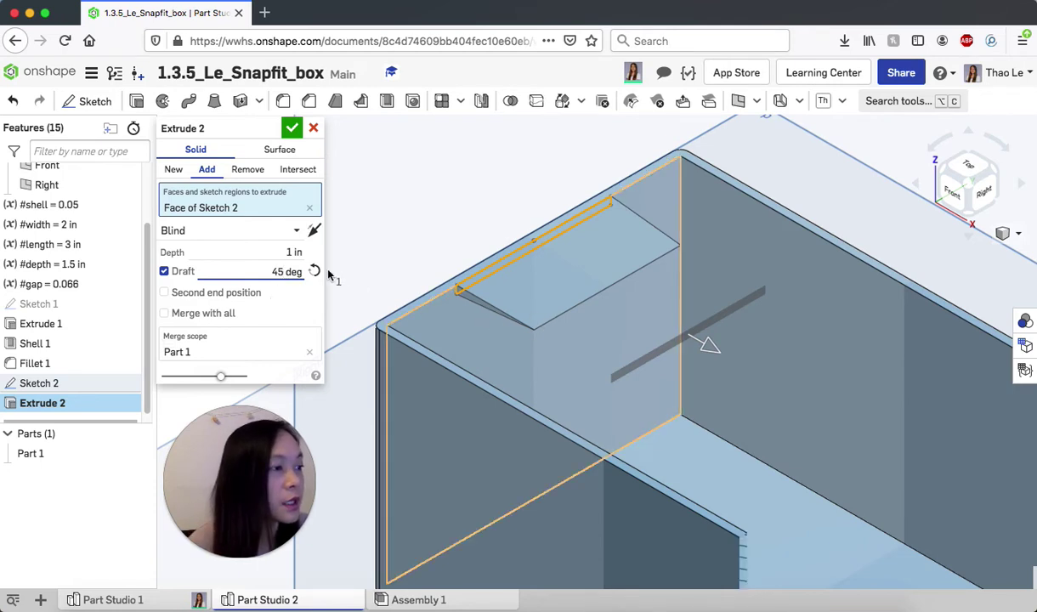
# Set the snap extrusion's depth to the #shell variable and finish the feature.
pyautogui.click(300, 255)
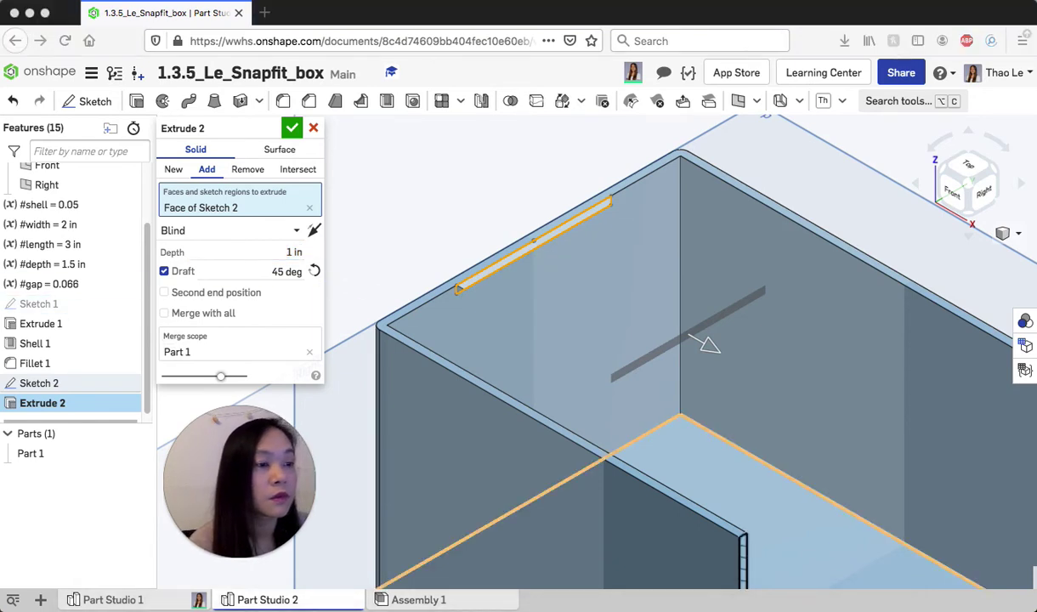
pyautogui.click(287, 253)
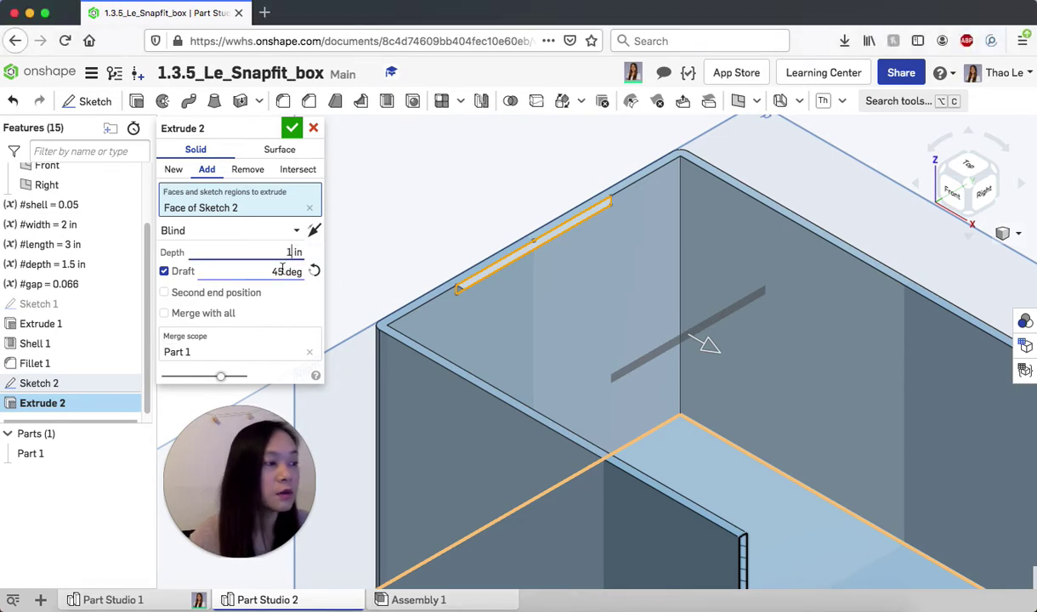
pyautogui.moveTo(302, 251); pyautogui.dragTo(288, 252)
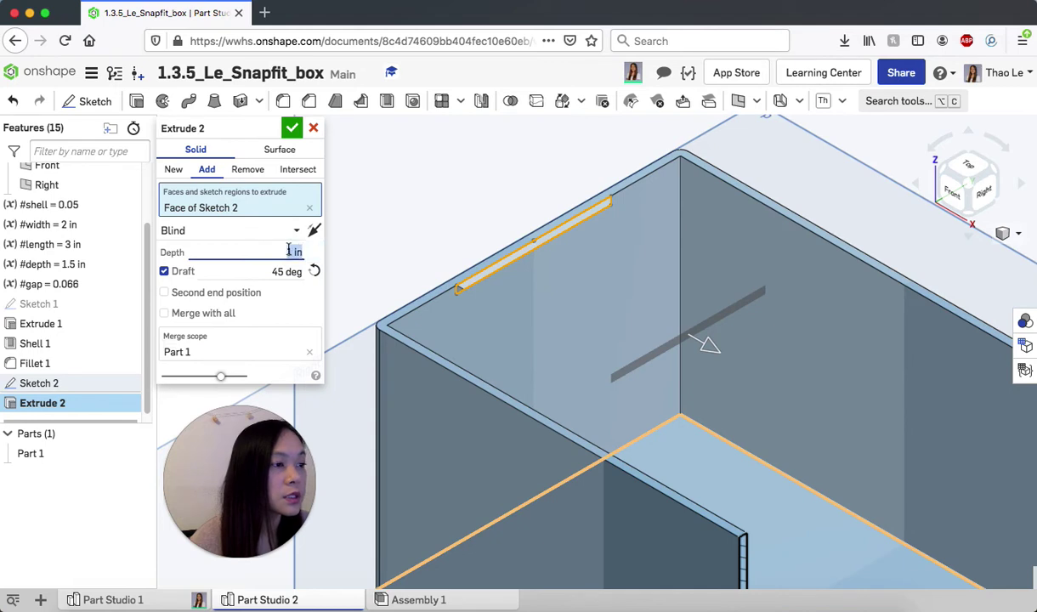
pyautogui.write('shell')
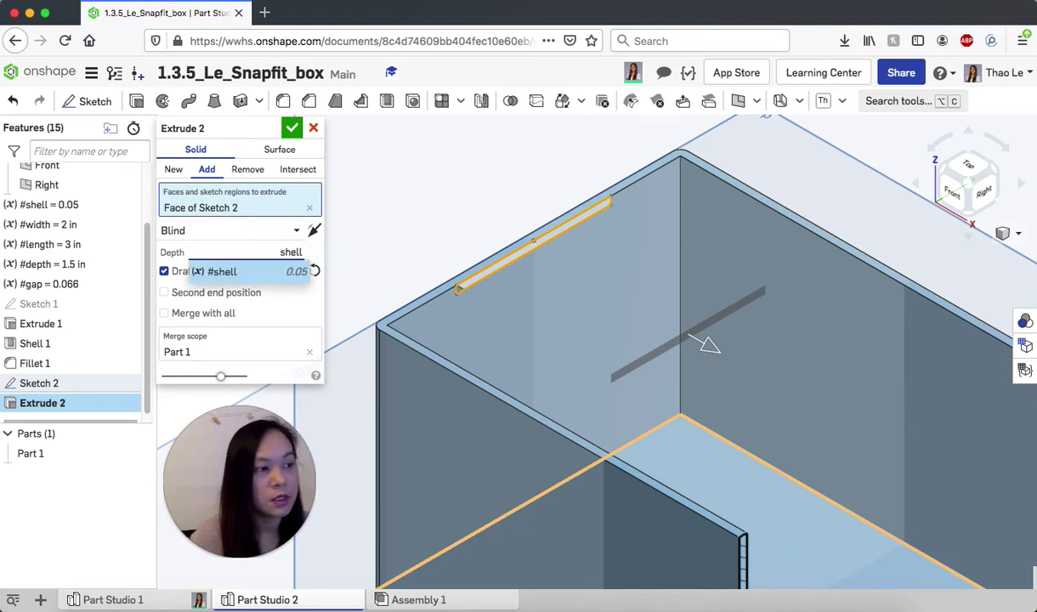
pyautogui.click(275, 272)
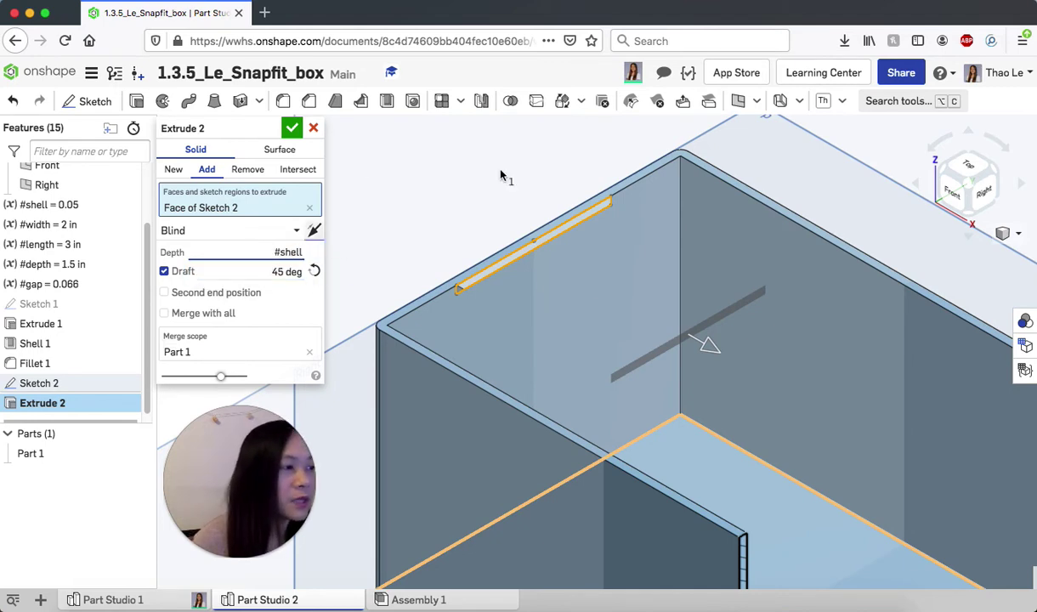
pyautogui.click(291, 127)
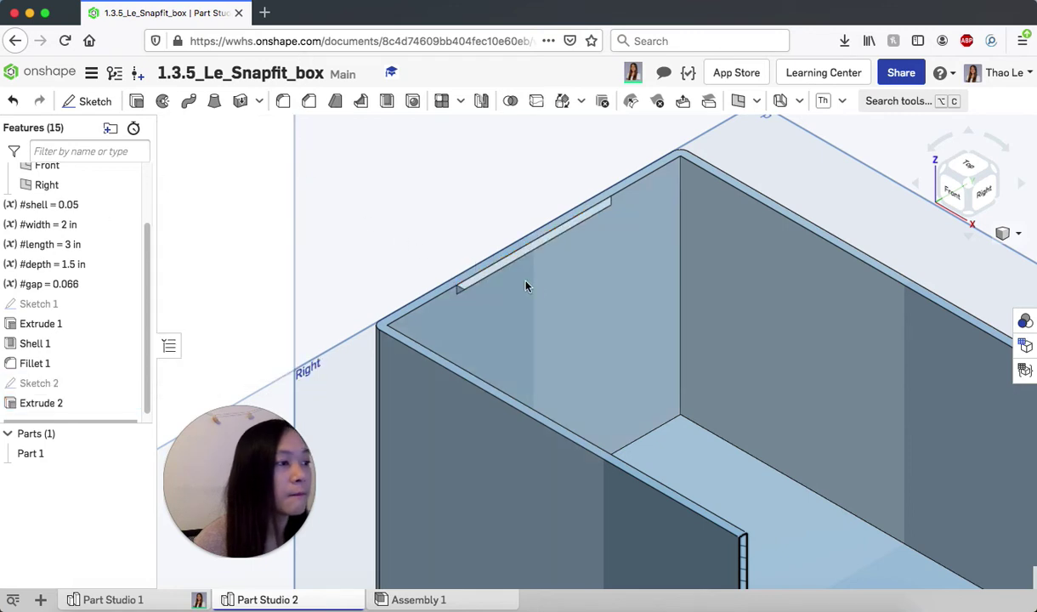
# Inspect the tapered snap on the end wall and turn off the section view to show the whole box.
pyautogui.scroll(3, 533, 289)
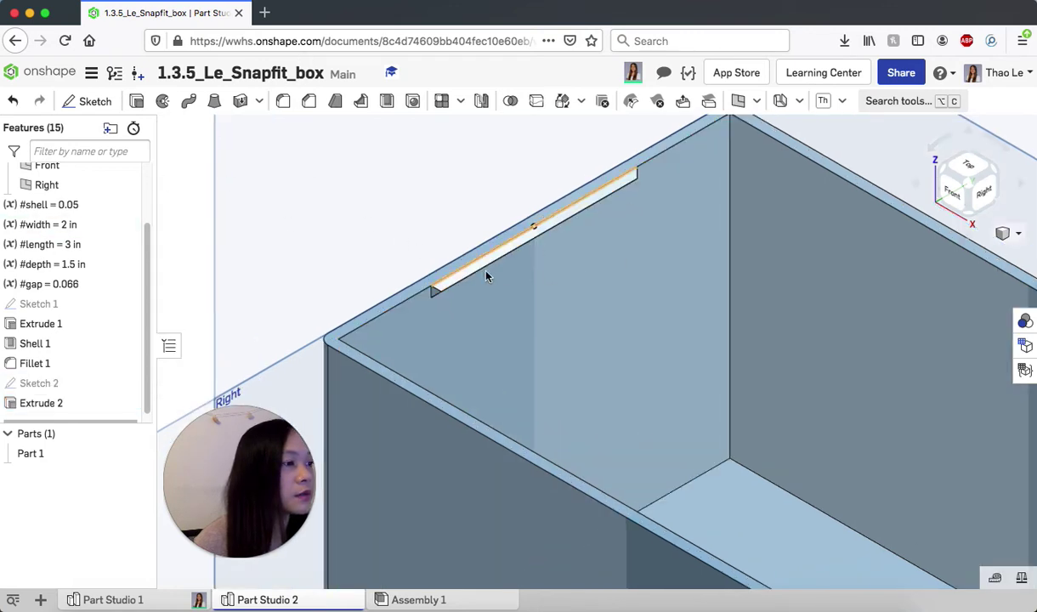
pyautogui.moveTo(561, 255)
pyautogui.mouseDown(button='right')
pyautogui.moveTo(572, 238)
pyautogui.moveTo(570, 255)
pyautogui.moveTo(575, 245)
pyautogui.moveTo(558, 232)
pyautogui.moveTo(548, 243)
pyautogui.mouseUp(button='right')
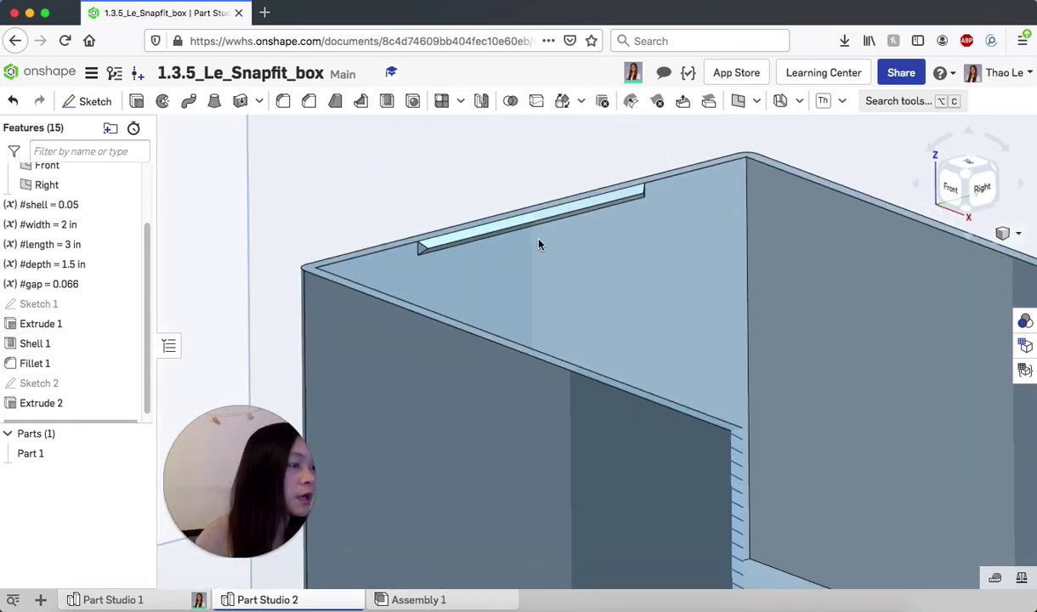
pyautogui.click(1013, 233)
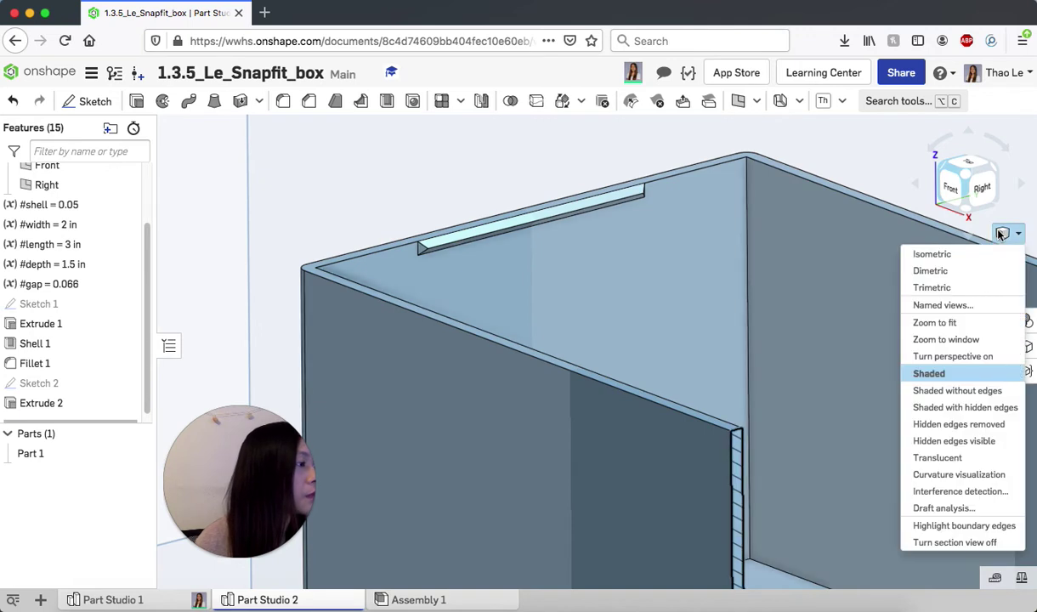
pyautogui.click(954, 256)
pyautogui.scroll(3, 621, 310)
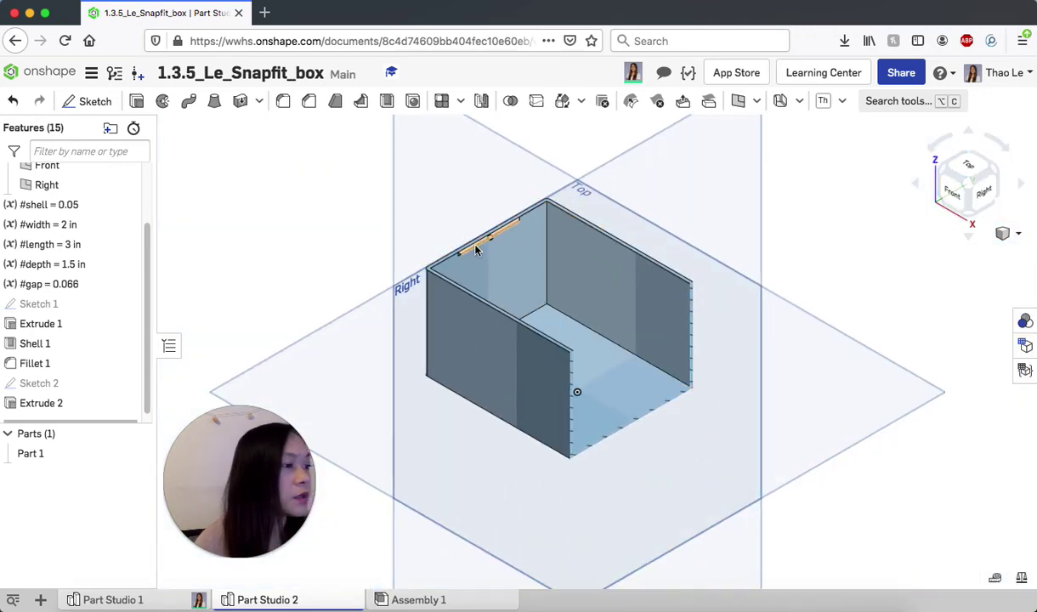
pyautogui.click(1018, 234)
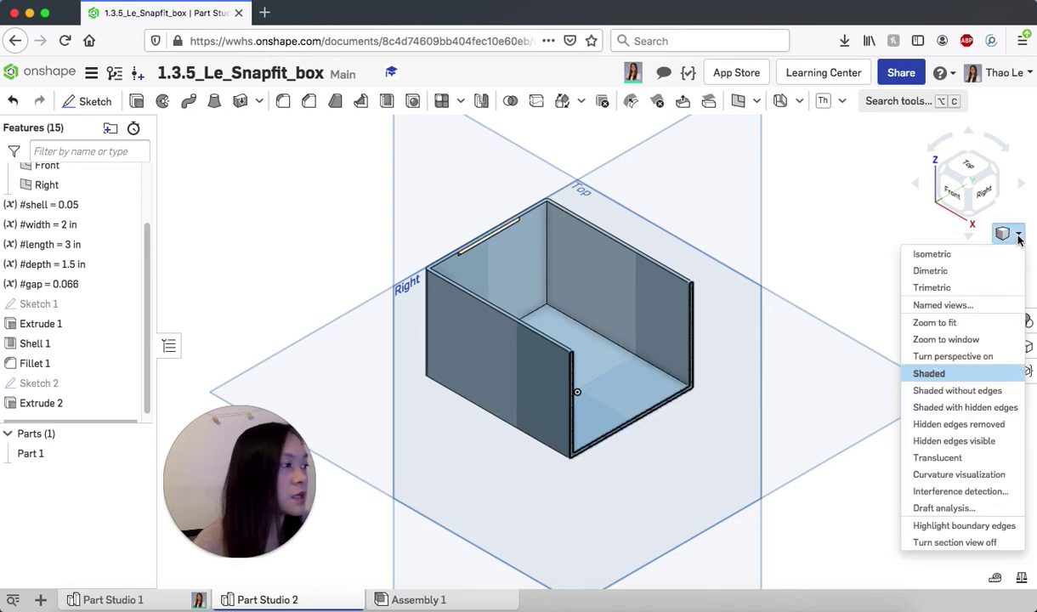
pyautogui.click(965, 543)
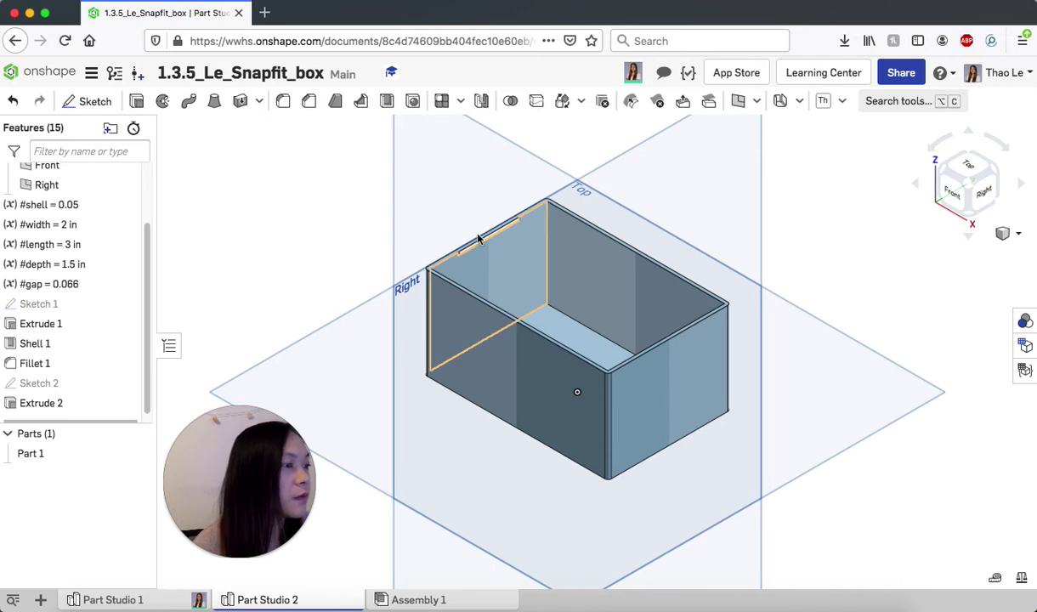
# Mirror the box part about the Right plane with the Add option, and check the opposite end wall.
pyautogui.click(479, 106)
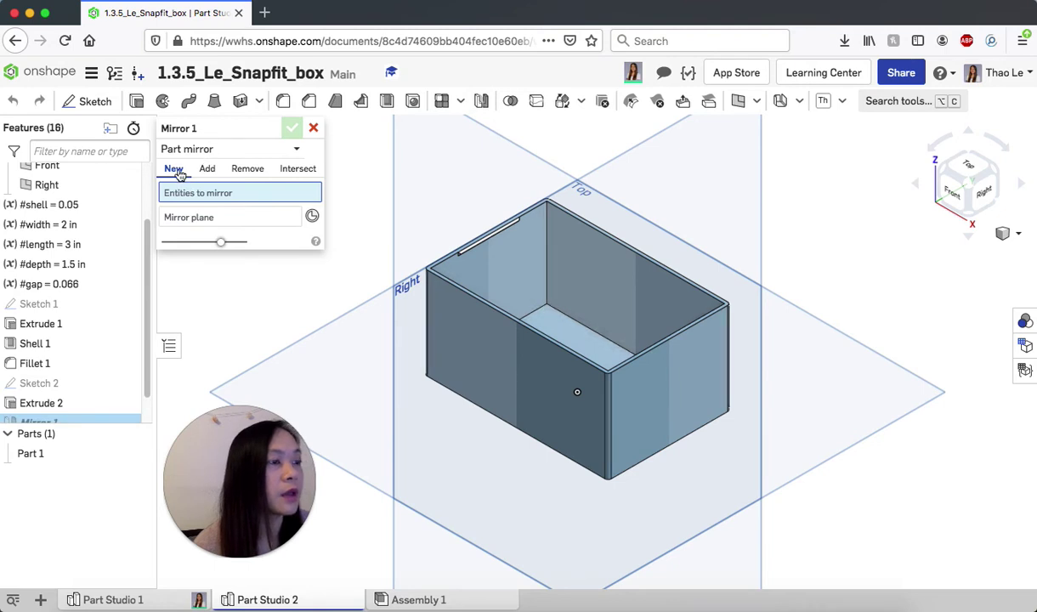
pyautogui.click(460, 264)
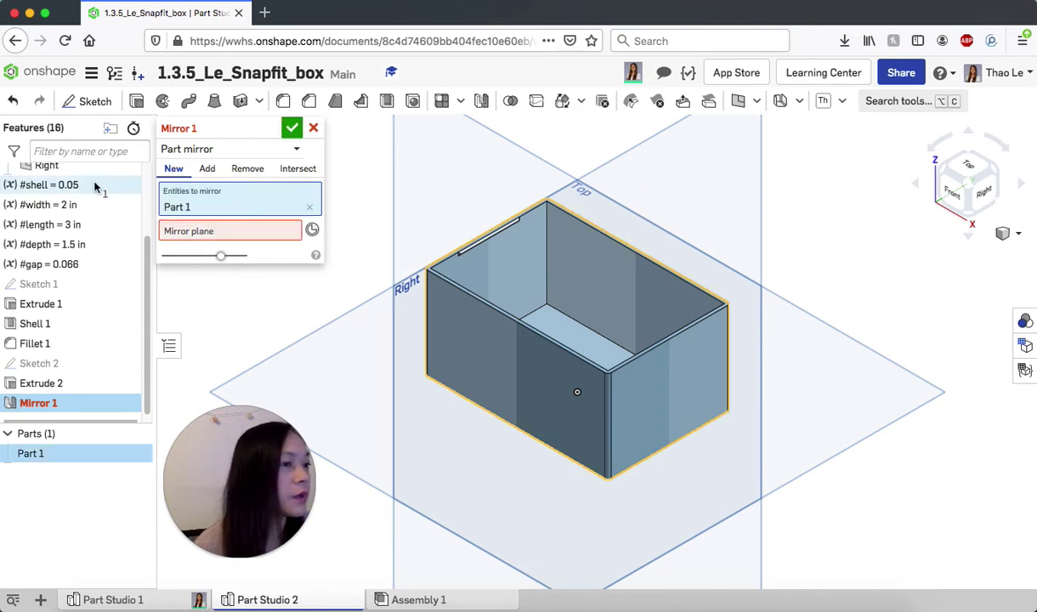
pyautogui.scroll(-3, 706, 205)
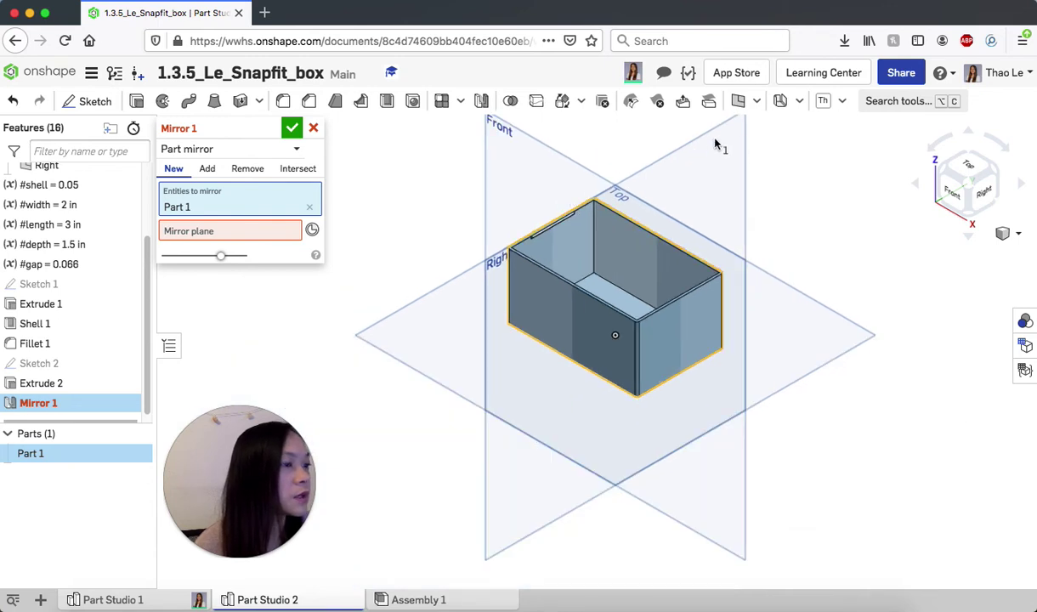
pyautogui.click(255, 230)
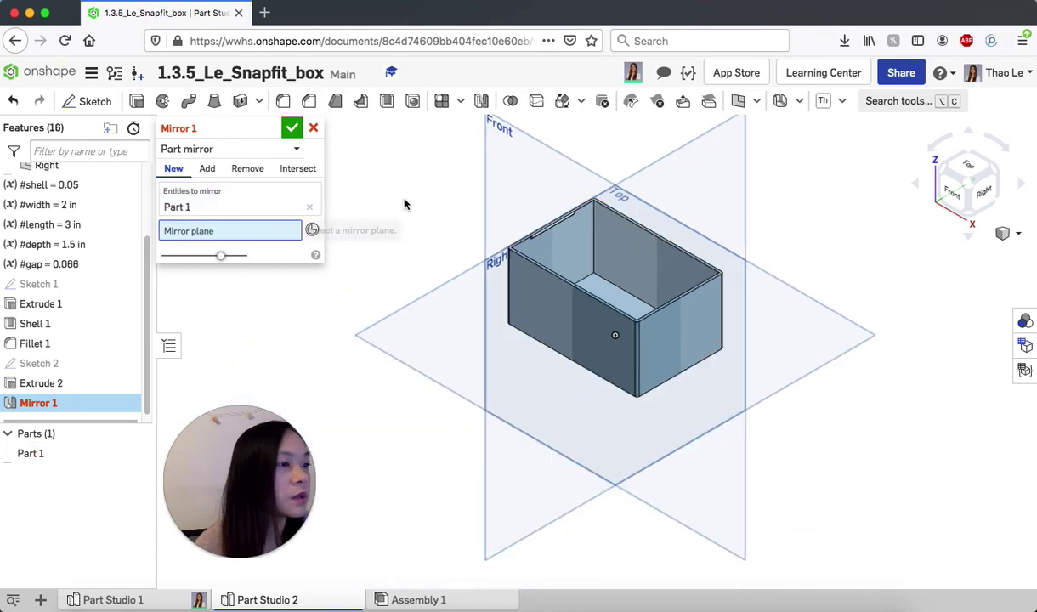
pyautogui.click(693, 170)
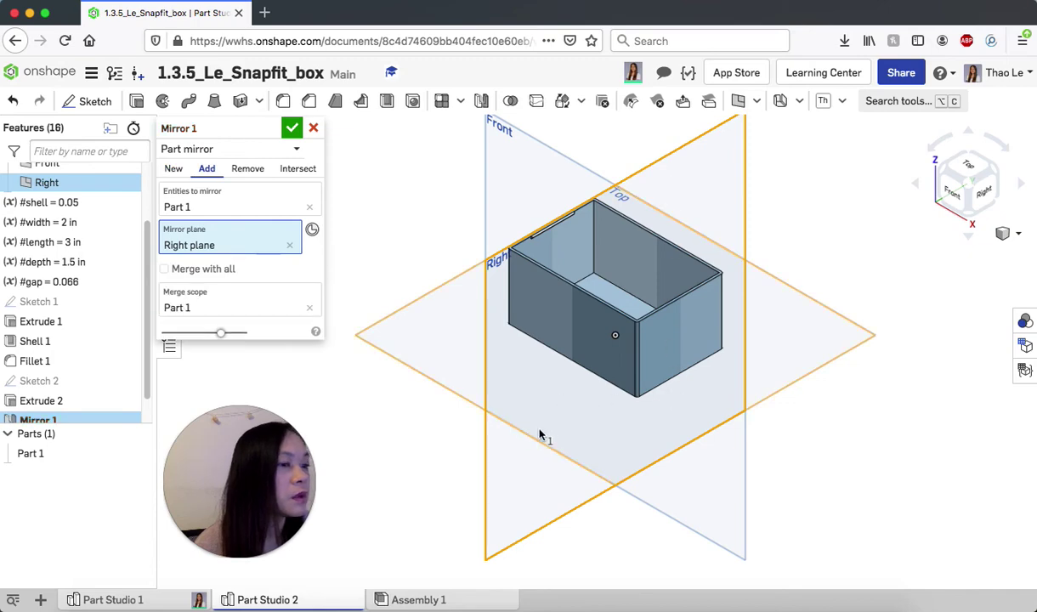
pyautogui.moveTo(575, 424); pyautogui.dragTo(598, 441, button='right')
pyautogui.scroll(5, 686, 350)
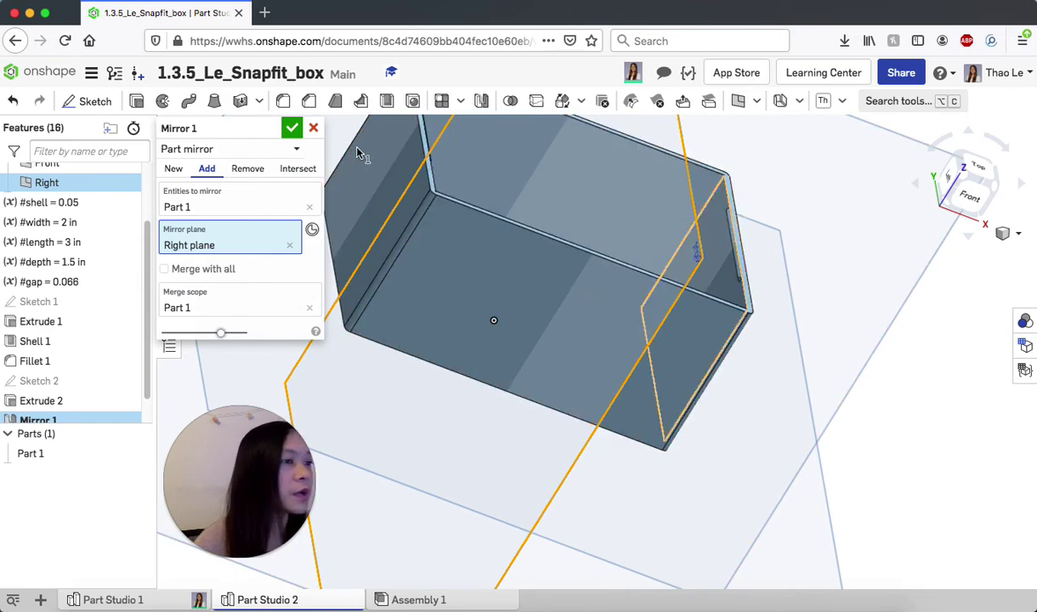
pyautogui.click(292, 128)
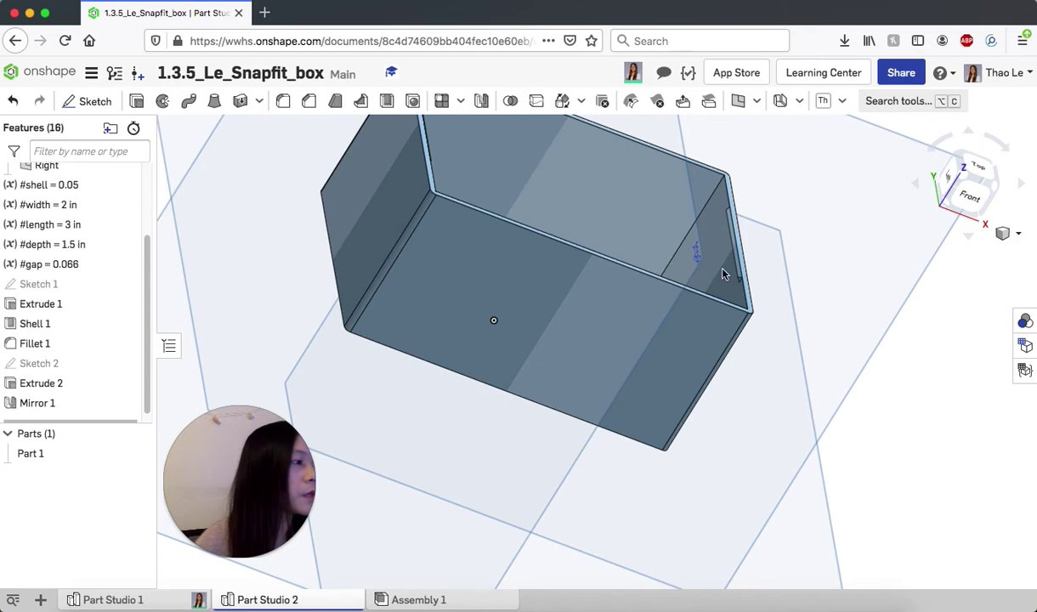
pyautogui.moveTo(688, 259); pyautogui.dragTo(715, 333, button='right')
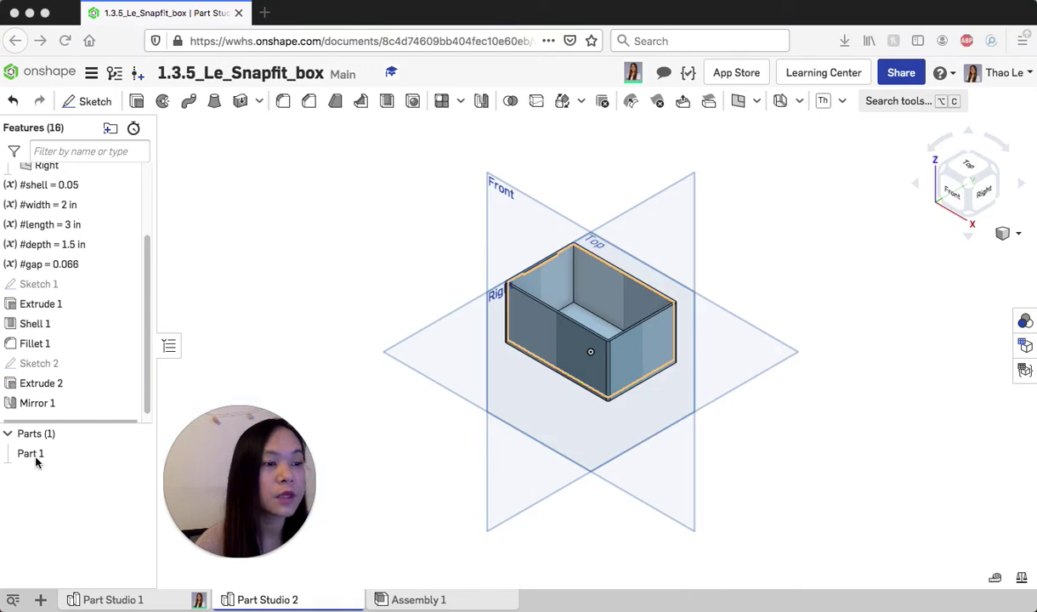
# Rename the box part as Container.
pyautogui.rightClick(37, 458)
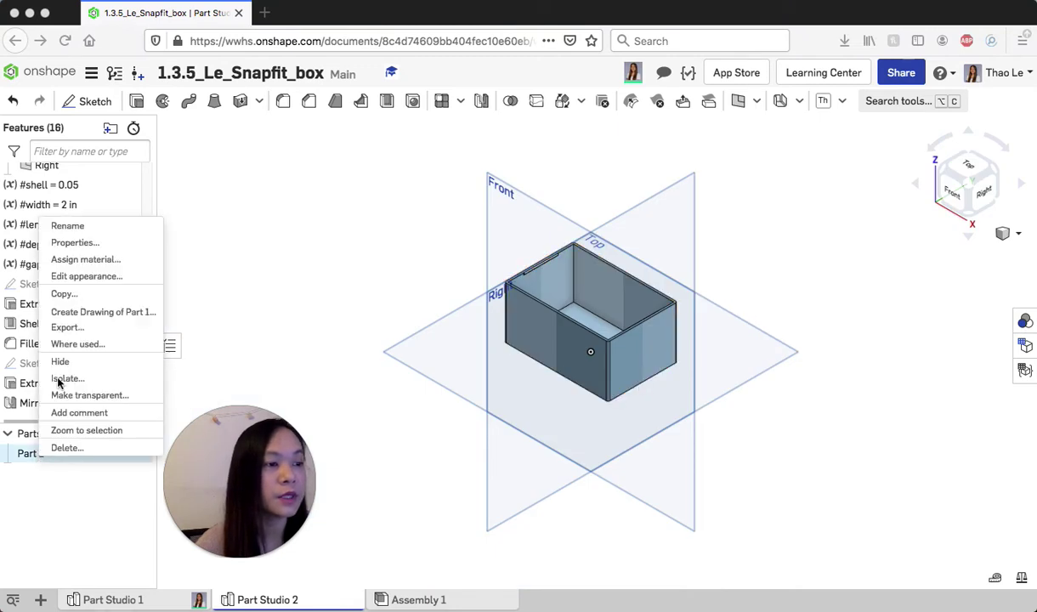
pyautogui.click(67, 227)
pyautogui.write('Container')
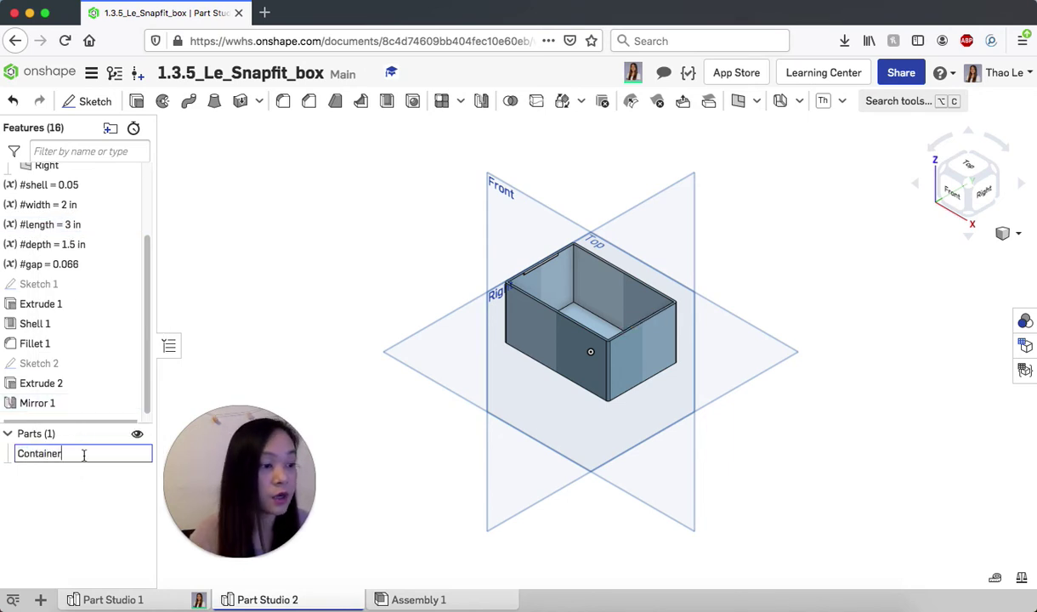
# Confirm the Container part name and create a sketch on the box's top rim face.
pyautogui.press('Return')
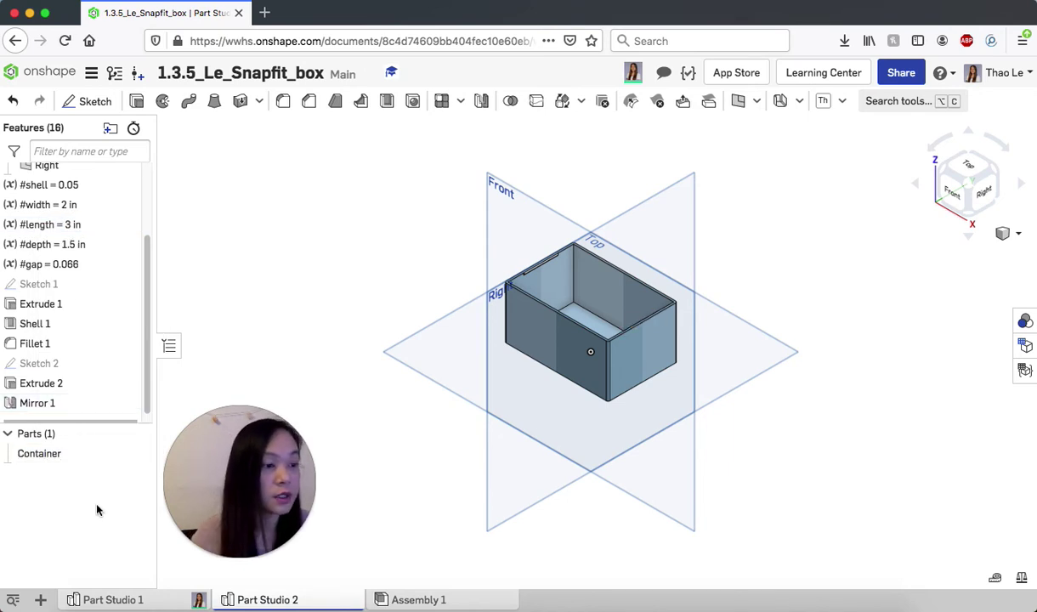
pyautogui.scroll(-1, 94, 378)
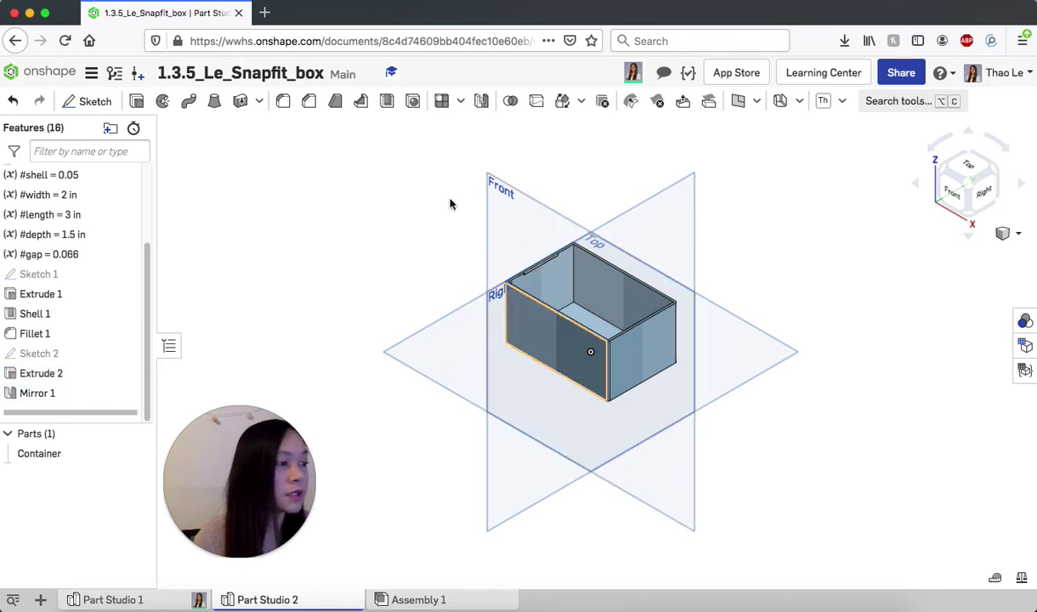
pyautogui.scroll(2, 609, 310)
pyautogui.scroll(5, 610, 310)
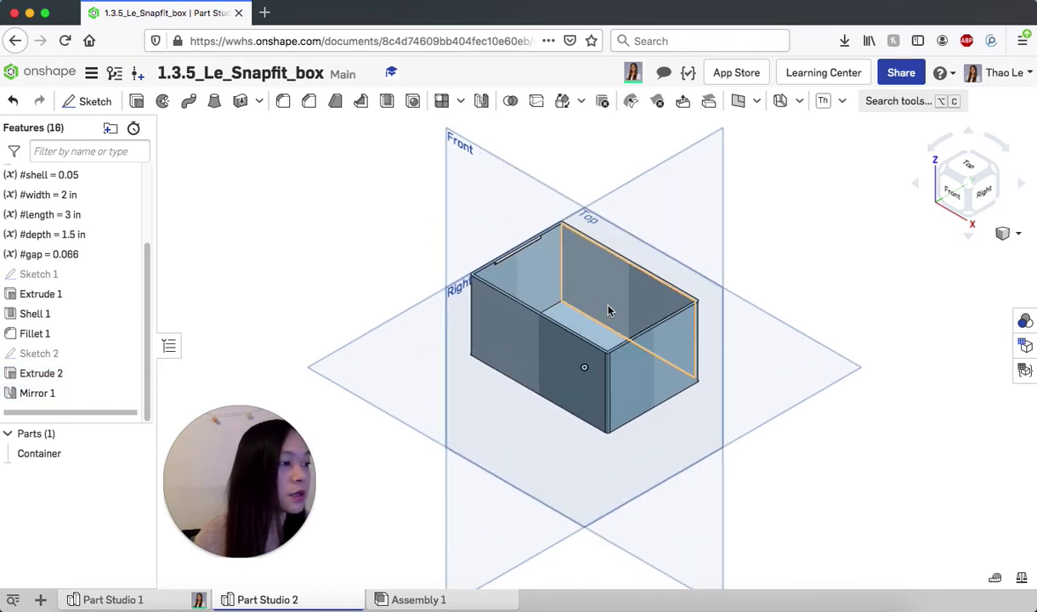
pyautogui.scroll(3, 654, 281)
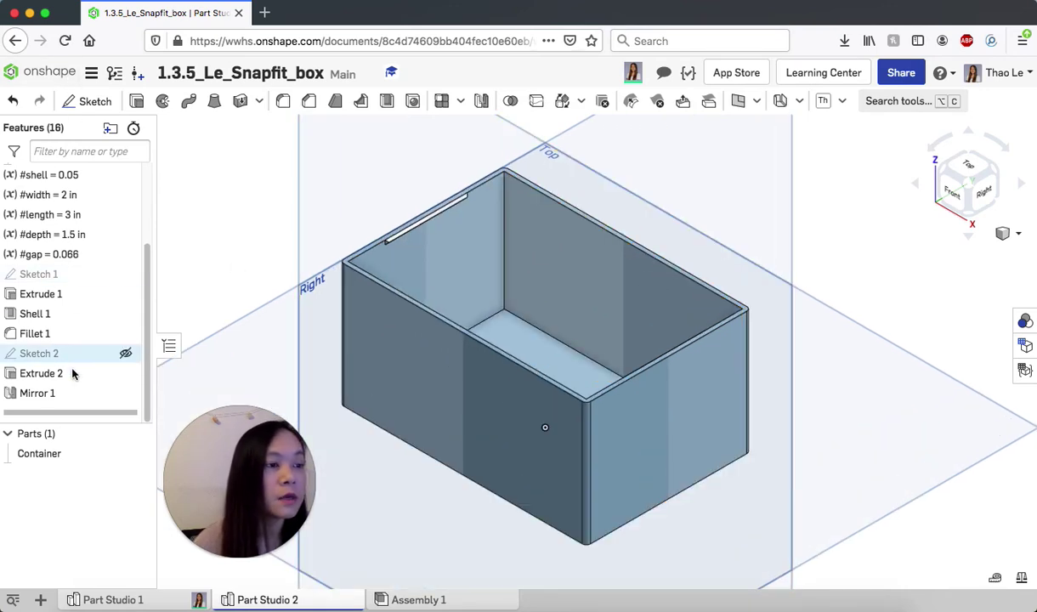
pyautogui.click(96, 102)
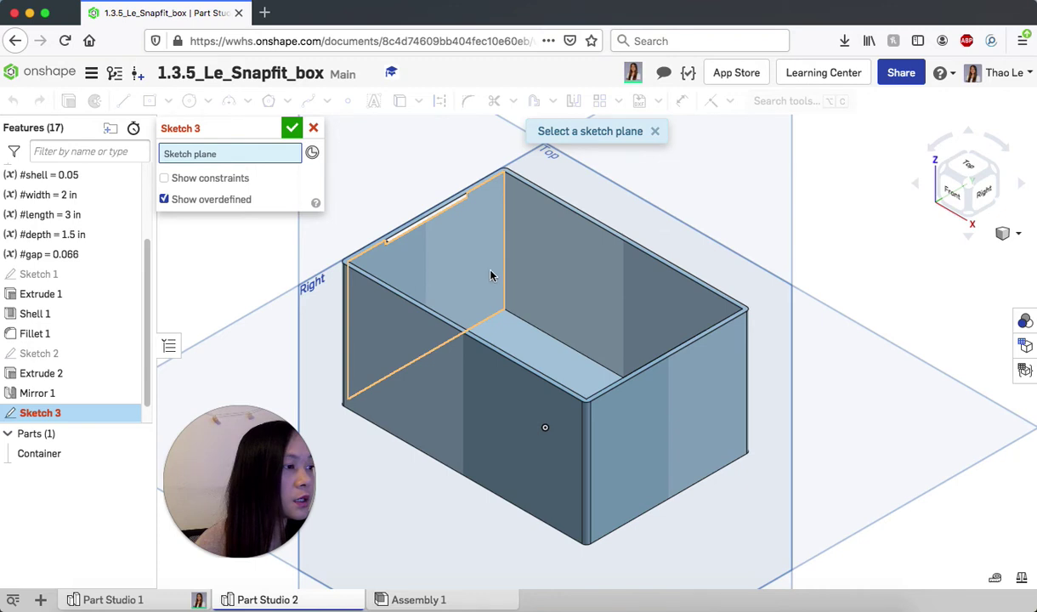
pyautogui.click(452, 327)
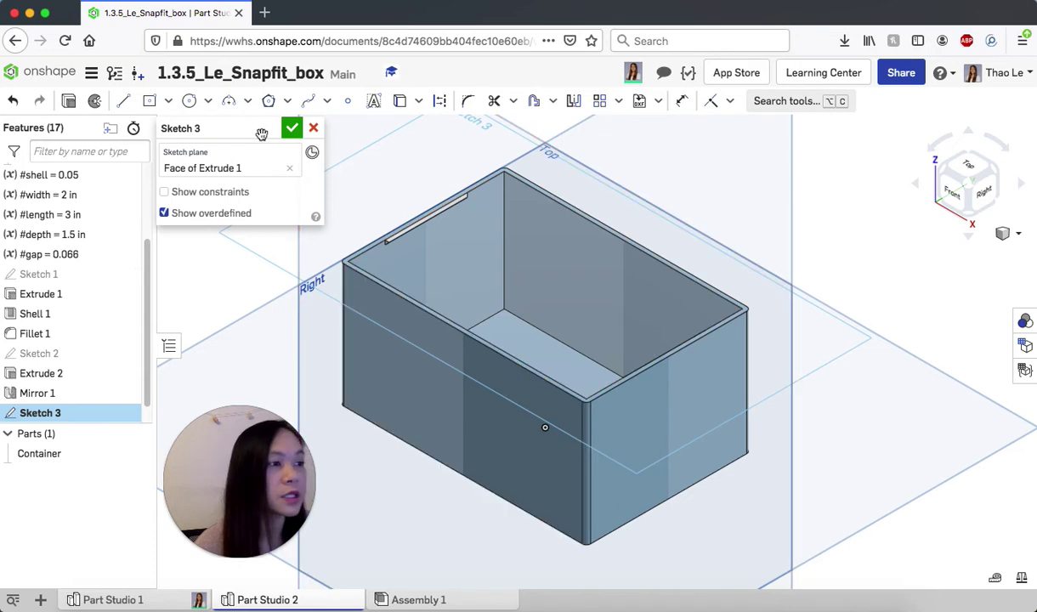
pyautogui.click(291, 129)
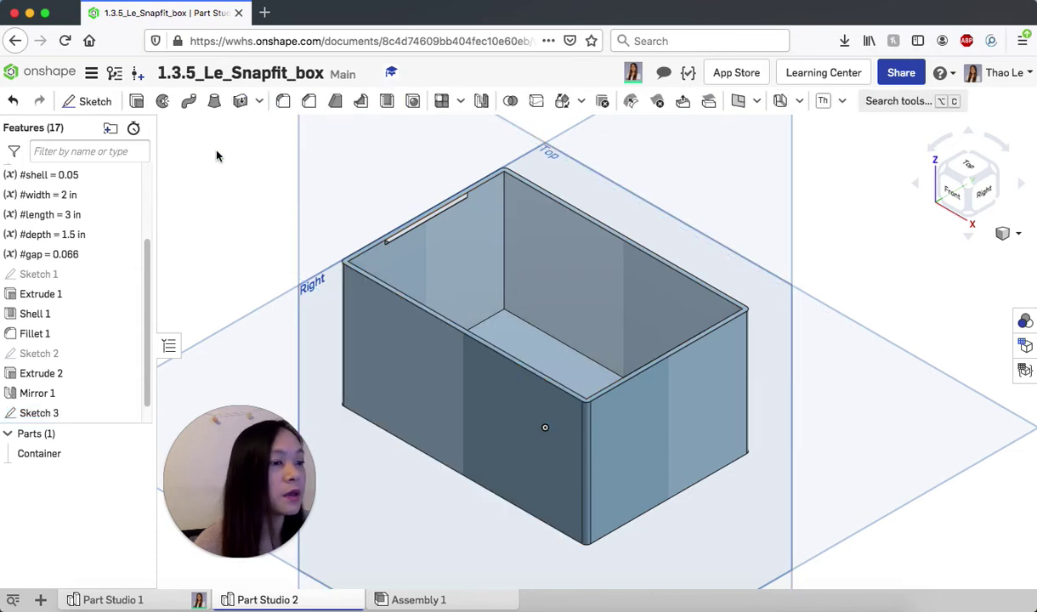
# Reopen the rim sketch and start an Extrude from it, selecting the inner opening region and the rim region as profiles.
pyautogui.scroll(-1, 141, 353)
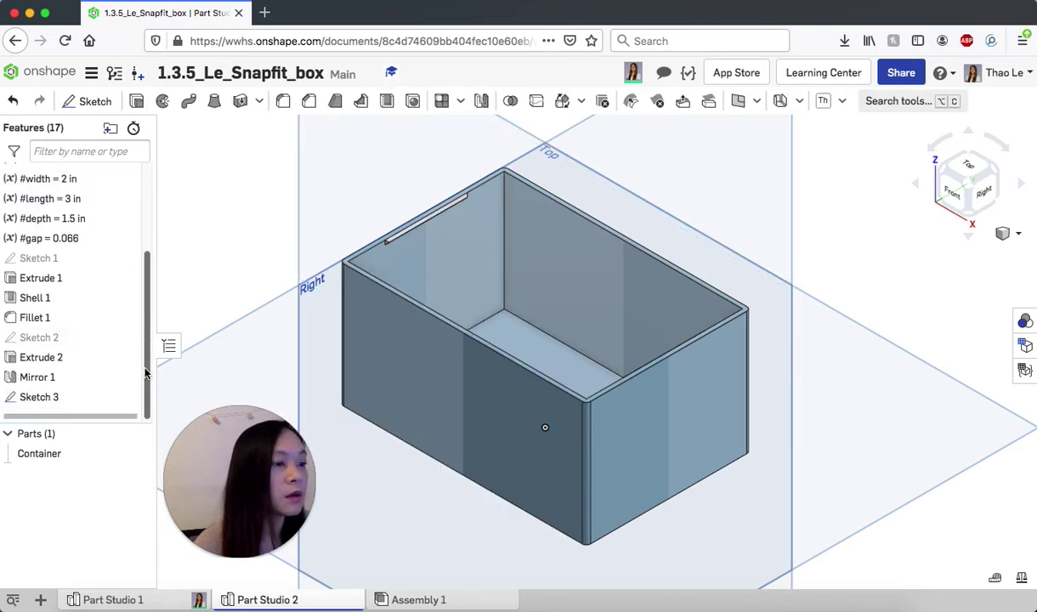
pyautogui.click(50, 392)
pyautogui.doubleClick(48, 392)
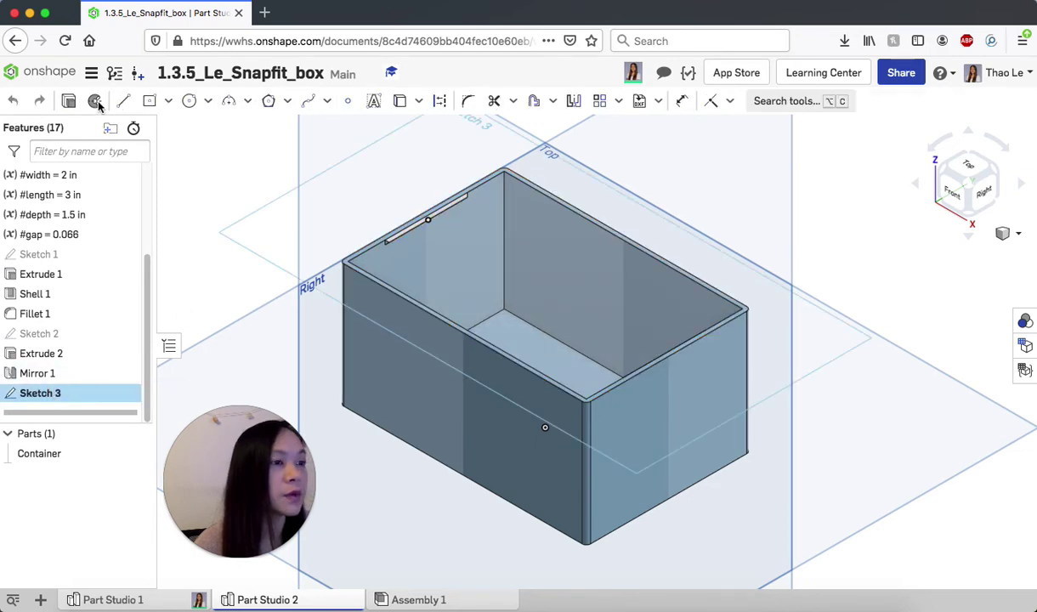
pyautogui.click(69, 105)
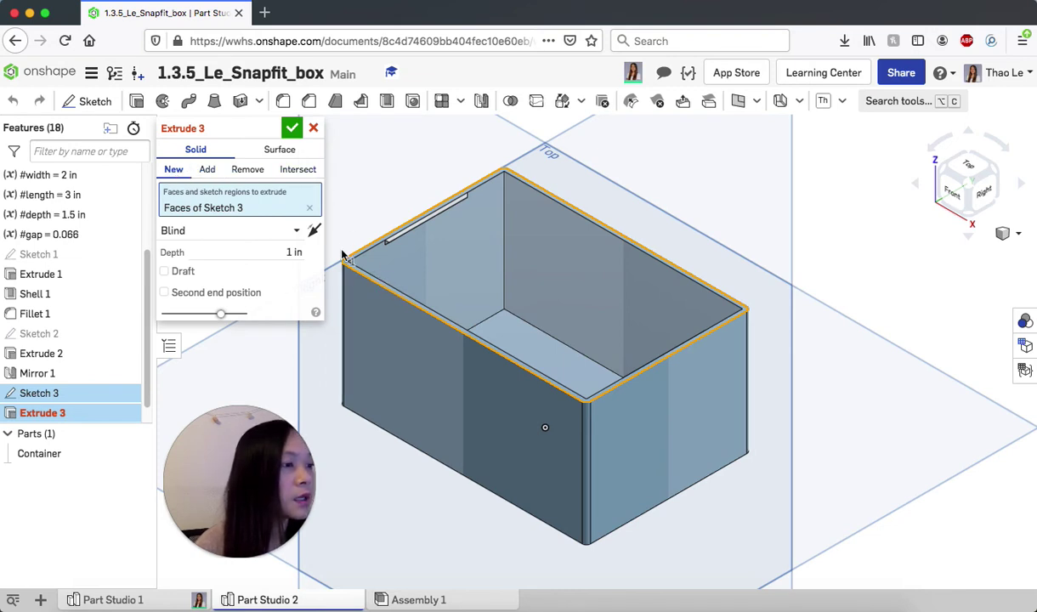
pyautogui.click(393, 292)
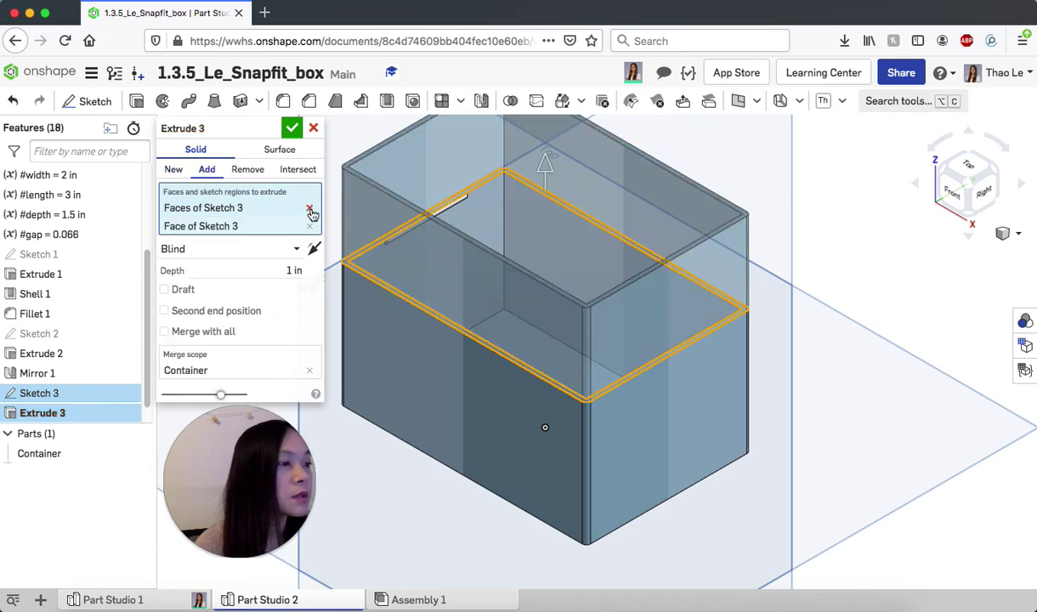
pyautogui.click(309, 208)
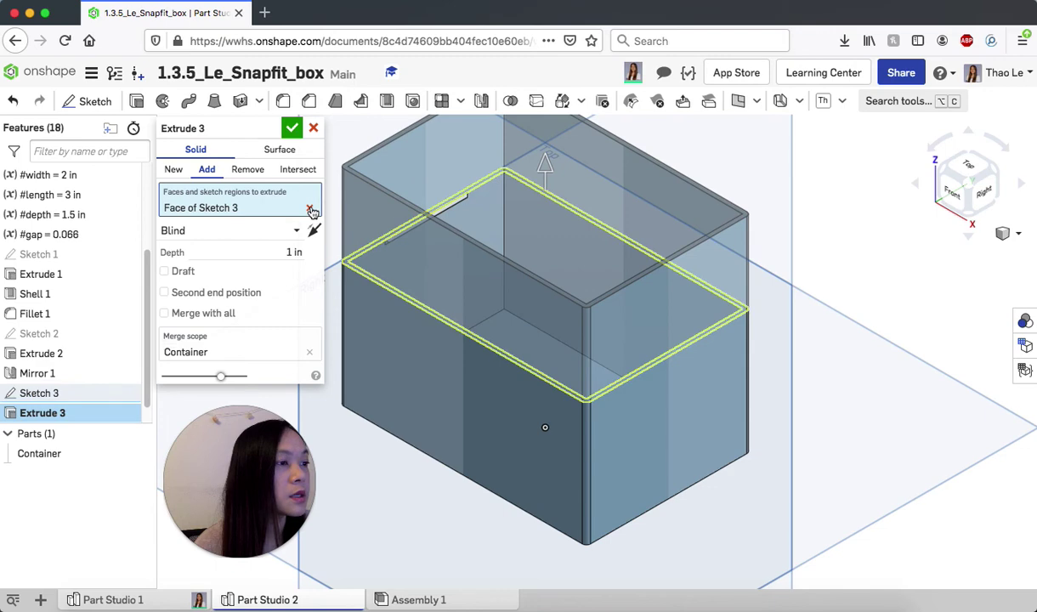
pyautogui.click(309, 209)
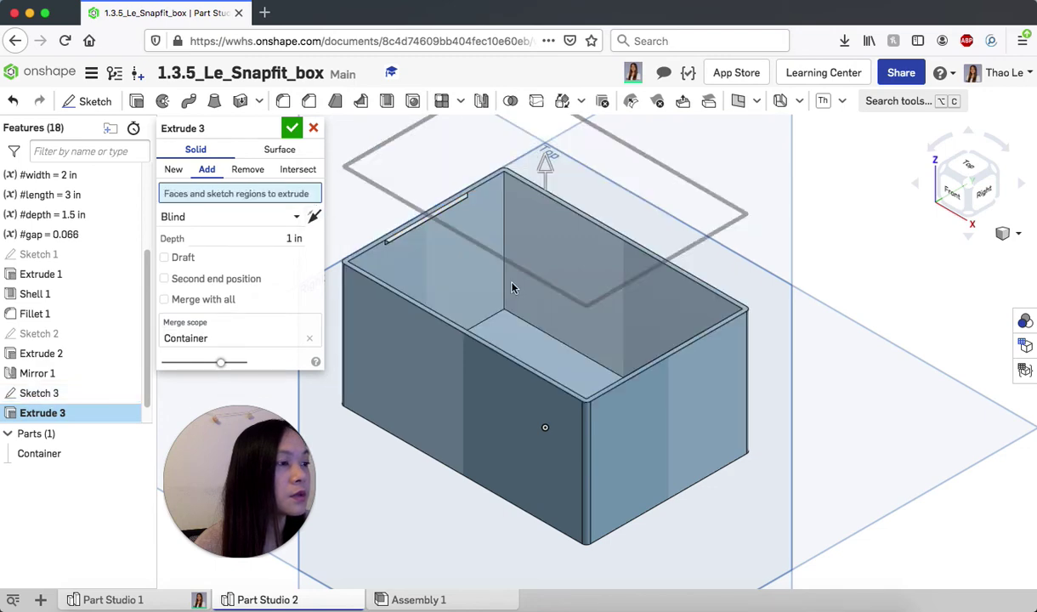
pyautogui.click(468, 302)
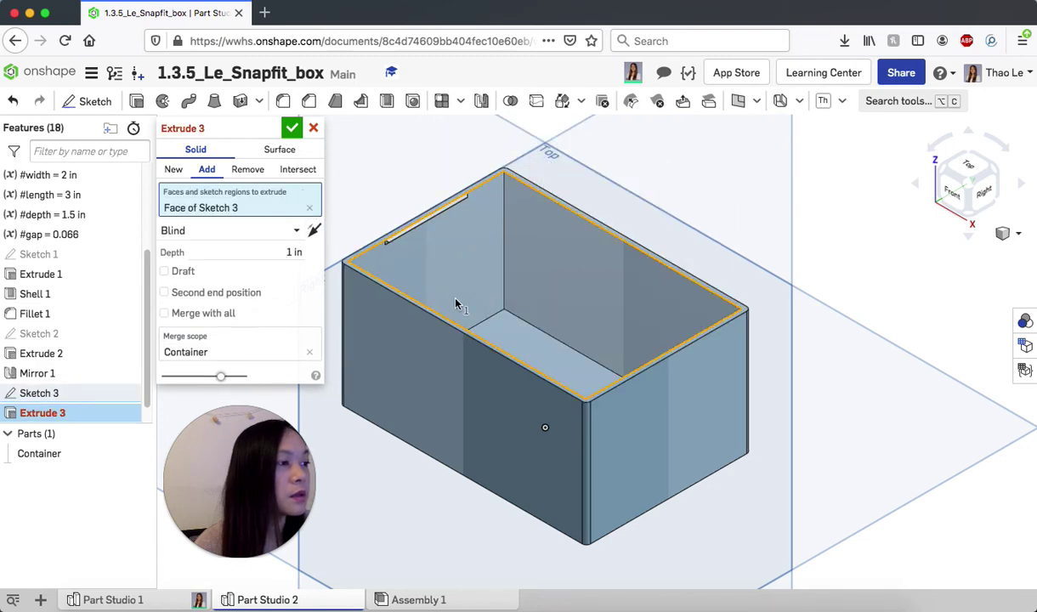
pyautogui.click(361, 274)
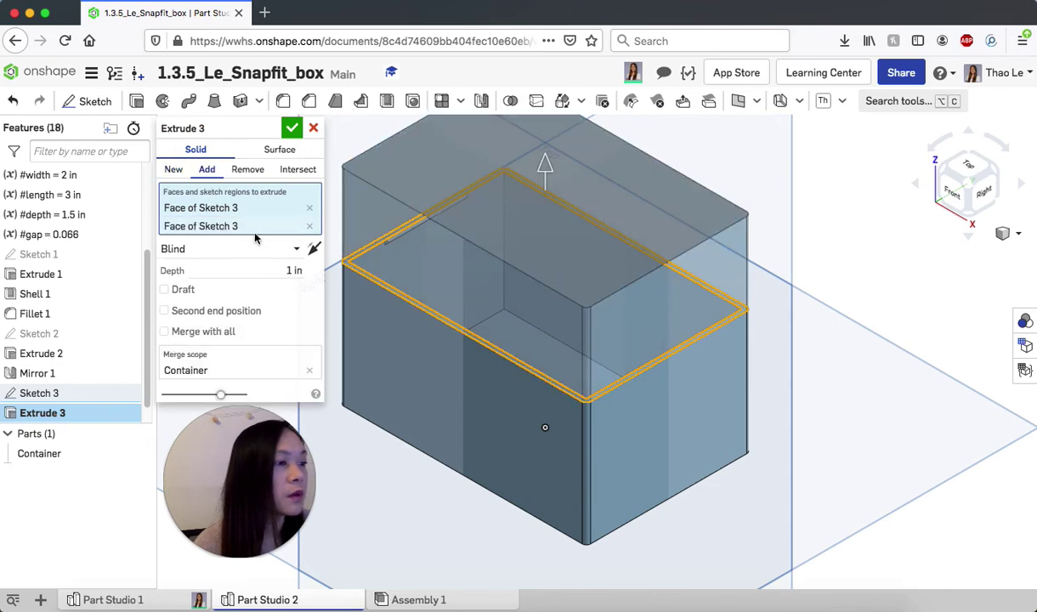
# Set the extrusion's depth to the #shell variable and create it as a new part covering the box.
pyautogui.click(289, 270)
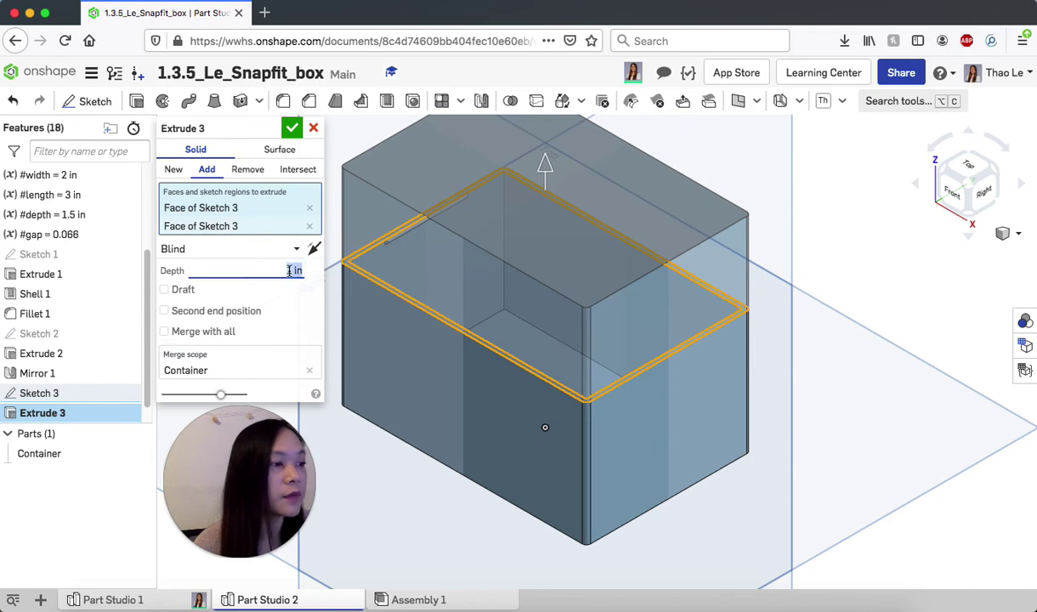
pyautogui.write('shell')
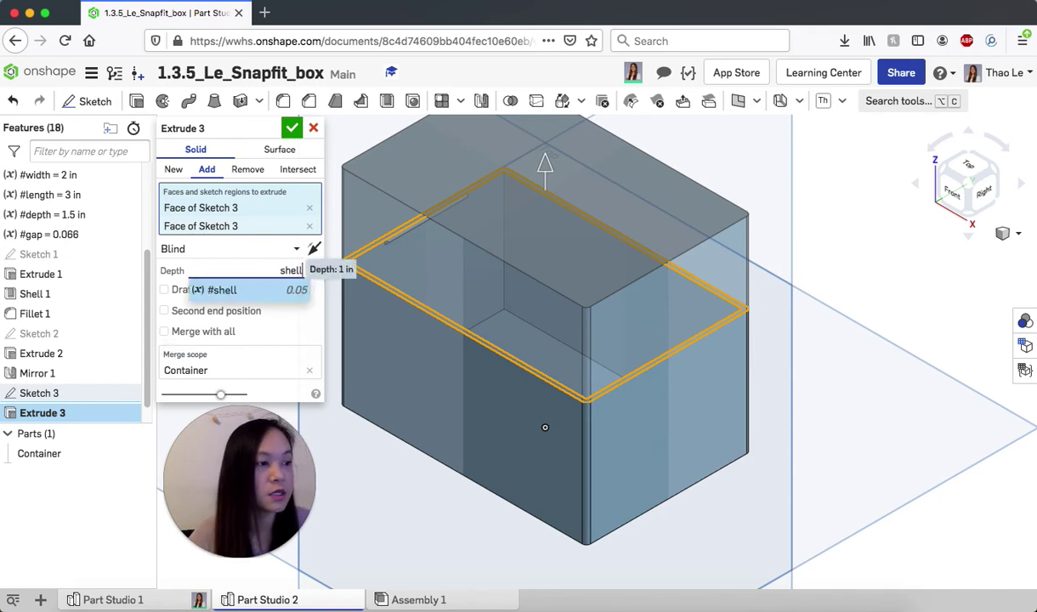
pyautogui.click(279, 293)
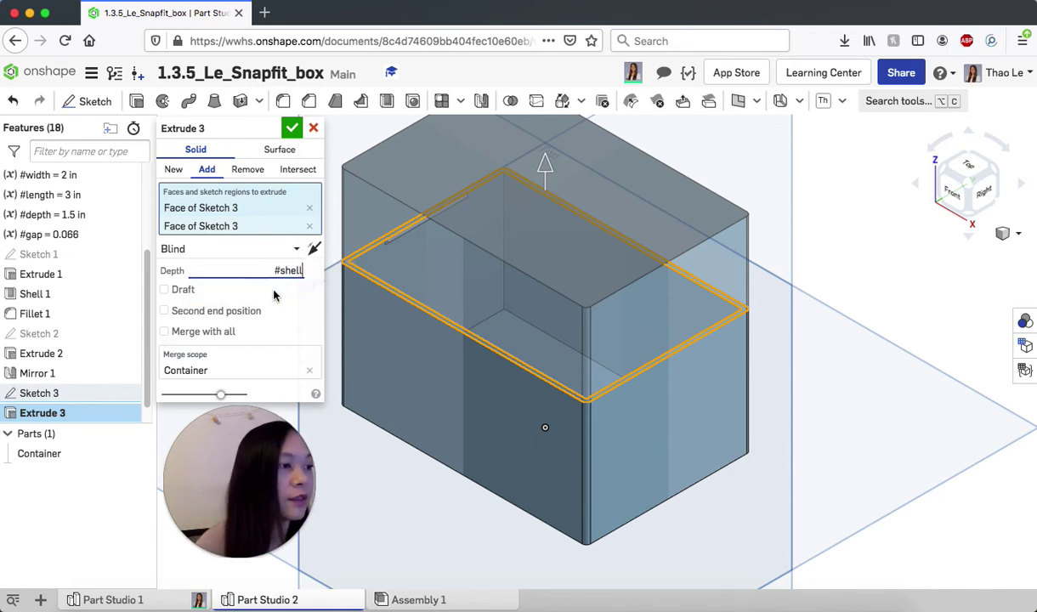
pyautogui.click(294, 128)
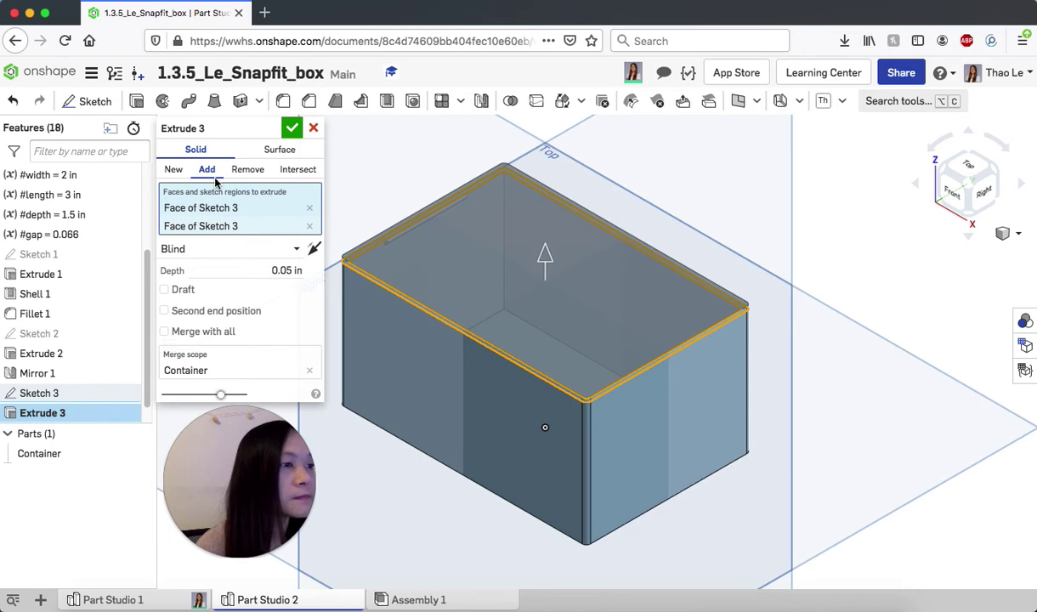
pyautogui.click(174, 170)
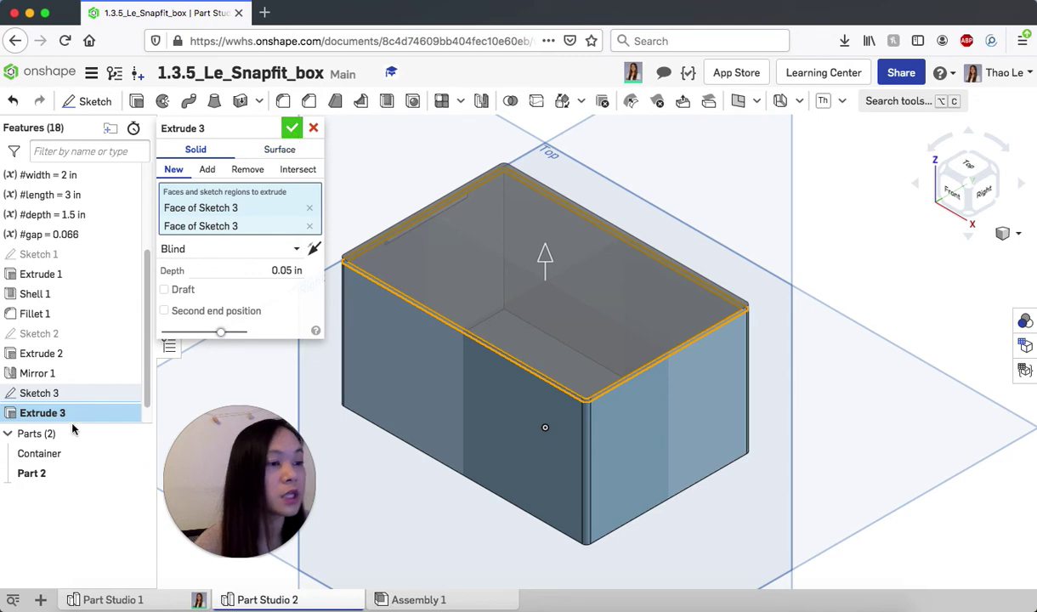
pyautogui.press('Return')
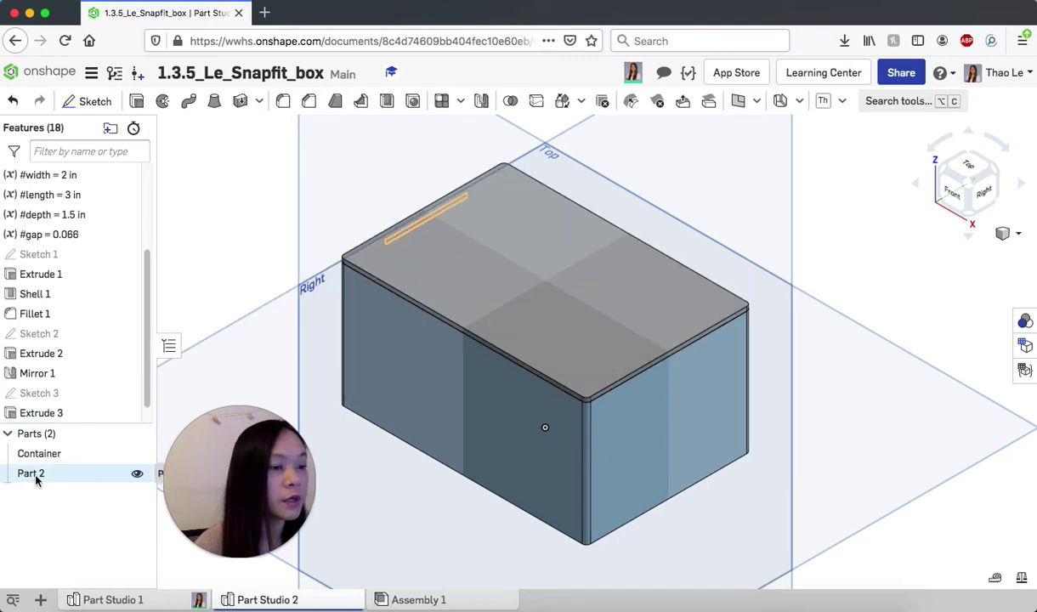
# Rename the new cover part as lid.
pyautogui.rightClick(36, 476)
pyautogui.click(66, 216)
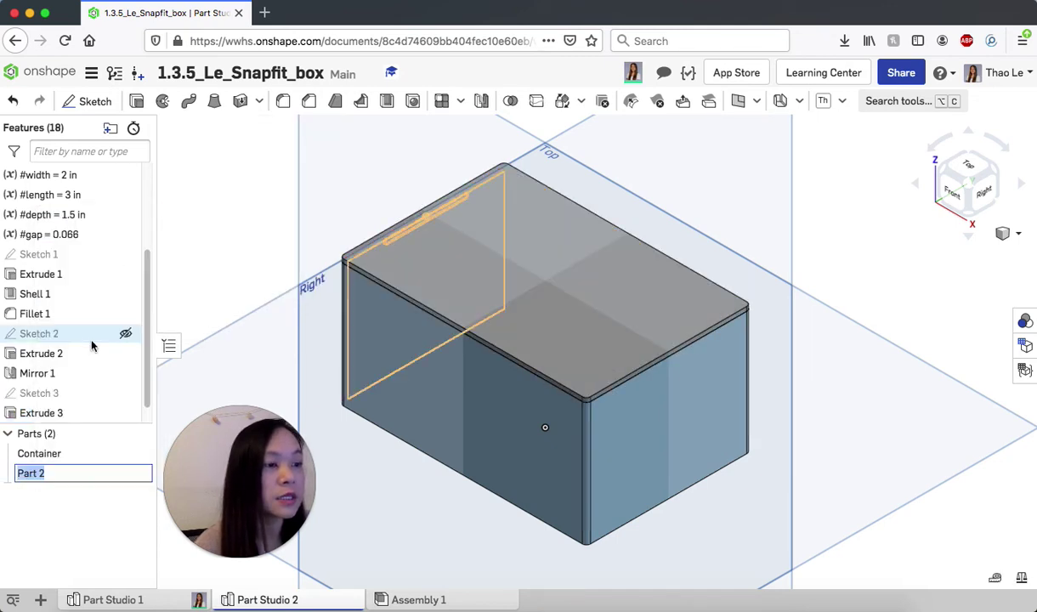
pyautogui.write('L')
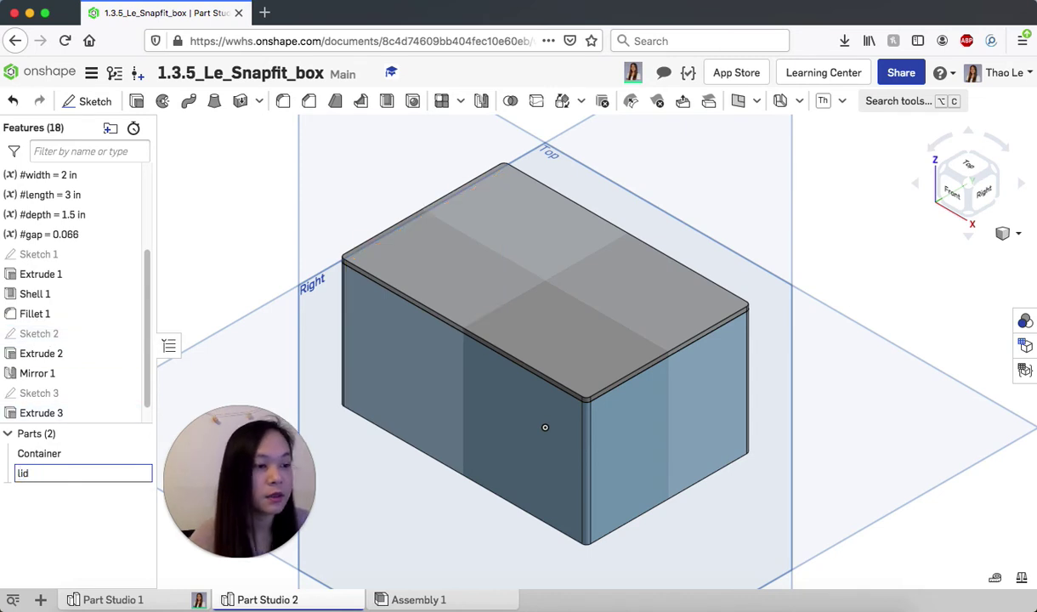
pyautogui.press('Return')
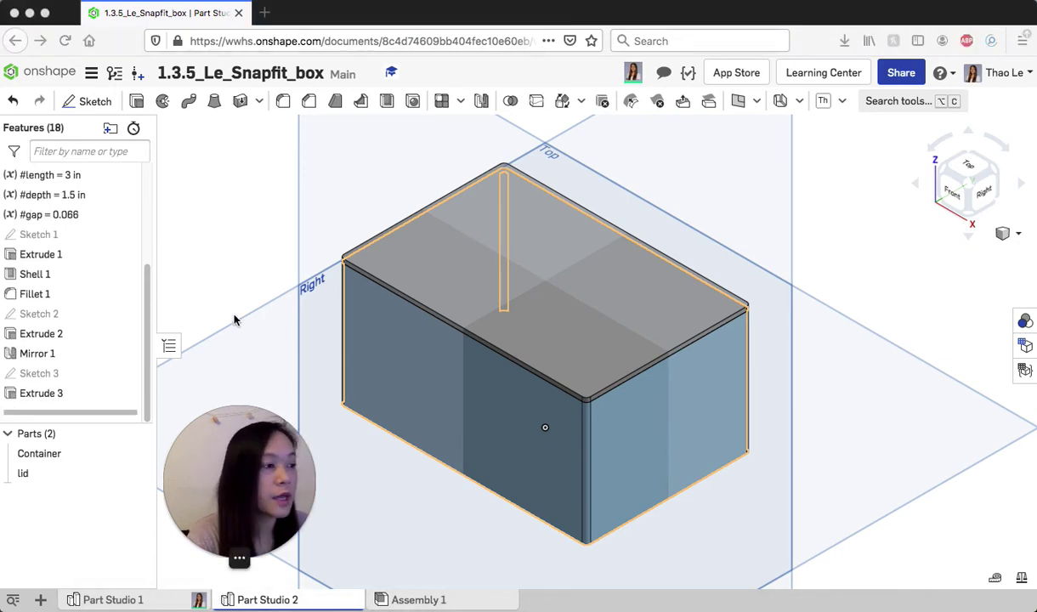
# Hide the Container part to expose the underside of the lid.
pyautogui.click(204, 292)
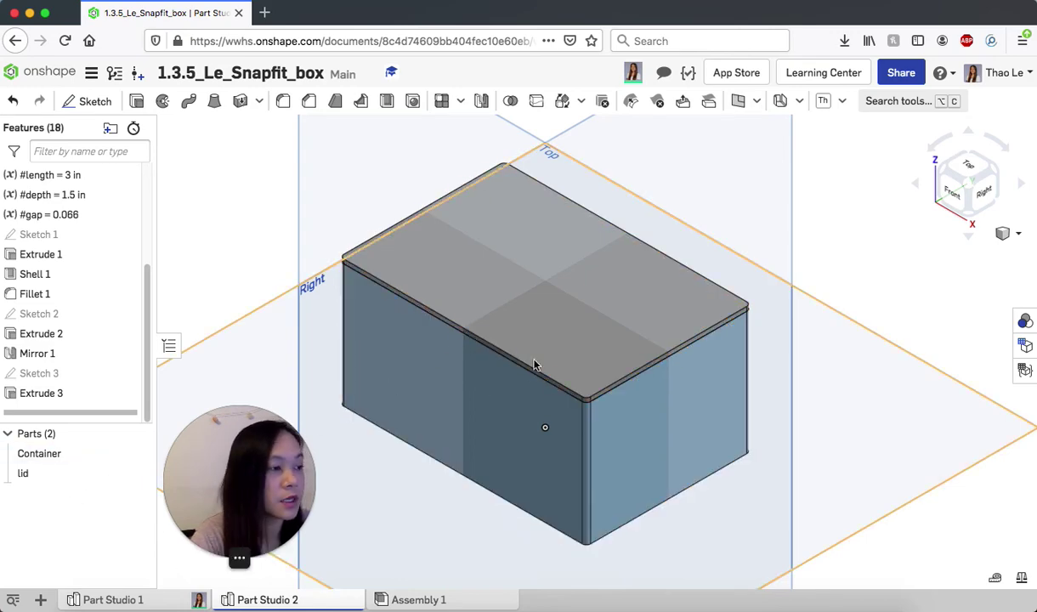
pyautogui.click(137, 454)
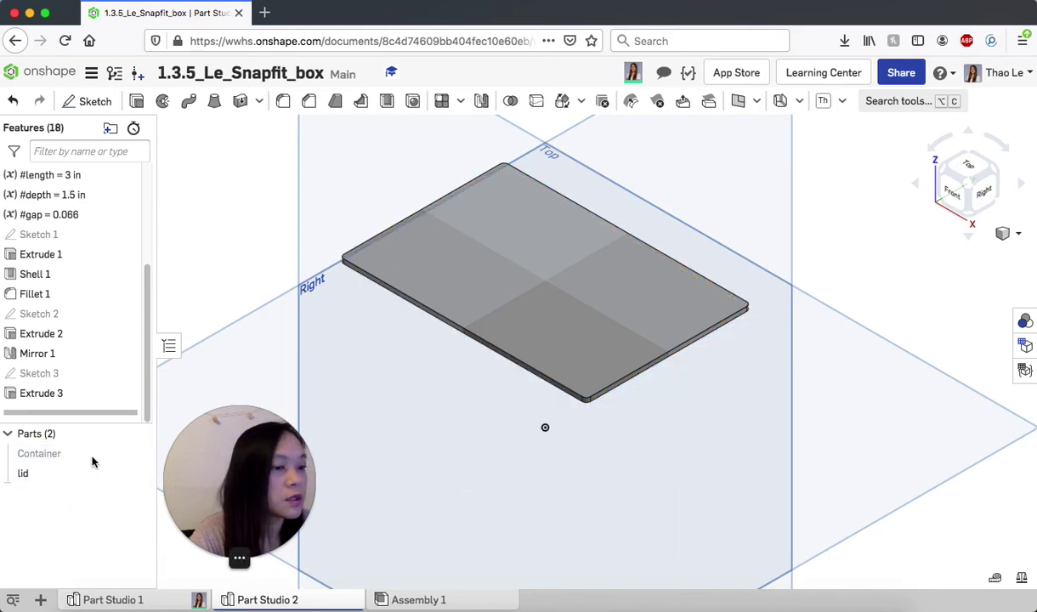
pyautogui.moveTo(516, 481); pyautogui.dragTo(539, 415, button='right')
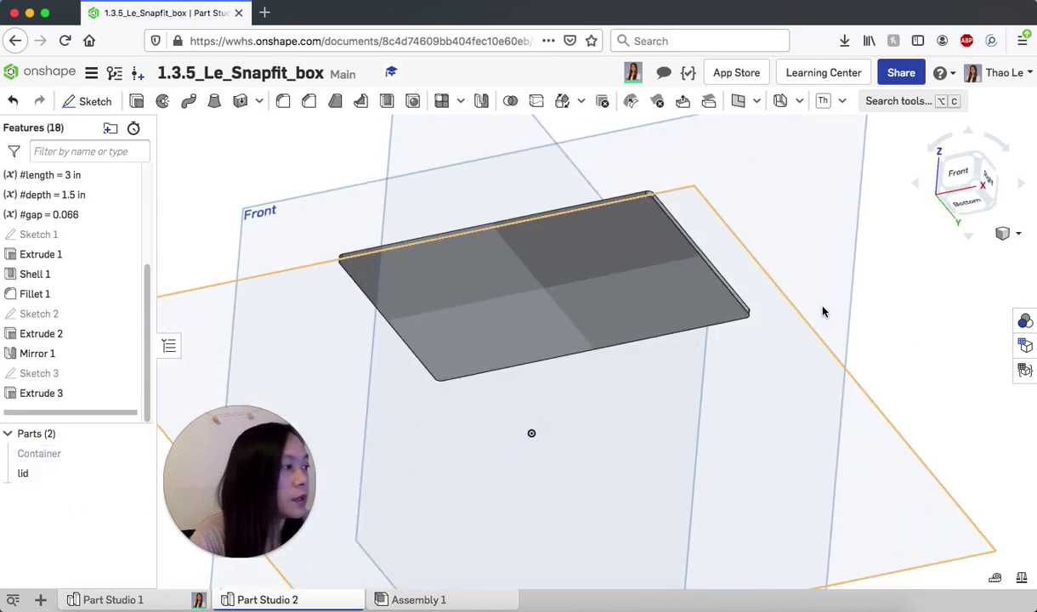
pyautogui.click(966, 202)
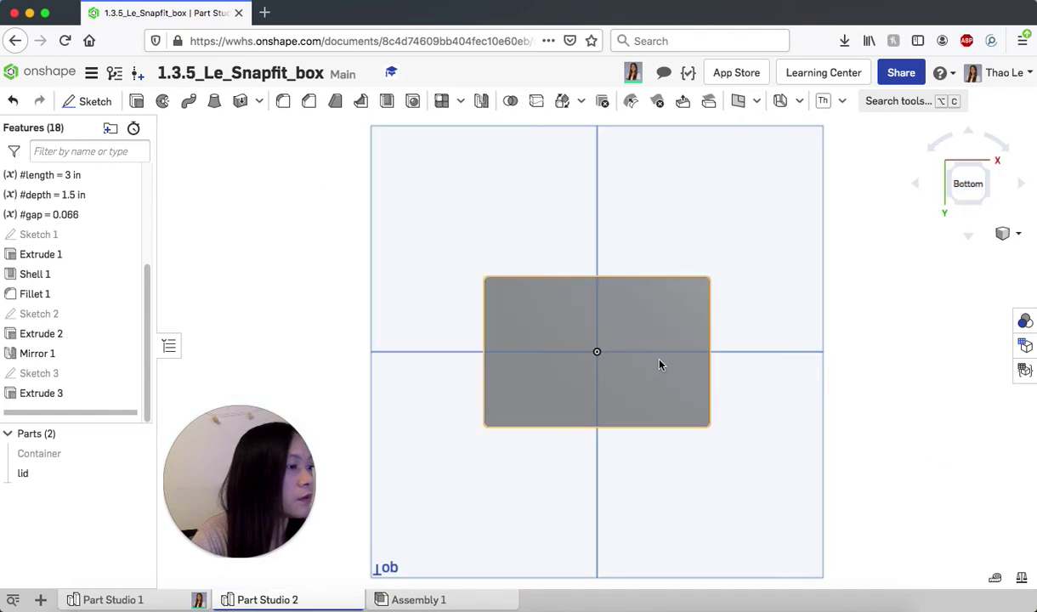
pyautogui.scroll(5, 660, 365)
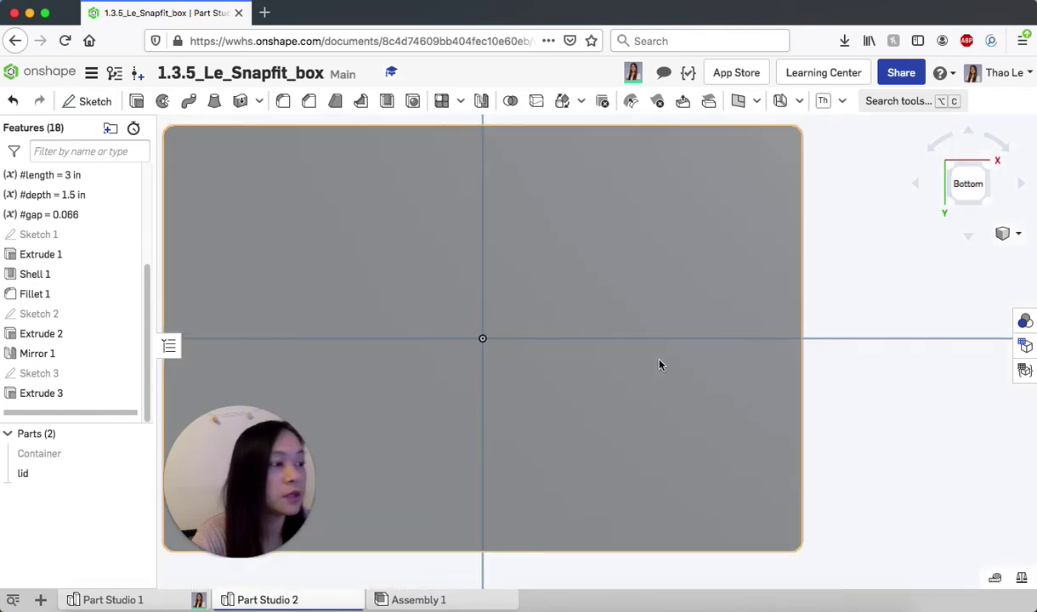
pyautogui.scroll(-4, 659, 365)
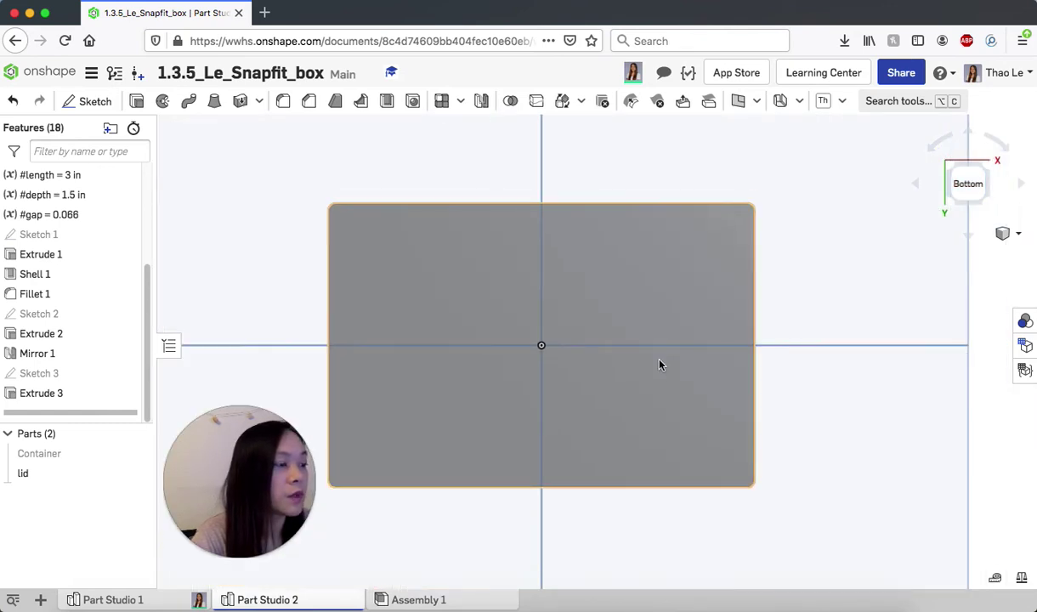
# Start a sketch on the lid's underside and select its full outer outline, including the rounded corners, as one chain to offset.
pyautogui.click(96, 102)
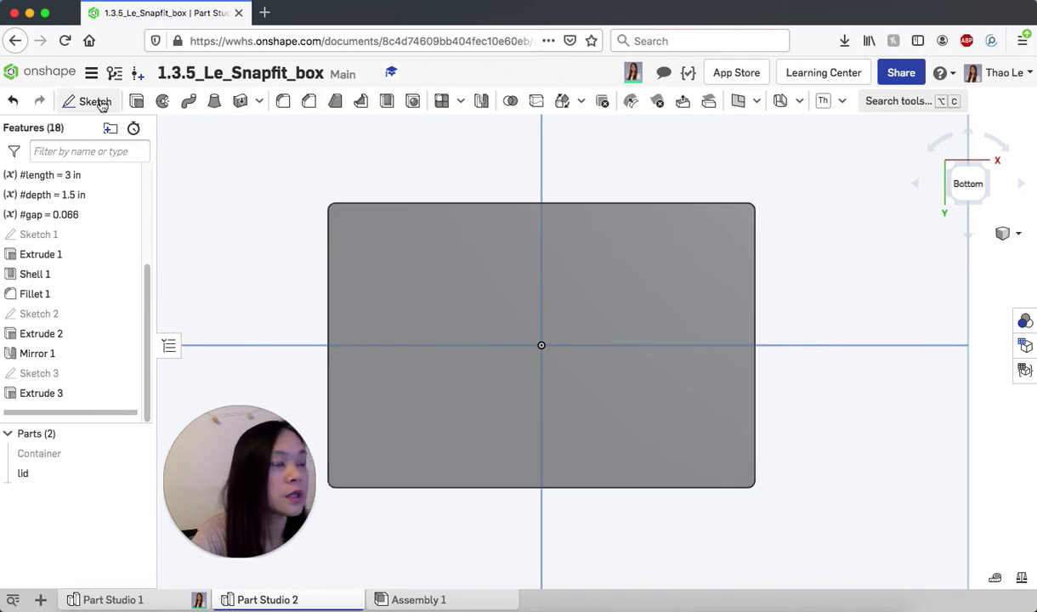
pyautogui.click(405, 263)
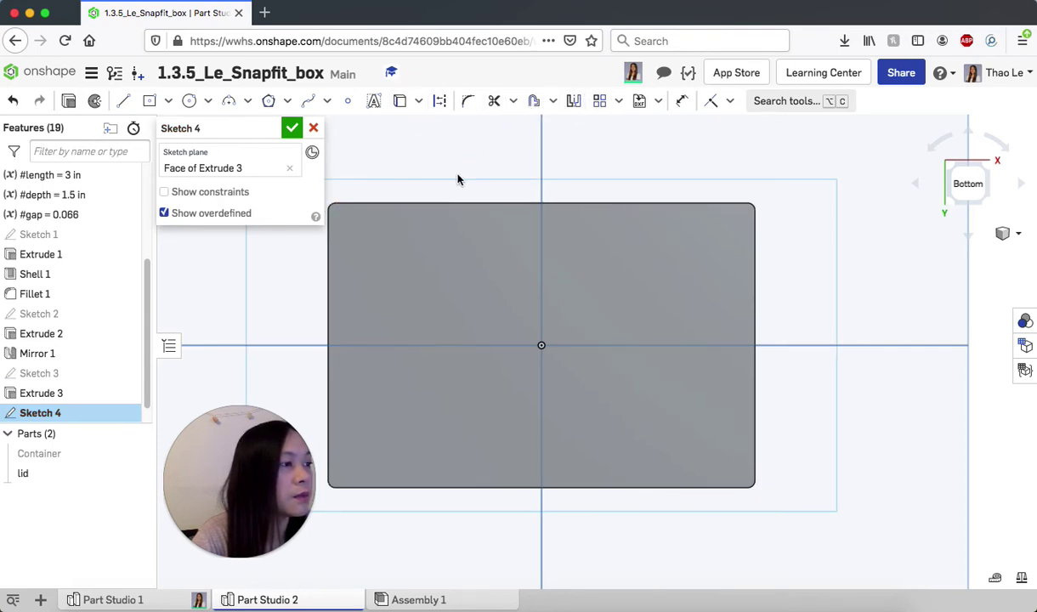
pyautogui.click(534, 102)
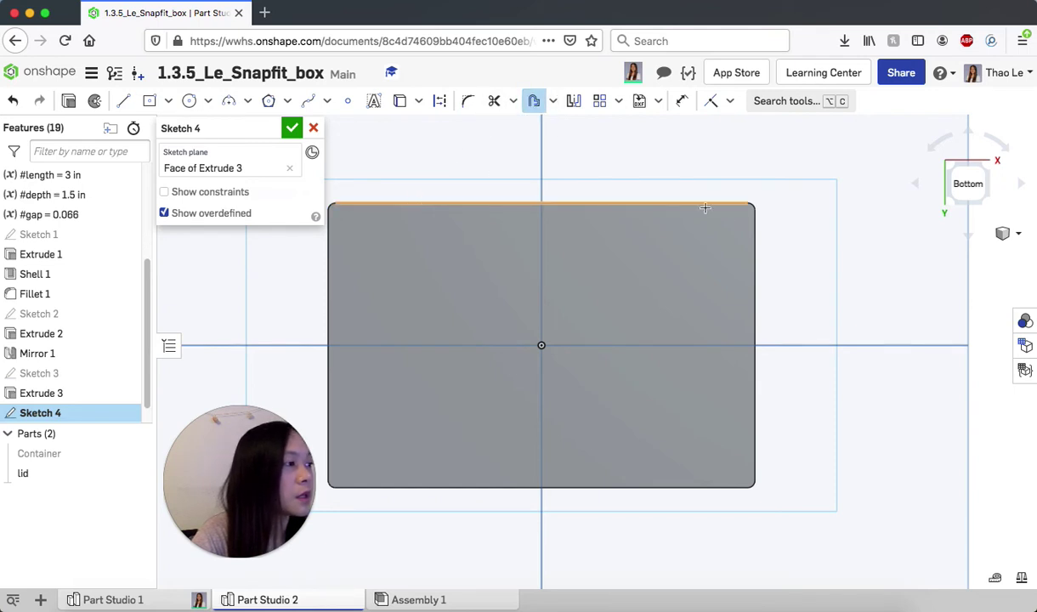
pyautogui.click(666, 202)
pyautogui.click(755, 223)
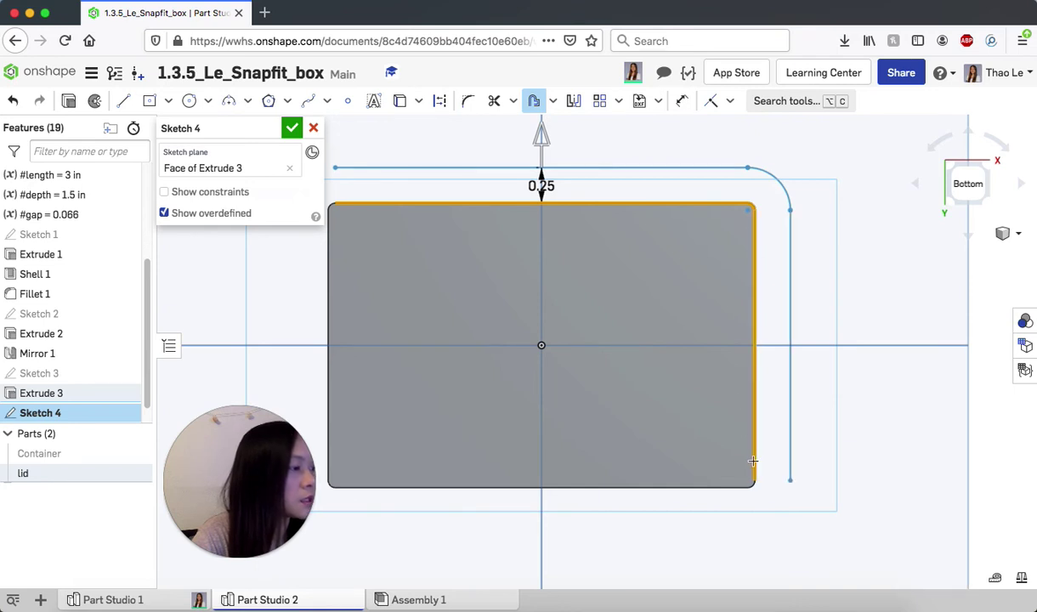
pyautogui.click(699, 488)
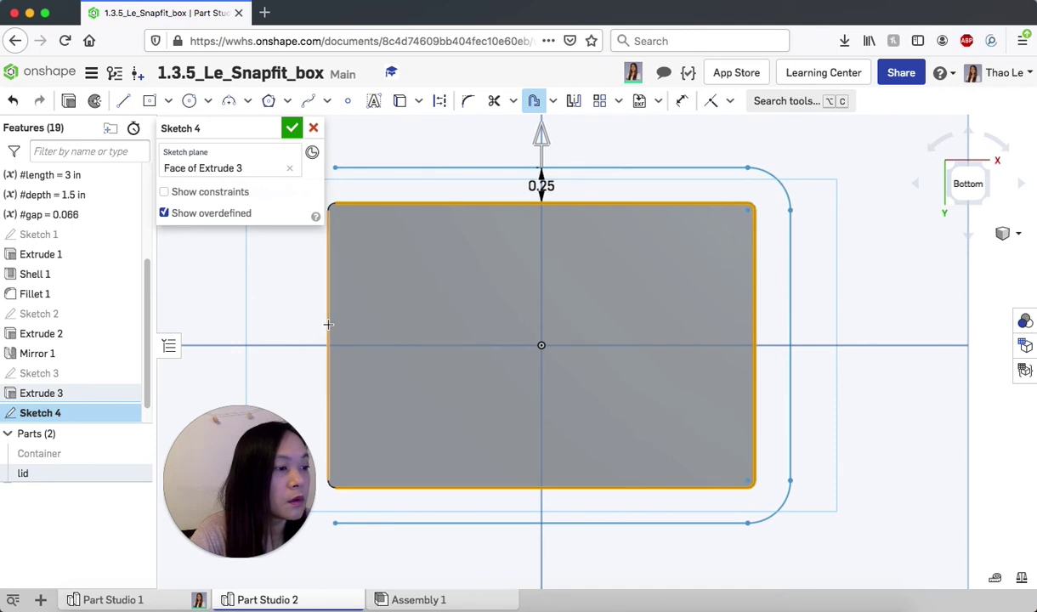
pyautogui.click(330, 485)
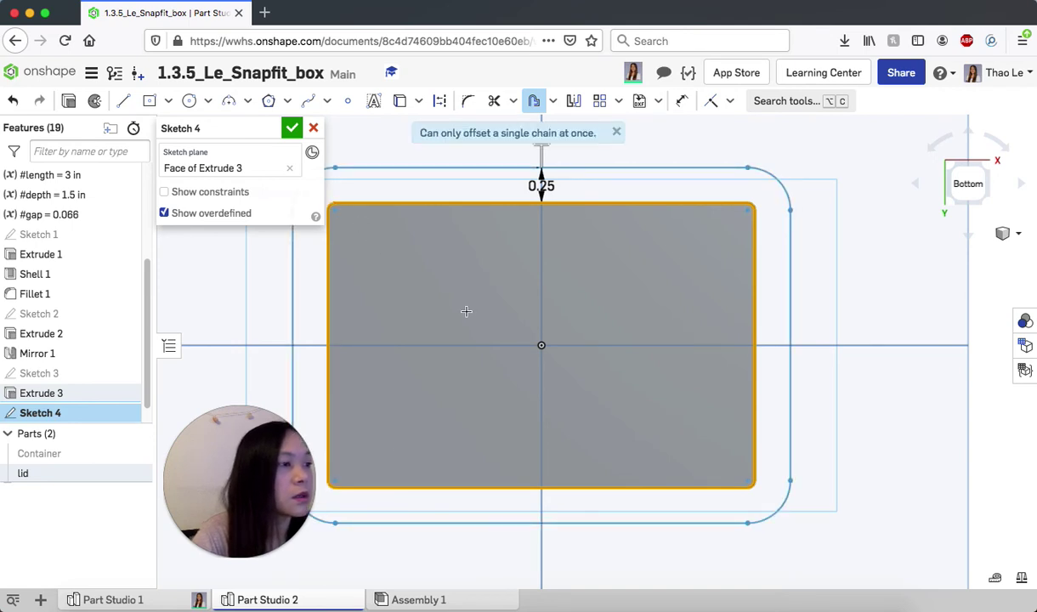
# Flip the offset loop inward so it lies about 0.33 in inside the lid's outline.
pyautogui.scroll(-3, 467, 312)
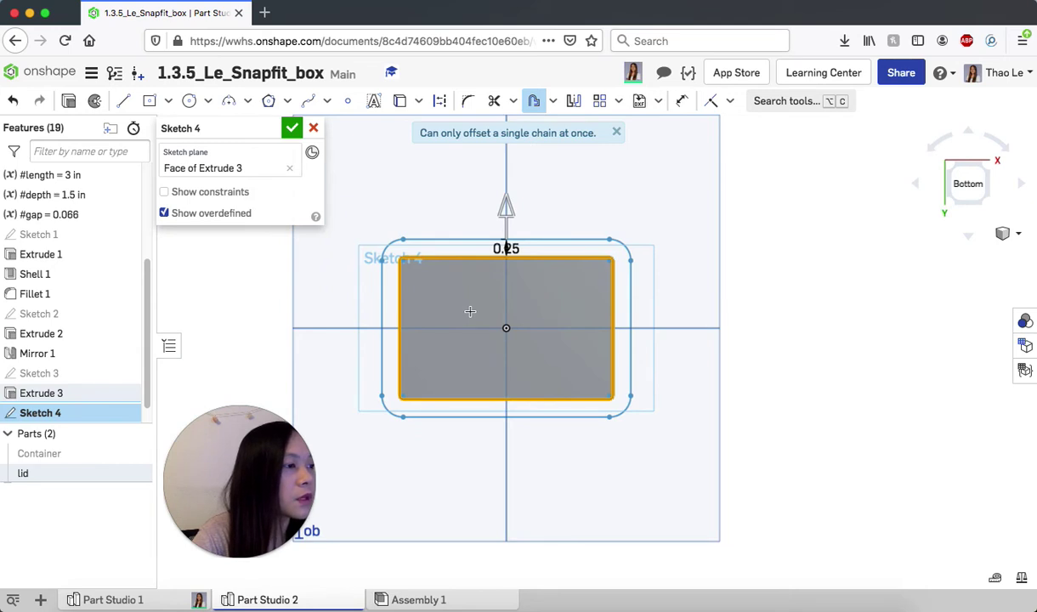
pyautogui.scroll(1, 470, 311)
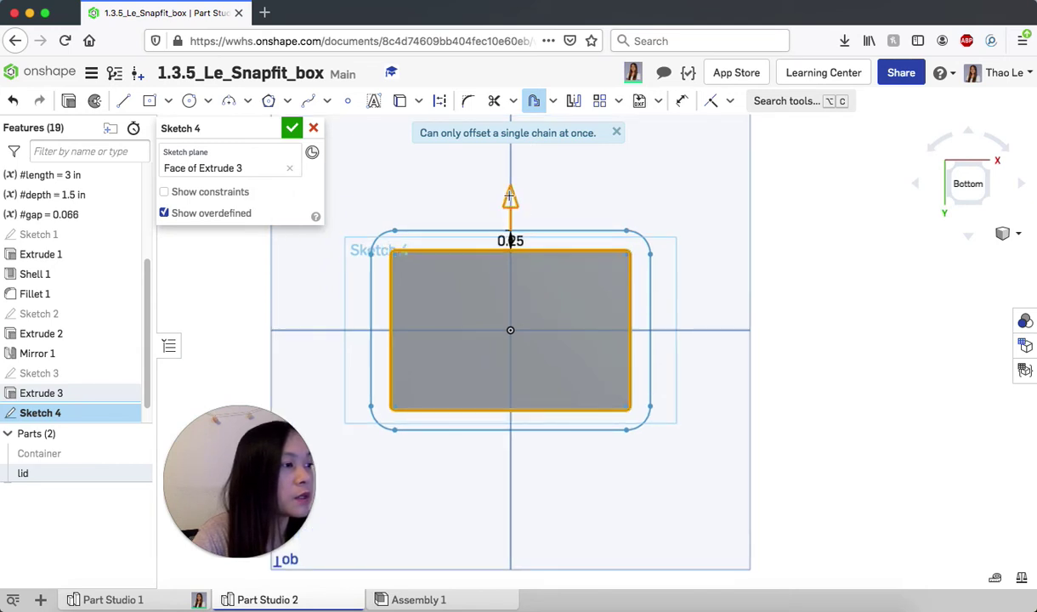
pyautogui.click(616, 134)
pyautogui.moveTo(511, 215); pyautogui.dragTo(523, 249)
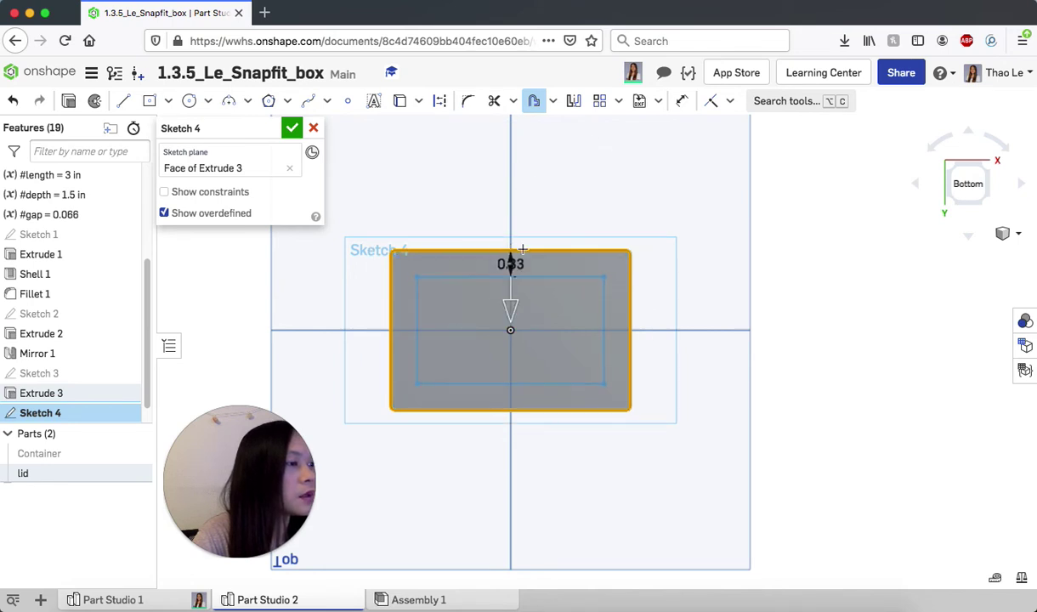
pyautogui.scroll(3, 533, 273)
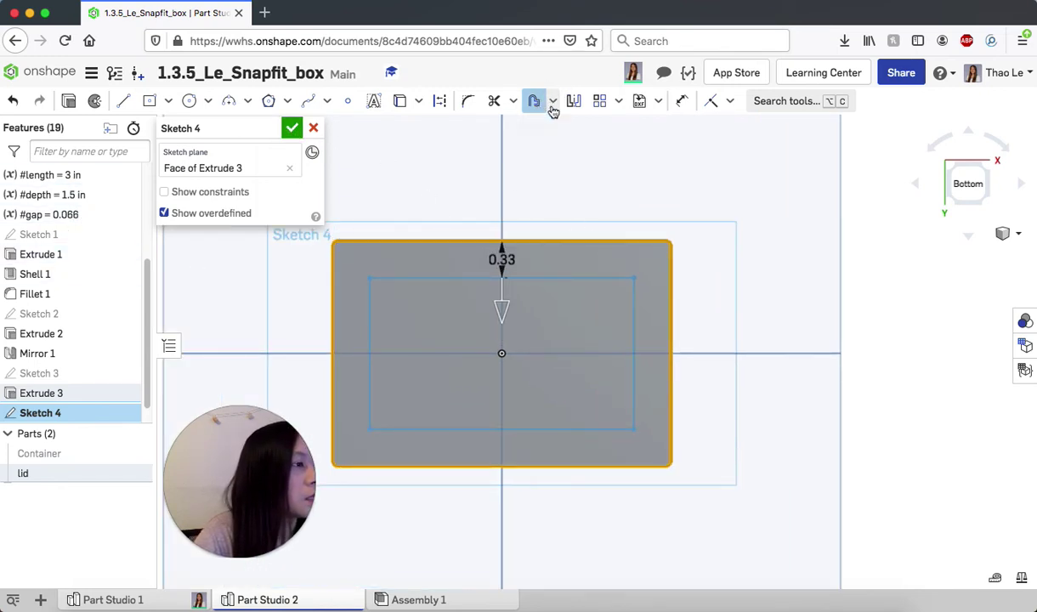
# Set the loop's offset distance to the #gap variable and finish the sketch.
pyautogui.click(682, 102)
pyautogui.press('d')
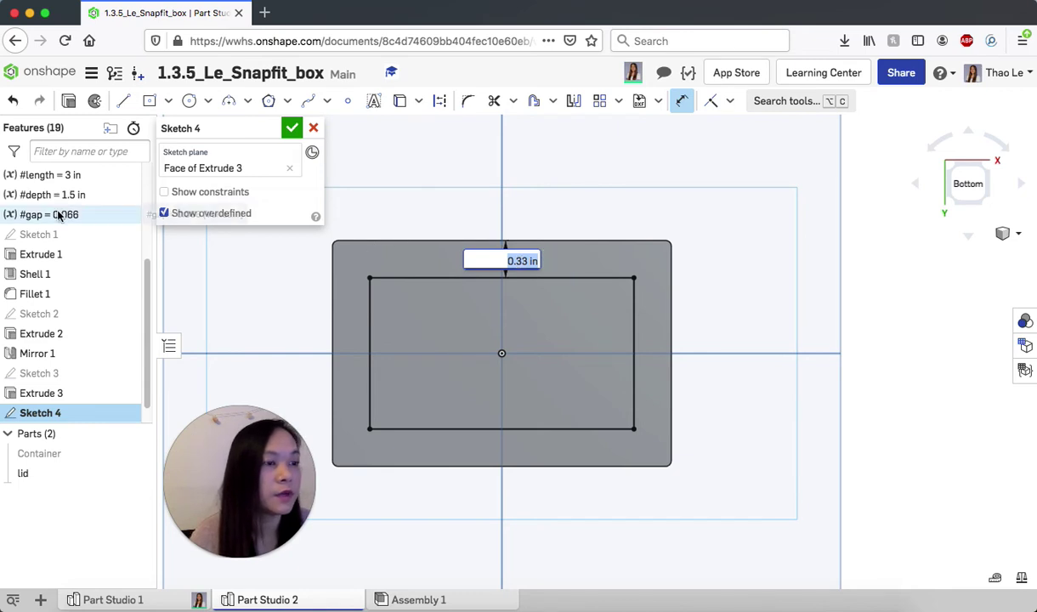
pyautogui.write('gap')
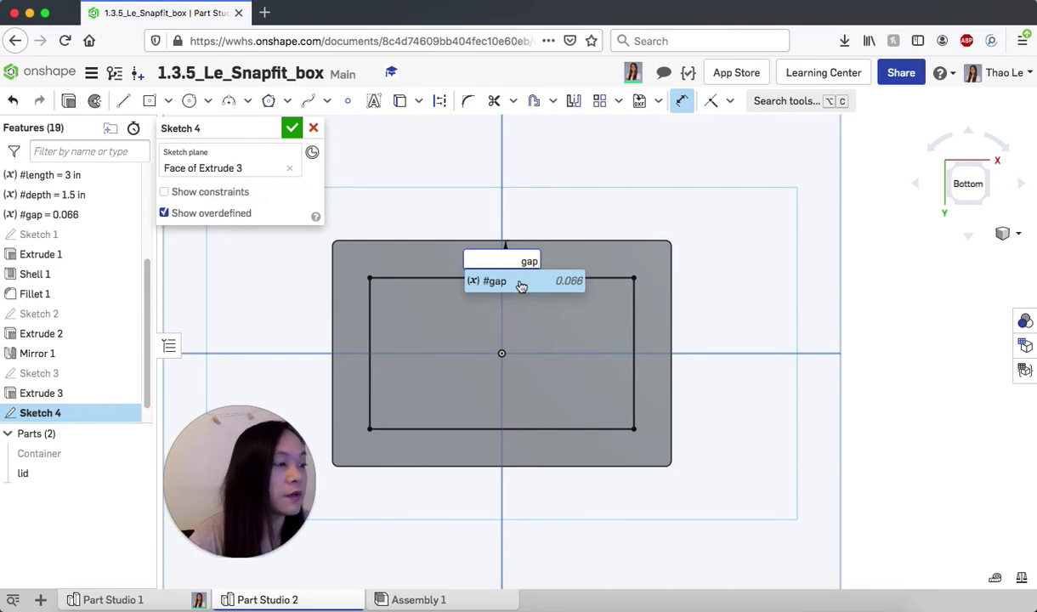
pyautogui.click(519, 281)
pyautogui.press('Return')
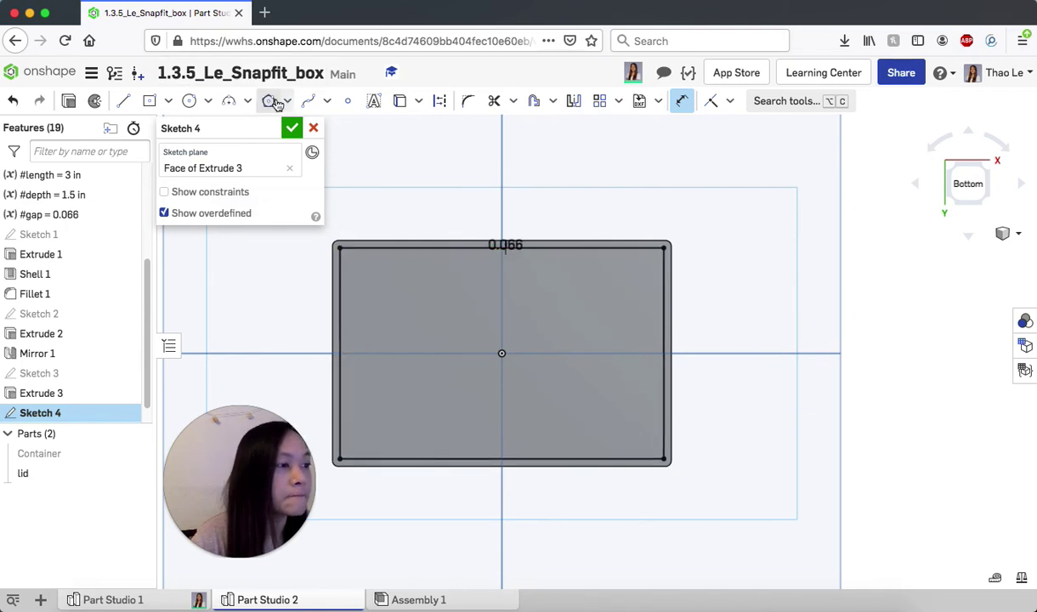
pyautogui.click(291, 130)
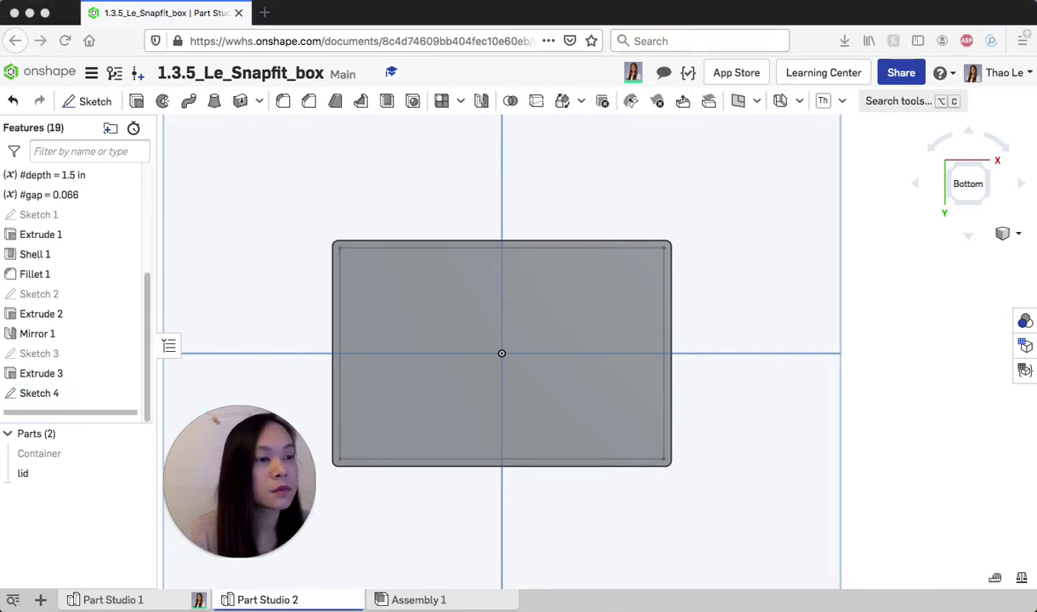
# Extrude the region inside the offset loop by #shell*1.5, adding it to the lid as the lip.
pyautogui.click(136, 103)
pyautogui.click(136, 103)
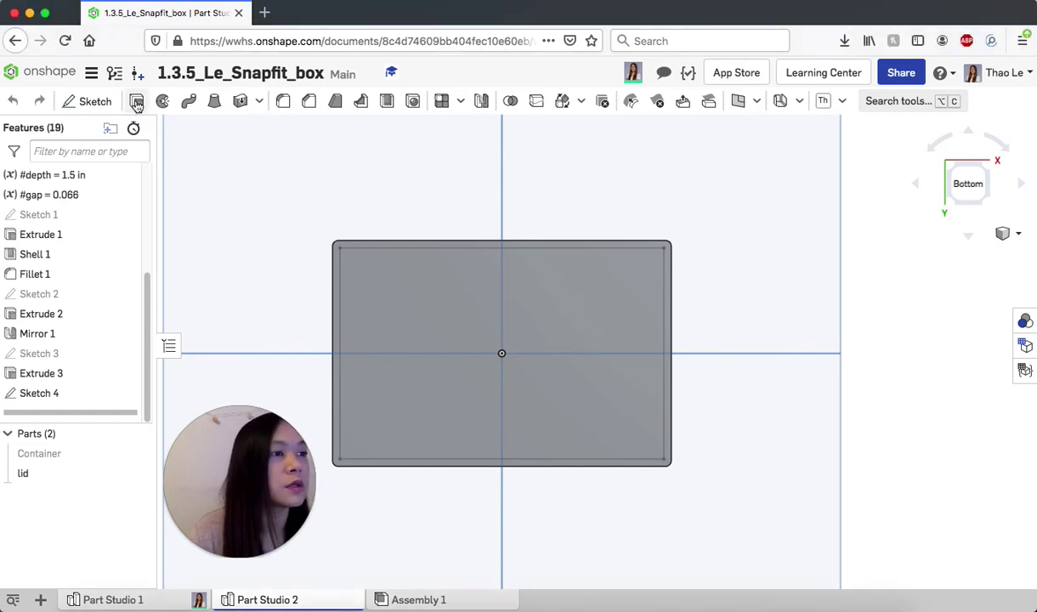
pyautogui.click(377, 304)
pyautogui.click(207, 169)
pyautogui.click(294, 253)
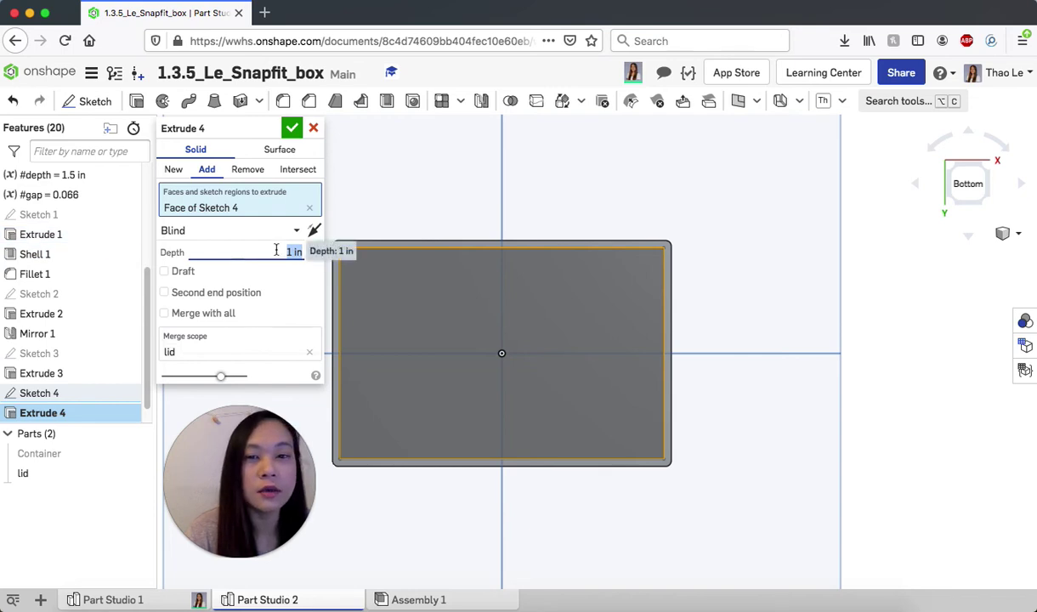
pyautogui.write('sh')
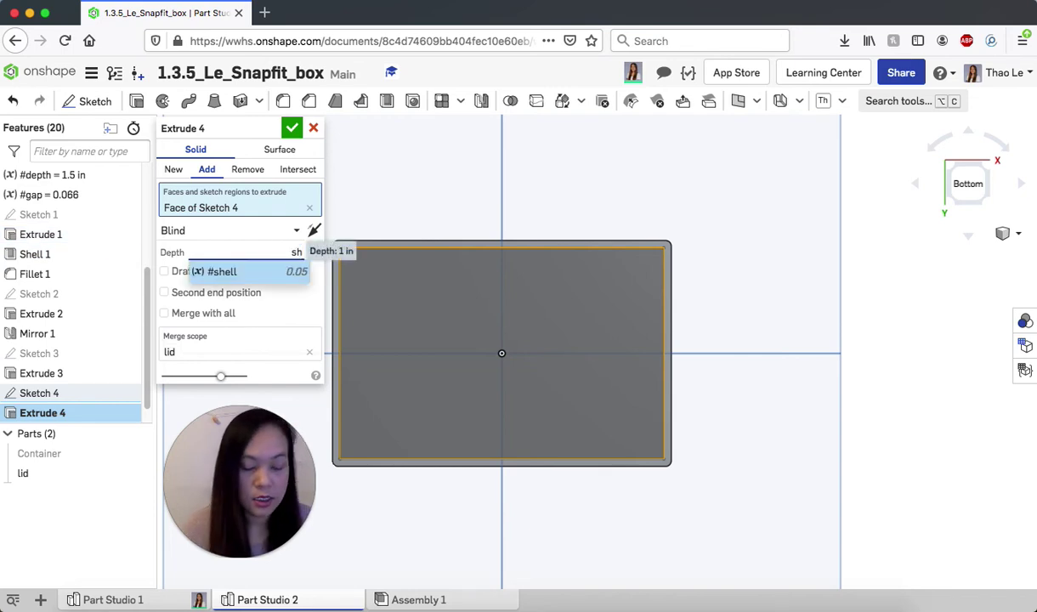
pyautogui.write('ell')
pyautogui.click(255, 272)
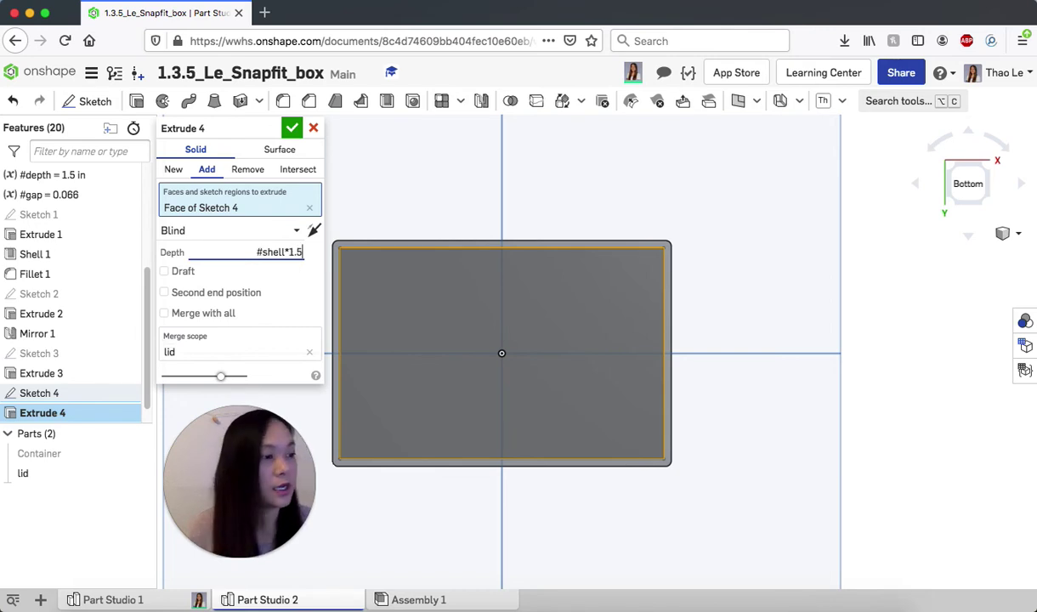
pyautogui.click(300, 131)
pyautogui.click(298, 129)
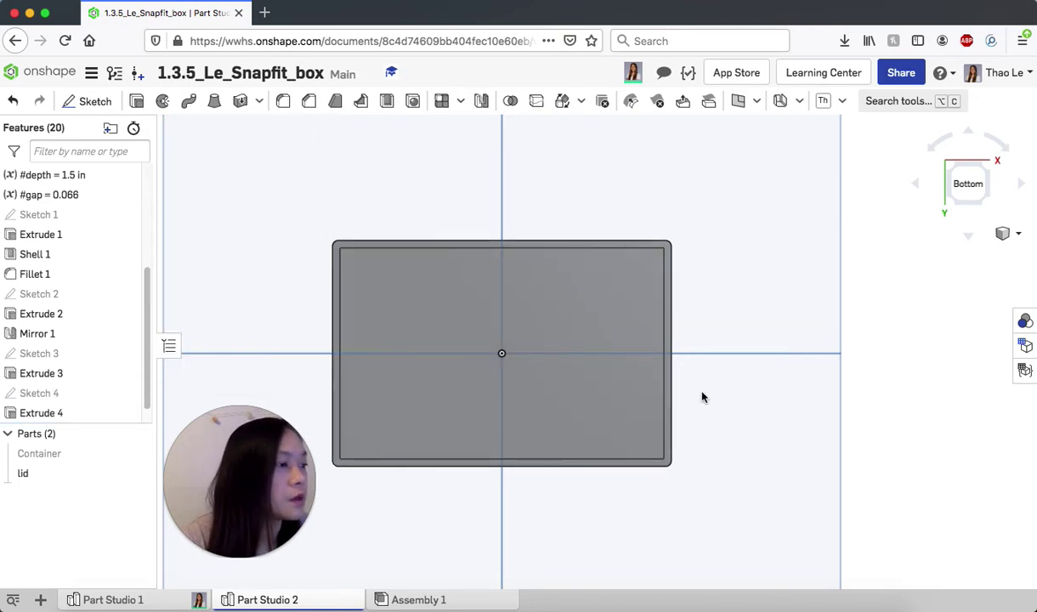
# Show the Container part again and switch to the isometric view.
pyautogui.moveTo(433, 277)
pyautogui.mouseDown(button='right')
pyautogui.moveTo(429, 244)
pyautogui.moveTo(432, 278)
pyautogui.mouseUp(button='right')
pyautogui.moveTo(681, 343); pyautogui.dragTo(661, 387, button='right')
pyautogui.click(976, 170)
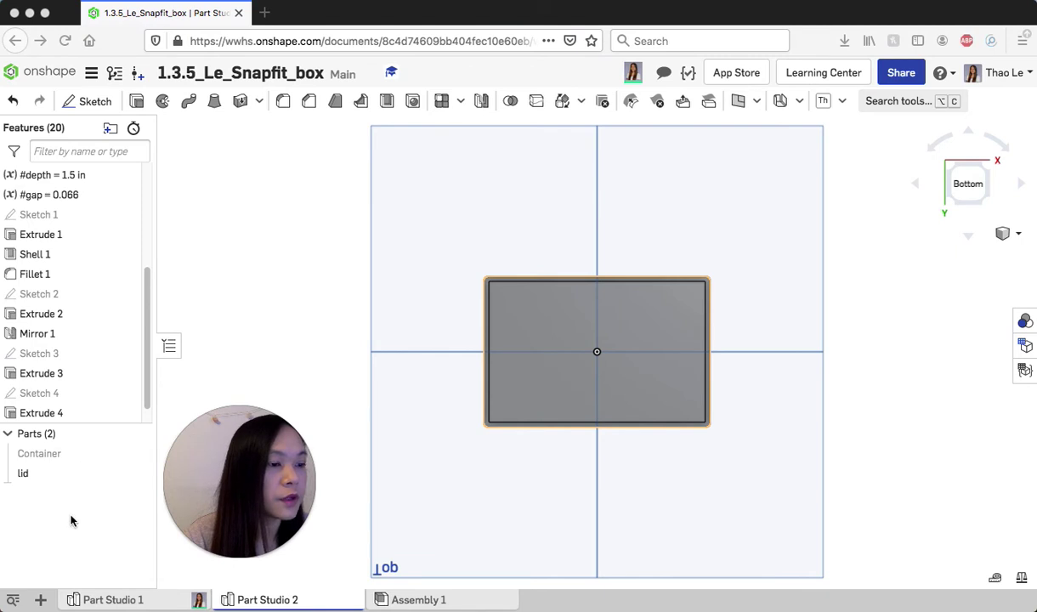
pyautogui.click(72, 516)
pyautogui.click(136, 456)
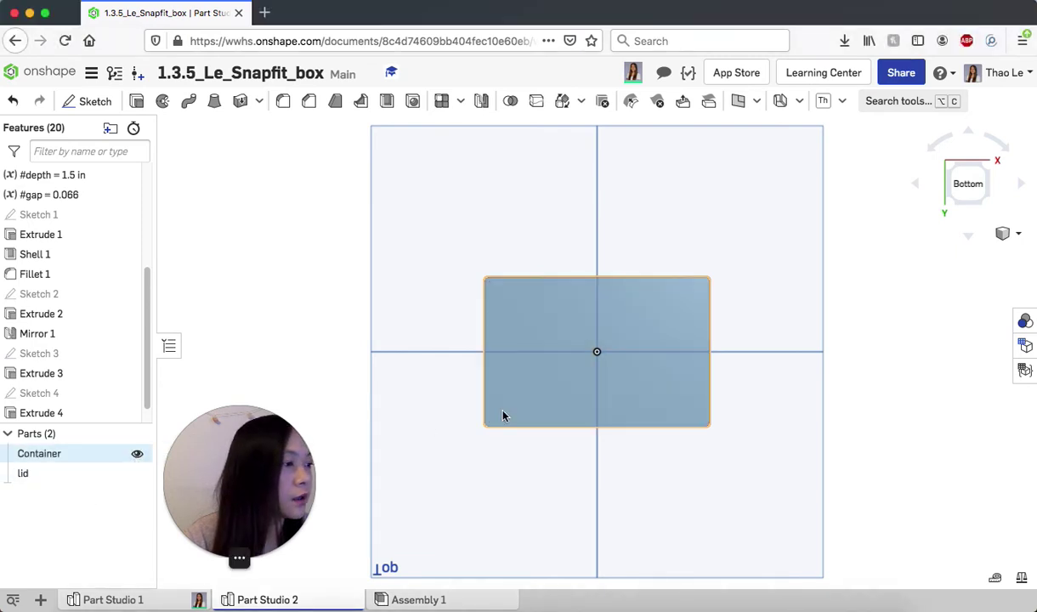
pyautogui.click(1011, 238)
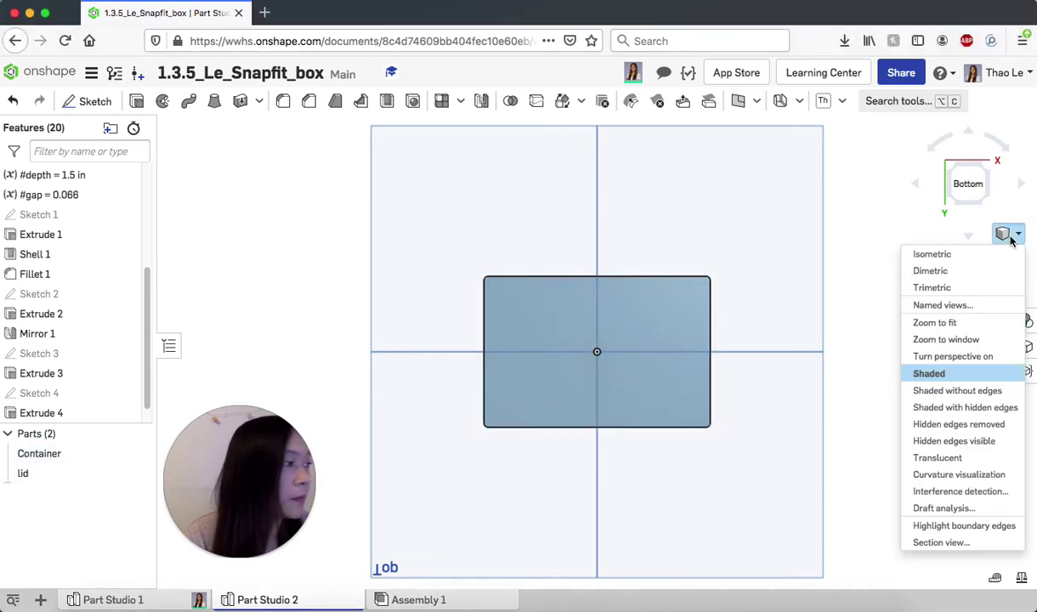
pyautogui.click(987, 255)
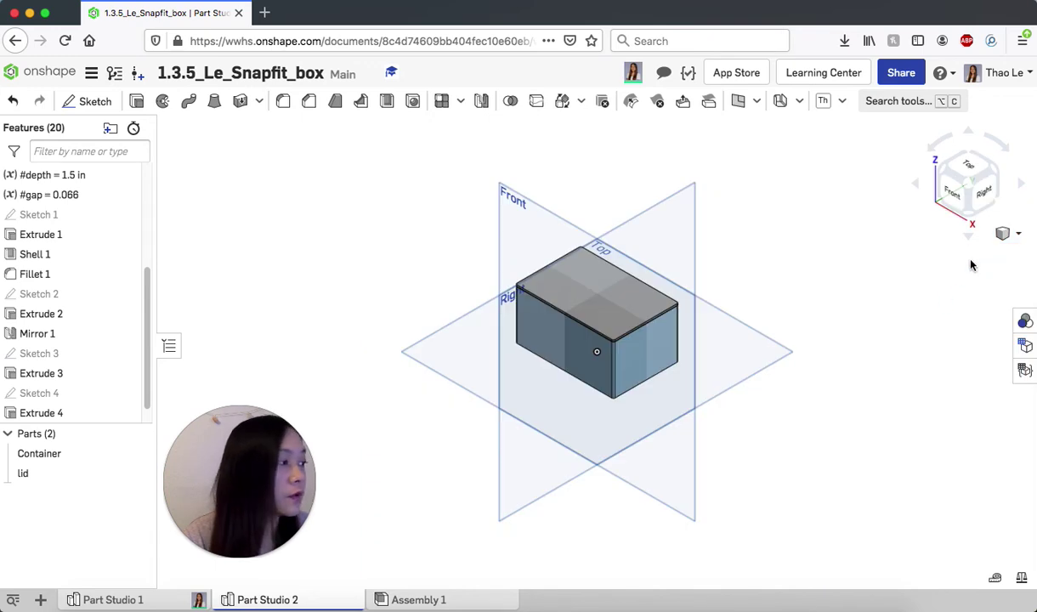
# Section the closed box with a plane offset 0.46 in across its length and a second plane offset -0.52 in from the front face.
pyautogui.click(1005, 233)
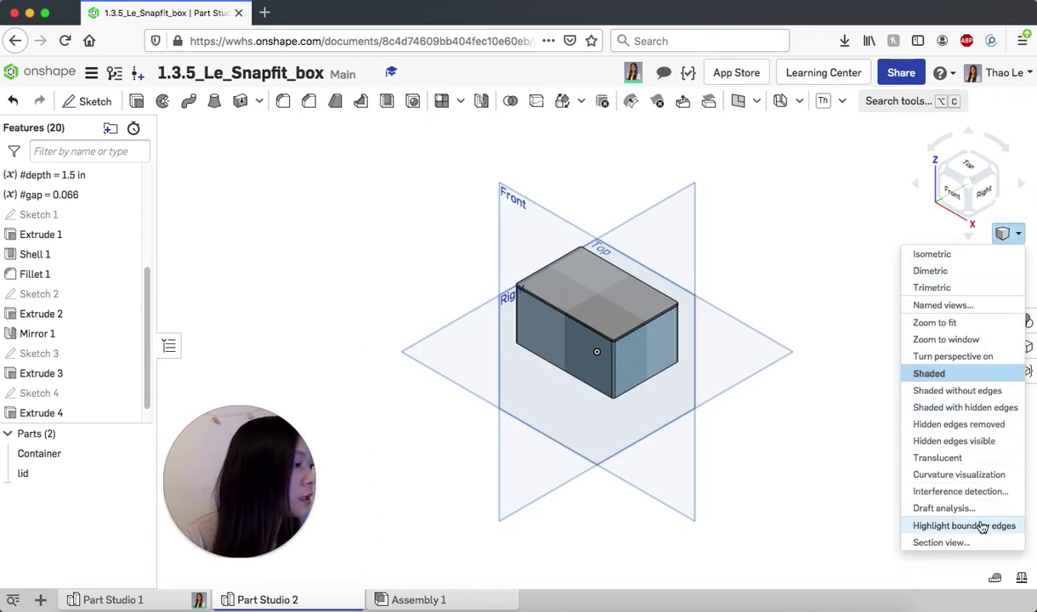
pyautogui.click(945, 542)
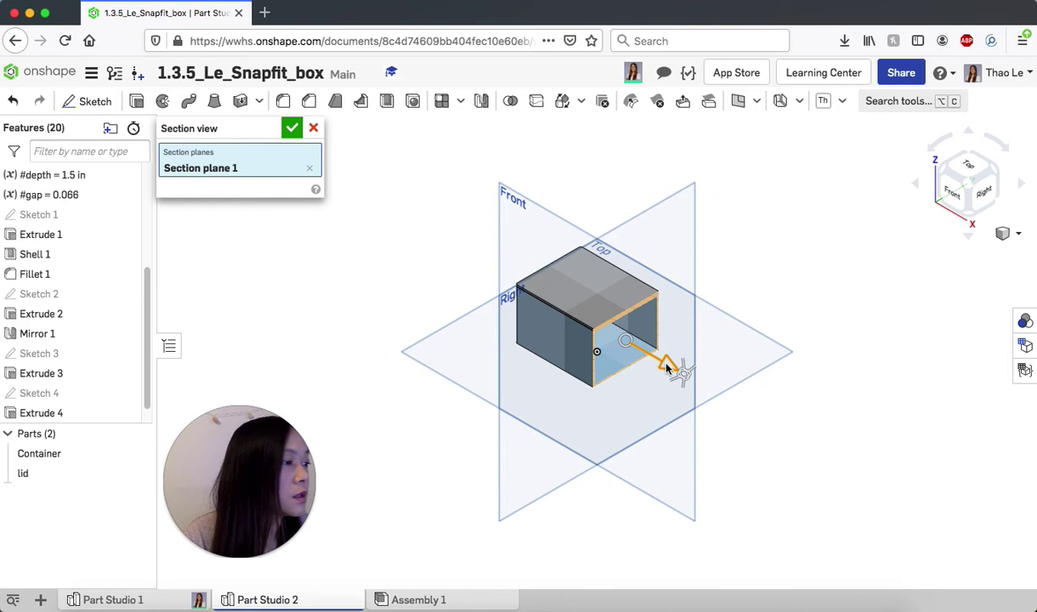
pyautogui.moveTo(676, 369)
pyautogui.mouseDown()
pyautogui.moveTo(706, 389)
pyautogui.moveTo(682, 377)
pyautogui.mouseUp()
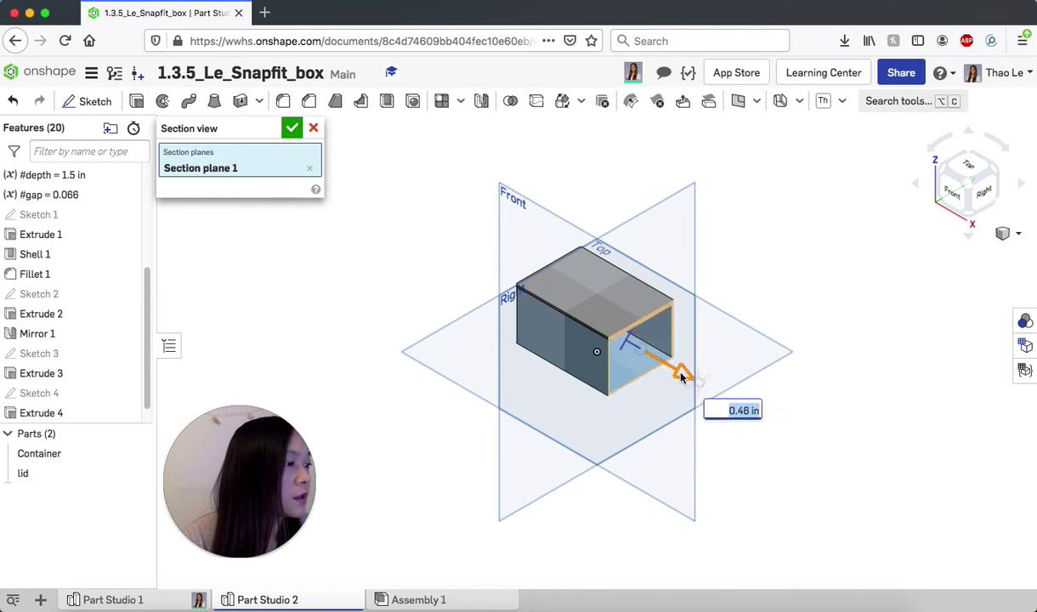
pyautogui.click(562, 356)
pyautogui.click(562, 356)
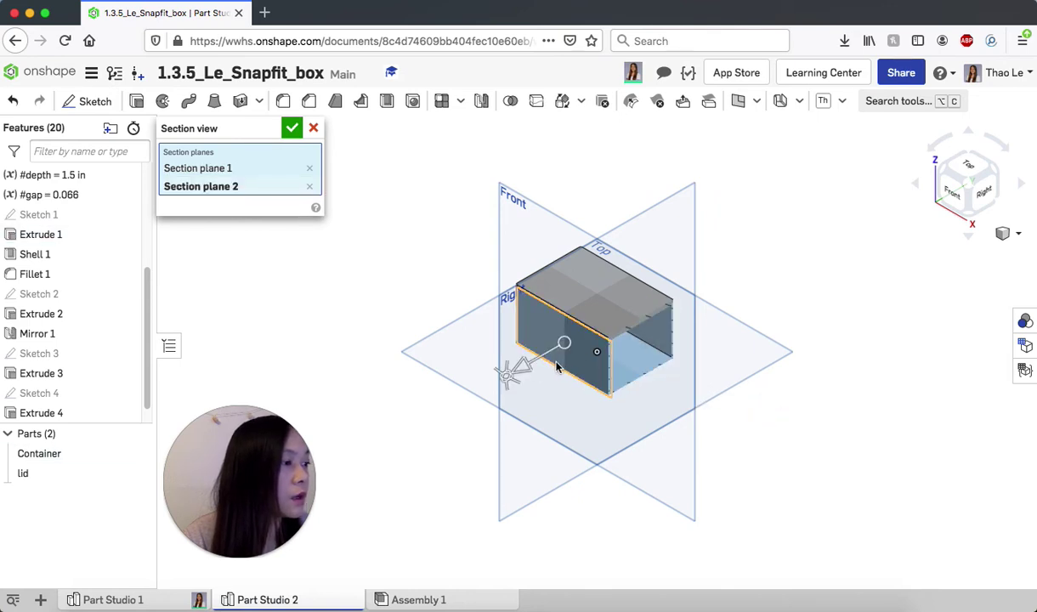
pyautogui.moveTo(515, 351); pyautogui.dragTo(545, 362)
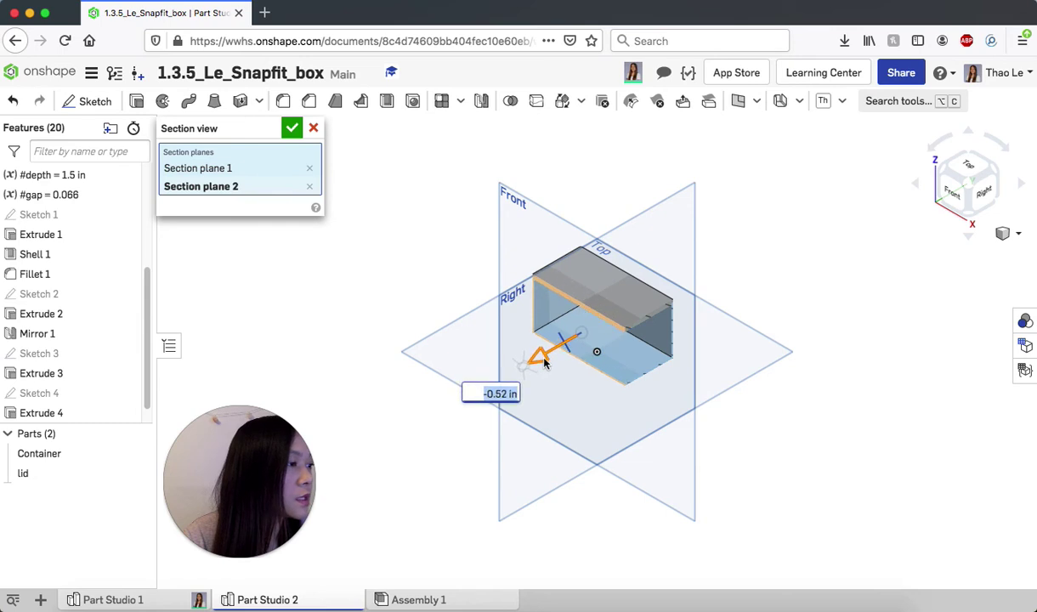
pyautogui.moveTo(671, 351); pyautogui.dragTo(725, 343, button='right')
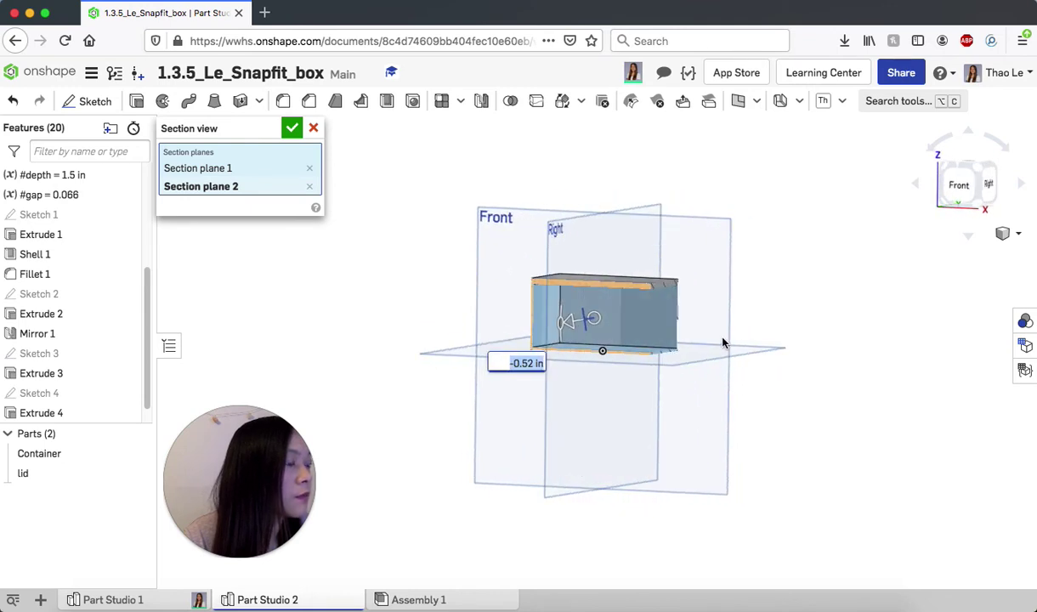
# Make the Container transparent and inspect how the lid's lip fits inside the sectioned corner.
pyautogui.rightClick(79, 456)
pyautogui.click(128, 417)
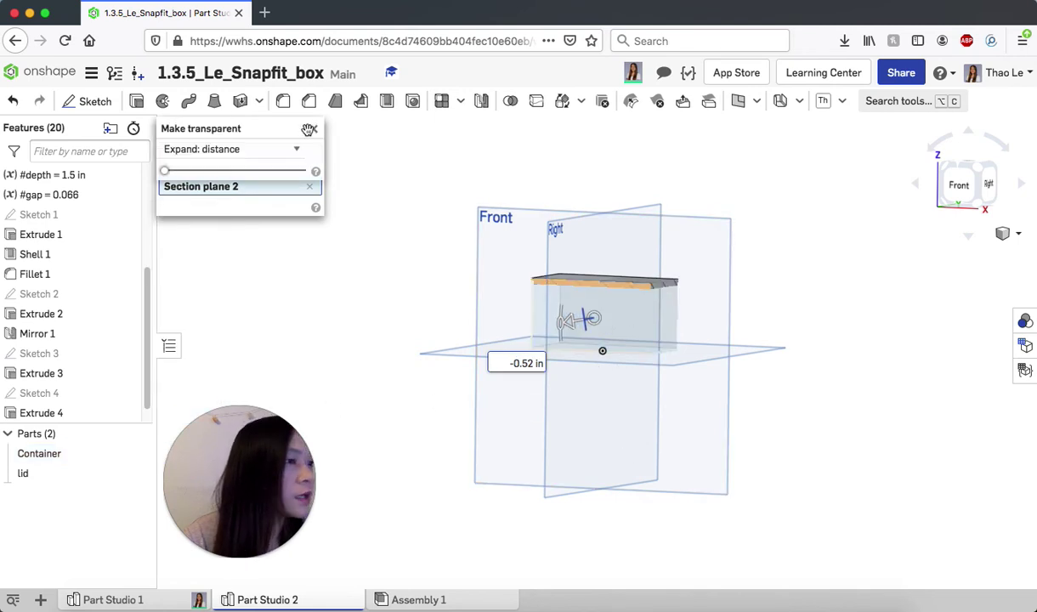
pyautogui.moveTo(625, 335); pyautogui.dragTo(452, 215, button='right')
pyautogui.scroll(5, 558, 334)
pyautogui.scroll(-5, 558, 335)
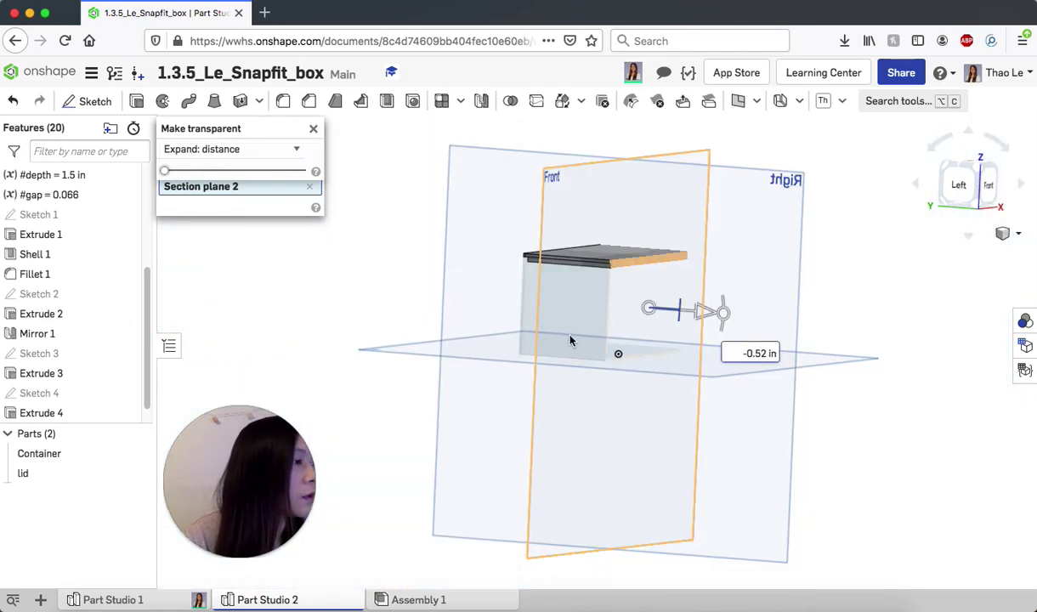
pyautogui.scroll(1, 568, 339)
pyautogui.moveTo(787, 322); pyautogui.dragTo(755, 315, button='right')
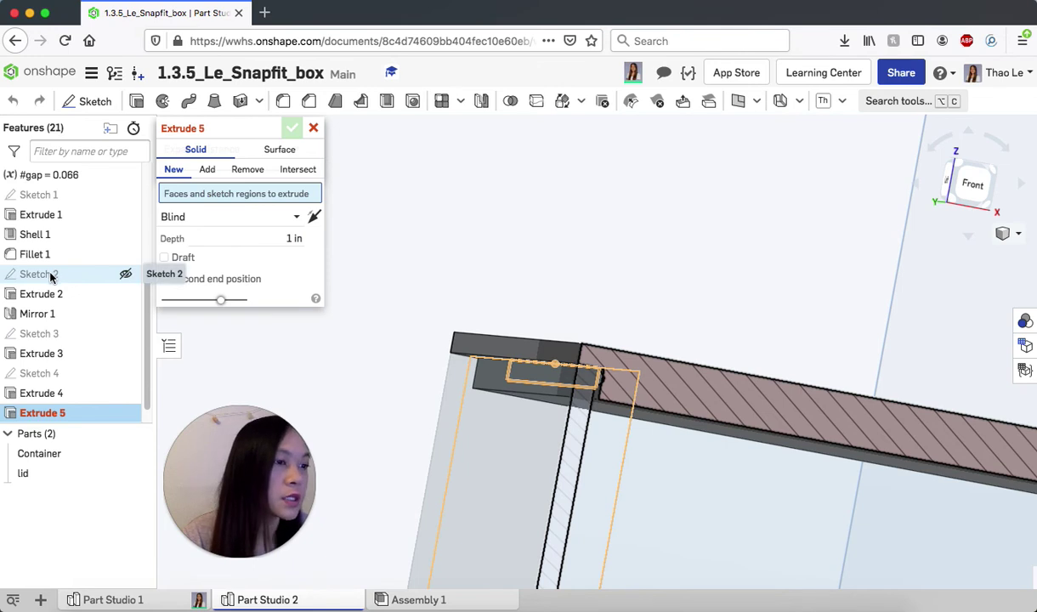
# Show Sketch 2 and set its snap profile rectangle as the region of a Remove extrude.
pyautogui.click(125, 277)
pyautogui.moveTo(626, 460)
pyautogui.mouseDown(button='right')
pyautogui.moveTo(632, 469)
pyautogui.moveTo(635, 459)
pyautogui.mouseUp(button='right')
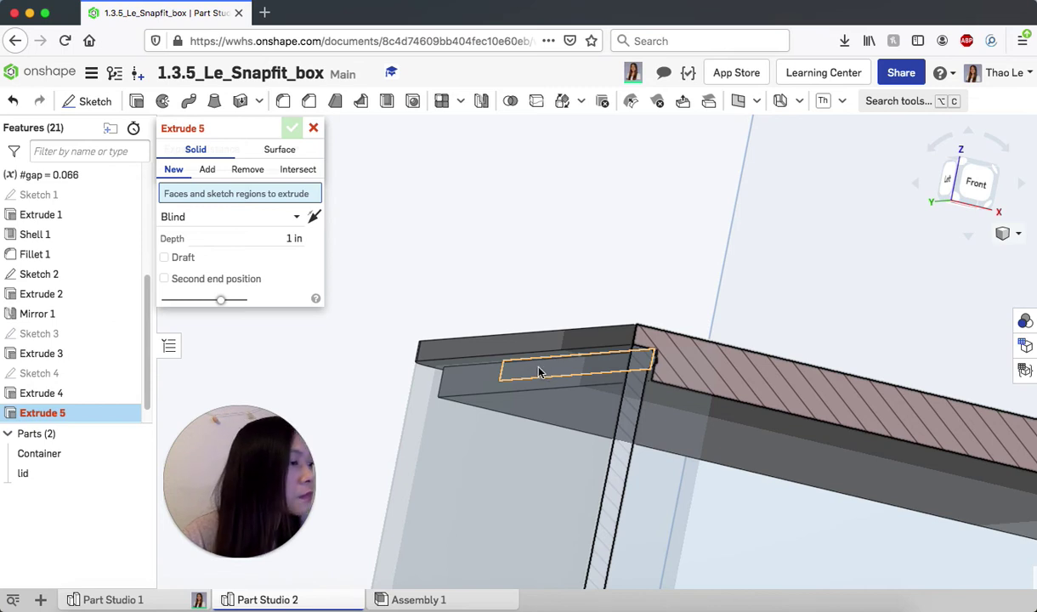
pyautogui.click(539, 373)
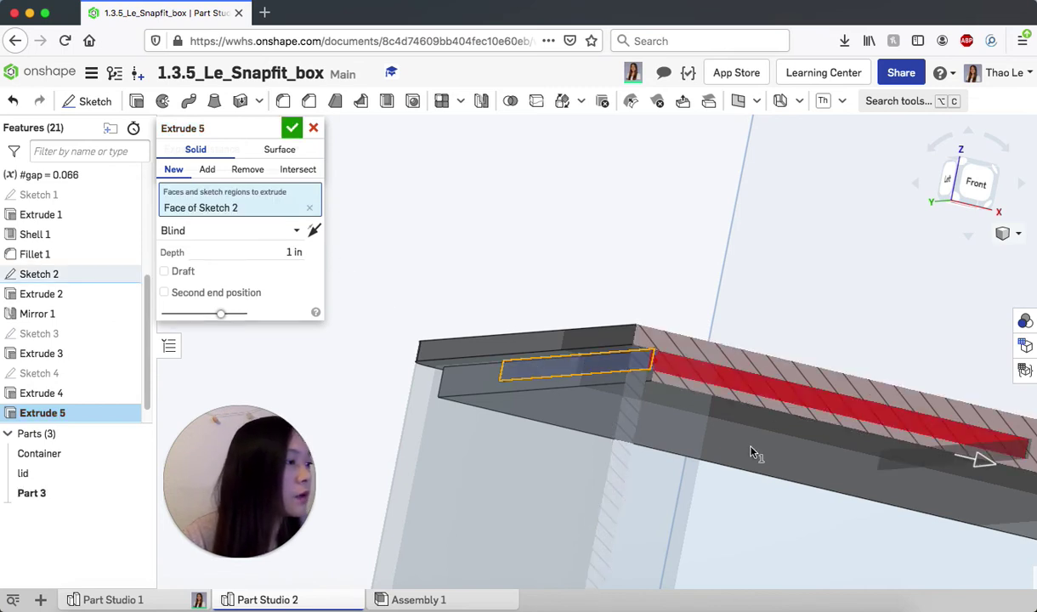
pyautogui.moveTo(729, 449); pyautogui.dragTo(724, 450, button='right')
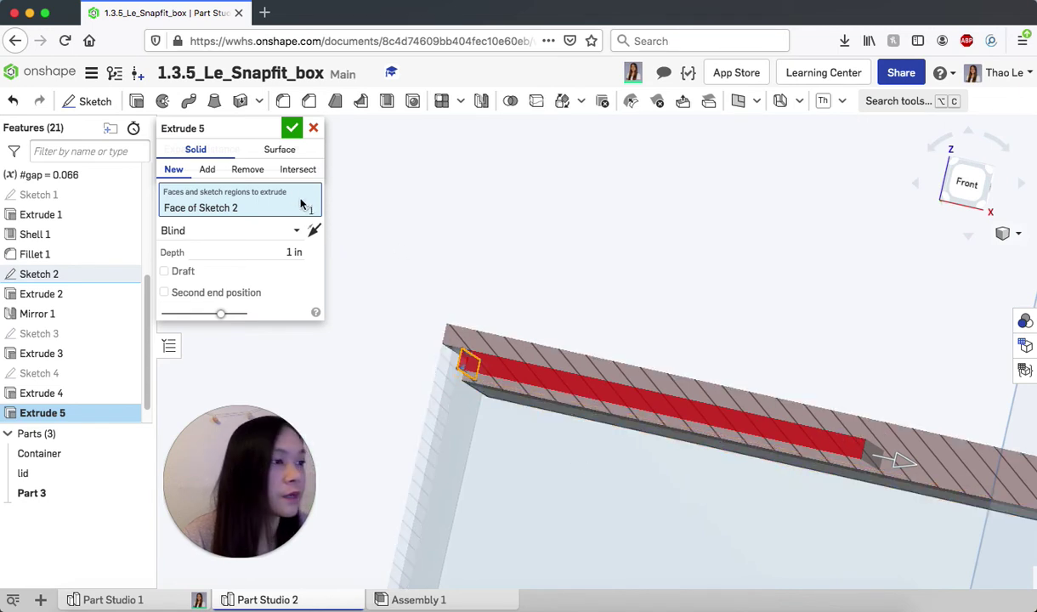
pyautogui.click(246, 170)
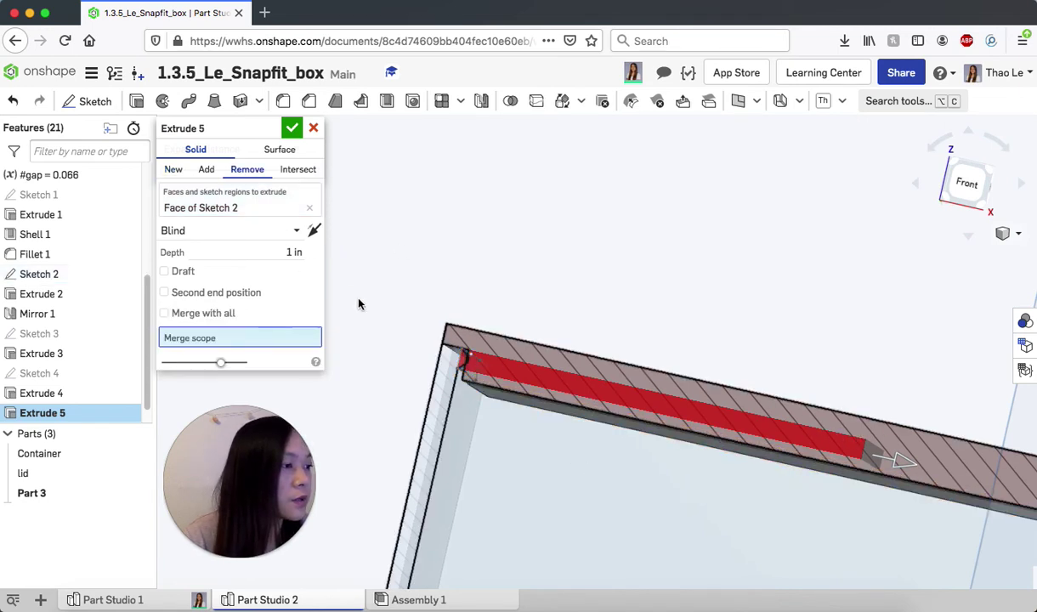
pyautogui.click(312, 232)
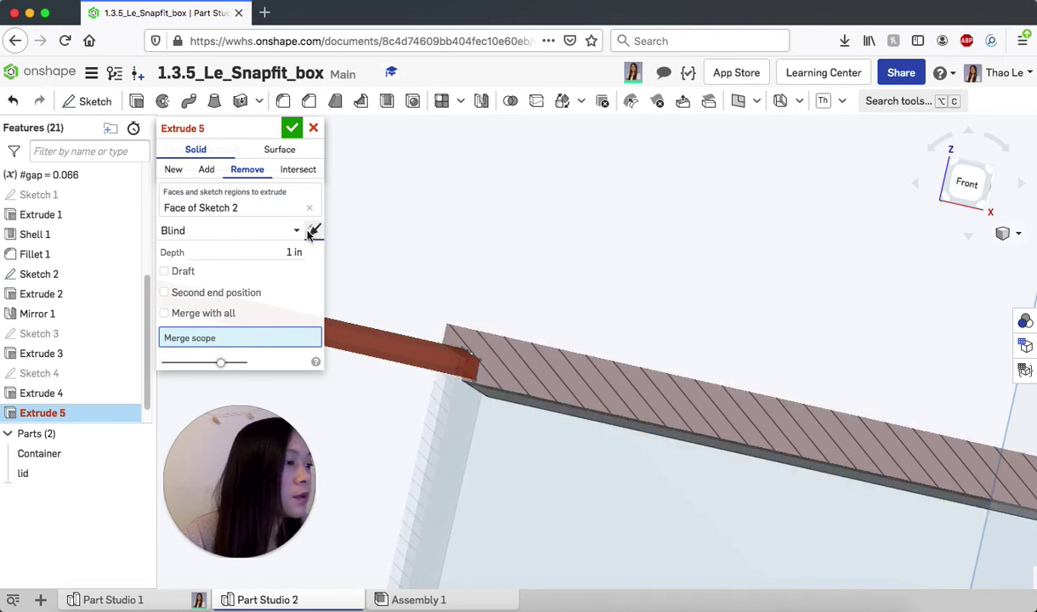
pyautogui.rightClick(499, 418)
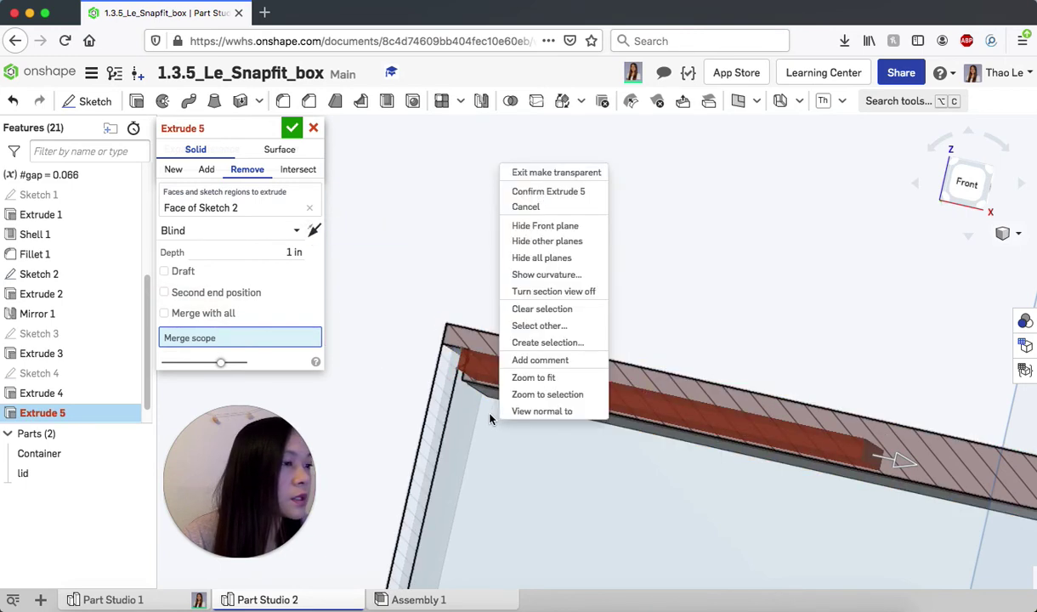
# Add a 45 deg draft to the snap groove cut, reversed so that the cut tapers inward.
pyautogui.click(290, 252)
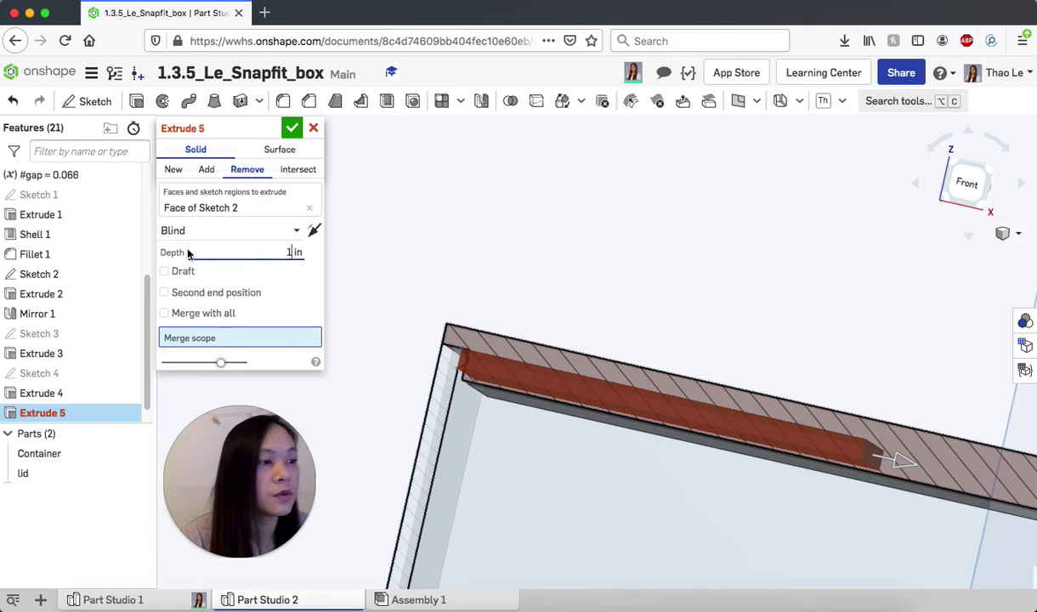
pyautogui.click(175, 270)
pyautogui.click(280, 271)
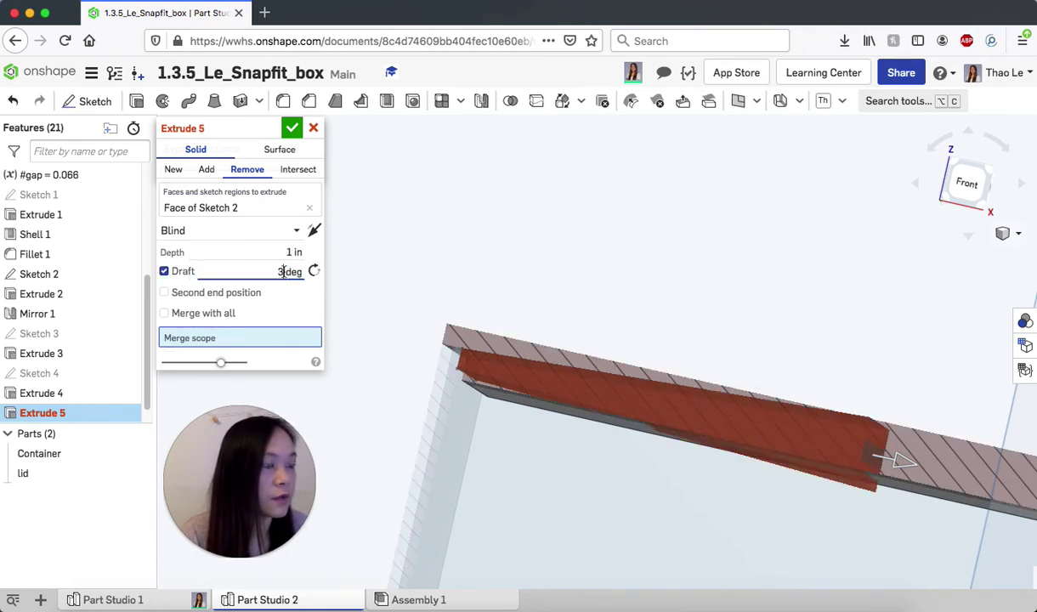
pyautogui.click(294, 253)
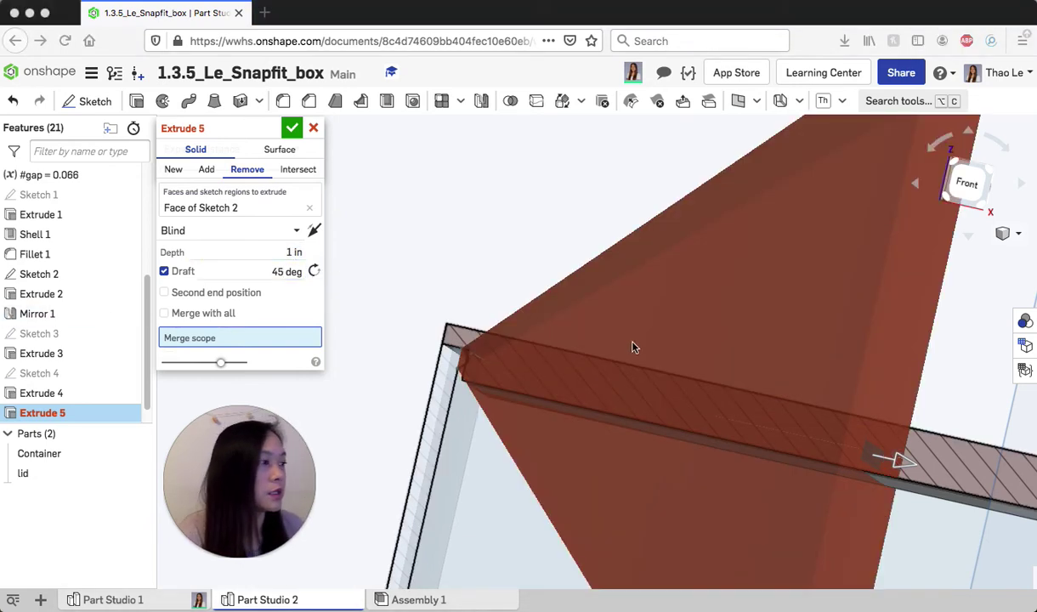
pyautogui.click(316, 270)
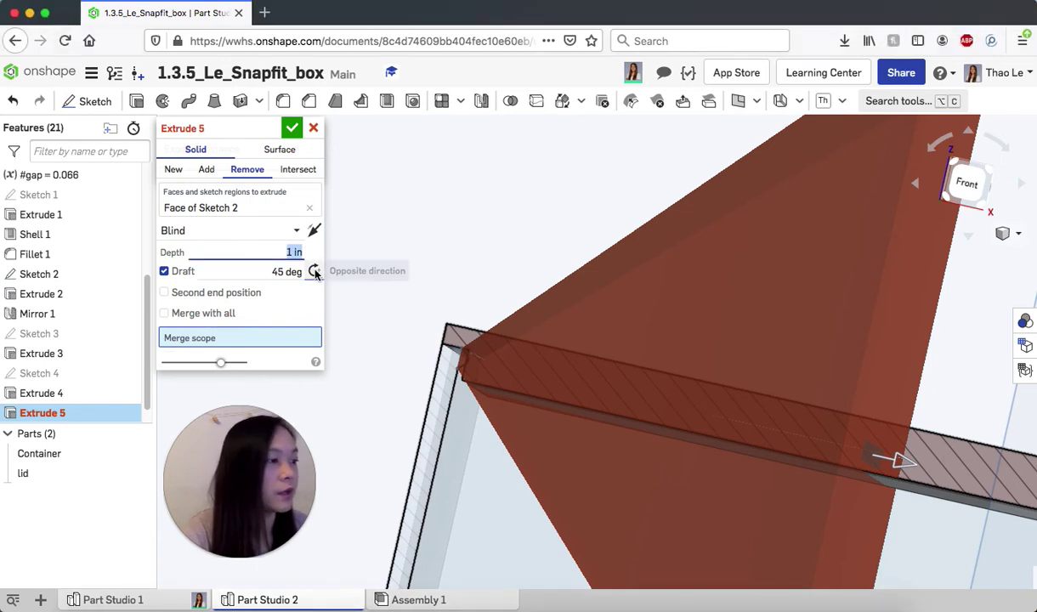
pyautogui.click(316, 270)
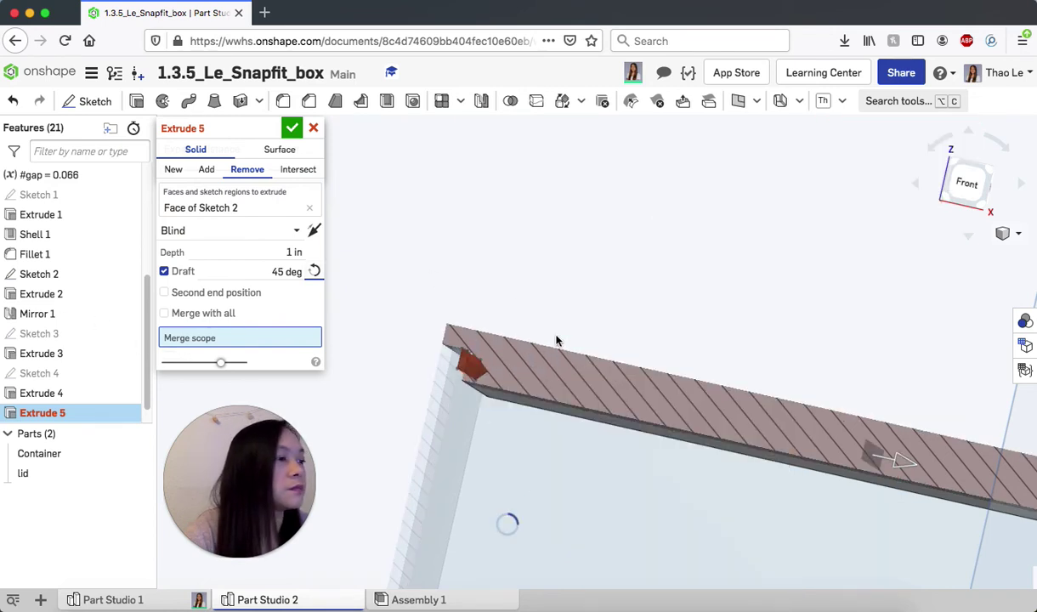
# Set the groove cut's depth to #gap*2 and accept the extrude.
pyautogui.click(259, 252)
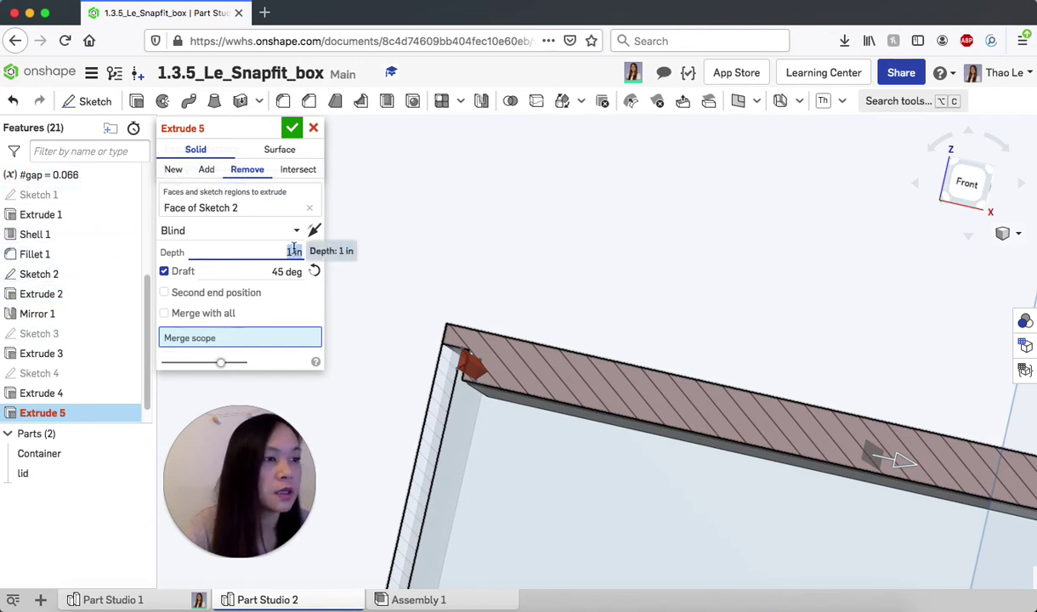
pyautogui.write('gap')
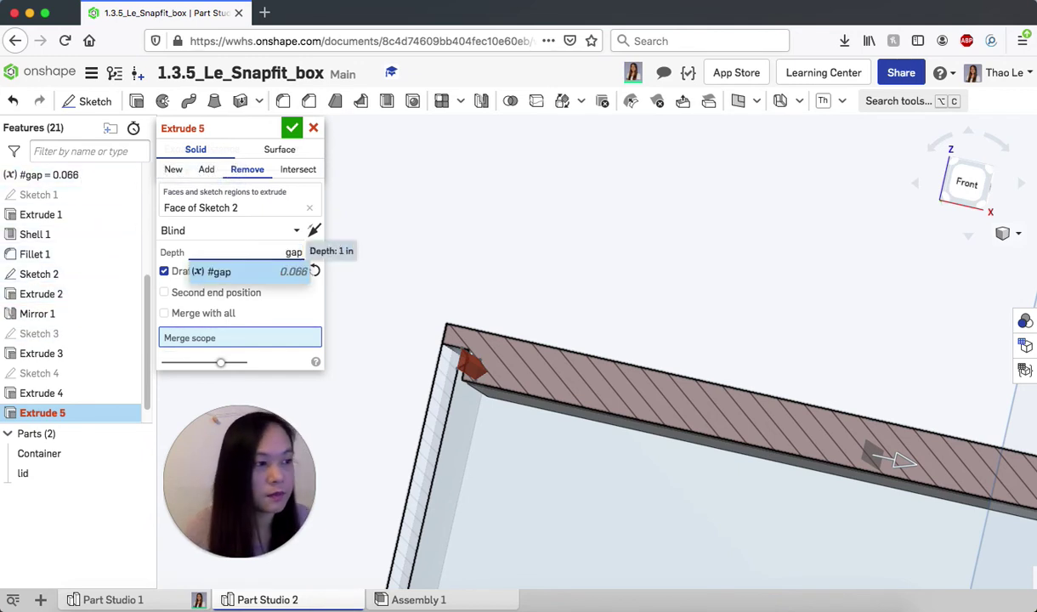
pyautogui.click(259, 270)
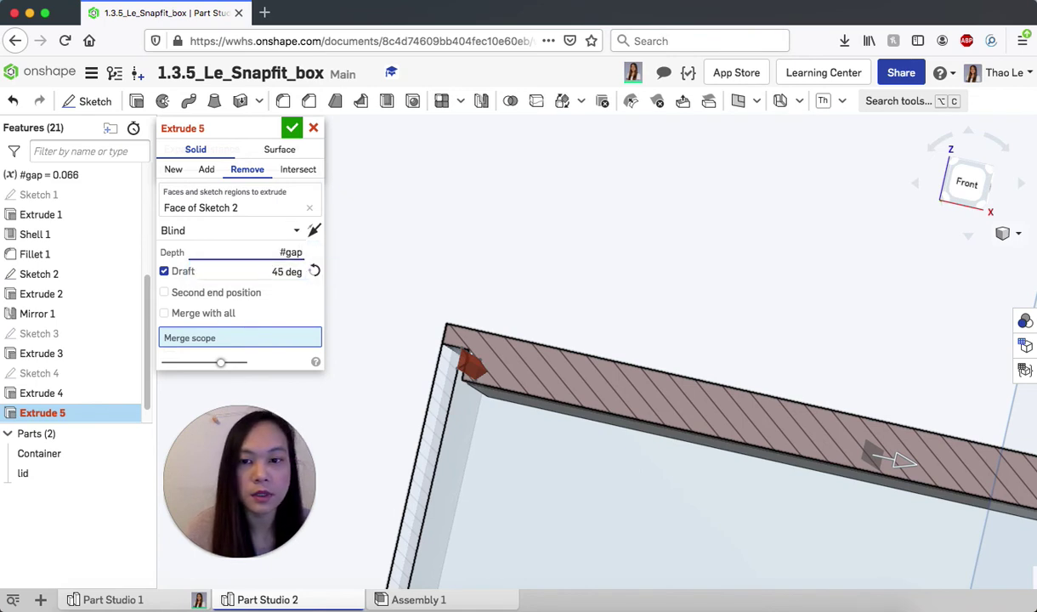
pyautogui.click(289, 255)
pyautogui.click(295, 253)
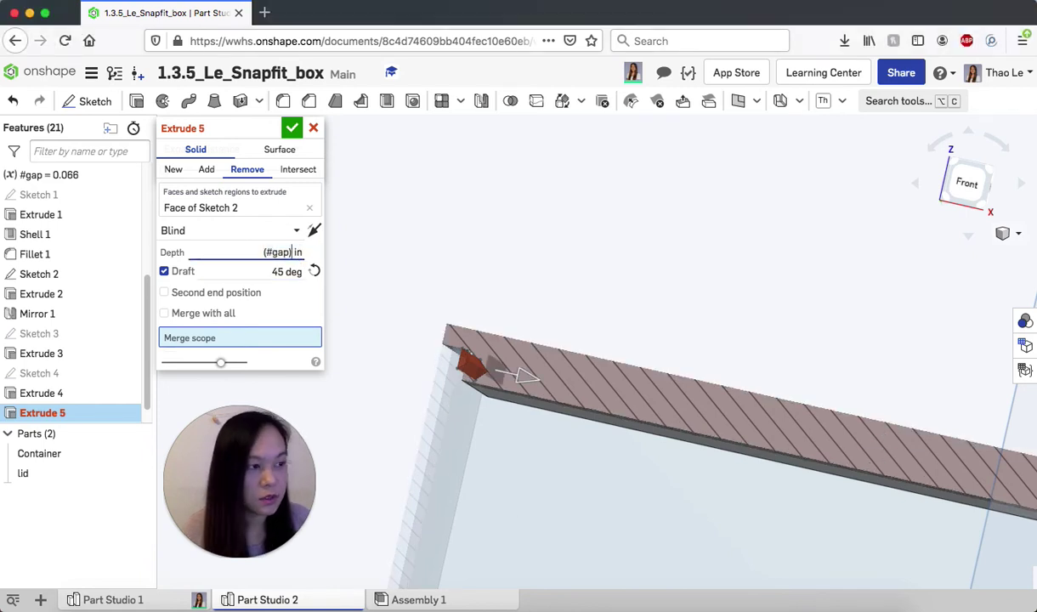
pyautogui.write('ga')
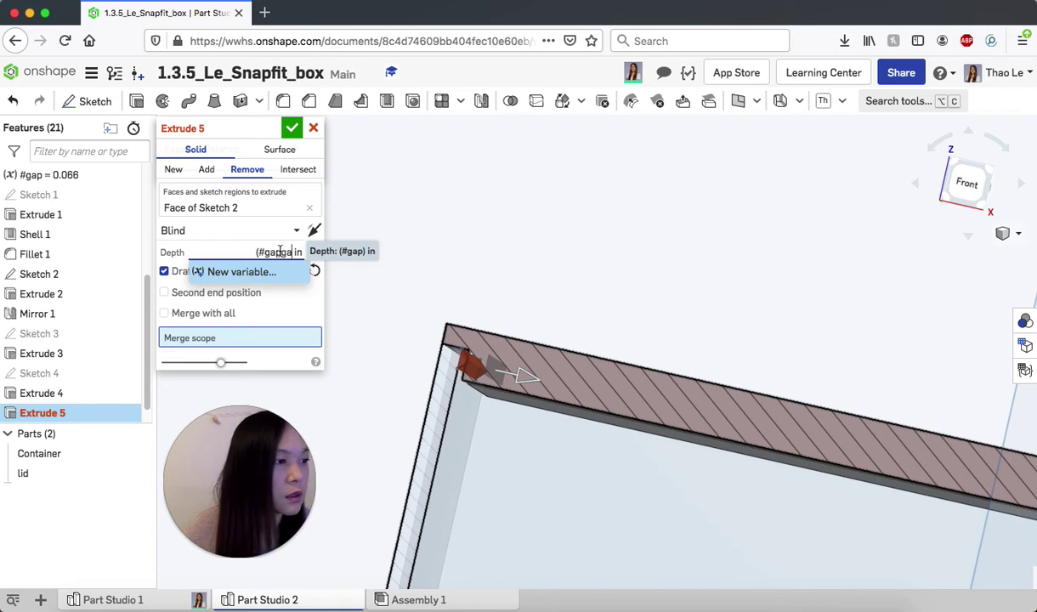
pyautogui.press('super+a')
pyautogui.write('ga')
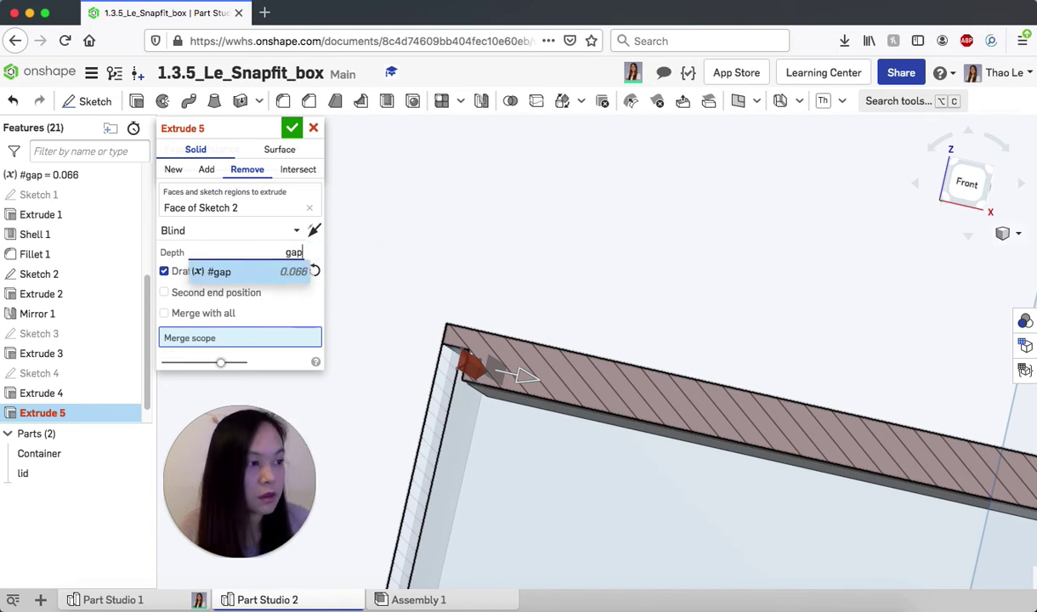
pyautogui.click(257, 272)
pyautogui.write('*2')
pyautogui.press('Return')
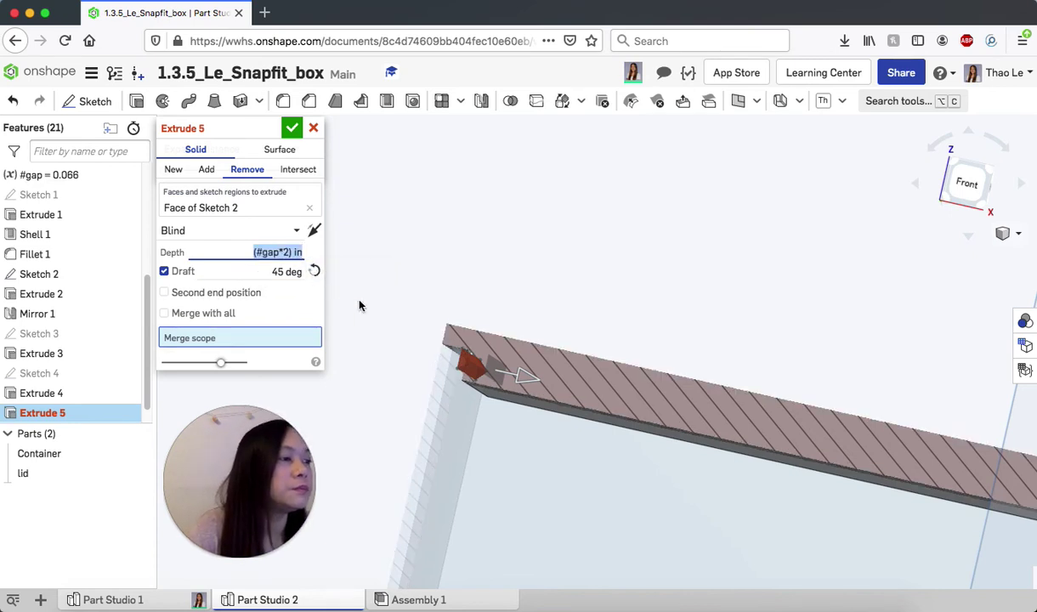
pyautogui.click(287, 132)
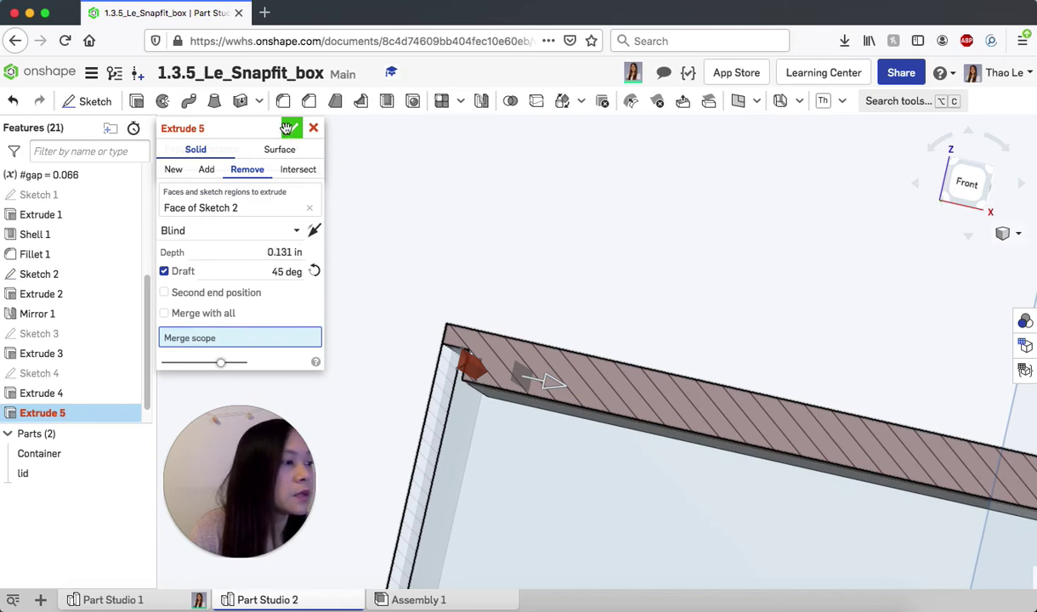
# Edit Extrude 5 to use the lid as its merge scope, cutting the snap groove into the lip.
pyautogui.moveTo(536, 448)
pyautogui.mouseDown(button='right')
pyautogui.moveTo(528, 425)
pyautogui.moveTo(538, 427)
pyautogui.moveTo(474, 417)
pyautogui.moveTo(485, 421)
pyautogui.mouseUp(button='right')
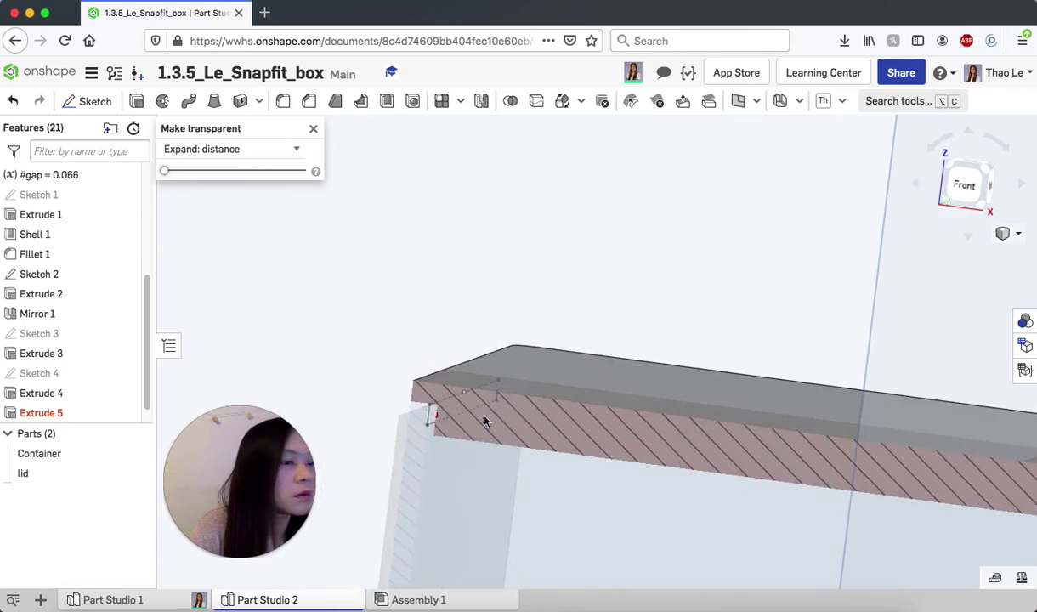
pyautogui.doubleClick(51, 414)
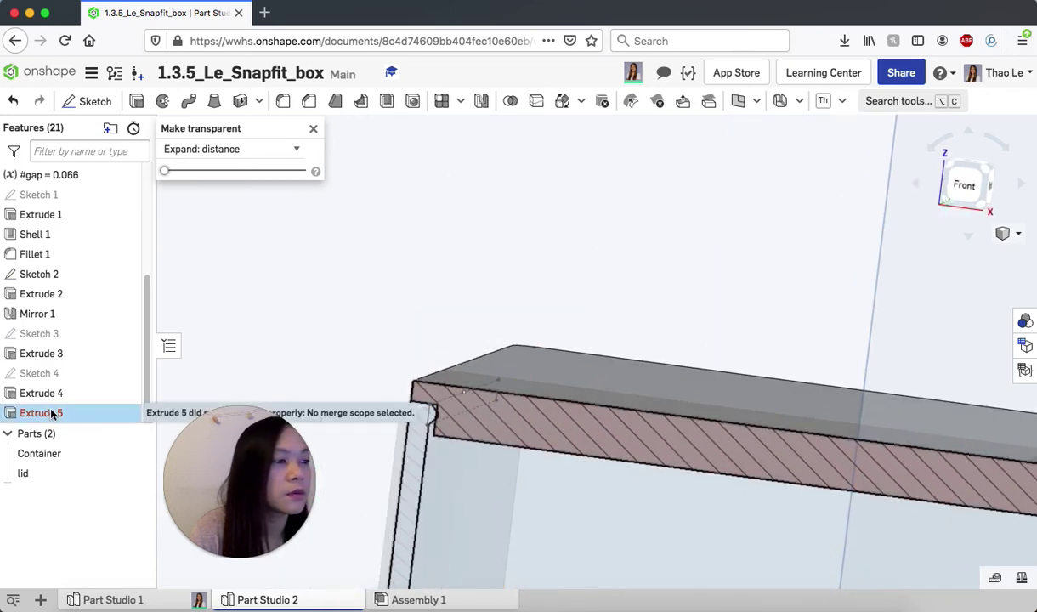
pyautogui.click(53, 414)
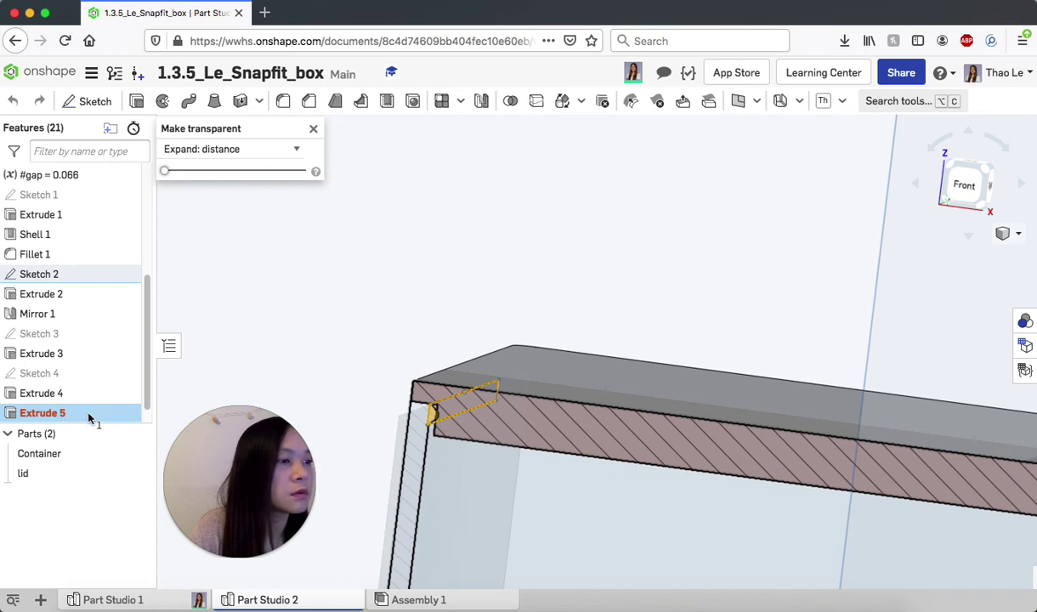
pyautogui.doubleClick(89, 415)
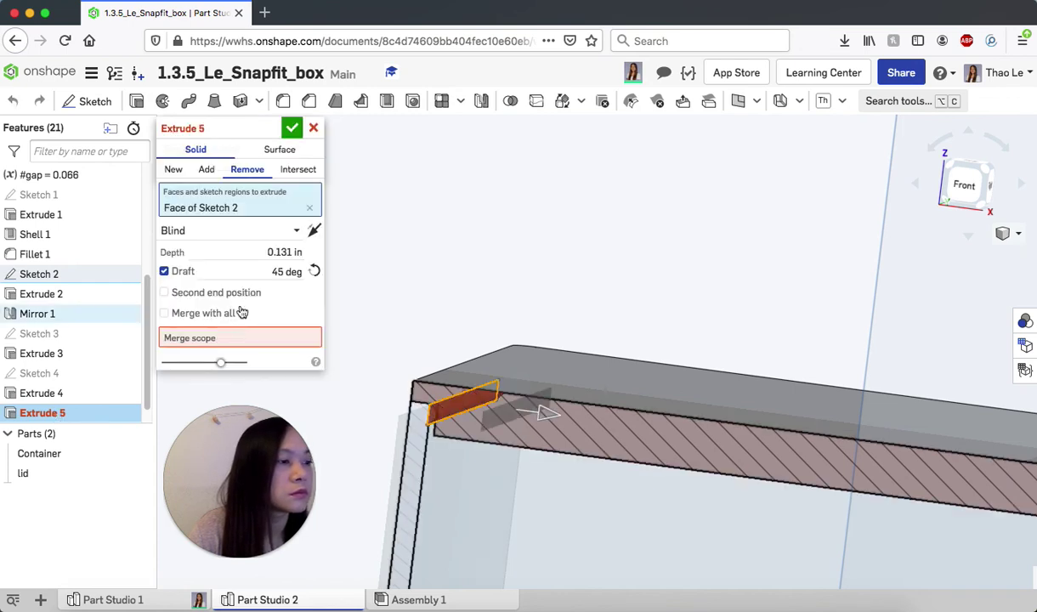
pyautogui.click(206, 338)
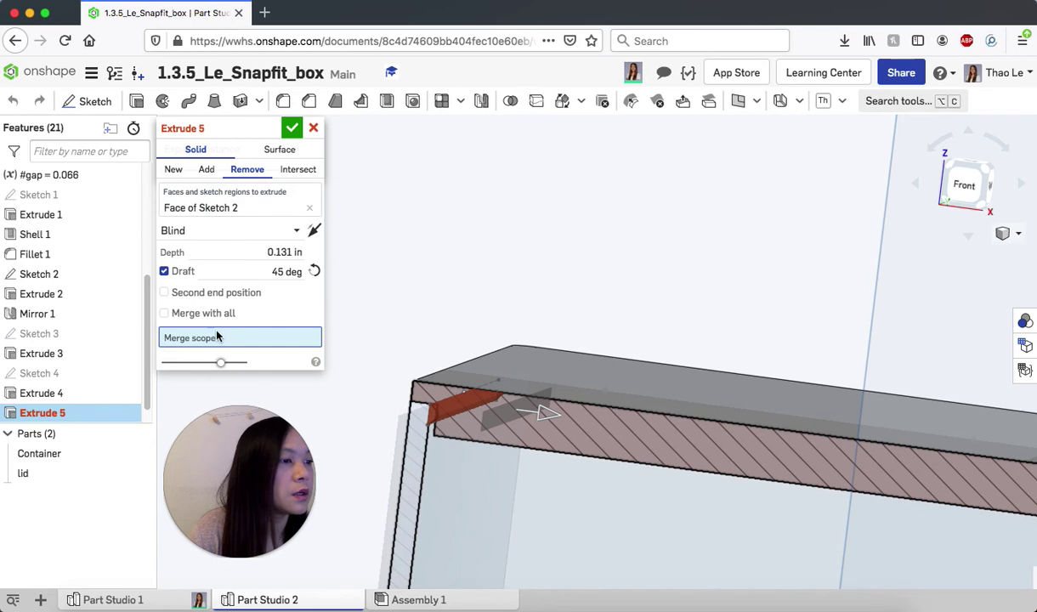
pyautogui.click(24, 476)
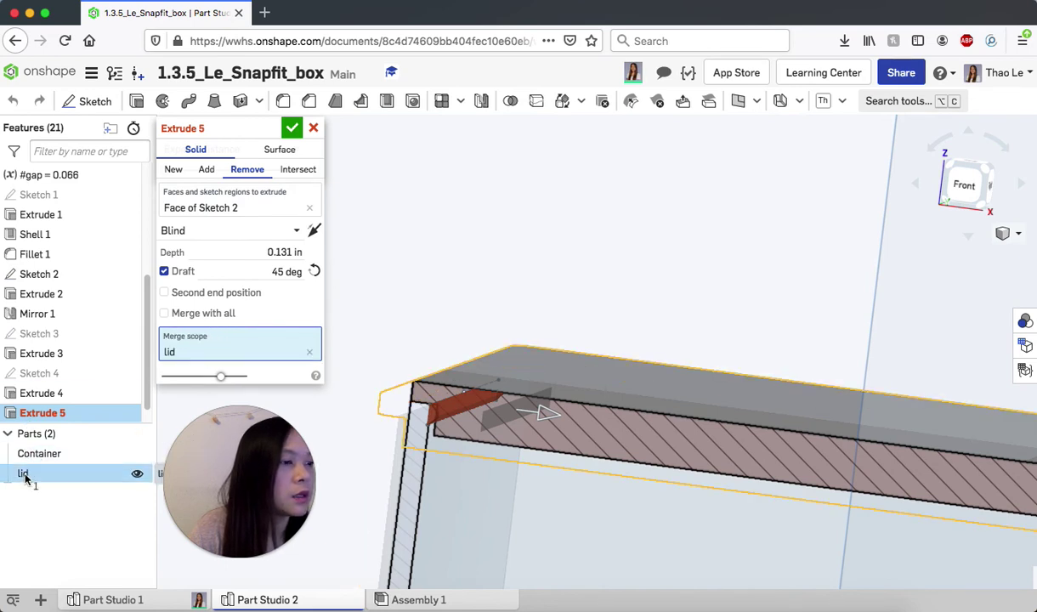
pyautogui.click(292, 128)
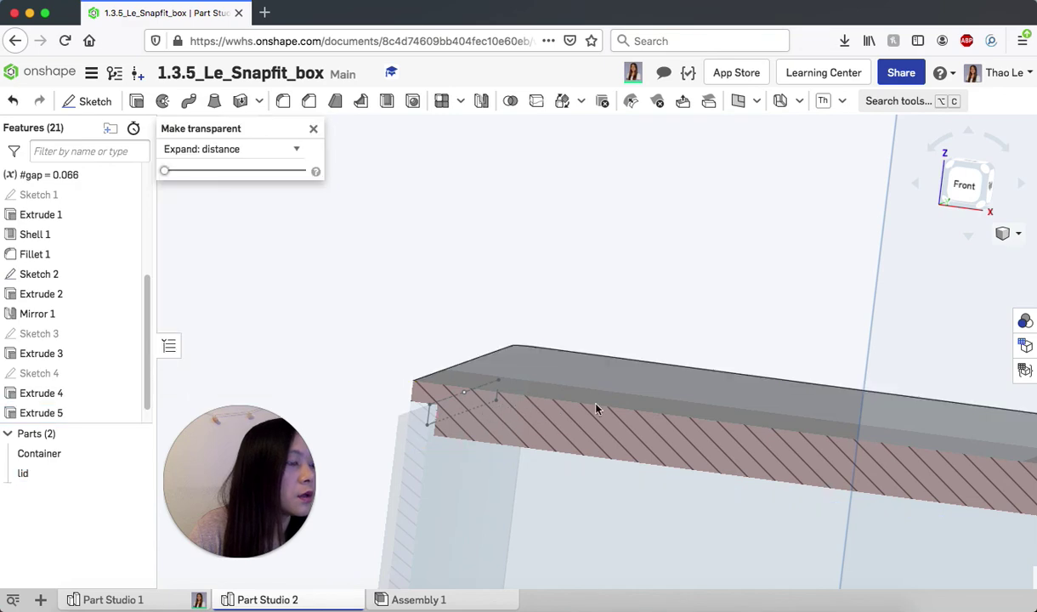
# Set up a part mirror of the grooved lid about the Right plane.
pyautogui.moveTo(535, 492); pyautogui.dragTo(586, 487, button='right')
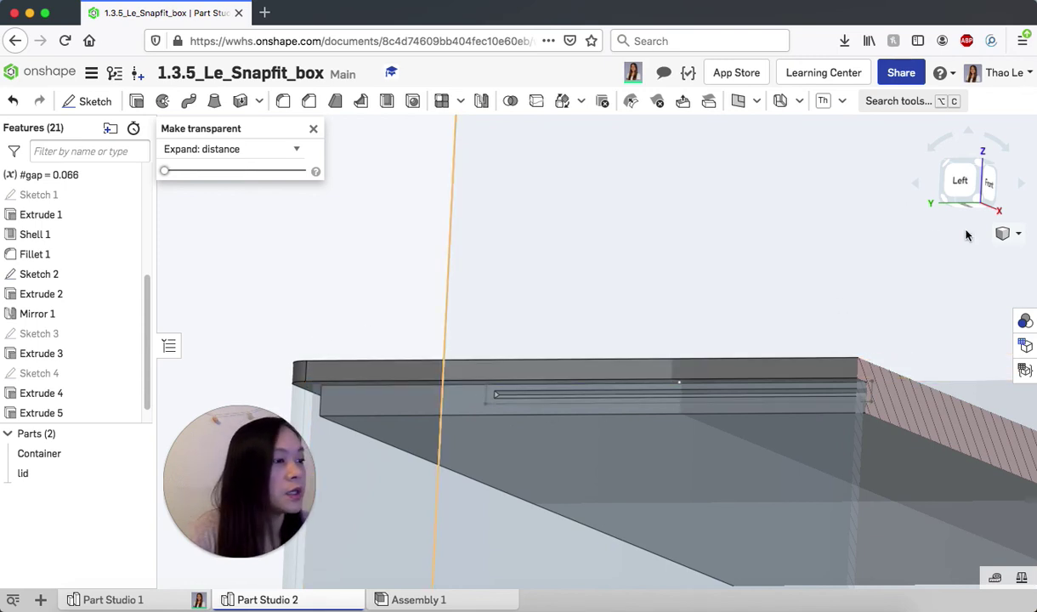
pyautogui.scroll(-5, 812, 320)
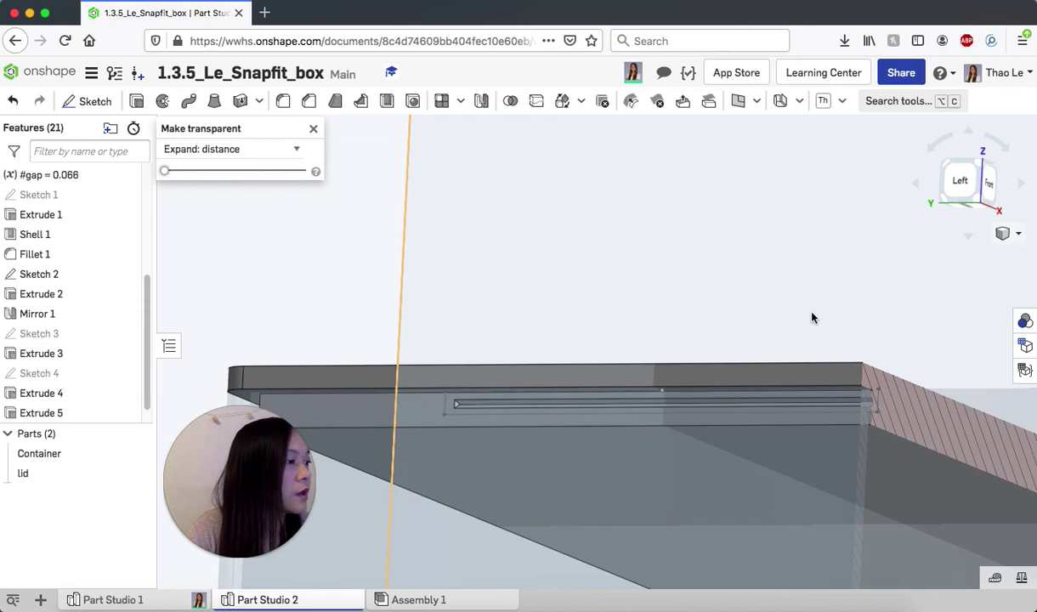
pyautogui.moveTo(770, 344)
pyautogui.mouseDown(button='right')
pyautogui.moveTo(725, 355)
pyautogui.moveTo(769, 337)
pyautogui.mouseUp(button='right')
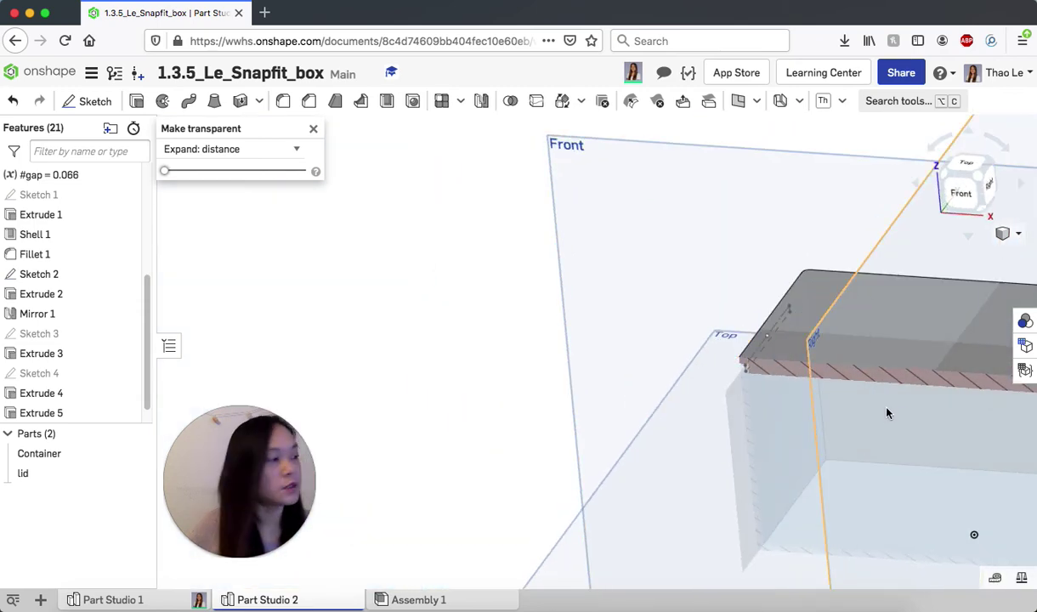
pyautogui.moveTo(876, 397); pyautogui.dragTo(702, 393, button='middle')
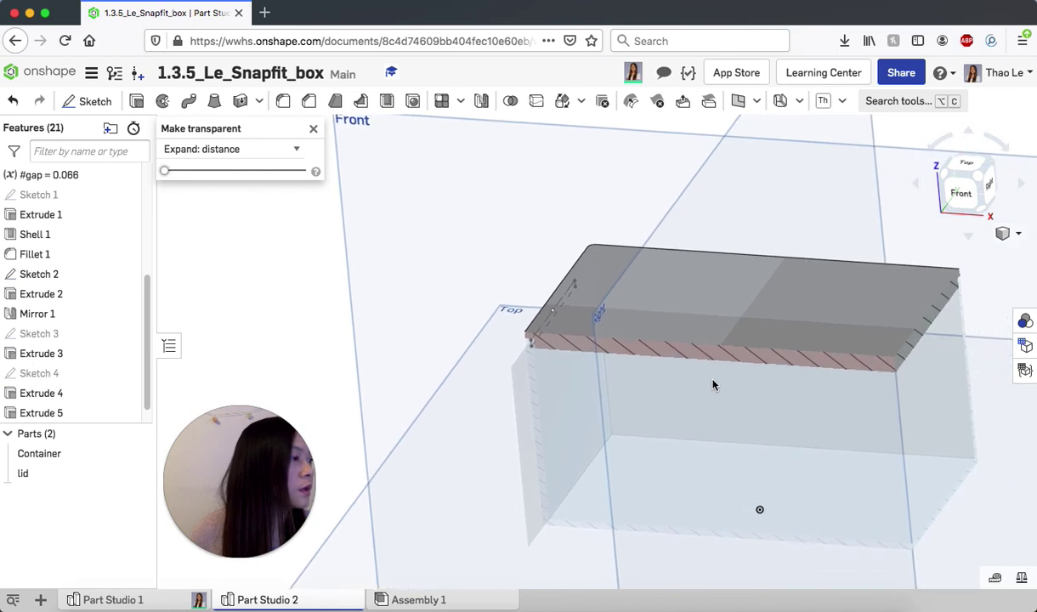
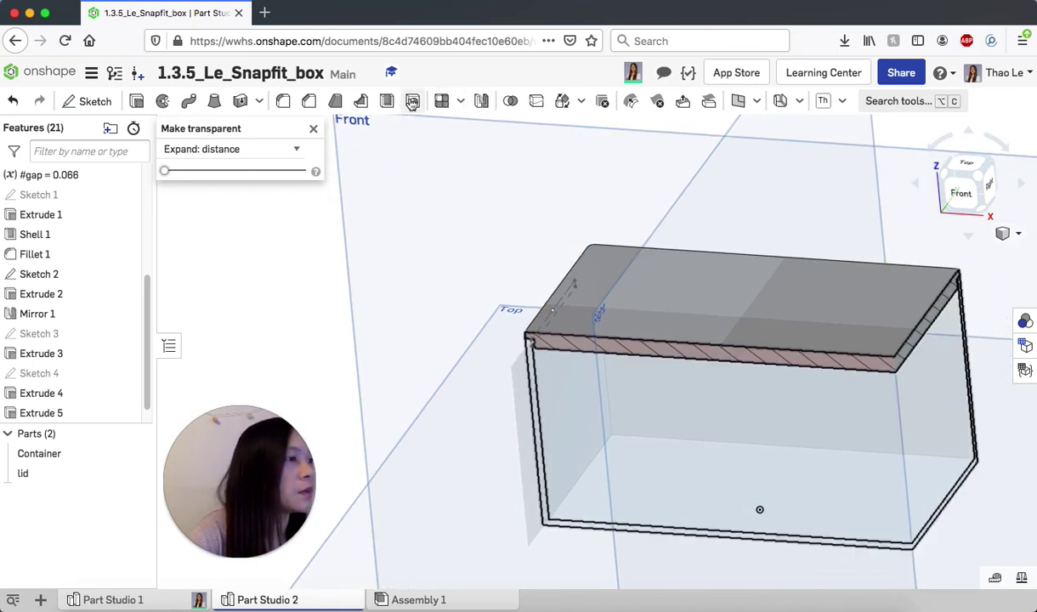
pyautogui.click(481, 102)
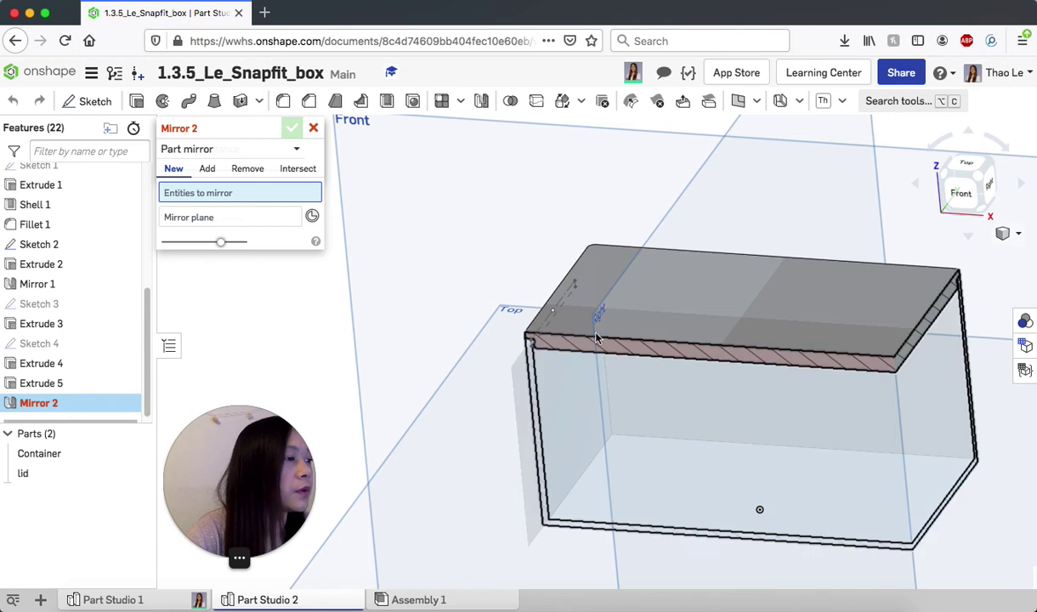
pyautogui.click(549, 333)
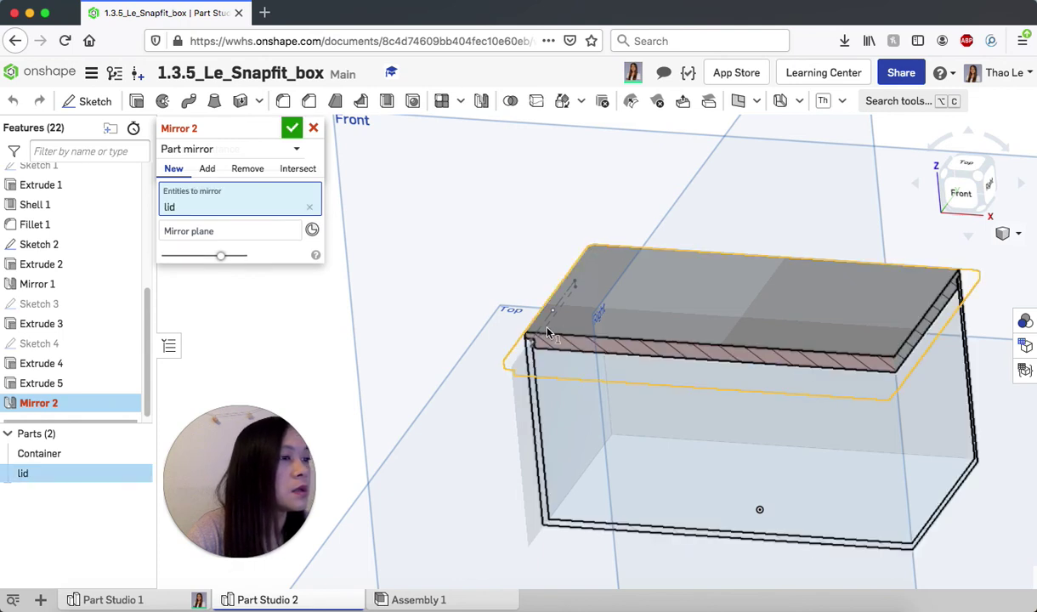
pyautogui.click(225, 233)
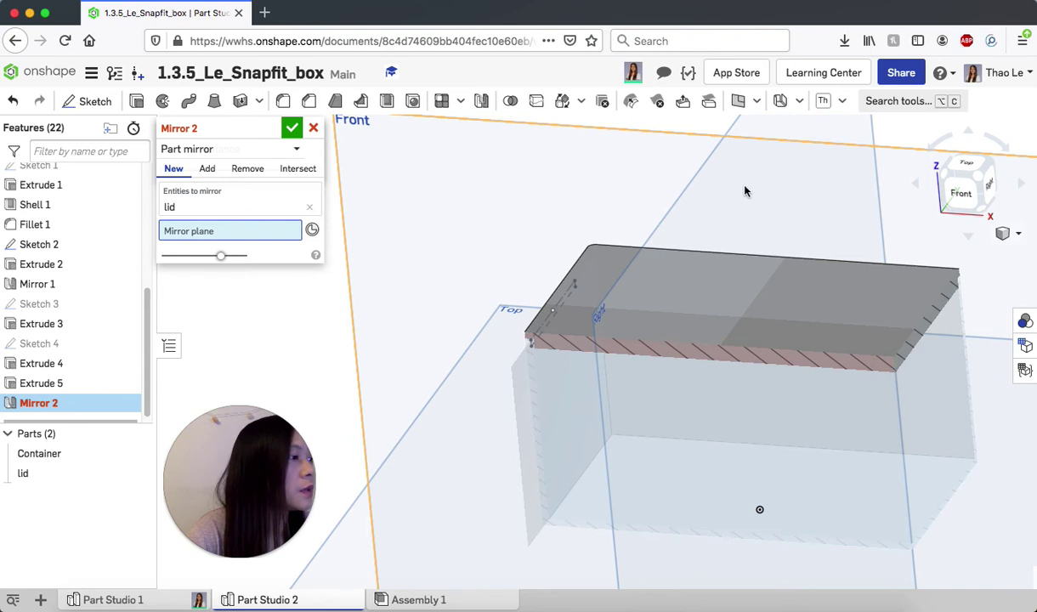
pyautogui.click(689, 242)
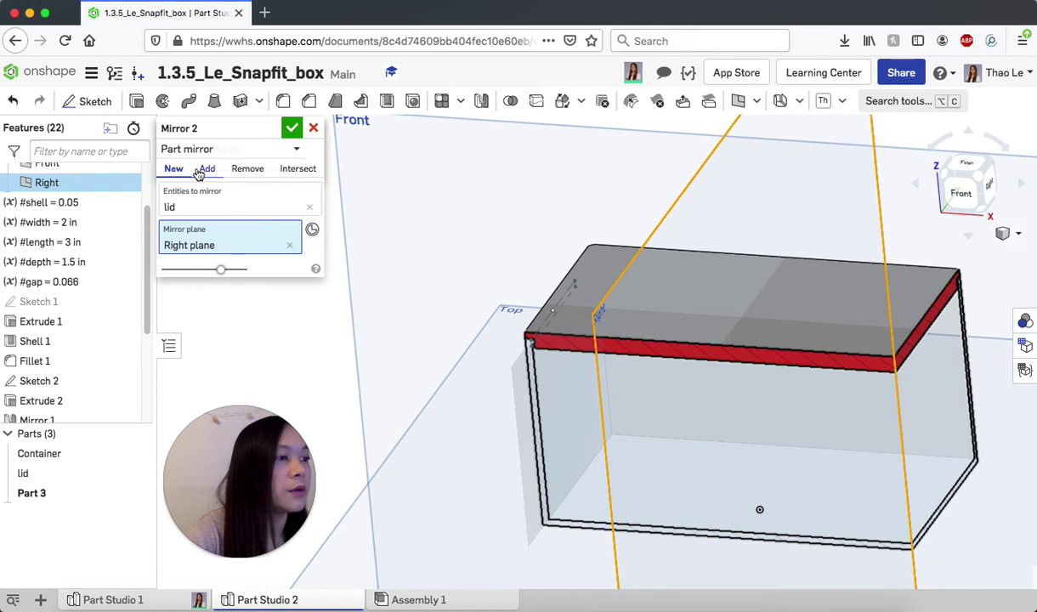
# Make the mirror an Intersect operation with the lid as its merge scope, and accept it.
pyautogui.click(298, 170)
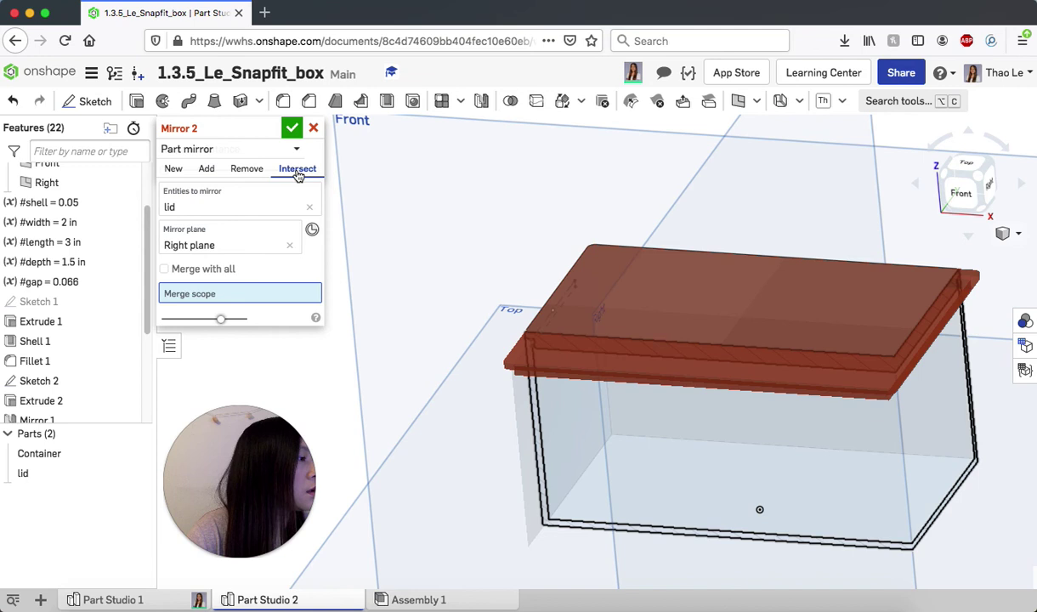
pyautogui.click(246, 169)
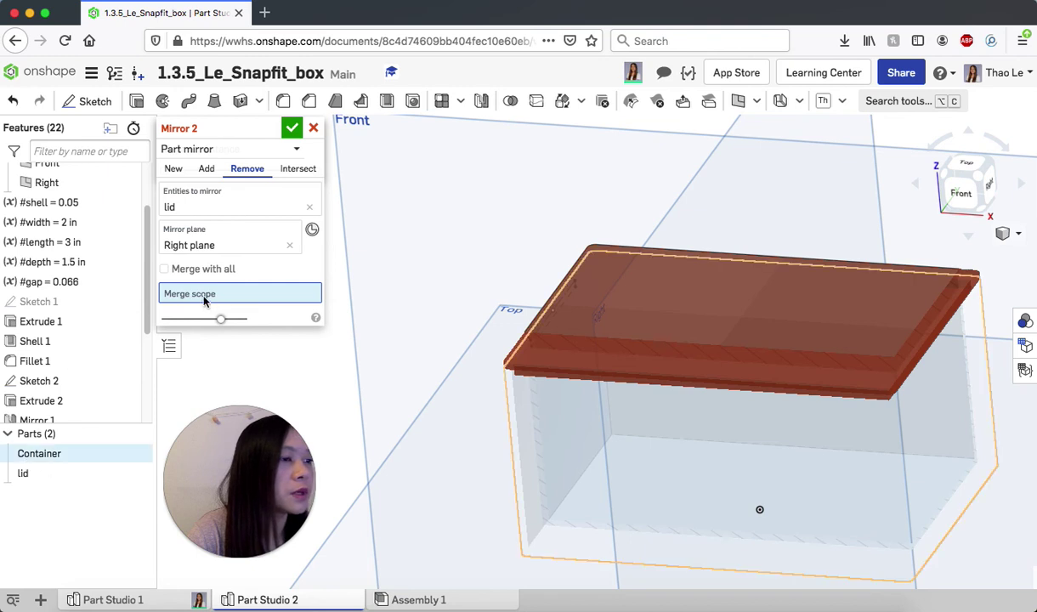
pyautogui.click(28, 477)
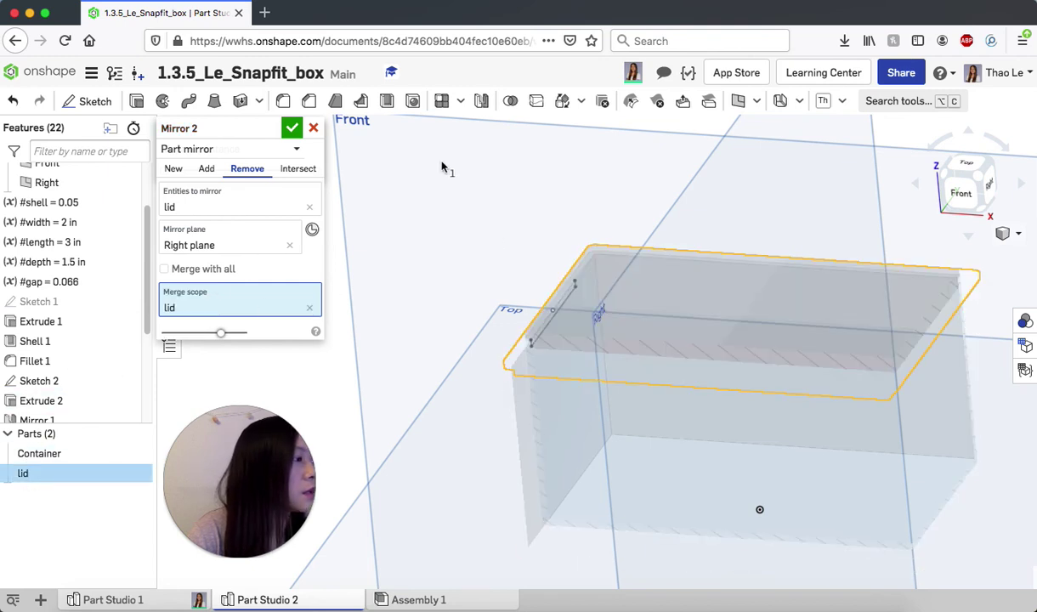
pyautogui.click(298, 170)
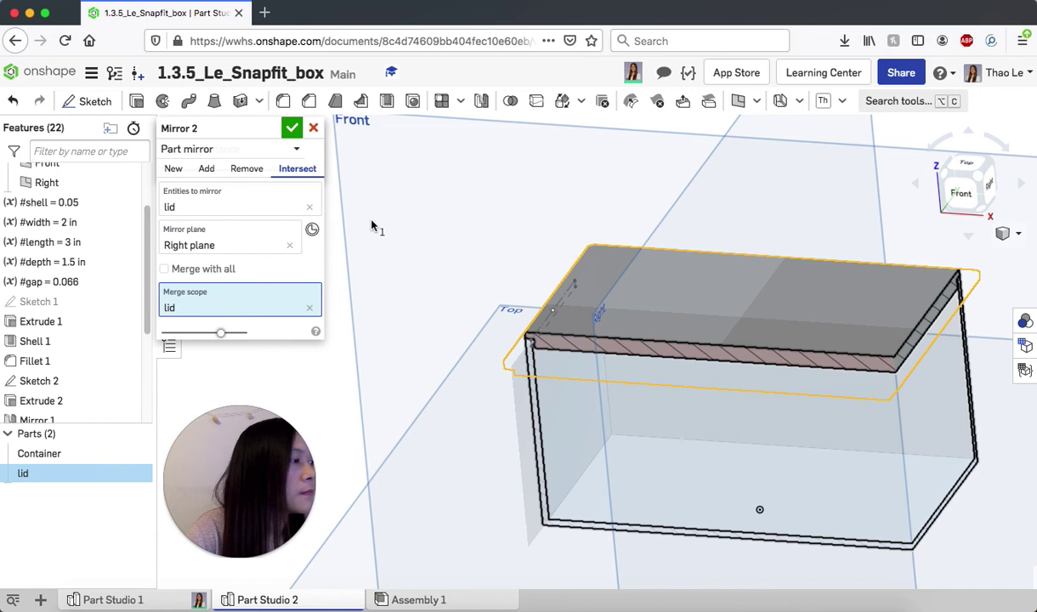
pyautogui.click(293, 130)
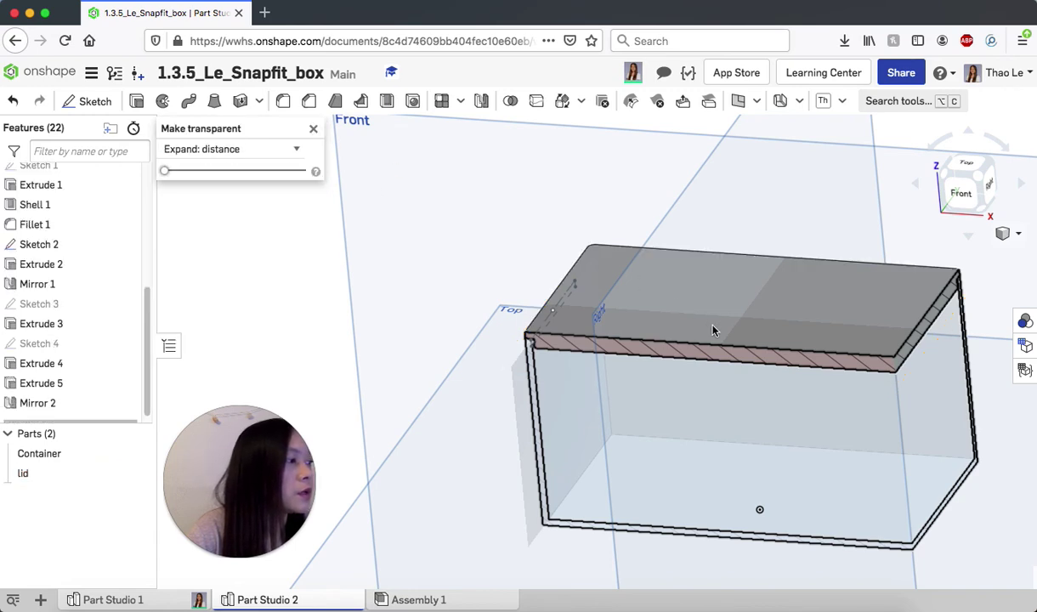
# Turn off the section view and inspect the snap groove on the lid's mirrored side.
pyautogui.moveTo(855, 357); pyautogui.dragTo(313, 361, button='right')
pyautogui.moveTo(900, 385)
pyautogui.mouseDown(button='right')
pyautogui.moveTo(929, 406)
pyautogui.moveTo(919, 366)
pyautogui.moveTo(875, 364)
pyautogui.mouseUp(button='right')
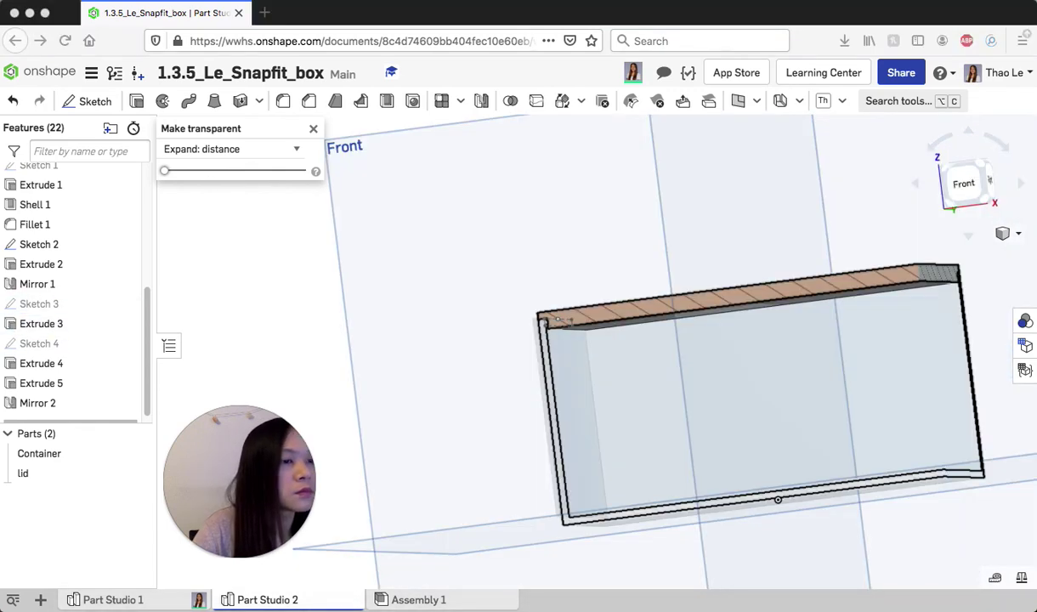
pyautogui.click(1009, 232)
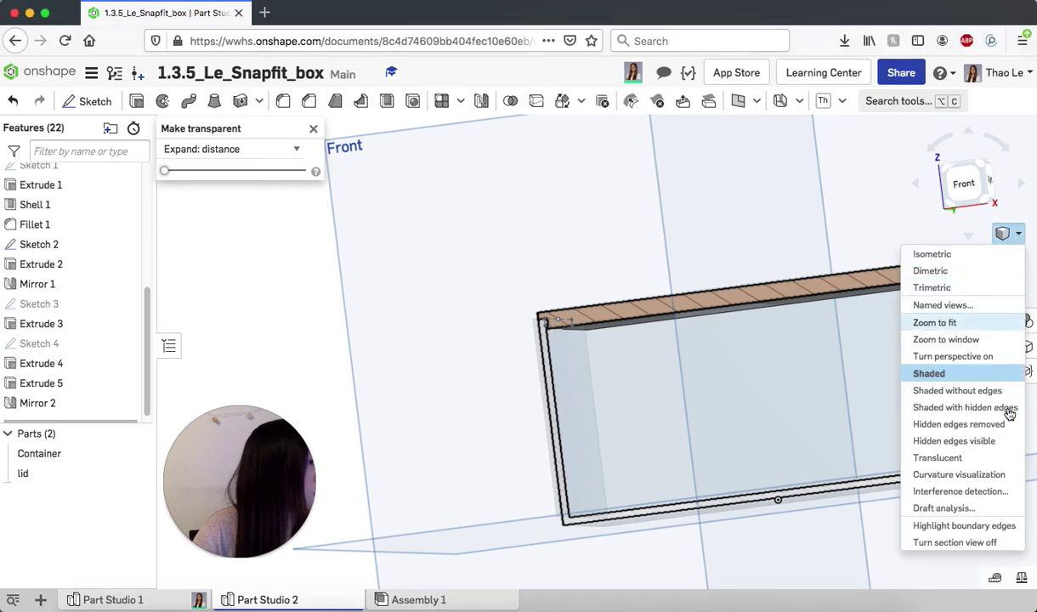
pyautogui.click(947, 541)
pyautogui.moveTo(834, 391); pyautogui.dragTo(796, 347, button='right')
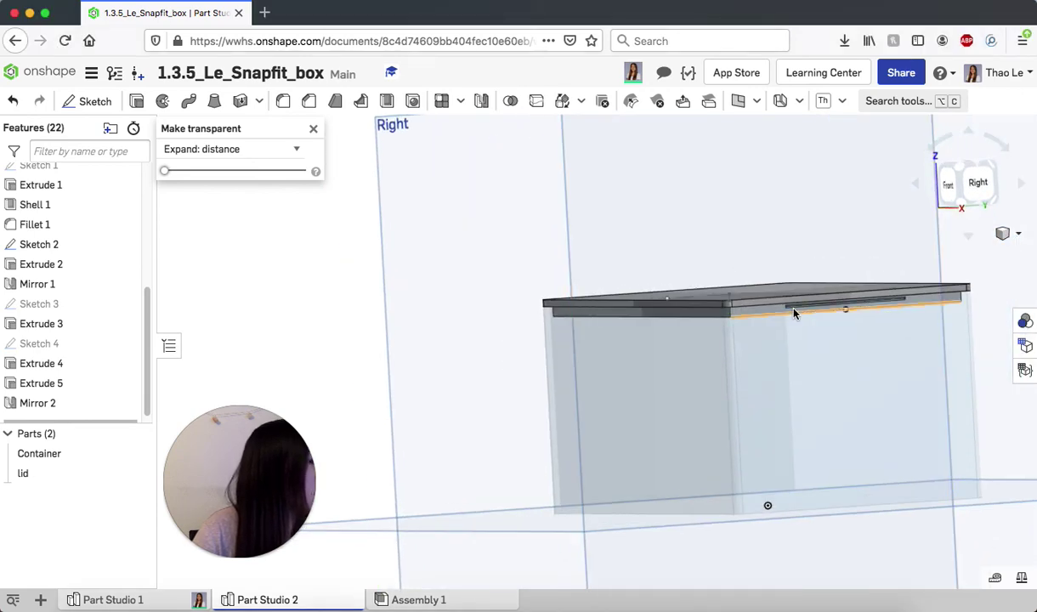
pyautogui.scroll(5, 844, 356)
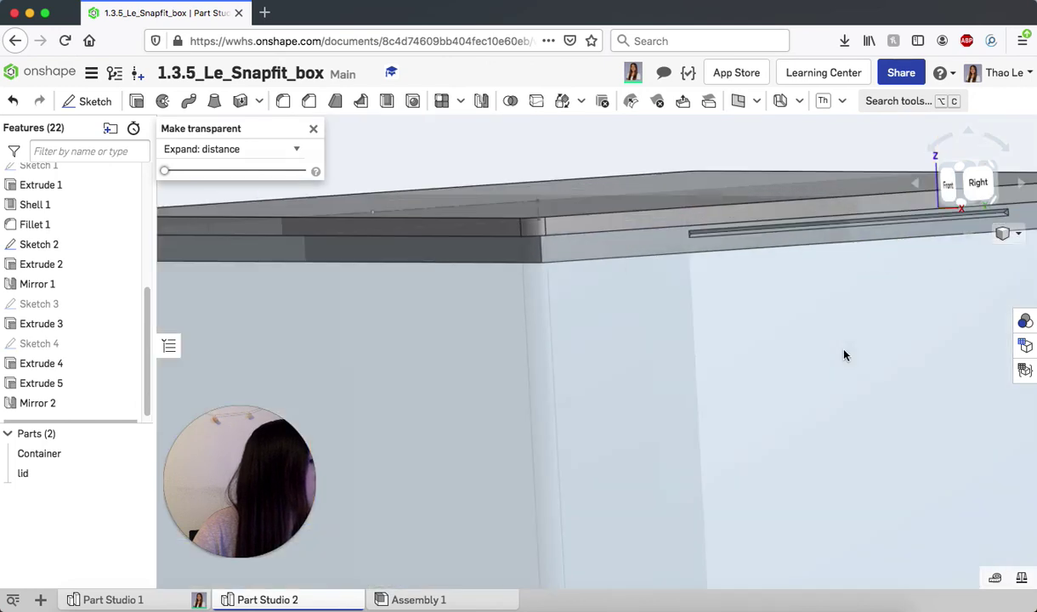
pyautogui.moveTo(688, 325); pyautogui.dragTo(834, 272, button='right')
# Begin shelling the lid from below, with the lip's bottom face as the face to remove.
pyautogui.click(1002, 234)
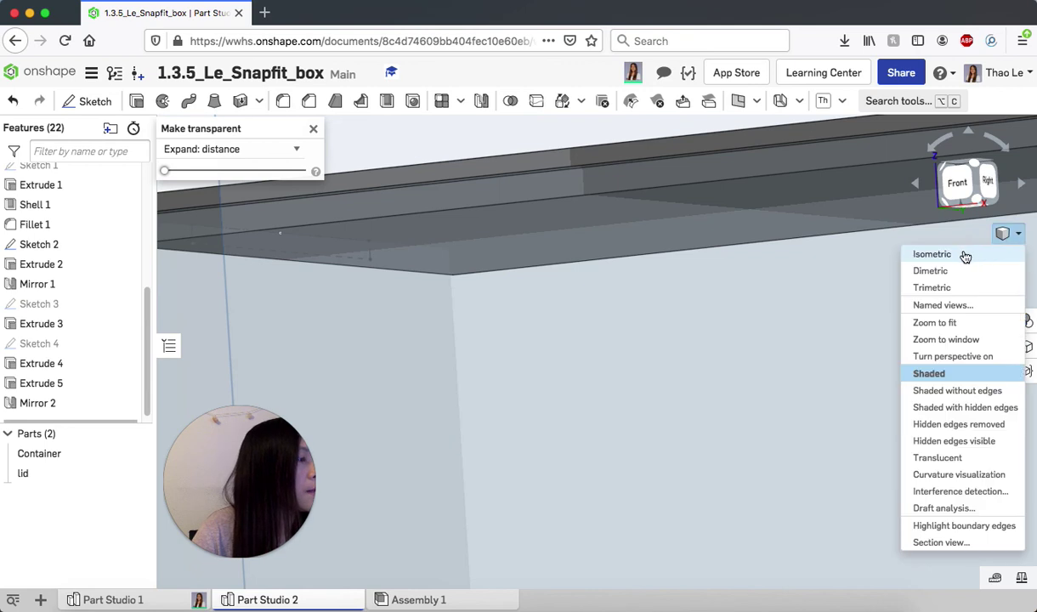
pyautogui.click(925, 253)
pyautogui.scroll(2, 586, 332)
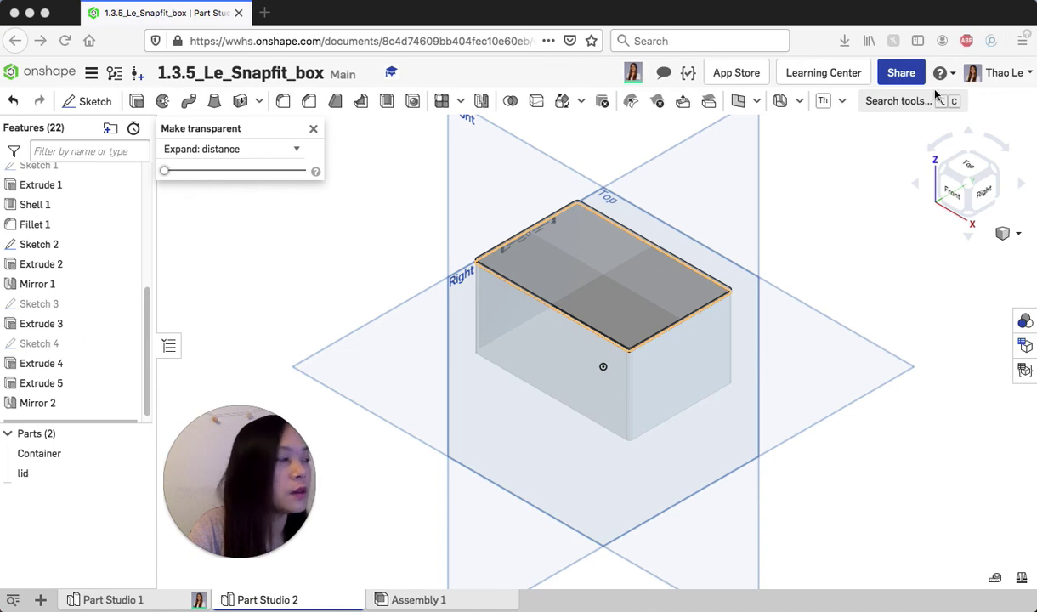
pyautogui.click(1018, 237)
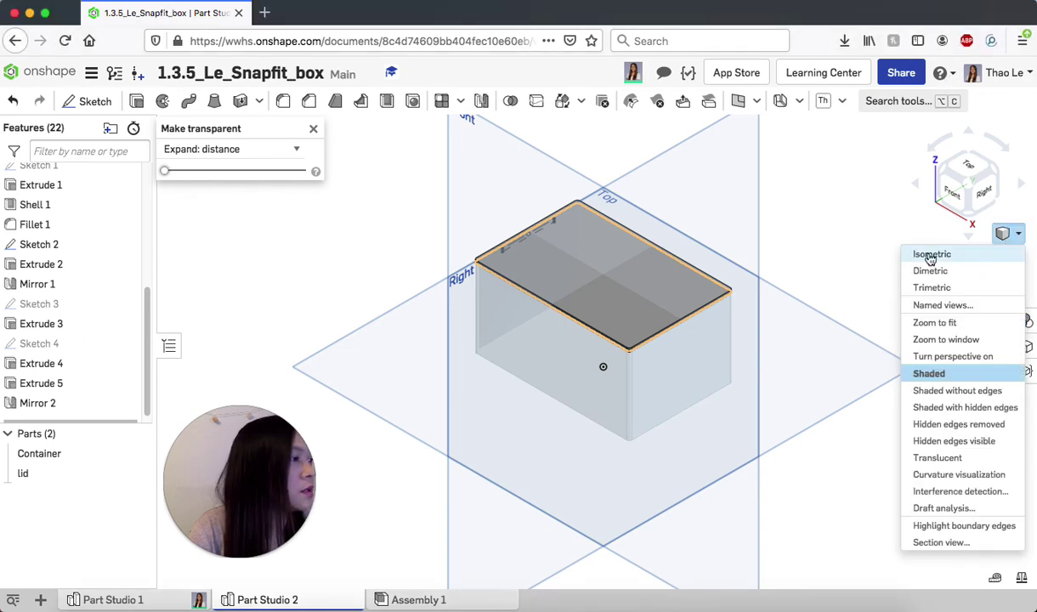
pyautogui.moveTo(922, 230); pyautogui.dragTo(949, 181, button='right')
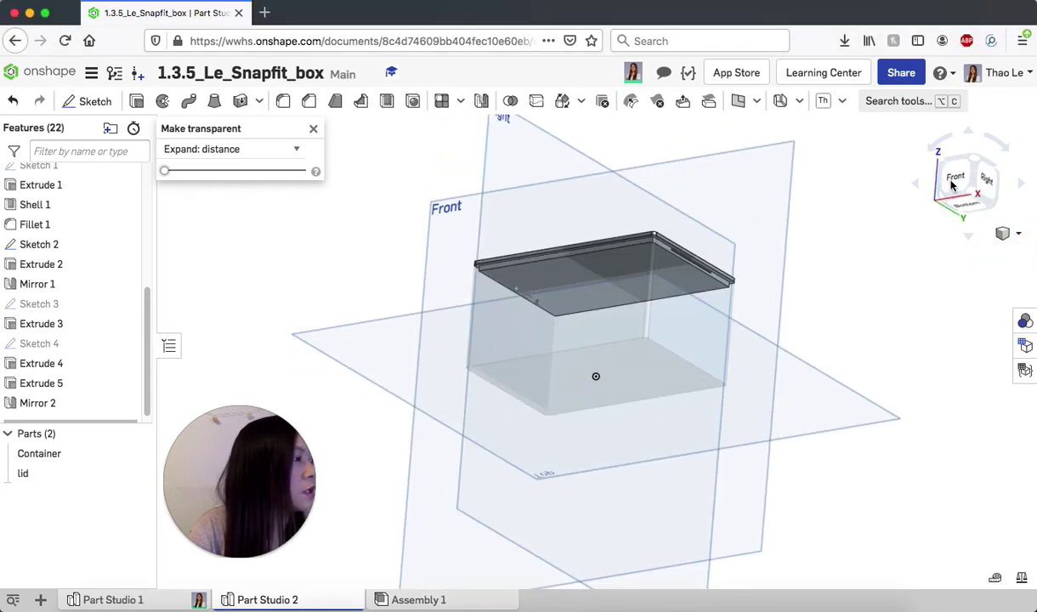
pyautogui.click(966, 207)
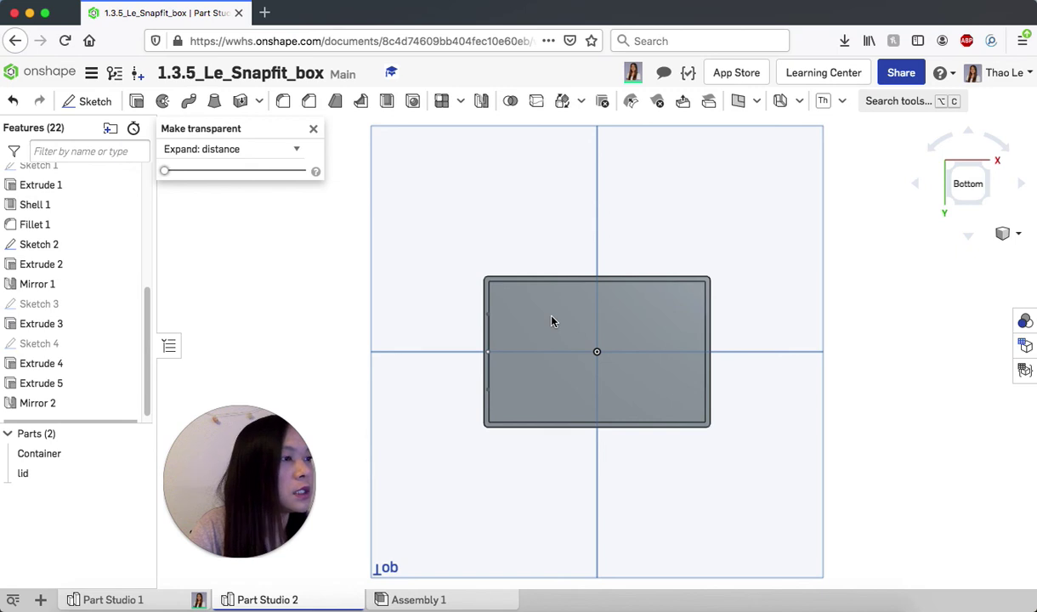
pyautogui.click(514, 339)
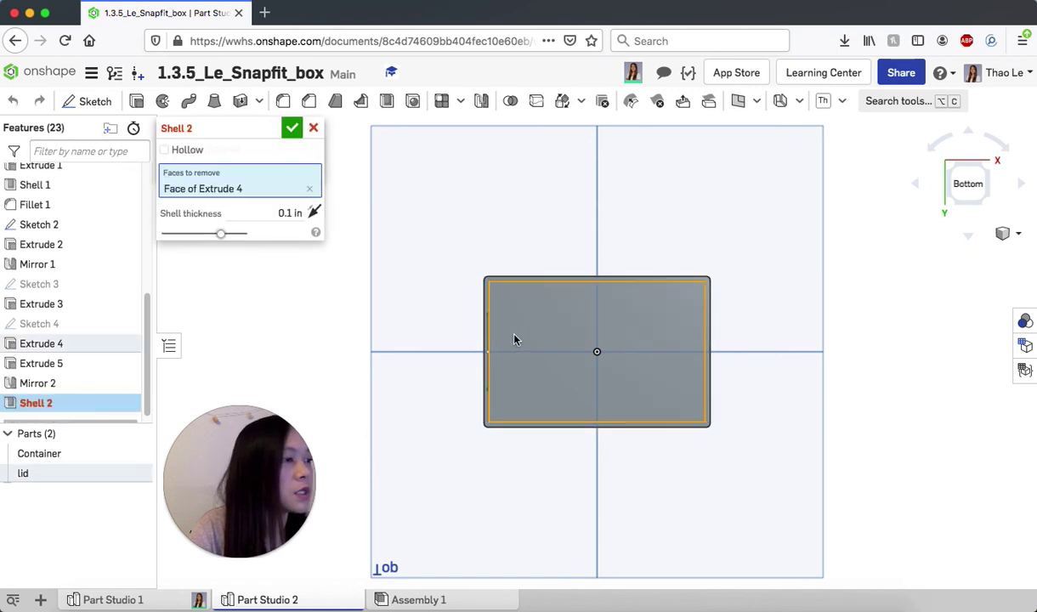
# Set the lid's shell thickness to #shell and accept the feature.
pyautogui.click(284, 212)
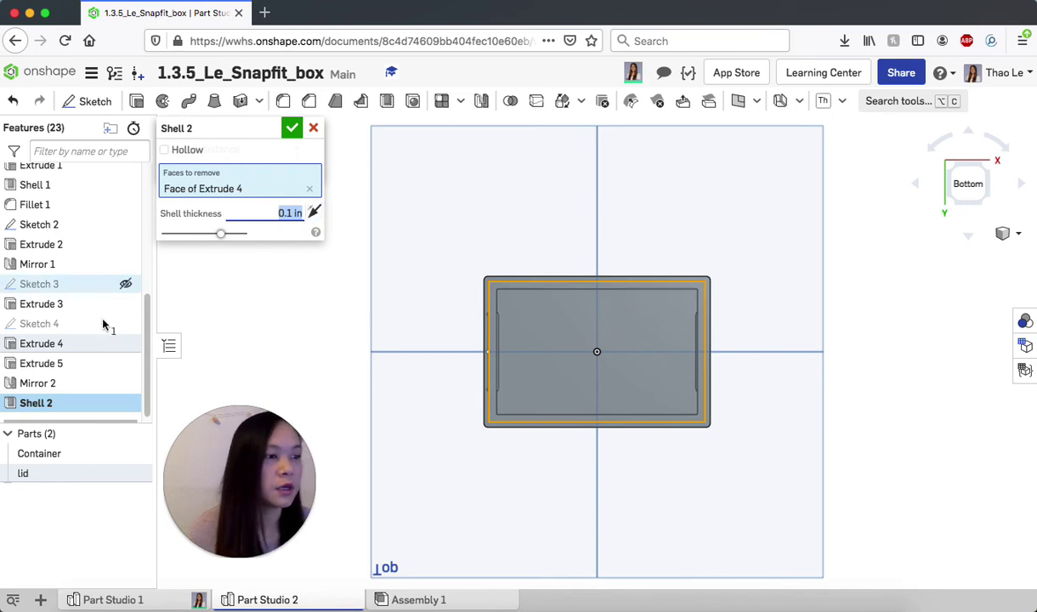
pyautogui.scroll(5, 148, 324)
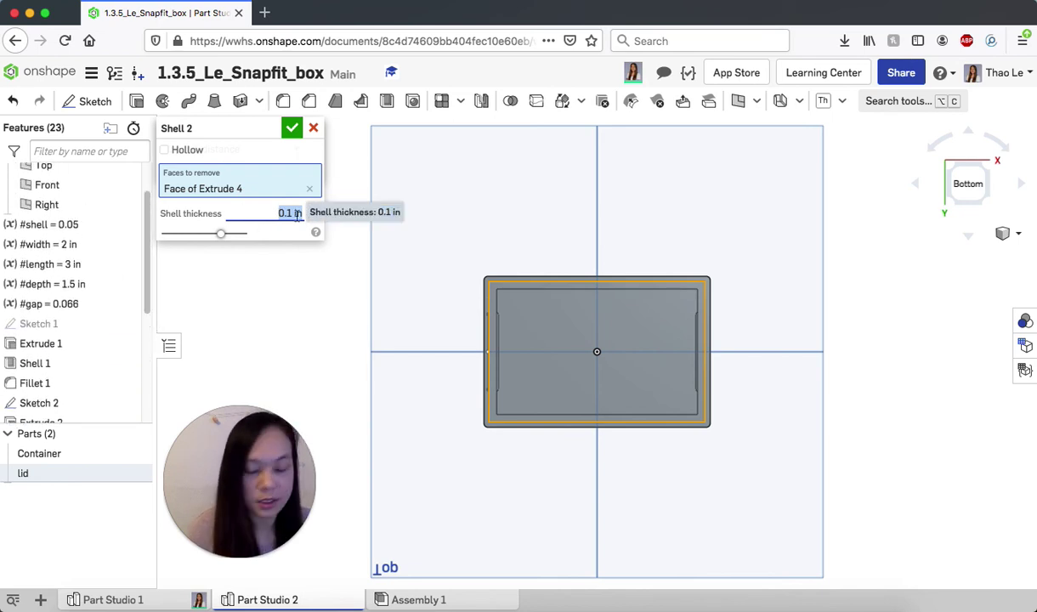
pyautogui.write('#she')
pyautogui.click(289, 231)
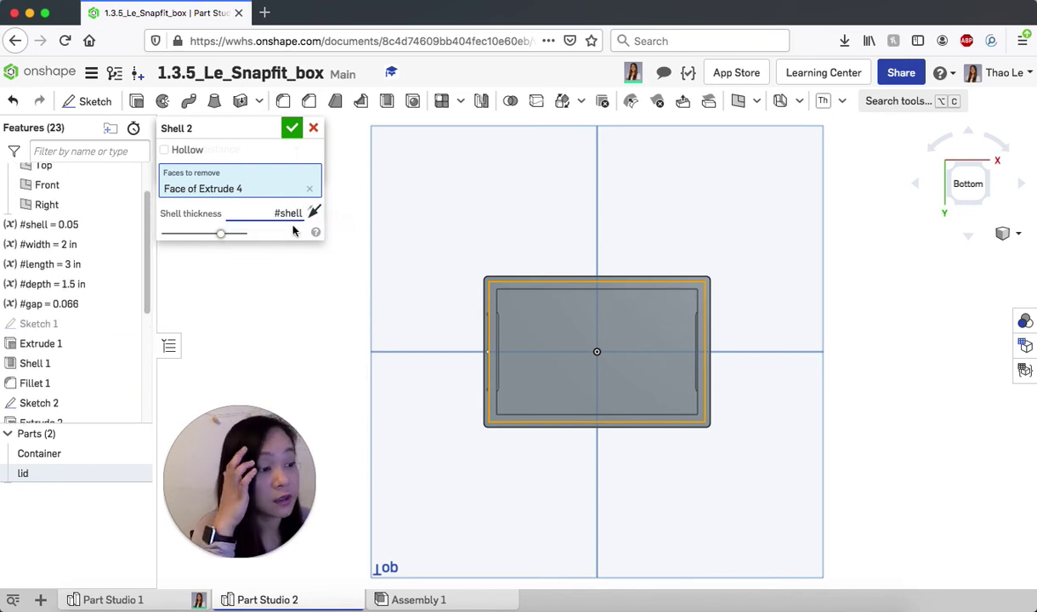
pyautogui.click(292, 128)
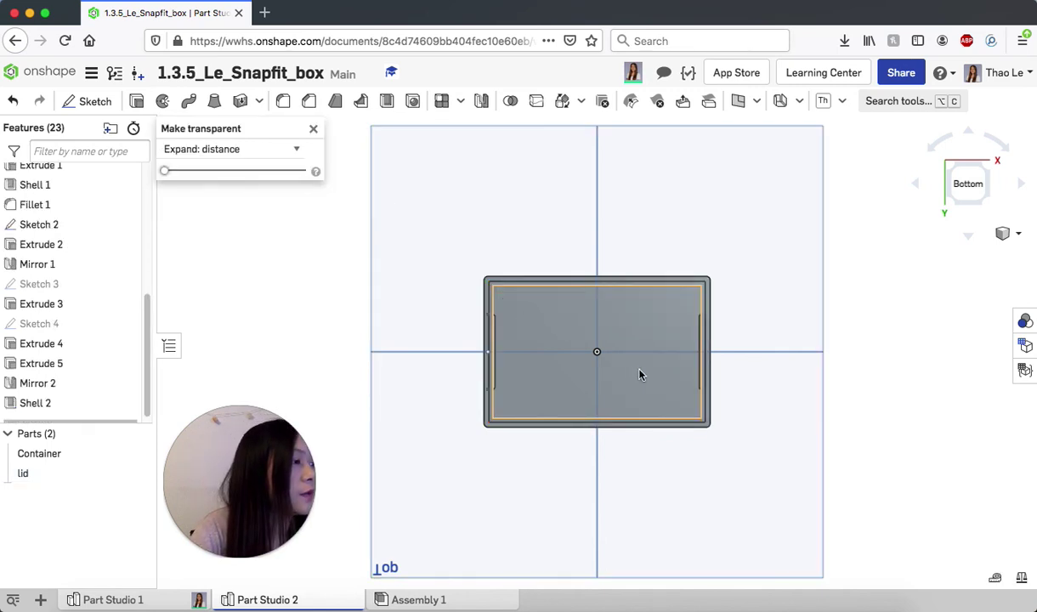
# Examine the shelled lid's snap grooves from below and from the Left view, checking their fit with the container.
pyautogui.scroll(5, 609, 351)
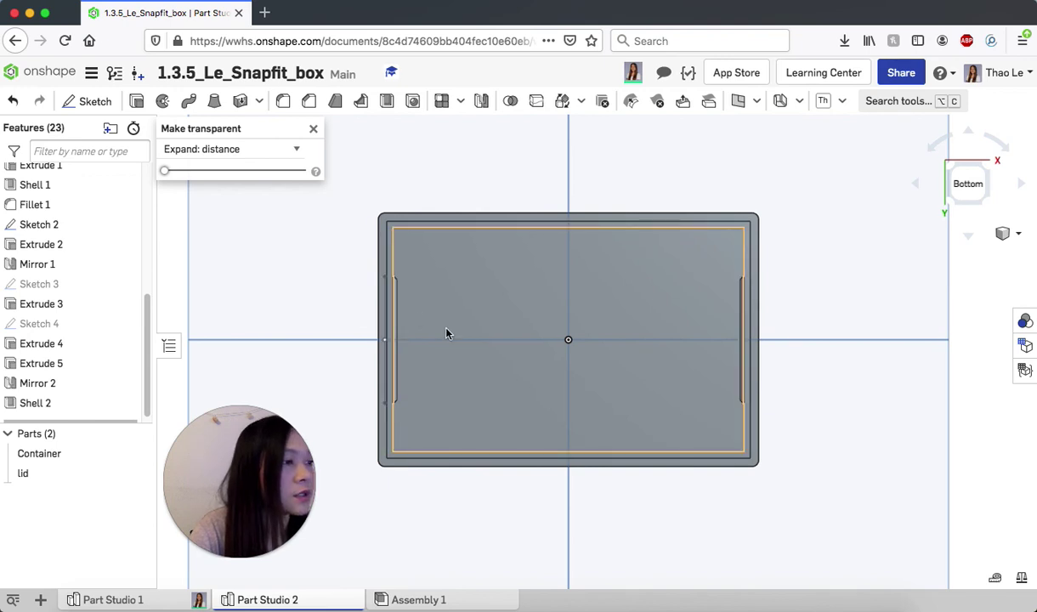
pyautogui.moveTo(476, 372); pyautogui.dragTo(371, 181, button='right')
pyautogui.scroll(10, 400, 332)
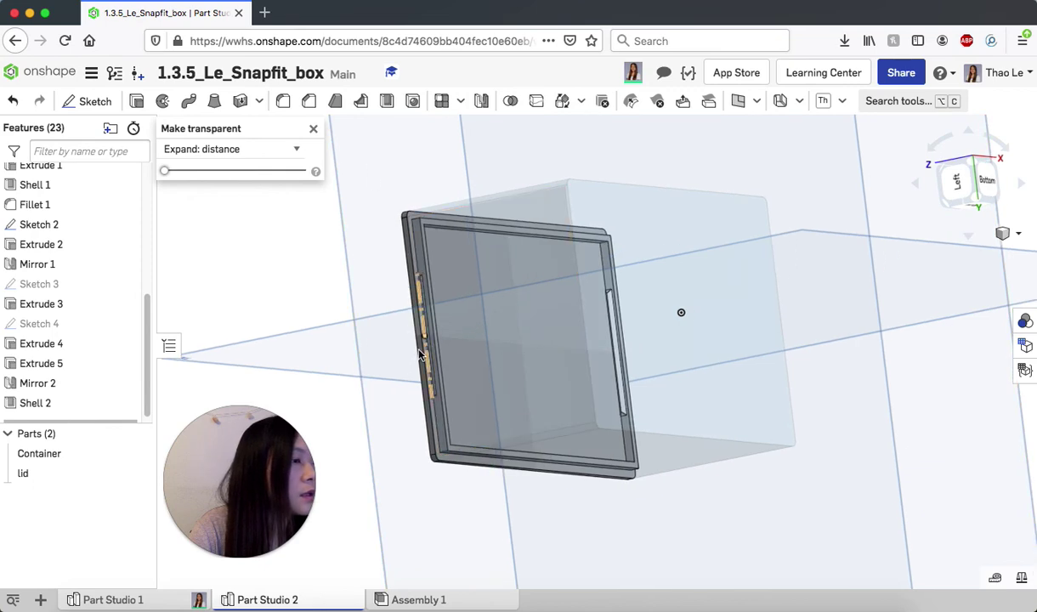
pyautogui.moveTo(523, 357); pyautogui.dragTo(542, 357, button='right')
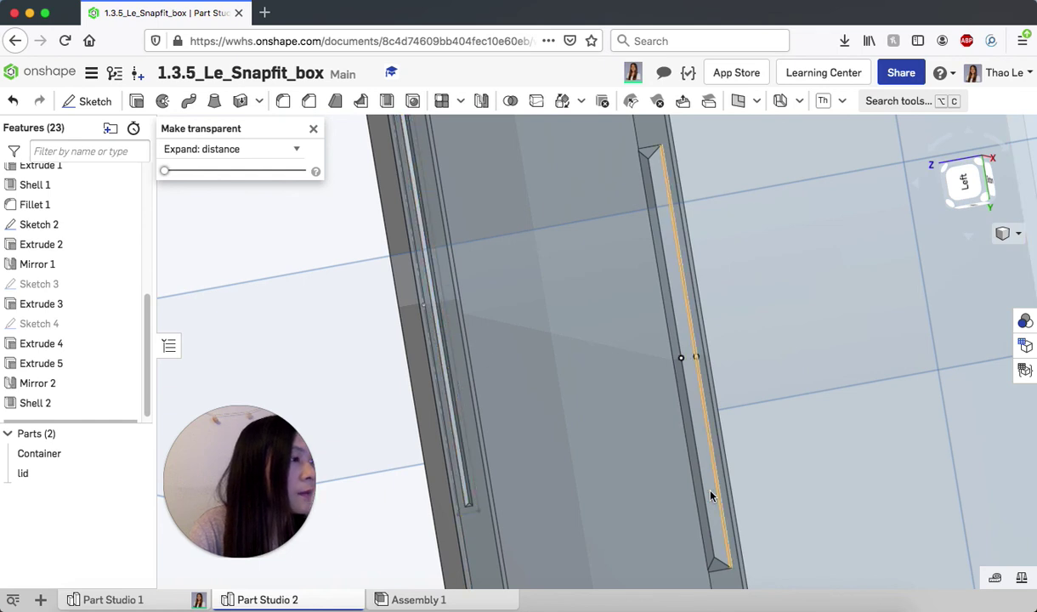
pyautogui.click(966, 179)
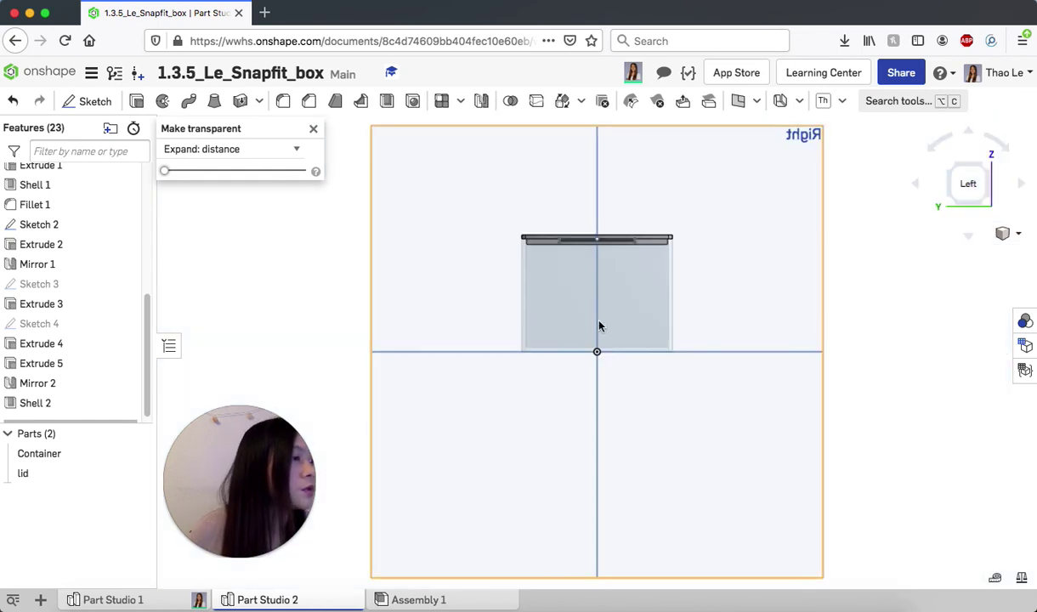
pyautogui.scroll(3, 625, 263)
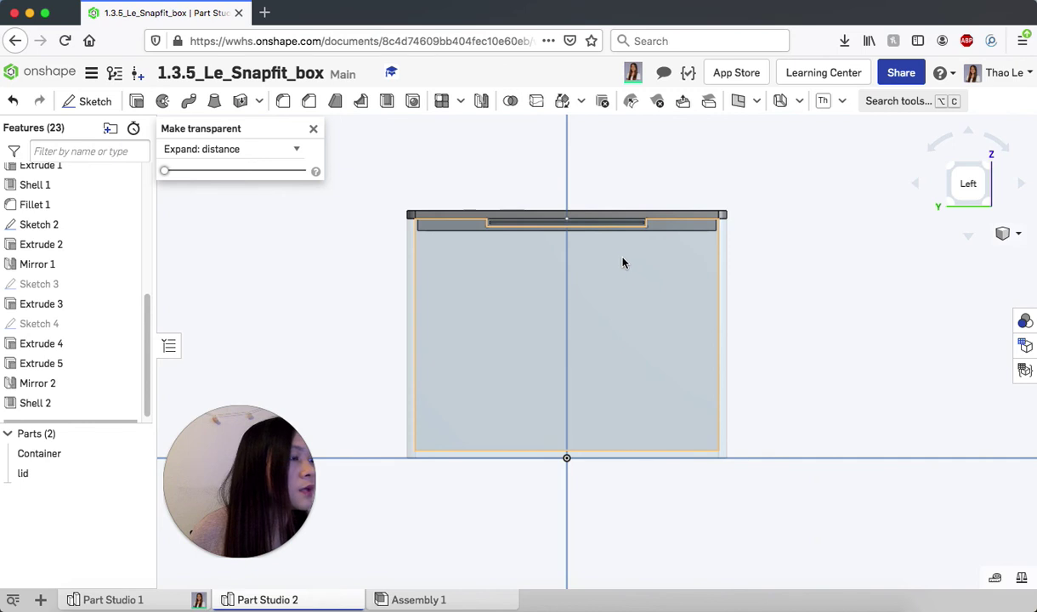
pyautogui.scroll(5, 624, 262)
pyautogui.scroll(-4, 623, 262)
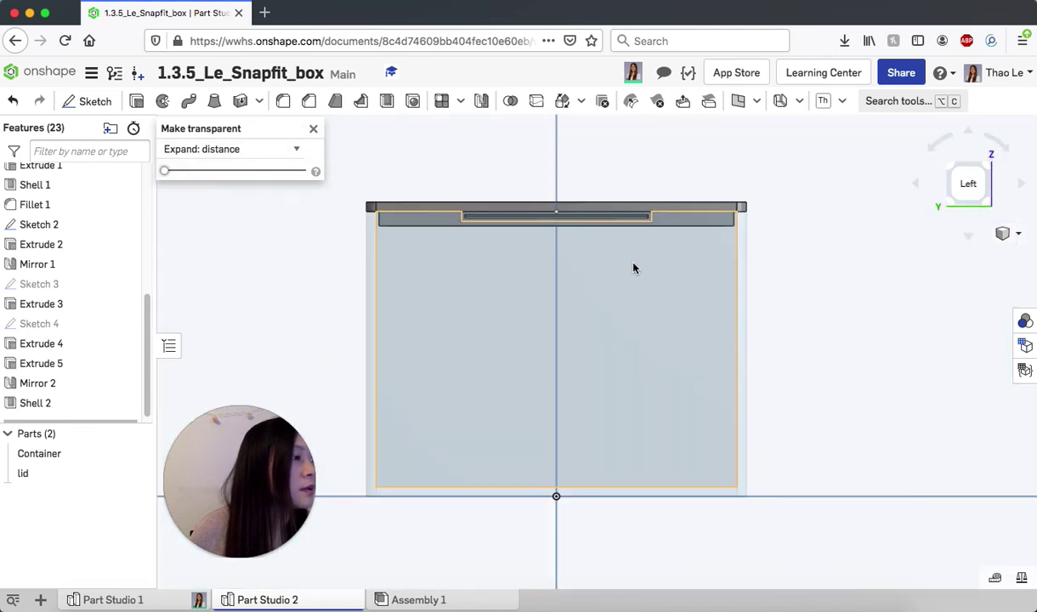
pyautogui.scroll(3, 633, 276)
pyautogui.scroll(4, 627, 296)
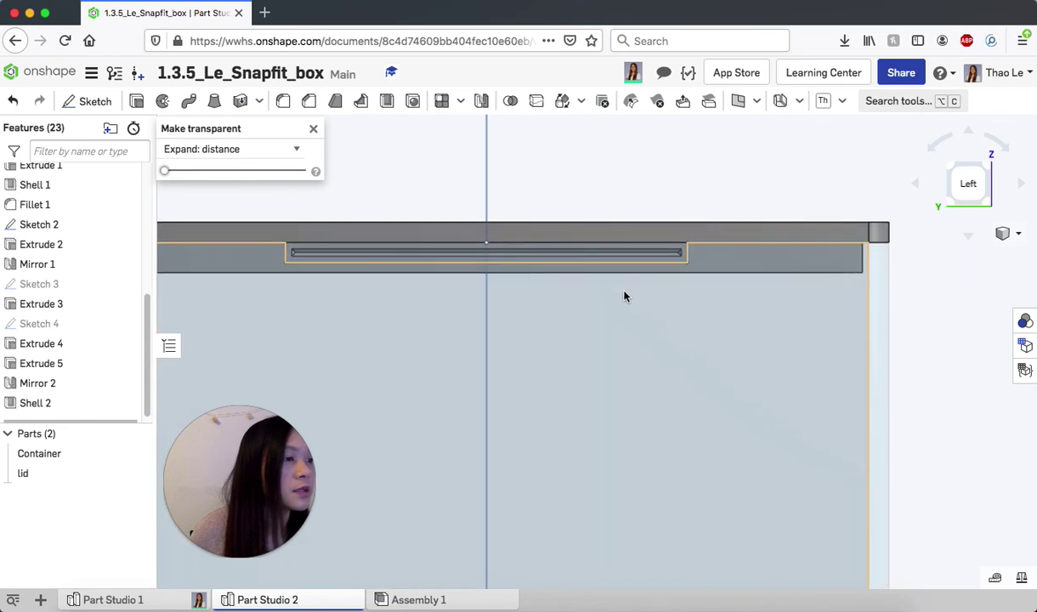
# Set up a fillet on the two long edges of the lid's left-side snap groove, with radius #shell/2.
pyautogui.click(284, 101)
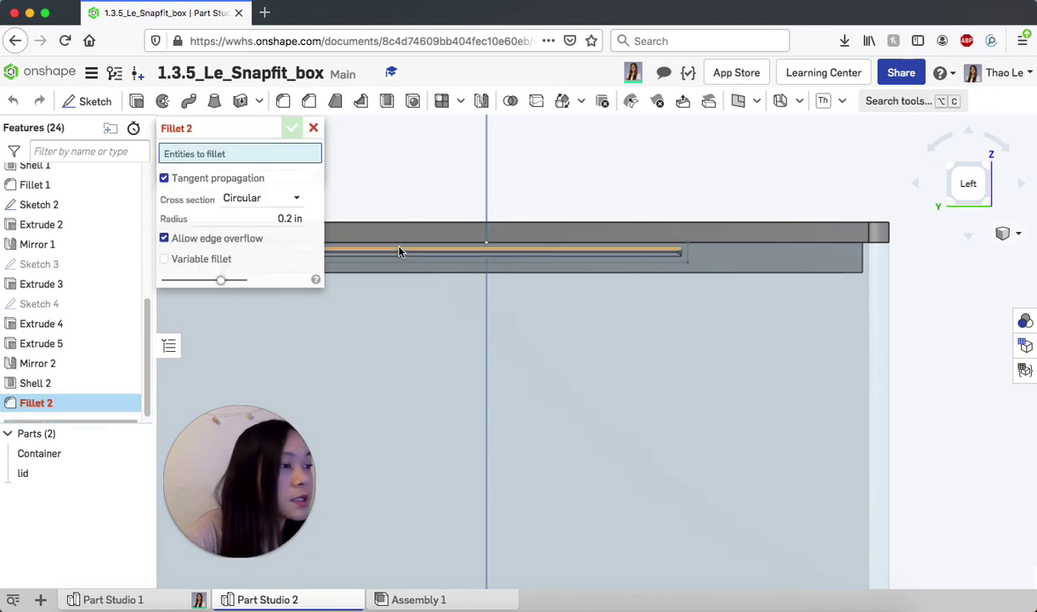
pyautogui.moveTo(465, 324); pyautogui.dragTo(569, 330, button='middle')
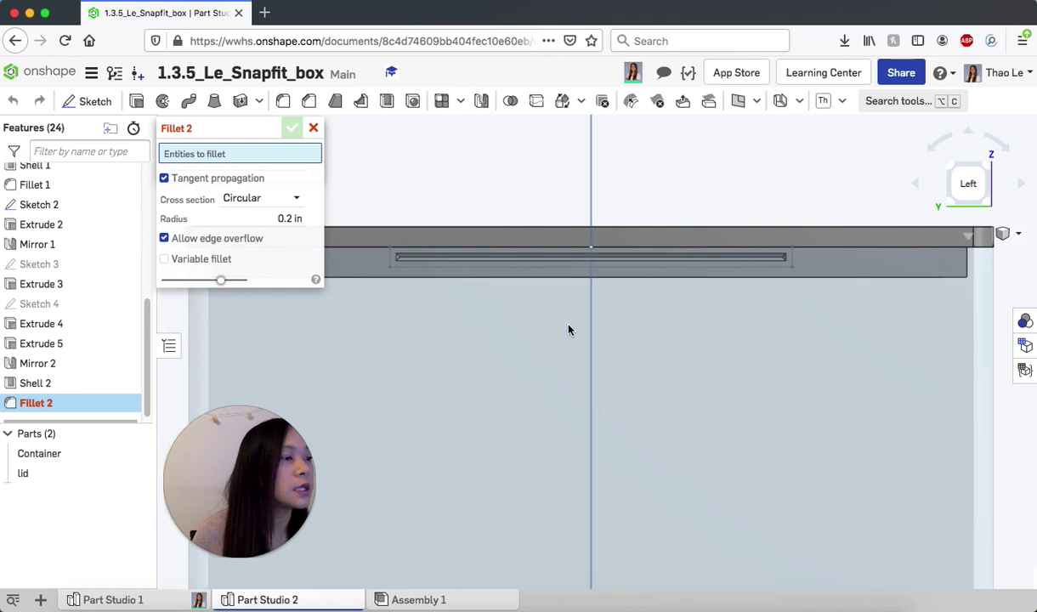
pyautogui.click(483, 259)
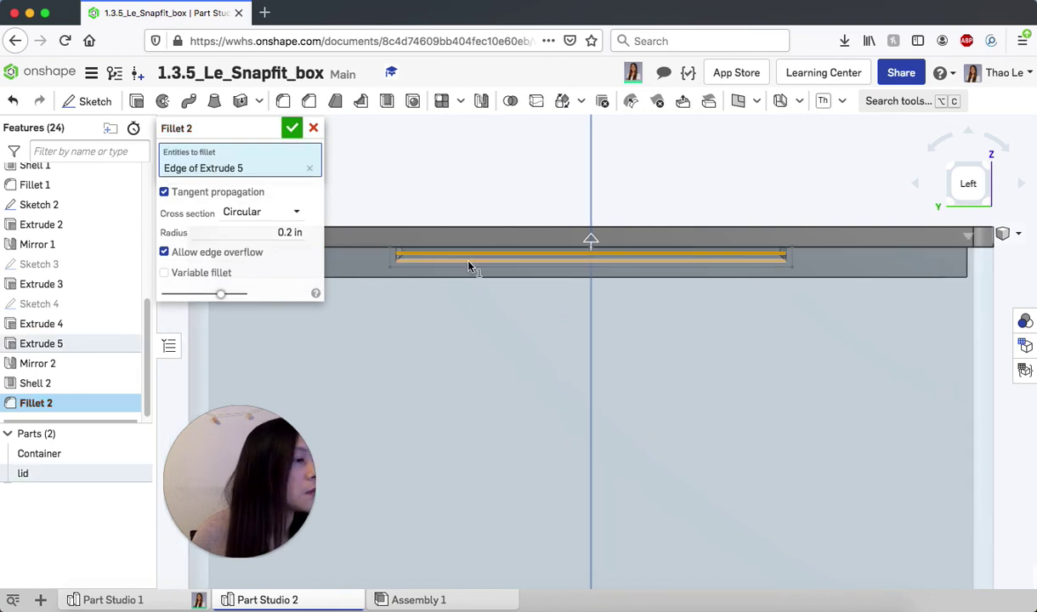
pyautogui.click(470, 267)
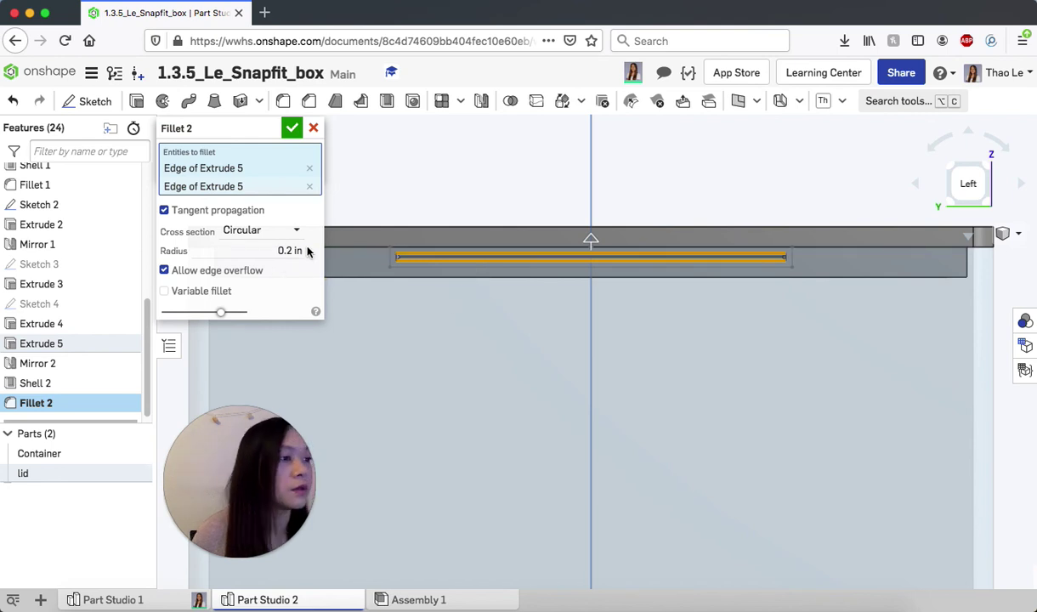
pyautogui.click(251, 250)
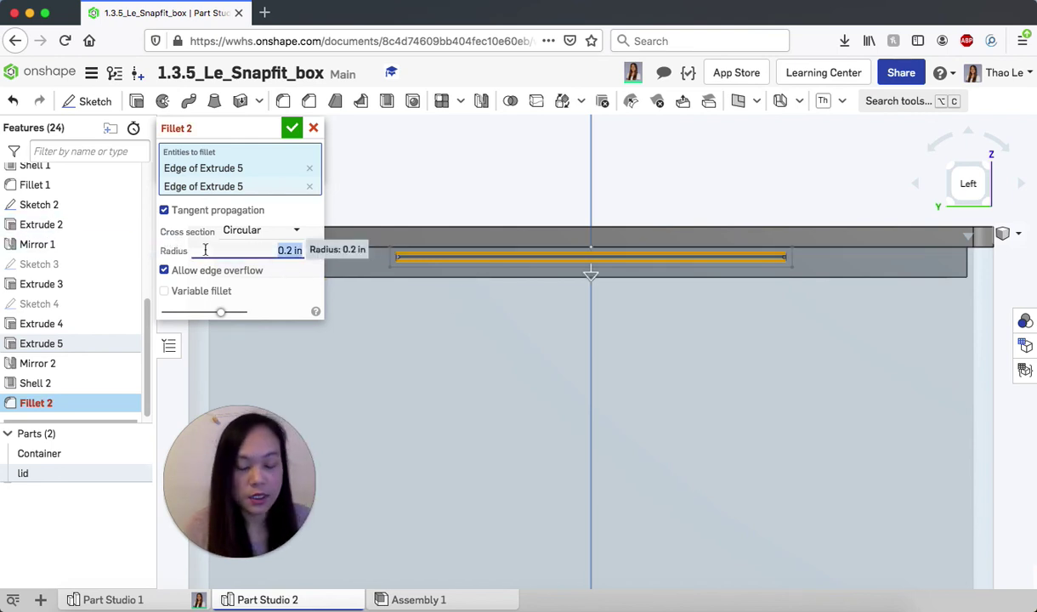
pyautogui.write('she')
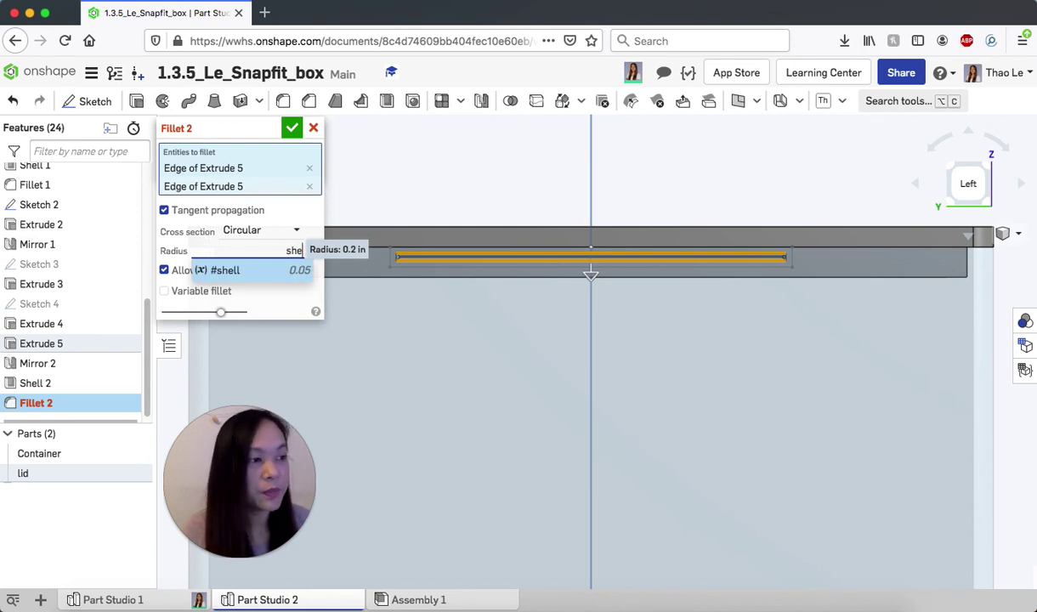
pyautogui.click(211, 271)
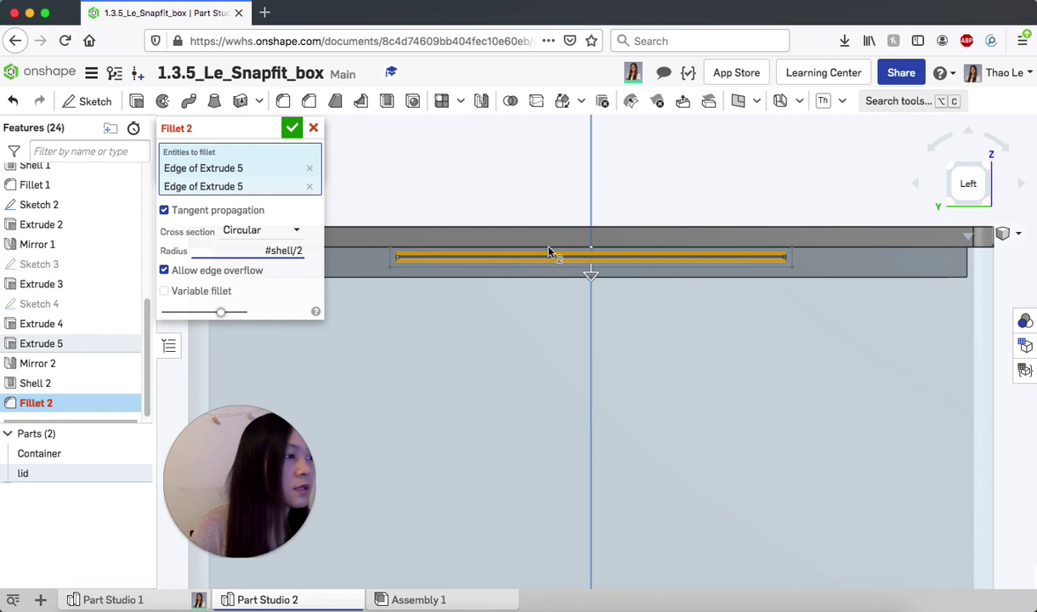
# Check the lid's grooves from the Right and Left views and accept the groove edge fillet.
pyautogui.moveTo(822, 401); pyautogui.dragTo(840, 382, button='right')
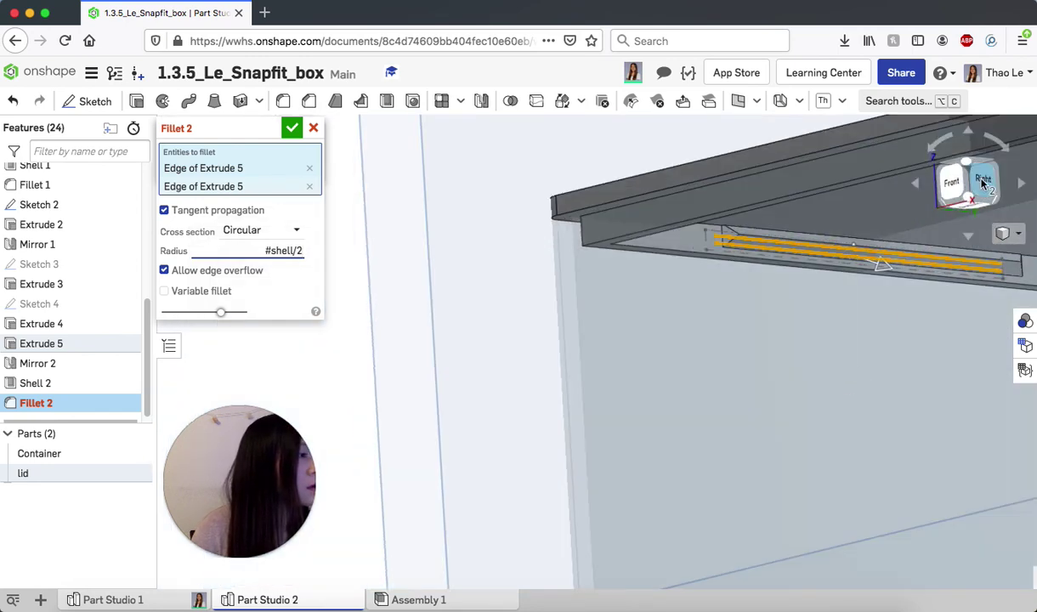
pyautogui.click(981, 182)
pyautogui.scroll(6, 598, 253)
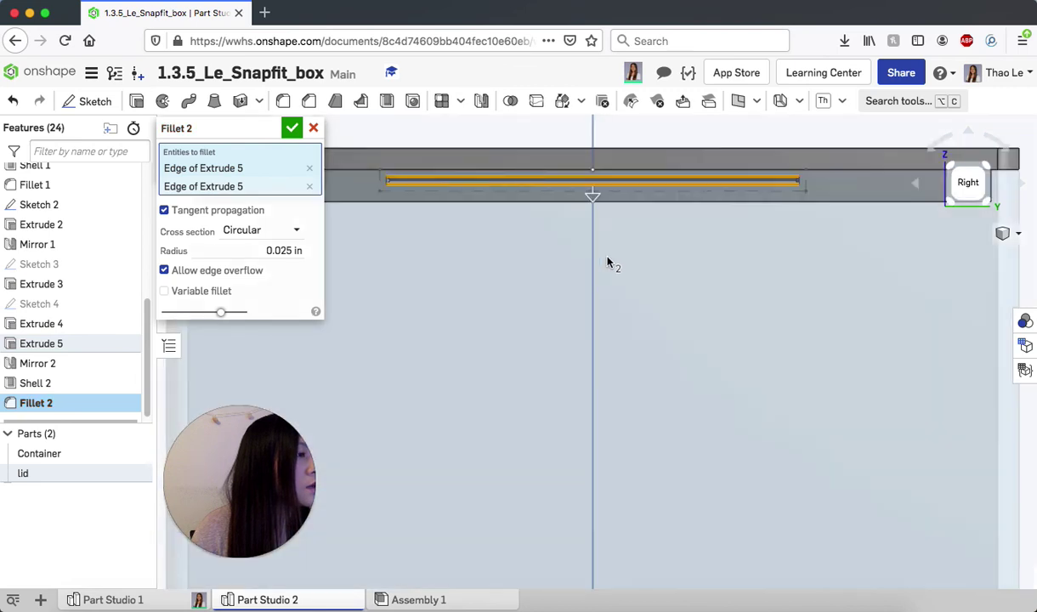
pyautogui.scroll(-7, 644, 259)
pyautogui.moveTo(963, 189); pyautogui.dragTo(1011, 192)
pyautogui.click(910, 180)
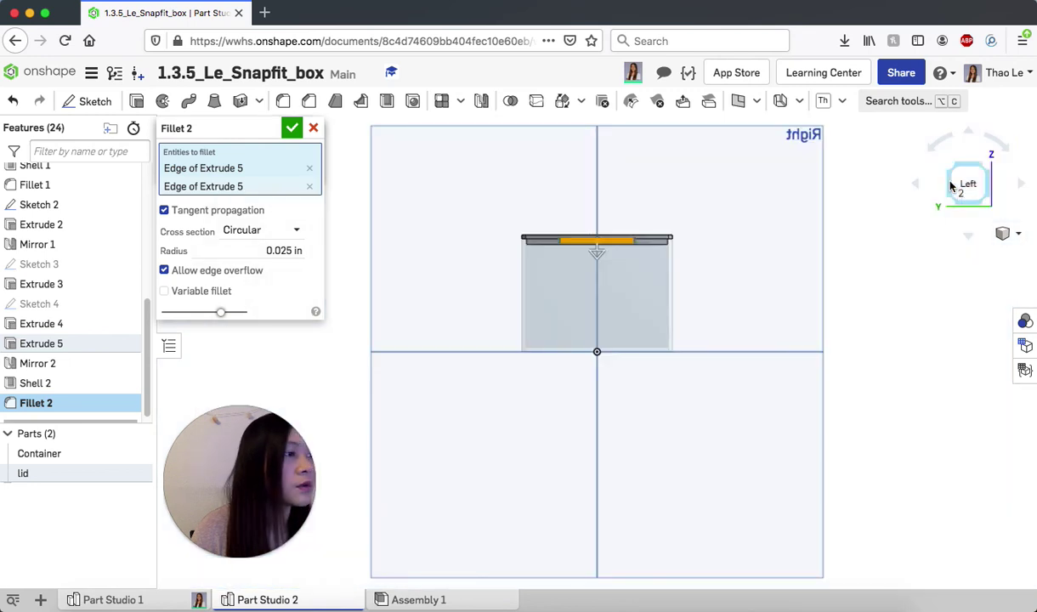
pyautogui.scroll(6, 705, 264)
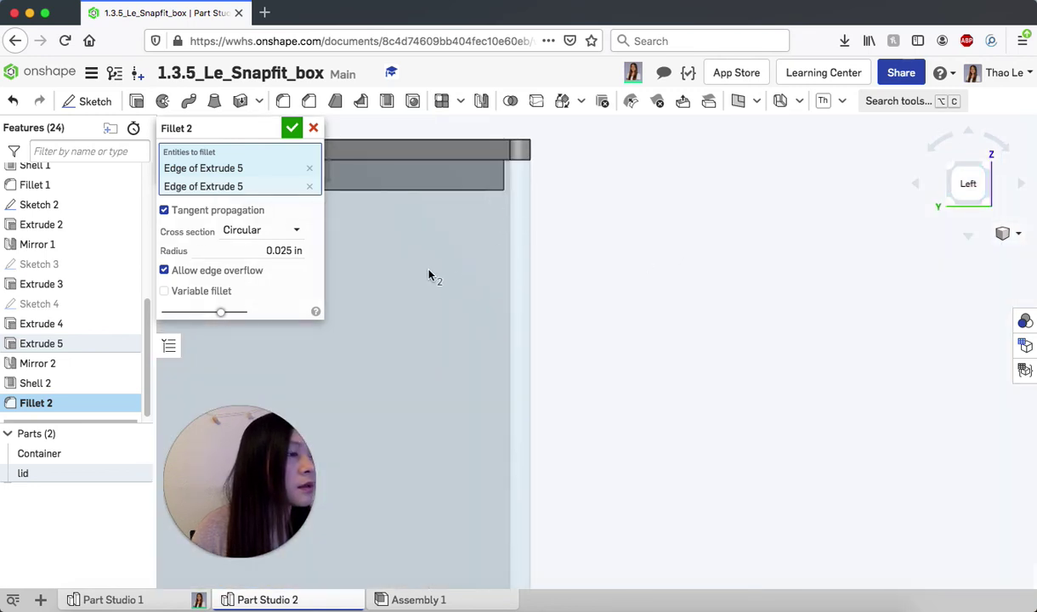
pyautogui.moveTo(403, 291); pyautogui.dragTo(681, 324, button='middle')
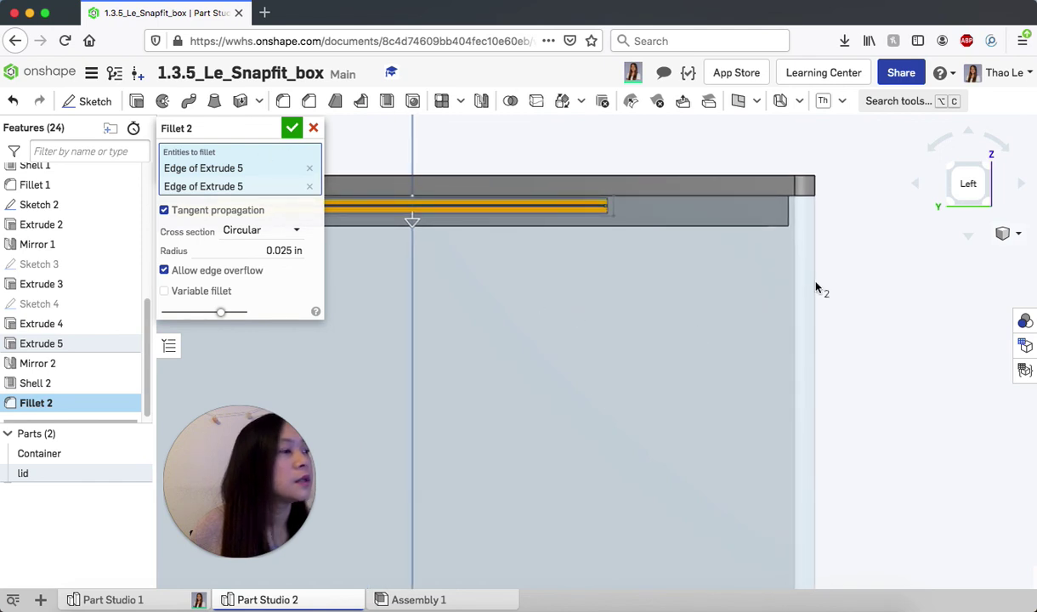
pyautogui.click(293, 127)
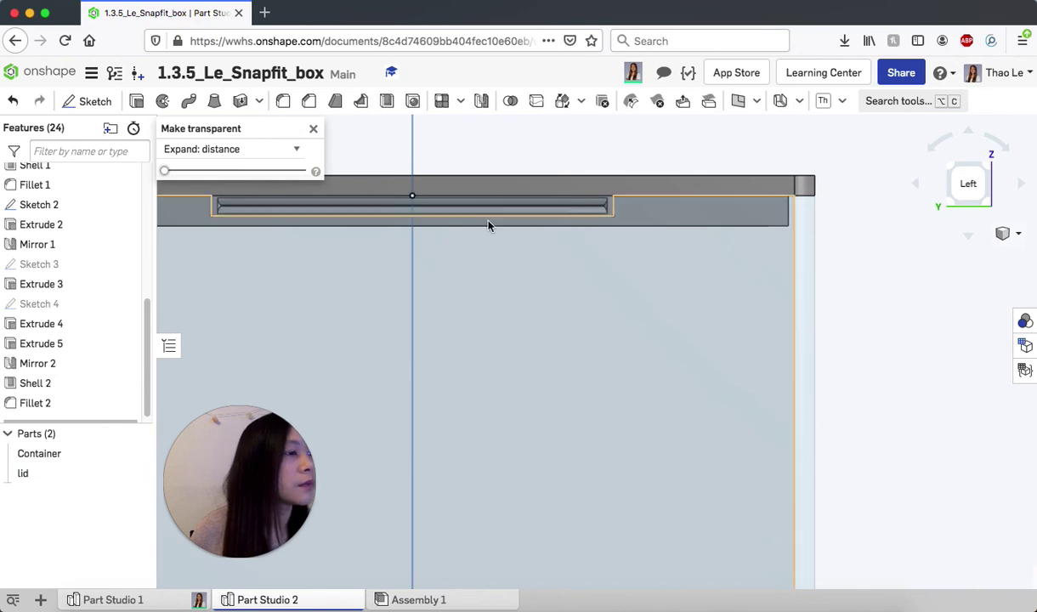
# Reduce the radius of the groove edge fillet to #shell/3 and accept it.
pyautogui.moveTo(424, 246)
pyautogui.mouseDown(button='right')
pyautogui.moveTo(412, 258)
pyautogui.moveTo(398, 246)
pyautogui.moveTo(419, 252)
pyautogui.mouseUp(button='right')
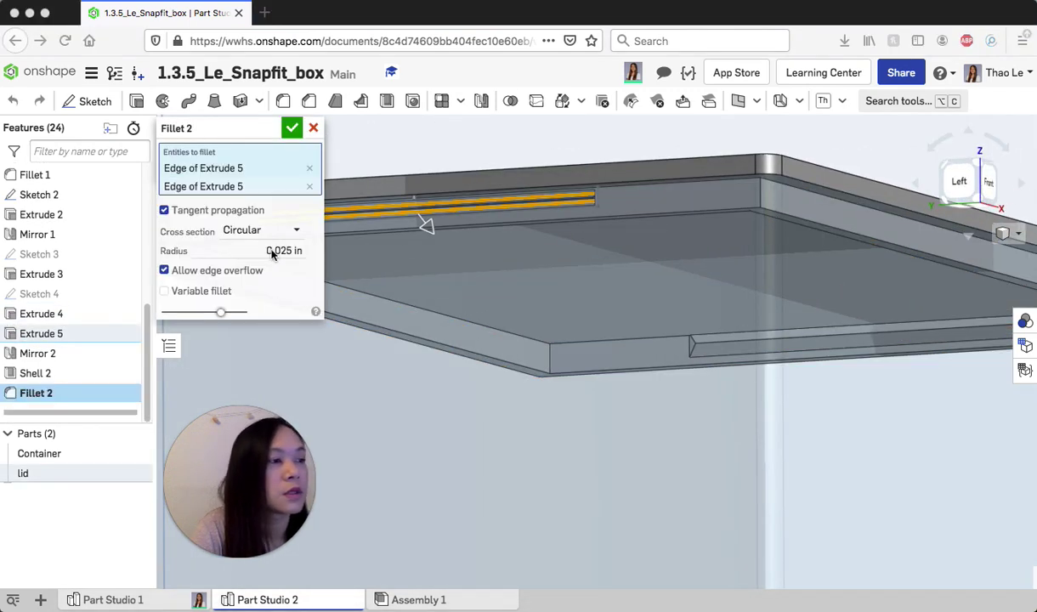
pyautogui.click(309, 251)
pyautogui.click(274, 251)
pyautogui.click(292, 250)
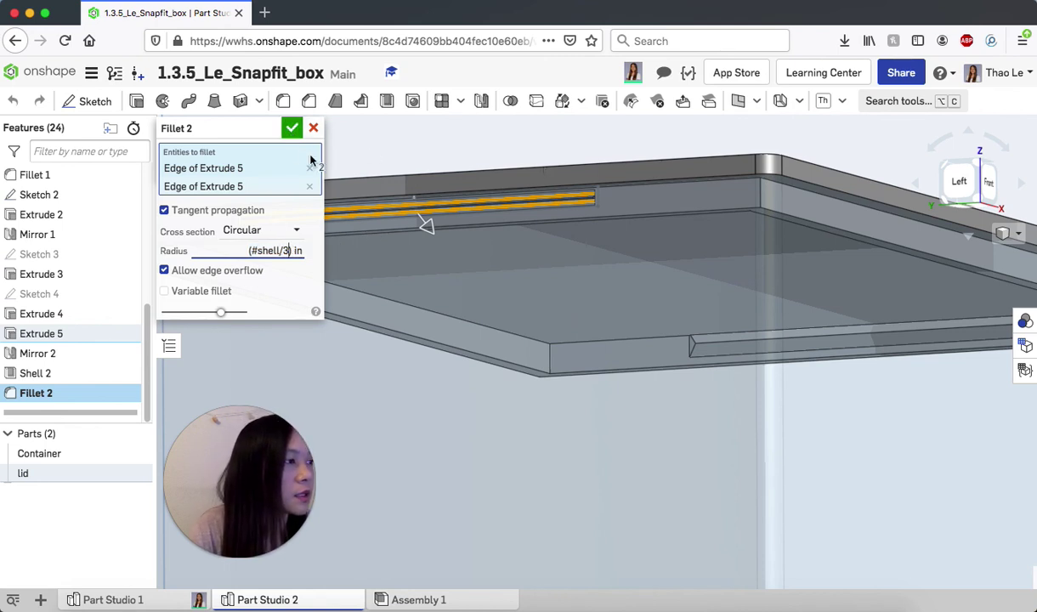
pyautogui.click(291, 128)
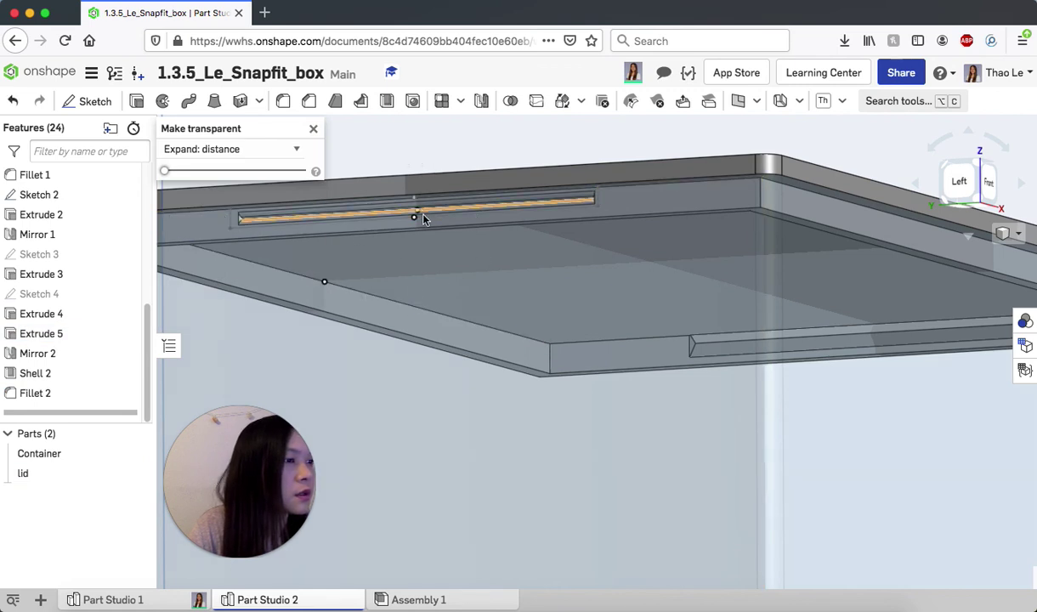
# Add the two long edges of the mirrored groove on the lid's right side to the existing fillet and accept it.
pyautogui.scroll(3, 424, 217)
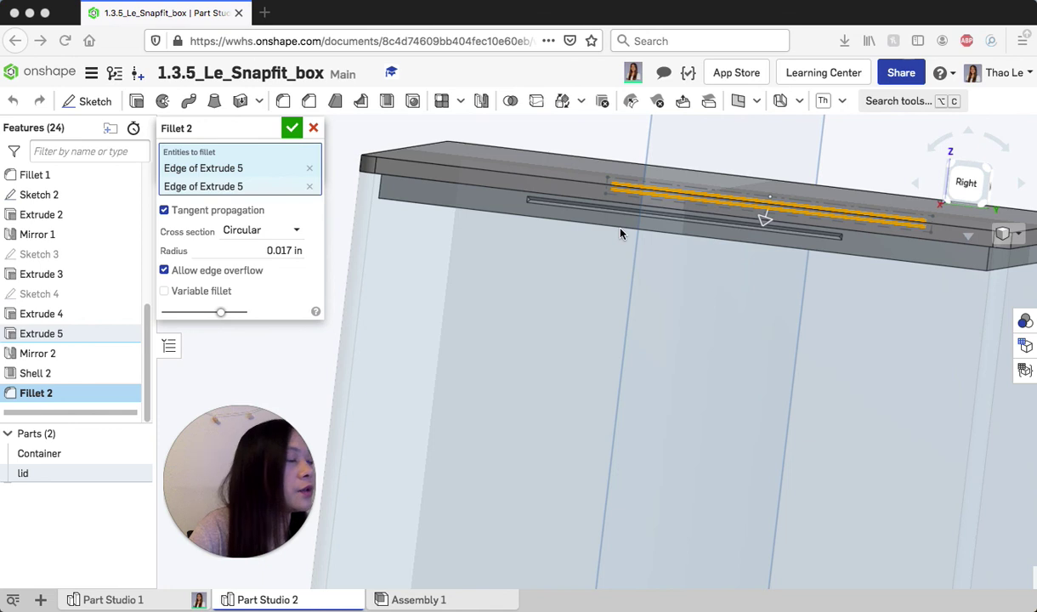
pyautogui.scroll(3, 621, 233)
pyautogui.scroll(3, 613, 232)
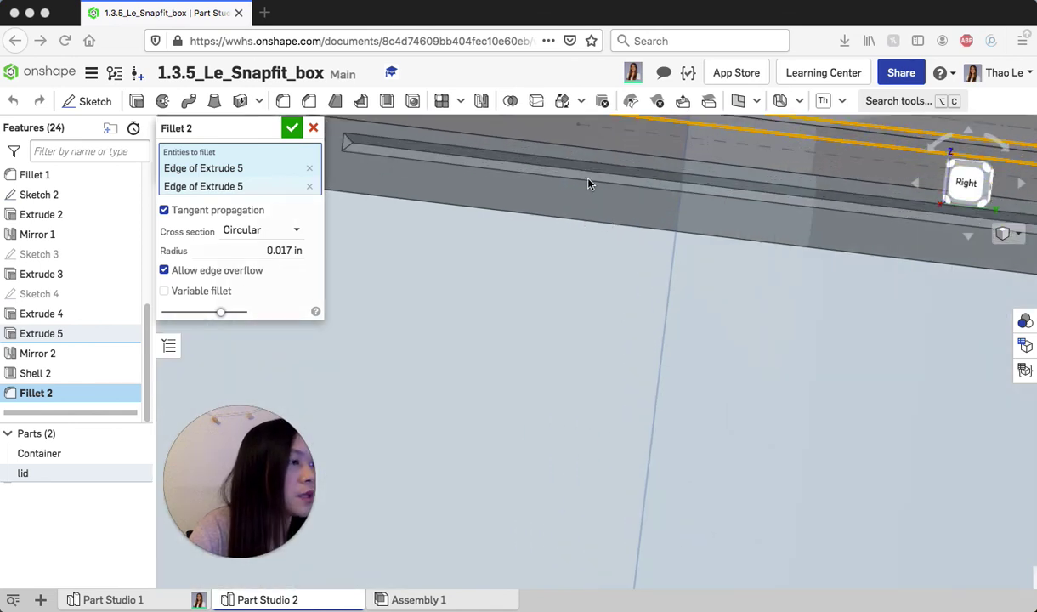
pyautogui.click(417, 144)
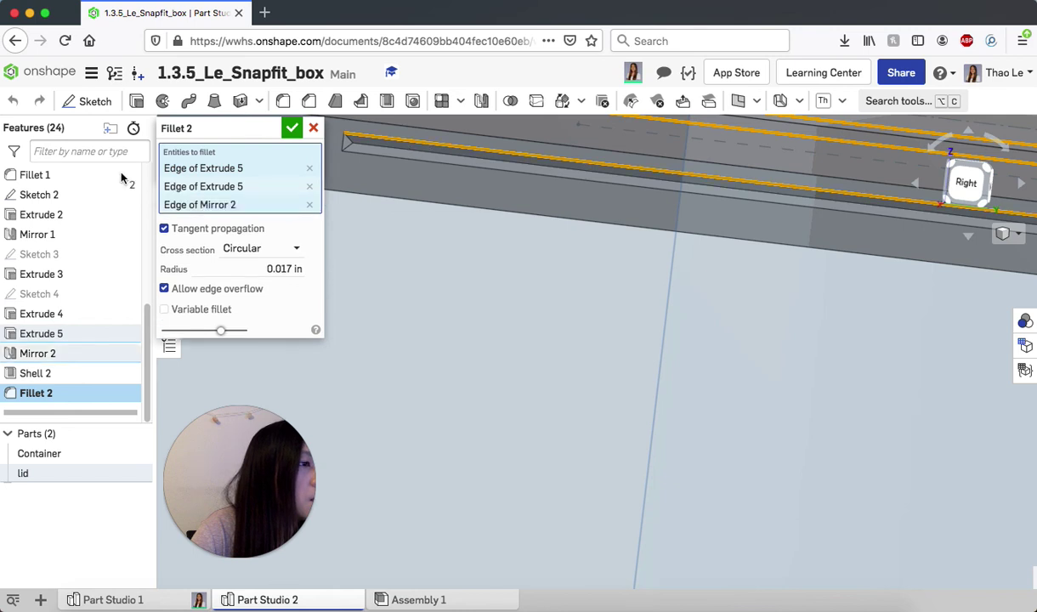
pyautogui.click(385, 161)
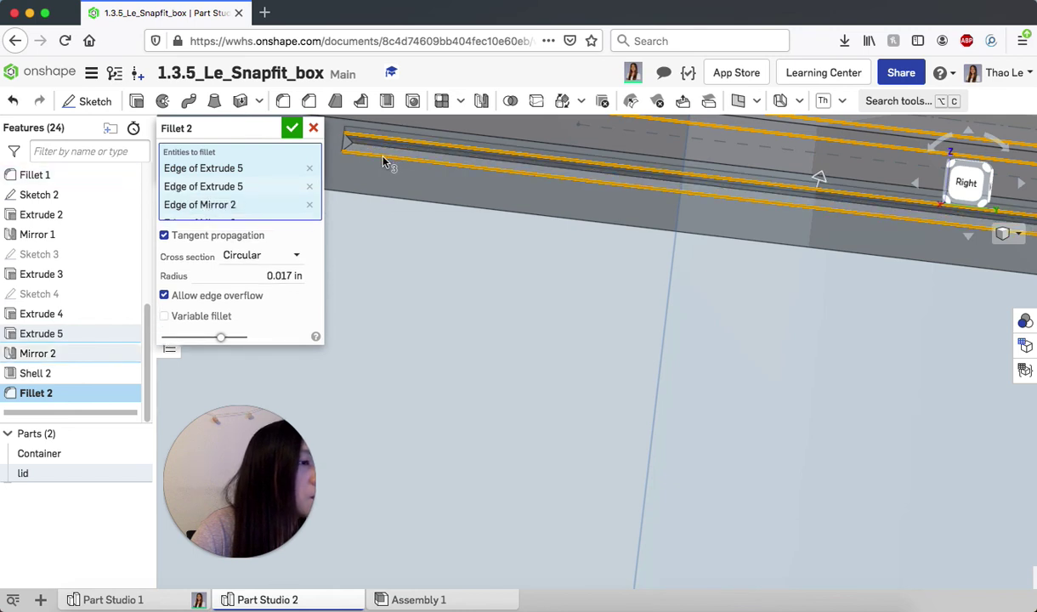
pyautogui.click(272, 275)
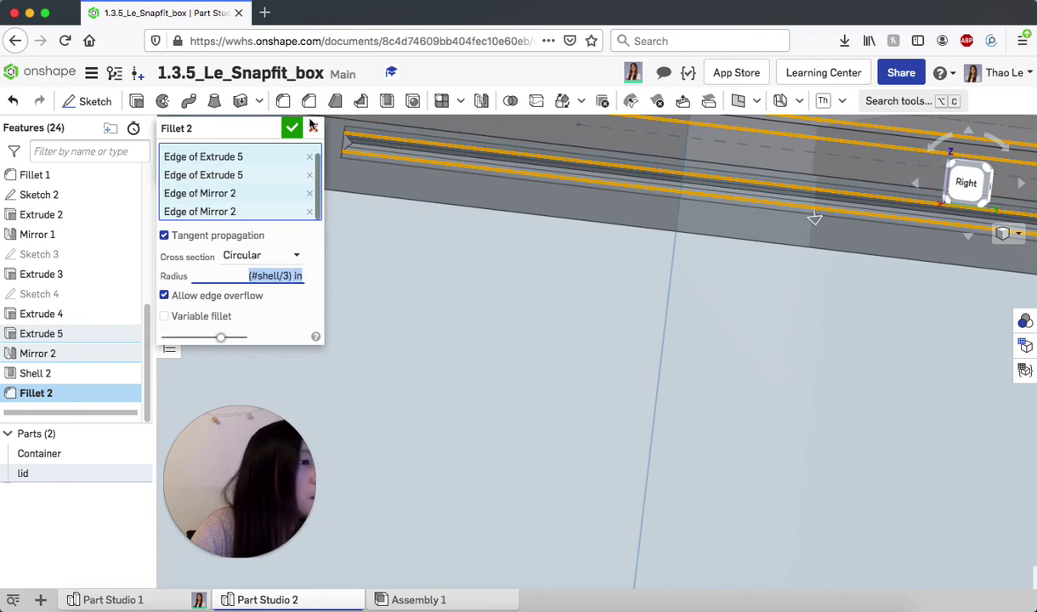
pyautogui.click(293, 130)
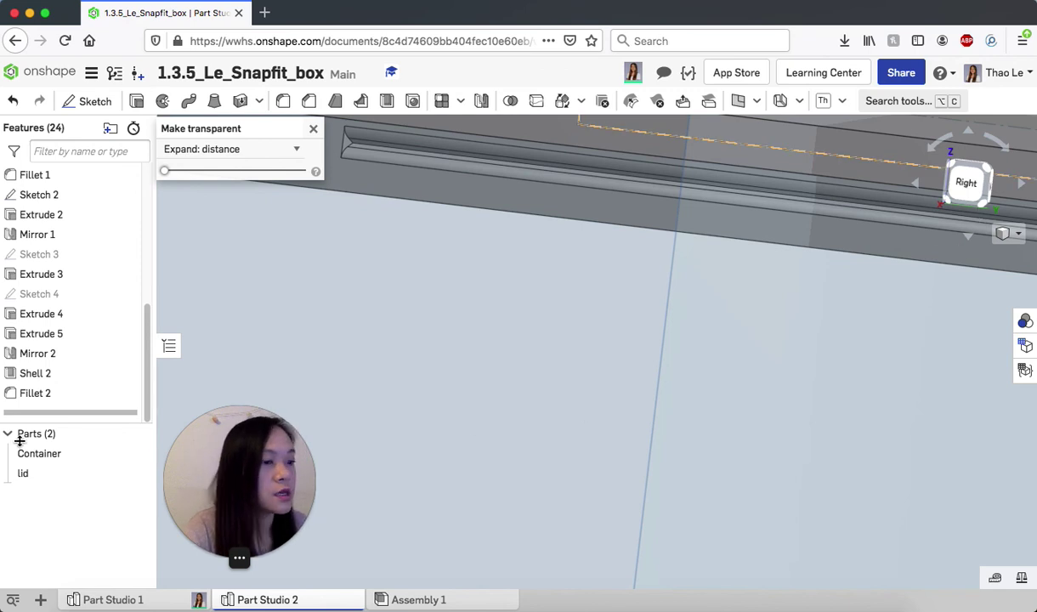
pyautogui.click(137, 477)
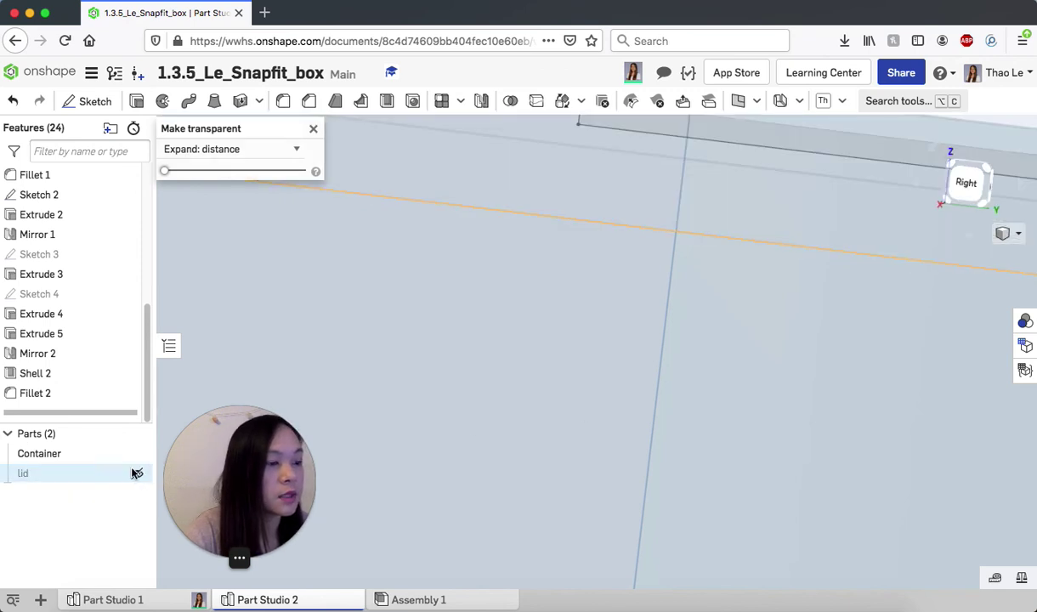
pyautogui.click(137, 456)
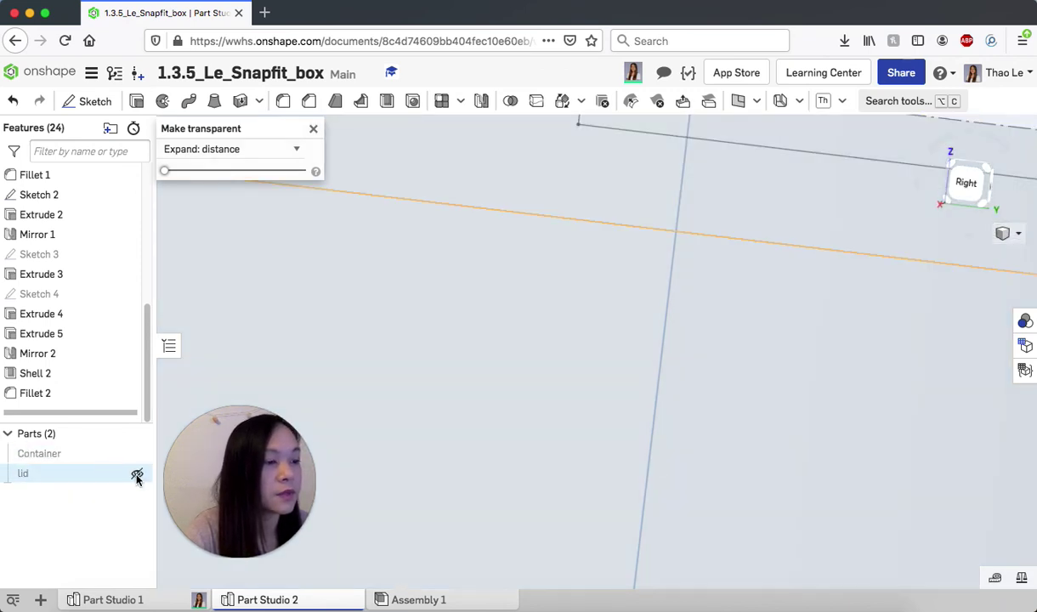
pyautogui.click(137, 456)
pyautogui.click(137, 474)
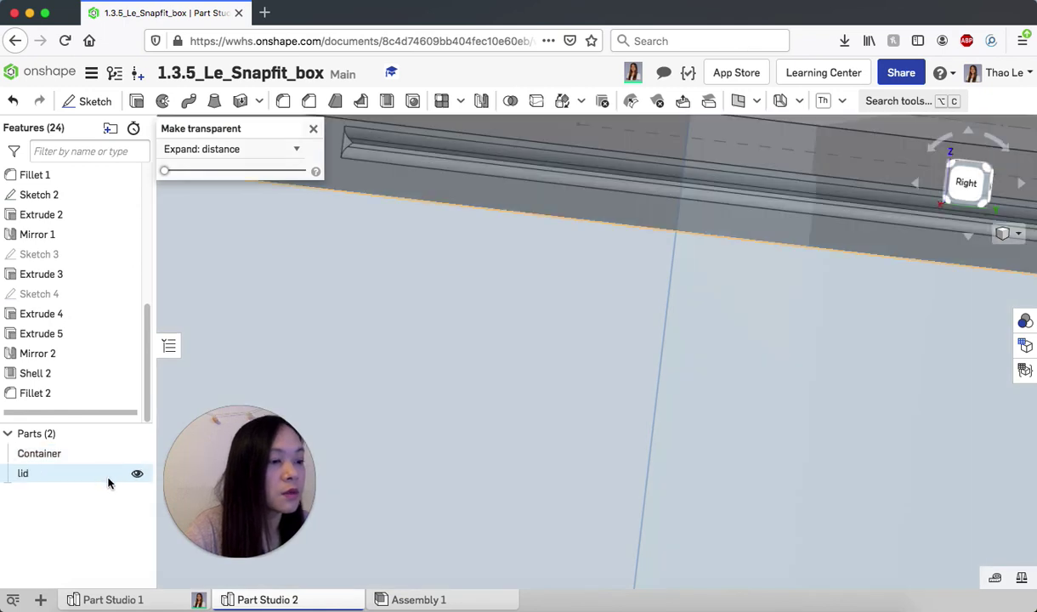
# Show the closed box in the isometric view and exit the transparent display of the Container.
pyautogui.click(1017, 236)
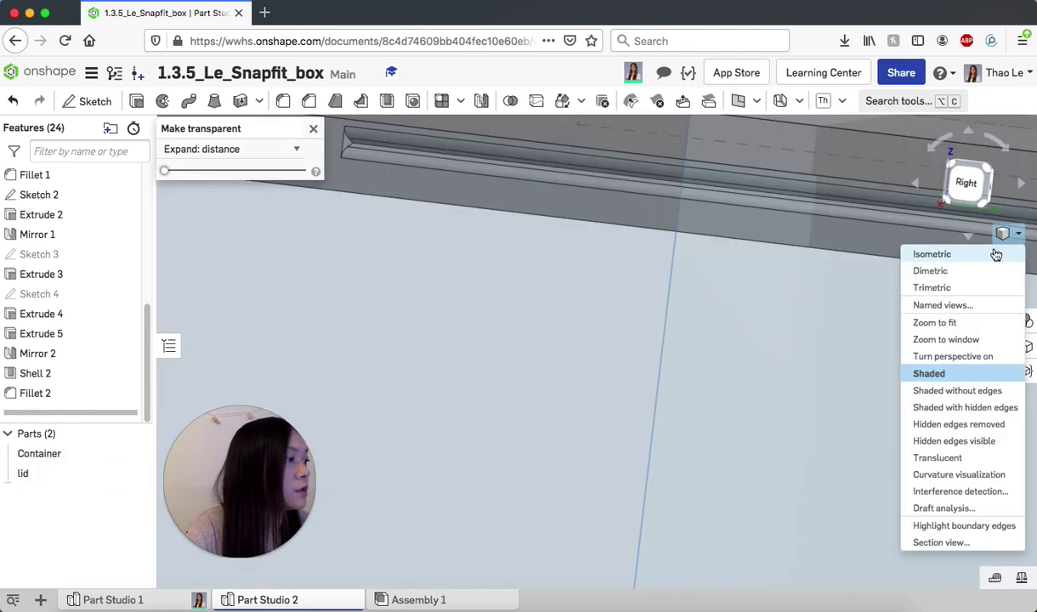
pyautogui.click(996, 253)
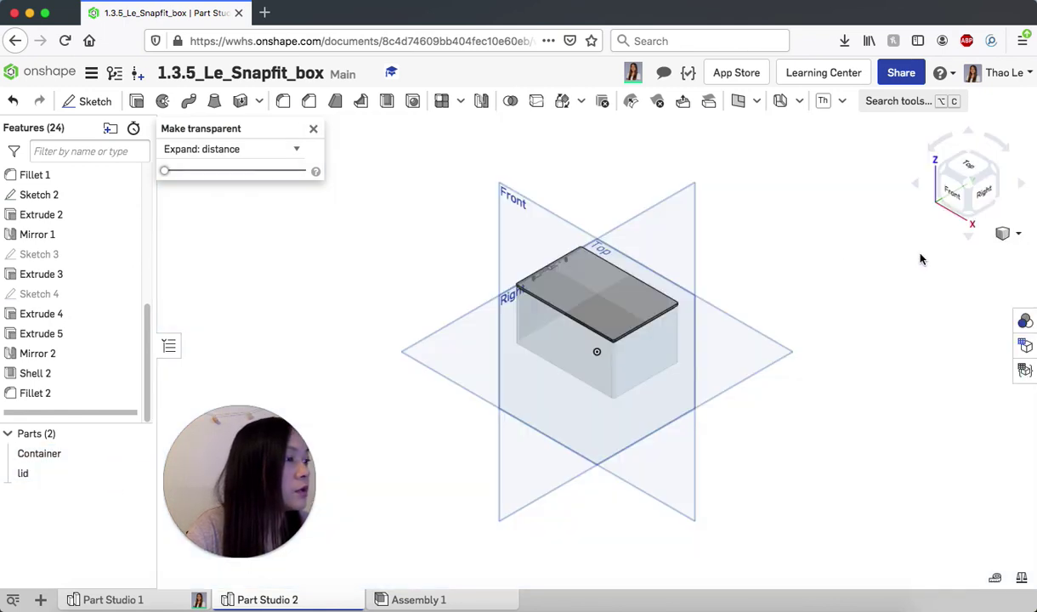
pyautogui.rightClick(53, 455)
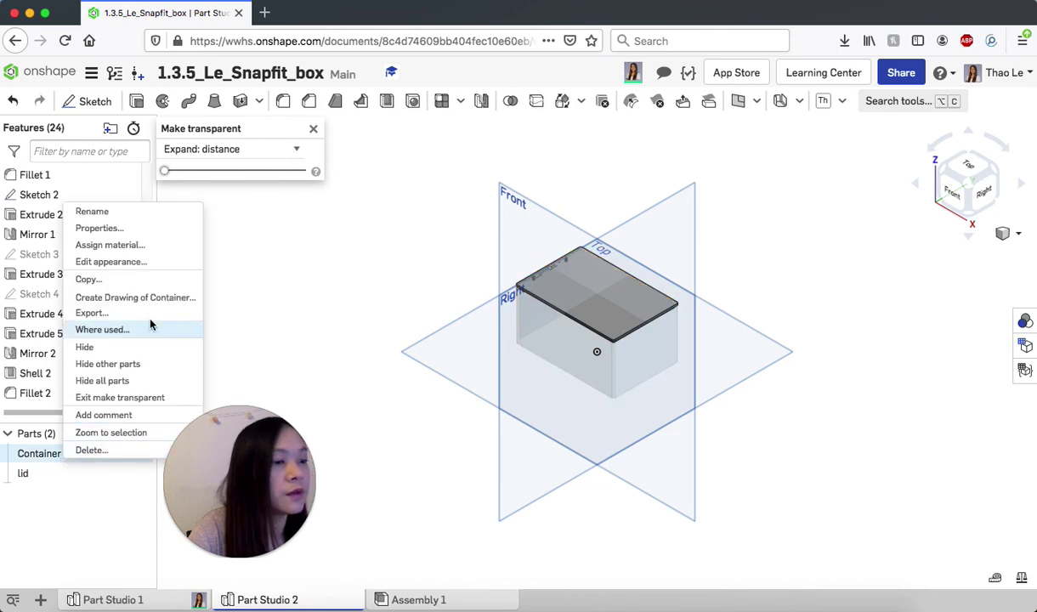
pyautogui.click(312, 129)
pyautogui.click(312, 129)
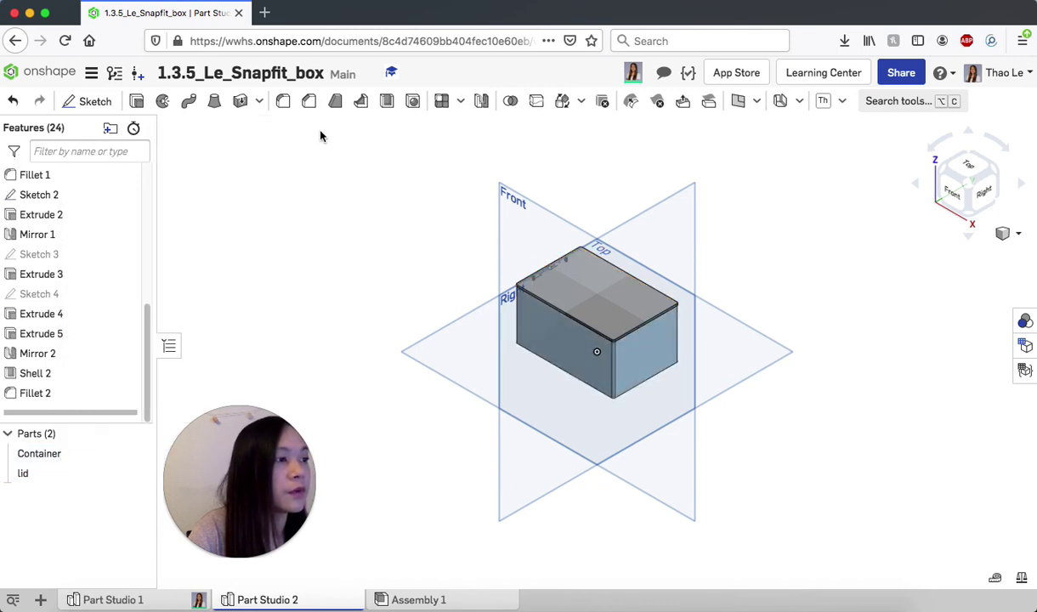
pyautogui.rightClick(46, 453)
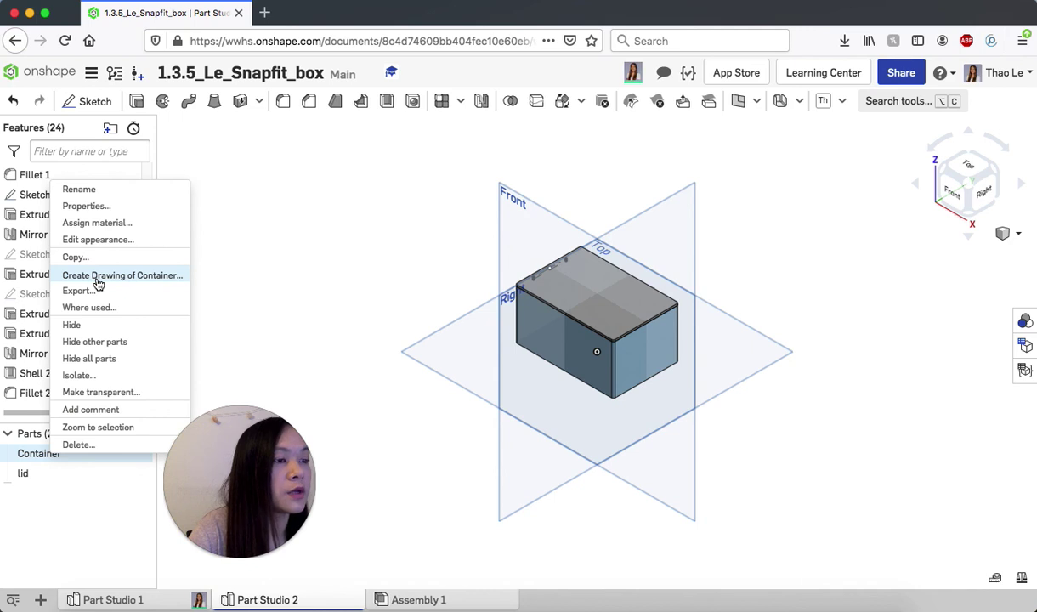
pyautogui.click(38, 474)
pyautogui.rightClick(37, 474)
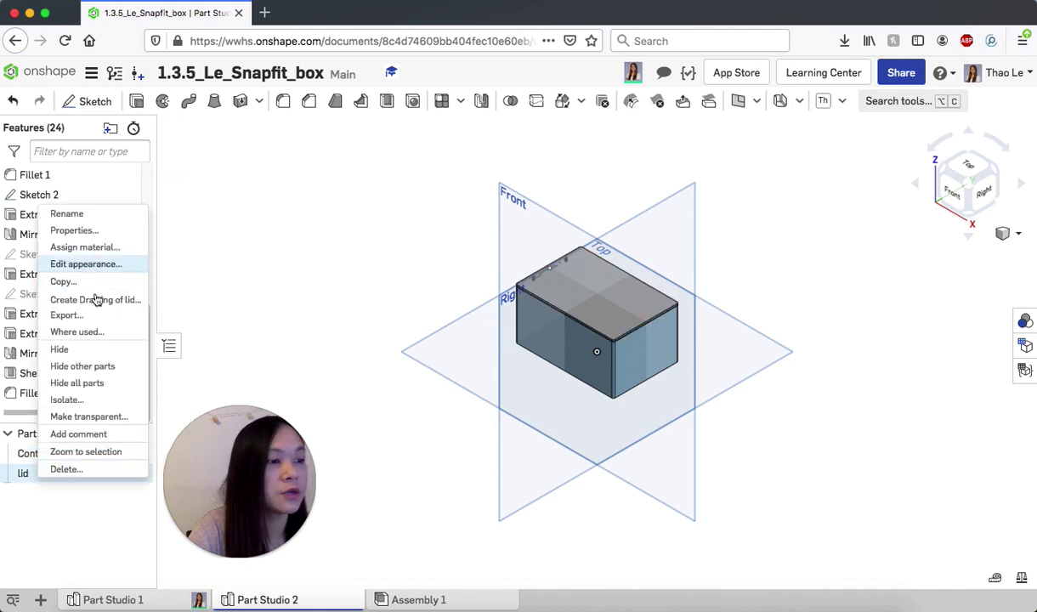
pyautogui.click(783, 435)
pyautogui.scroll(5, 655, 381)
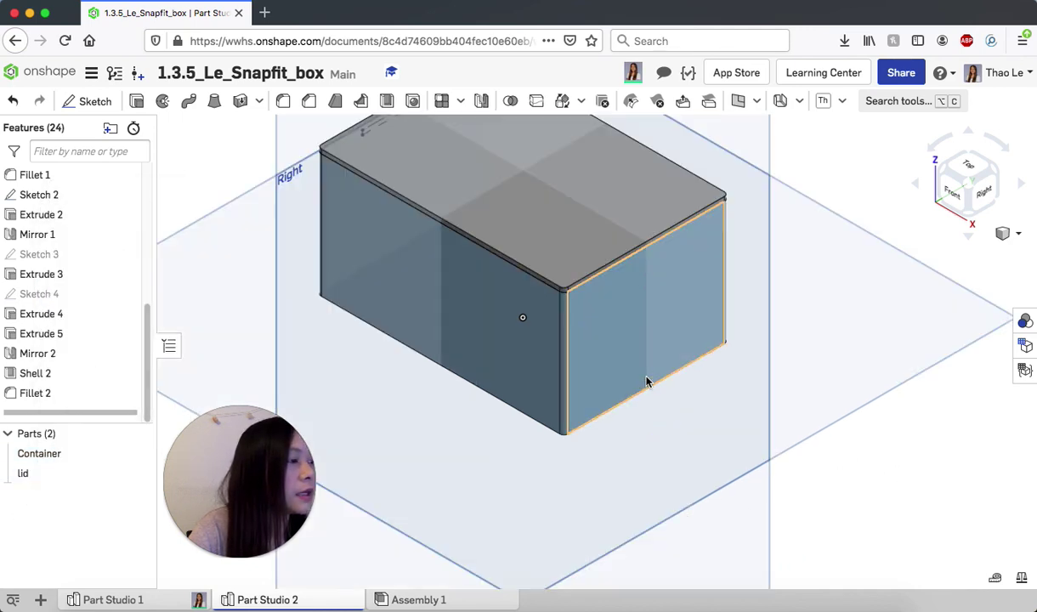